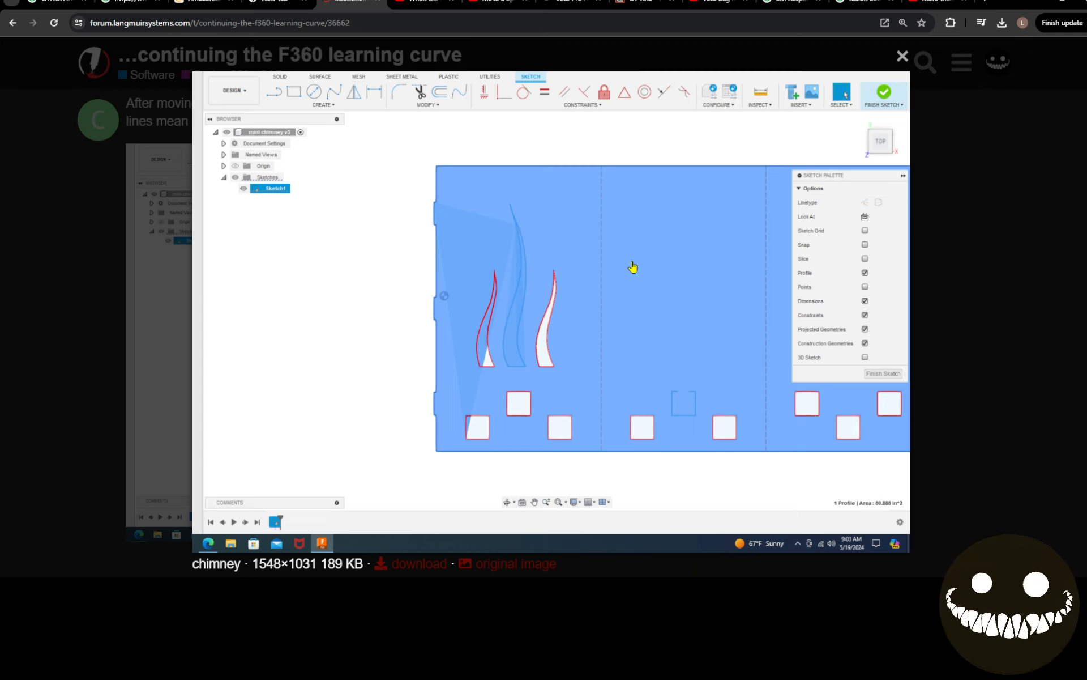
# Step: Close the enlarged forum screenshot, switch to Fusion 360 and open mini chimney v4.f3d from the computer's Downloads folder
pyautogui.click(901, 57)
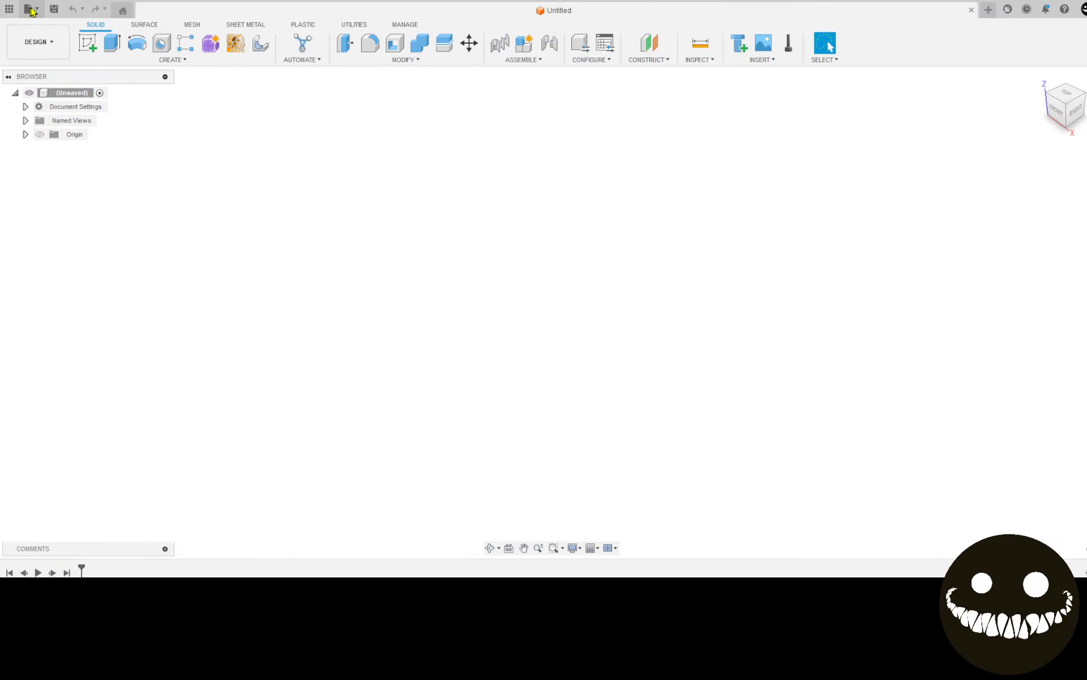
pyautogui.click(29, 9)
pyautogui.click(76, 84)
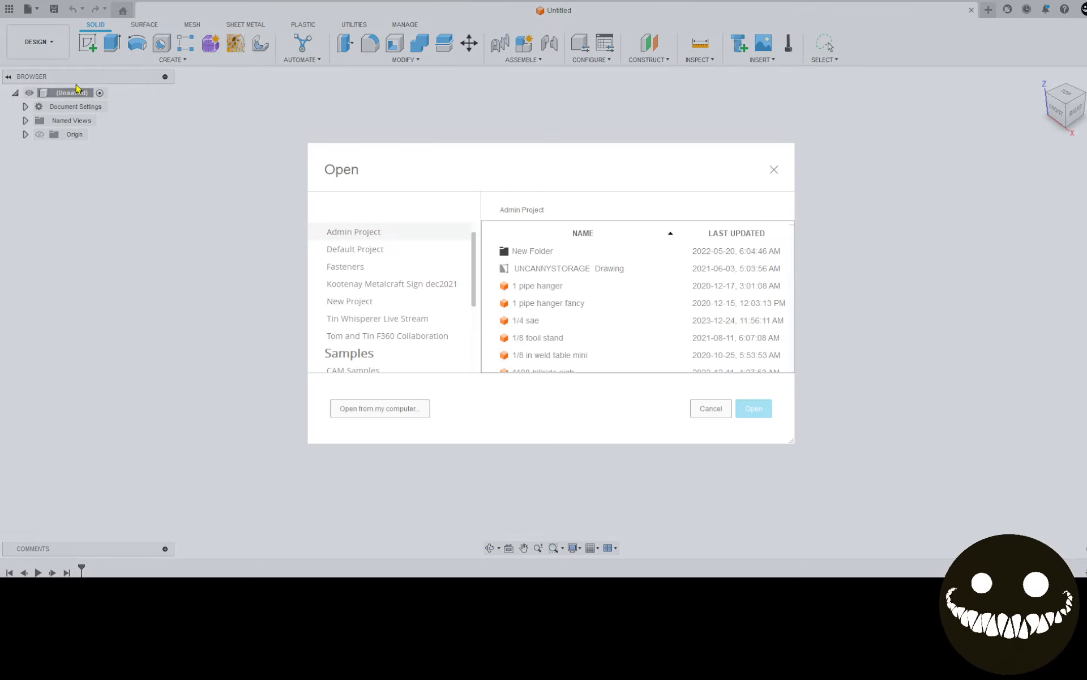
pyautogui.click(388, 414)
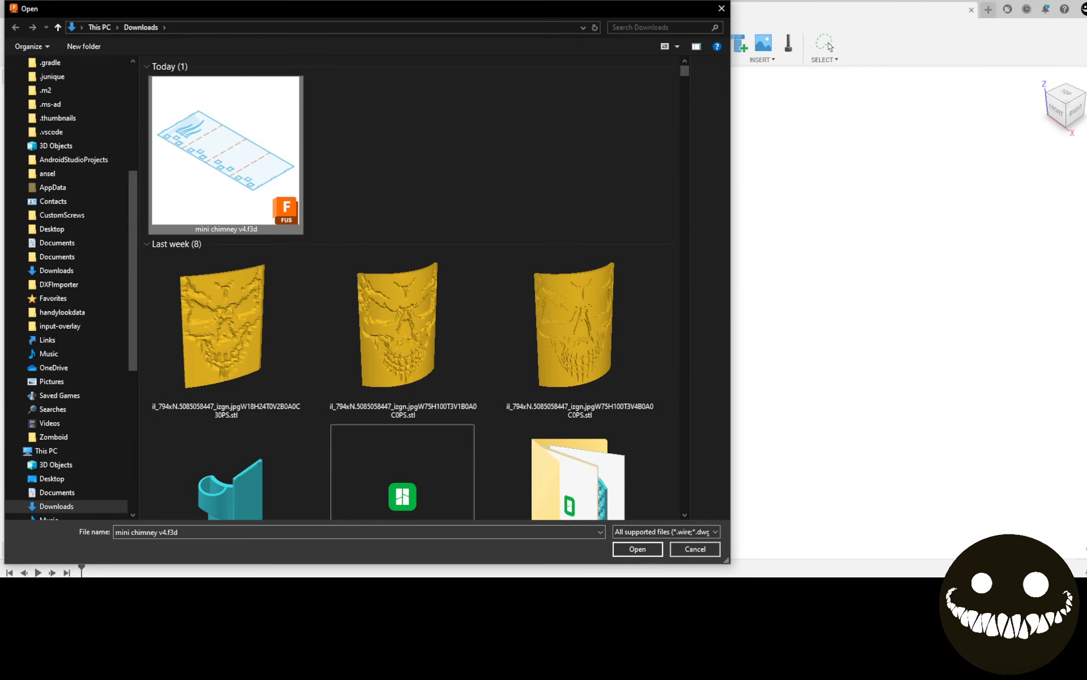
pyautogui.click(653, 548)
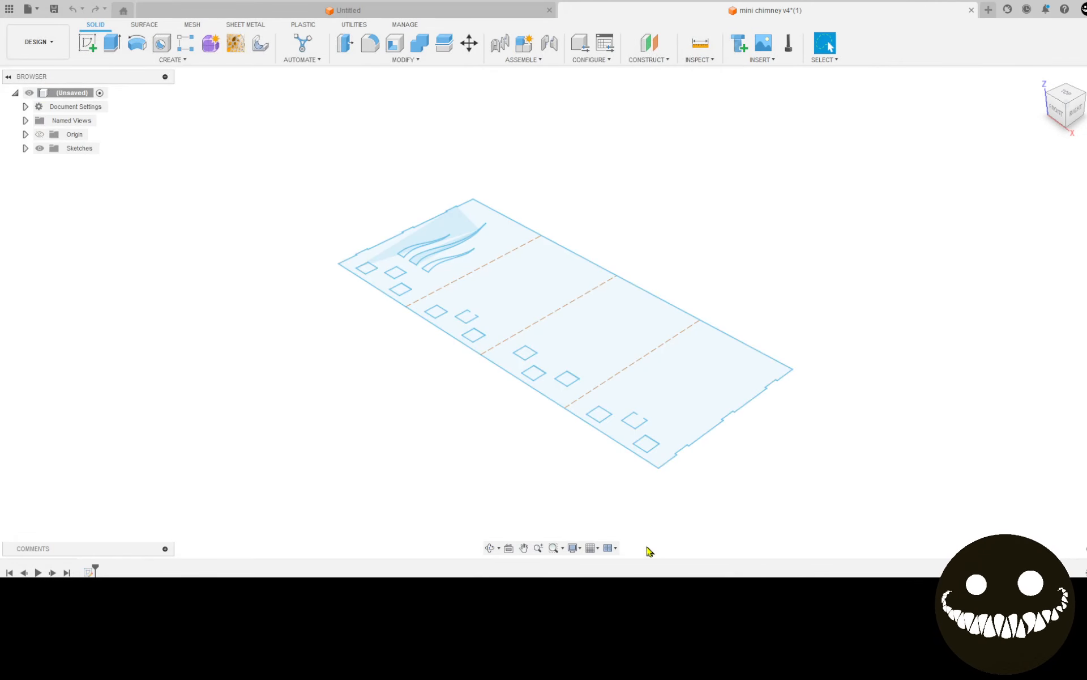
# Step: Extrude the large outer panel profile of the chimney sketch 0.075 in as a new body
pyautogui.click(1065, 94)
pyautogui.scroll(5, 257, 359)
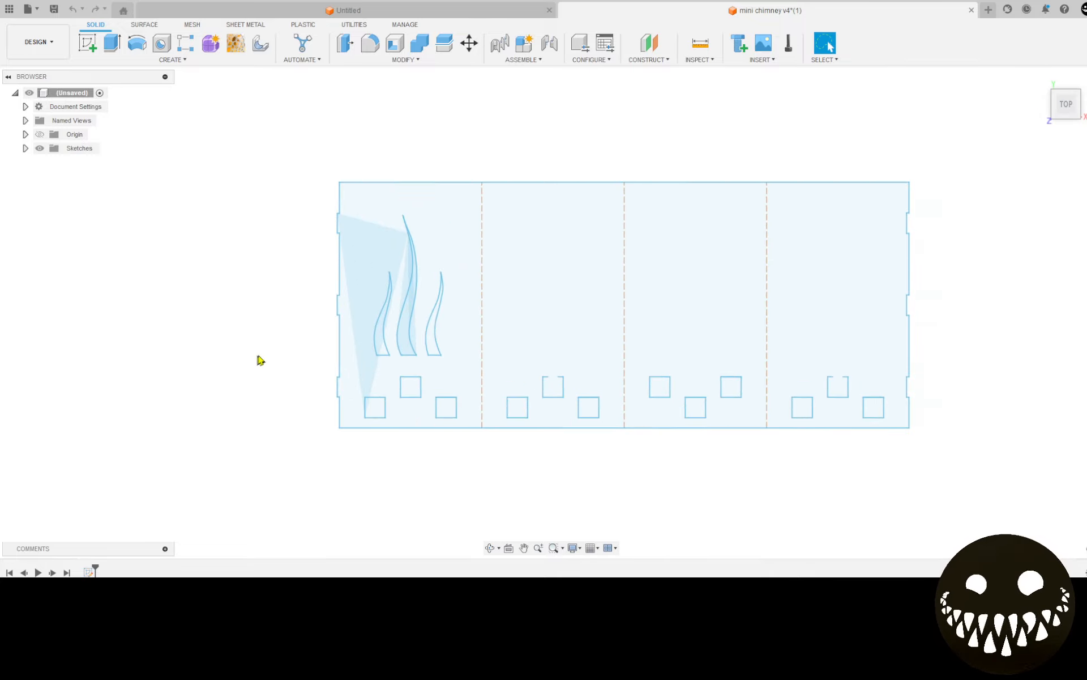
pyautogui.click(404, 225)
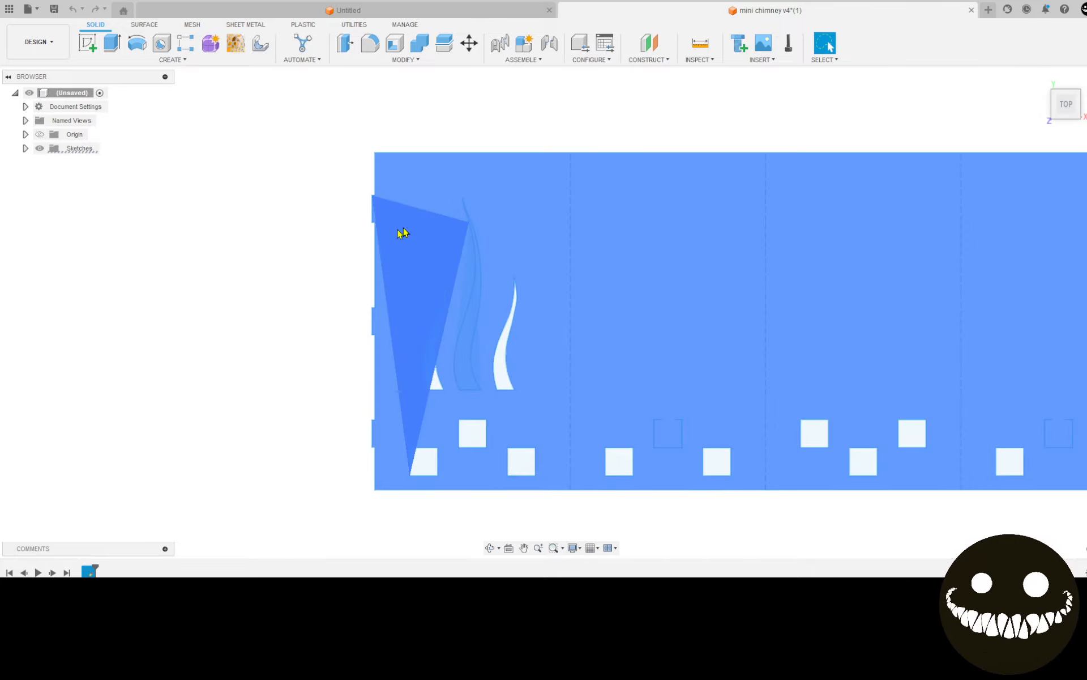
pyautogui.click(309, 225)
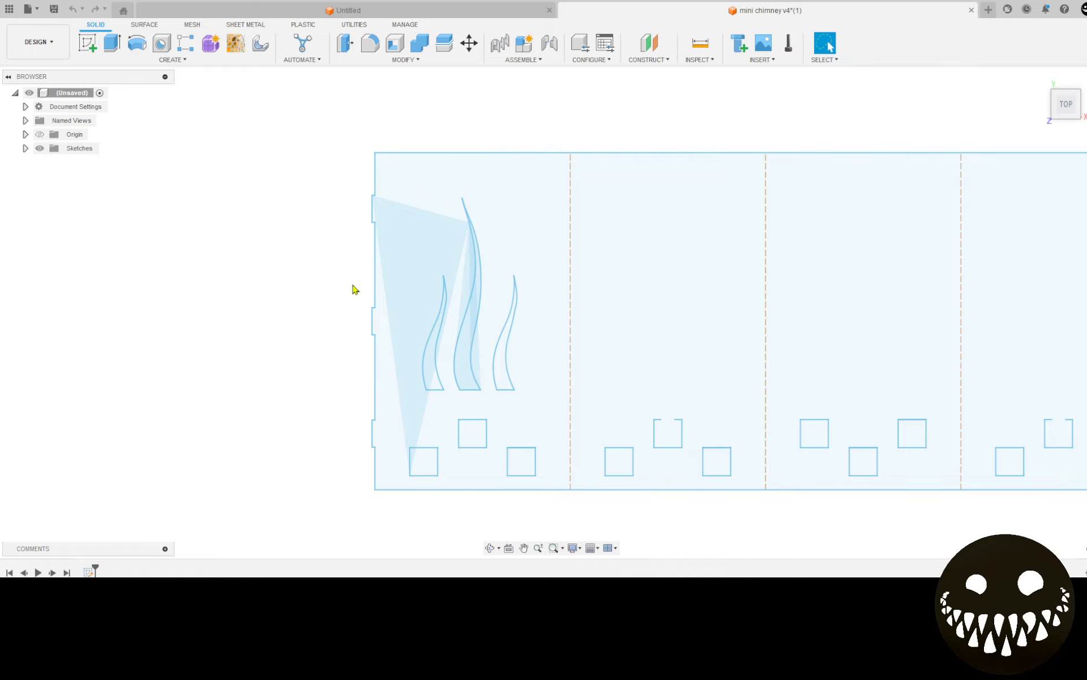
pyautogui.press('e')
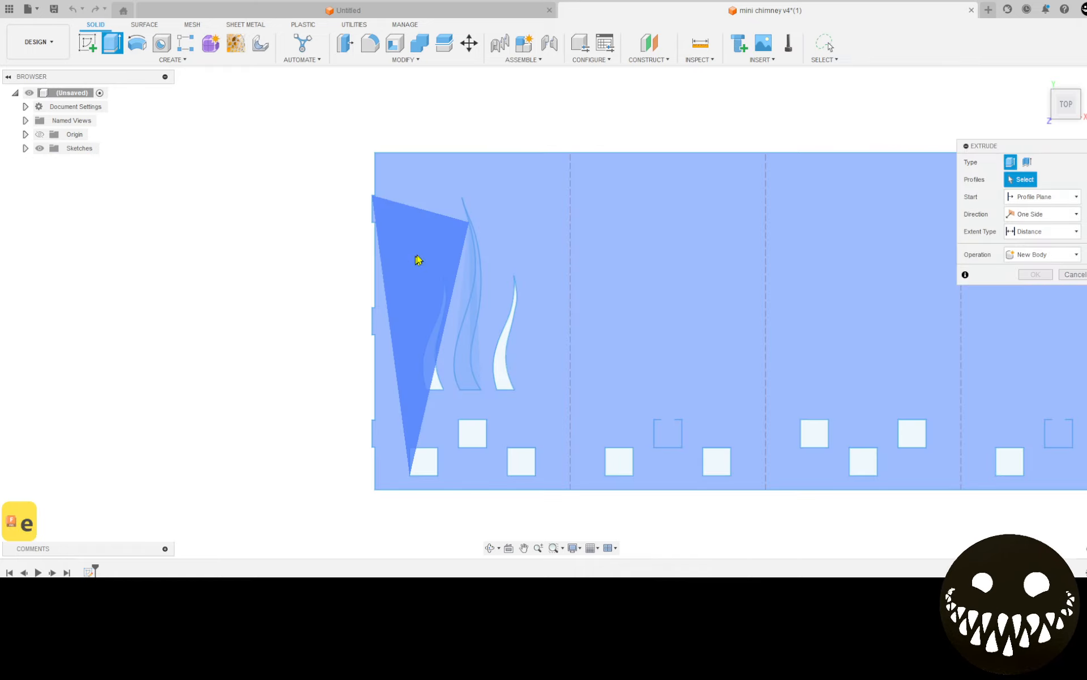
pyautogui.click(526, 226)
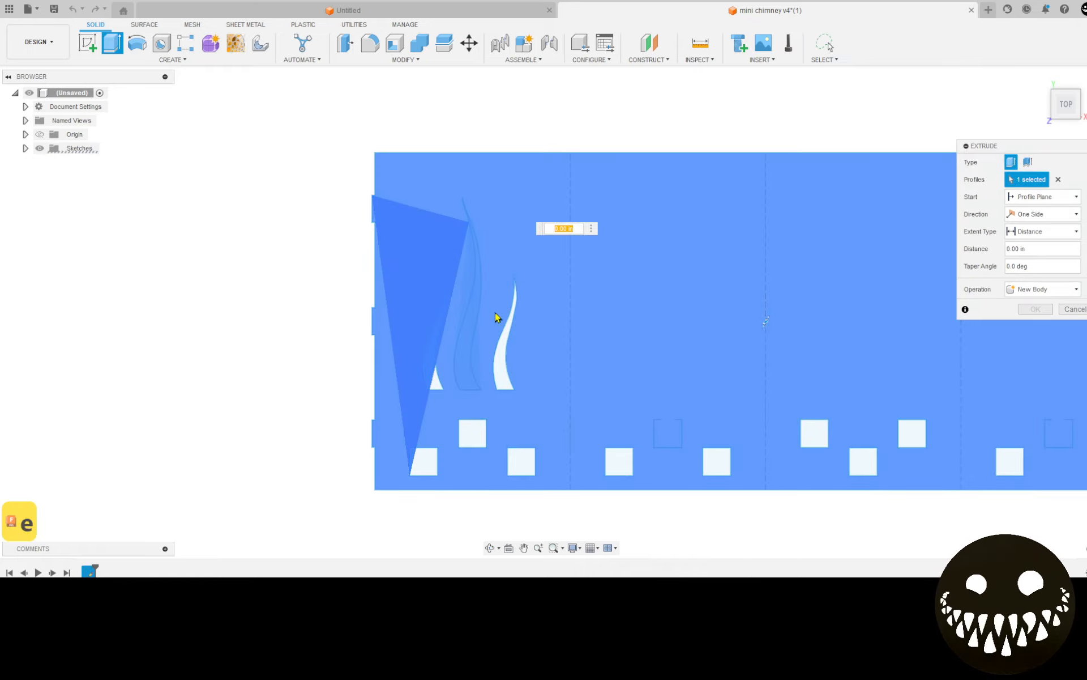
pyautogui.write('.075')
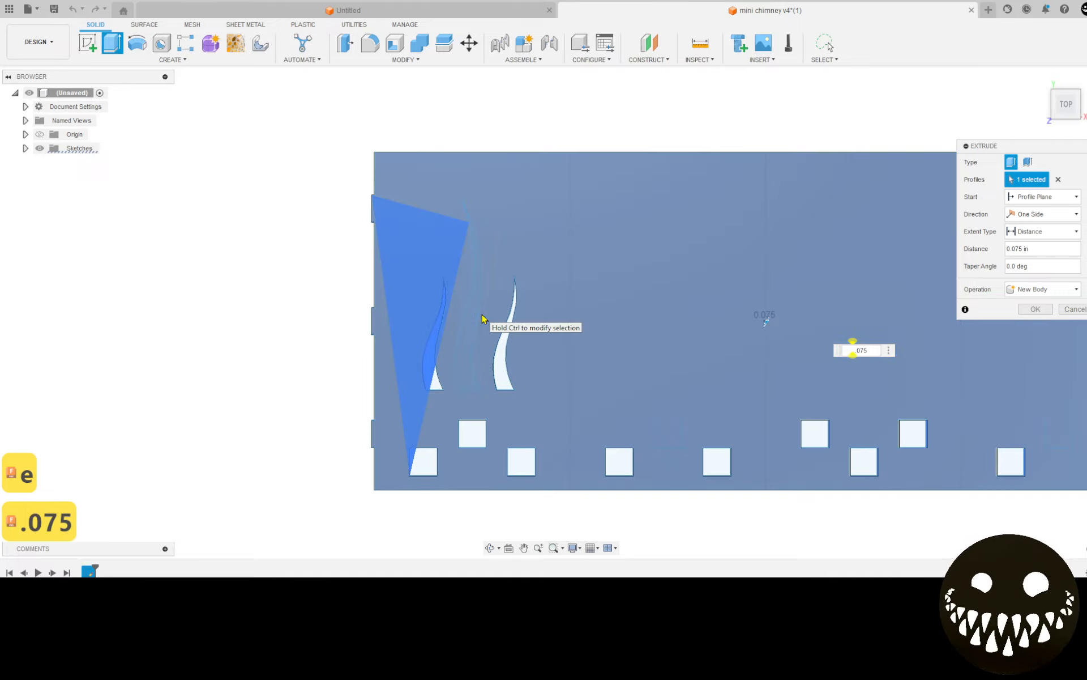
pyautogui.press('Return')
pyautogui.scroll(-1, 652, 389)
pyautogui.moveTo(654, 389); pyautogui.dragTo(440, 363, button='middle')
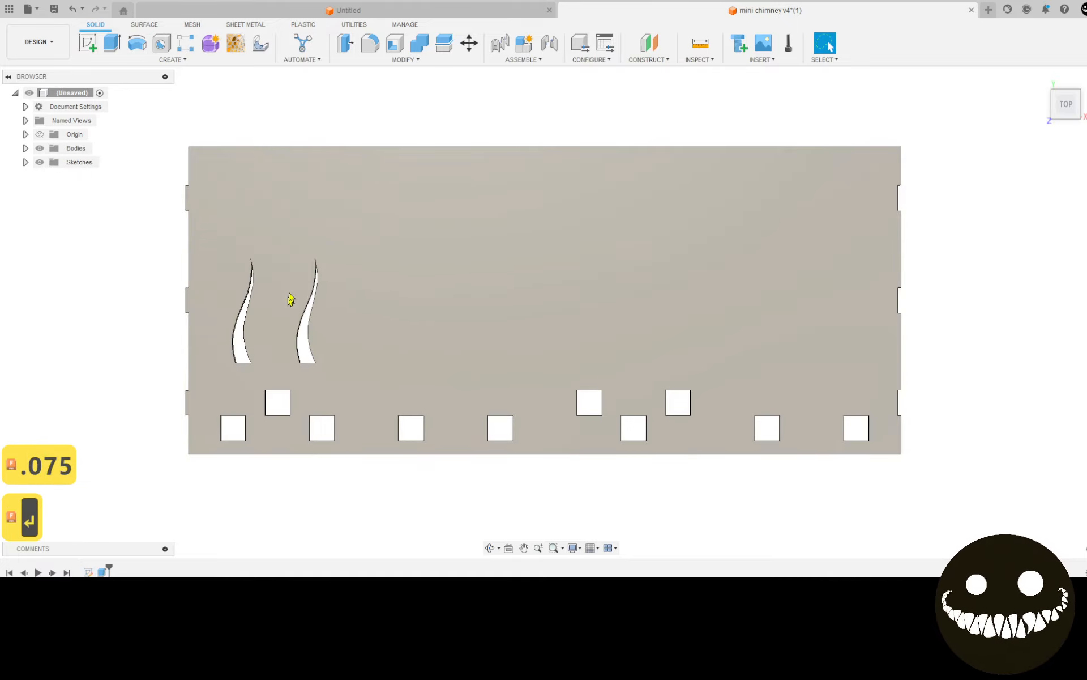
pyautogui.moveTo(415, 434); pyautogui.dragTo(456, 427, button='middle')
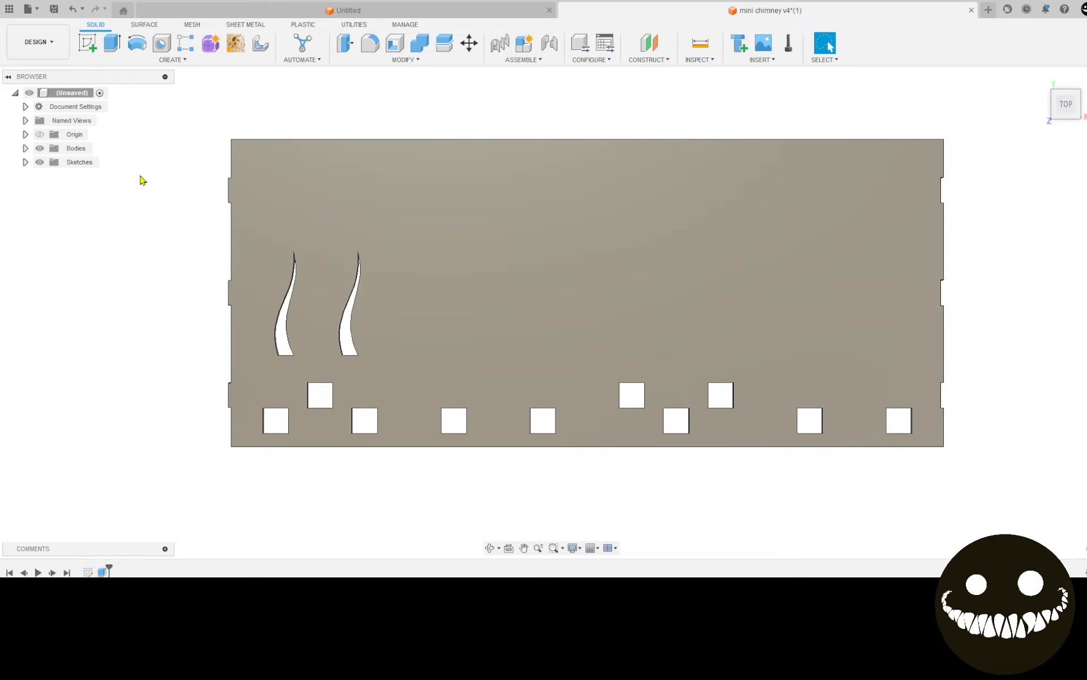
# Step: Show Sketch1 and try to extrude the tall middle flame profile 1.80 in as a new body
pyautogui.press('e')
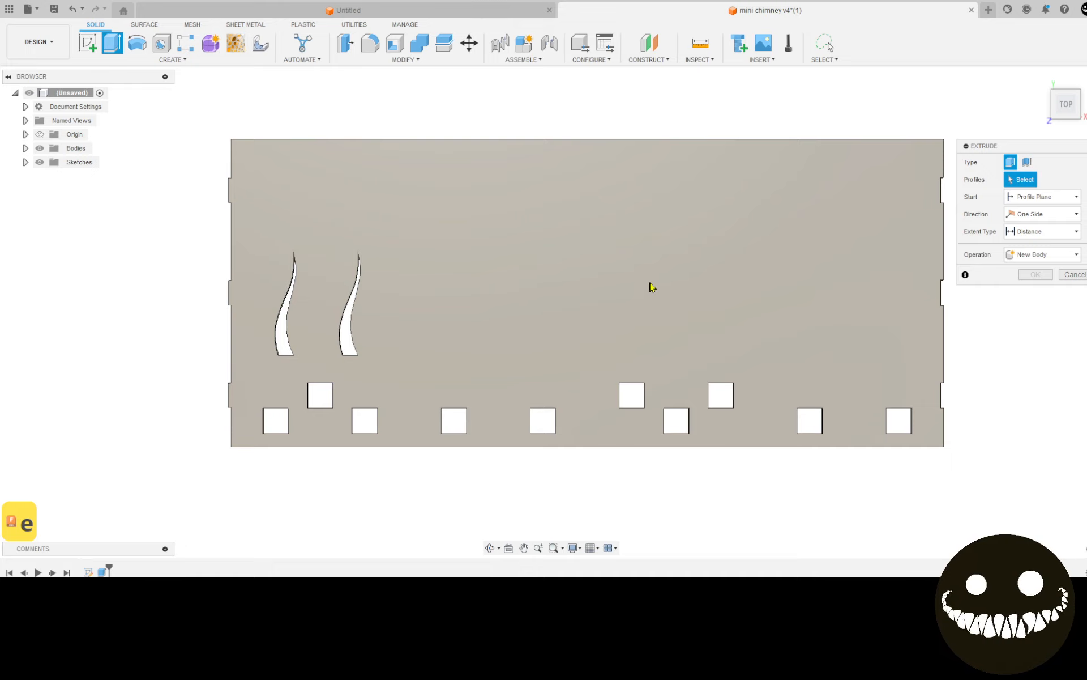
pyautogui.click(25, 163)
pyautogui.click(50, 176)
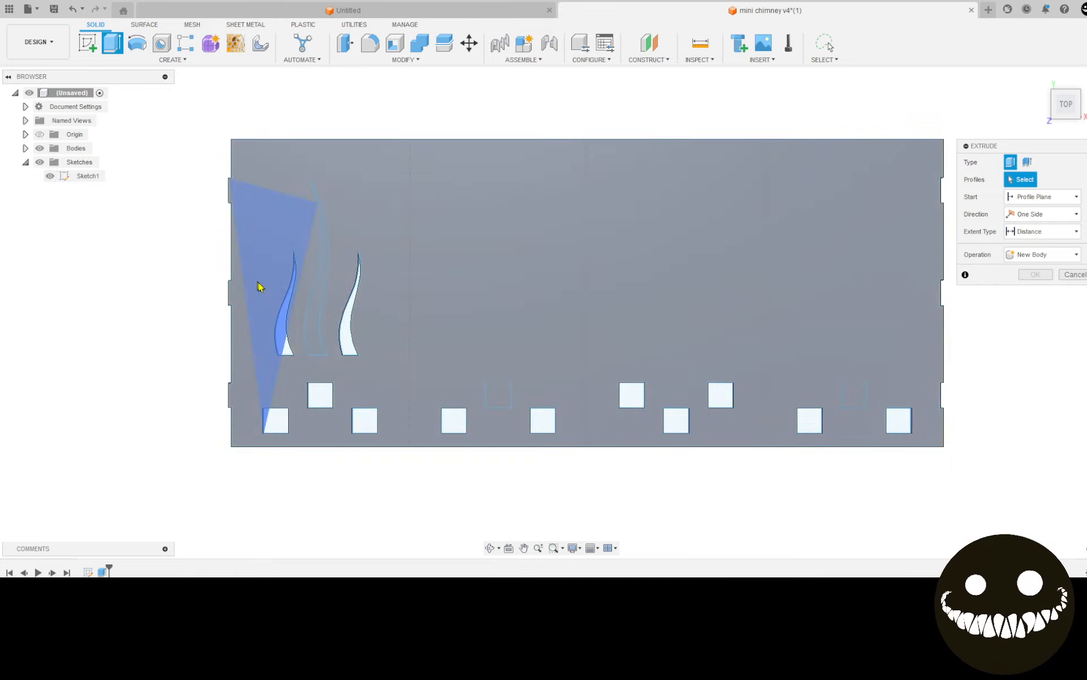
pyautogui.click(318, 327)
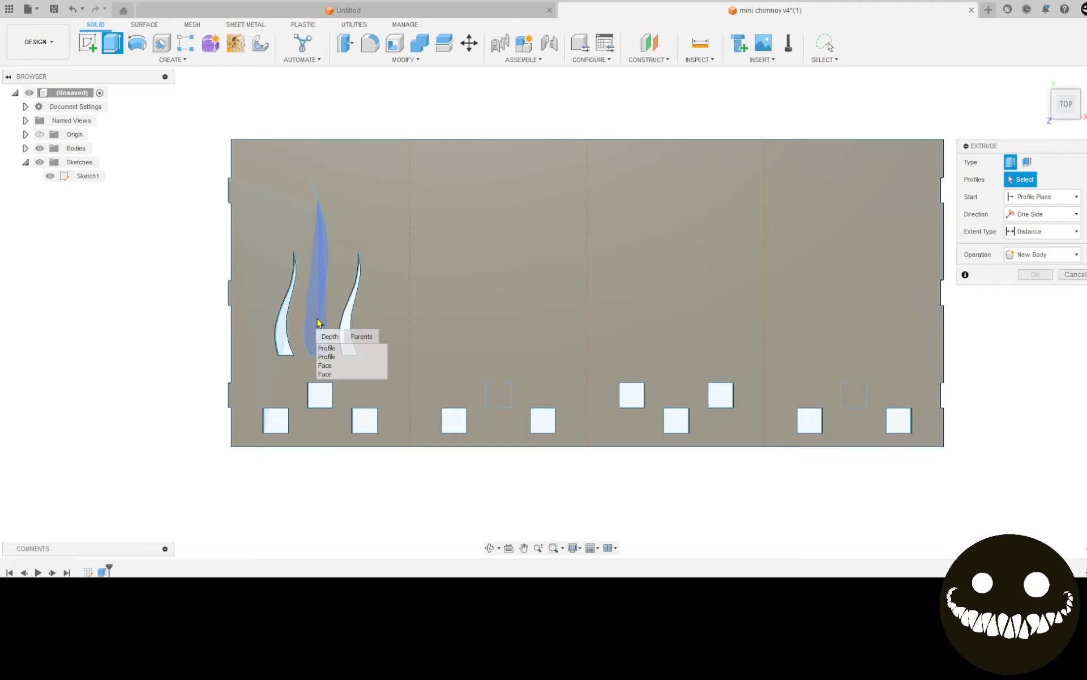
pyautogui.click(328, 357)
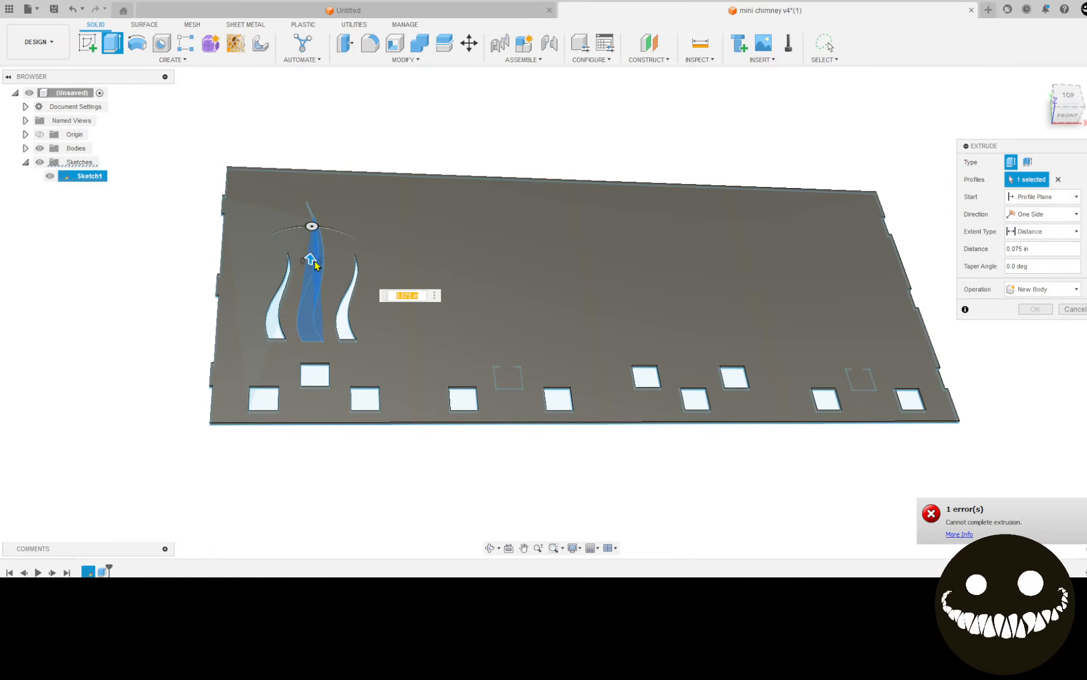
pyautogui.moveTo(311, 260); pyautogui.dragTo(321, 194)
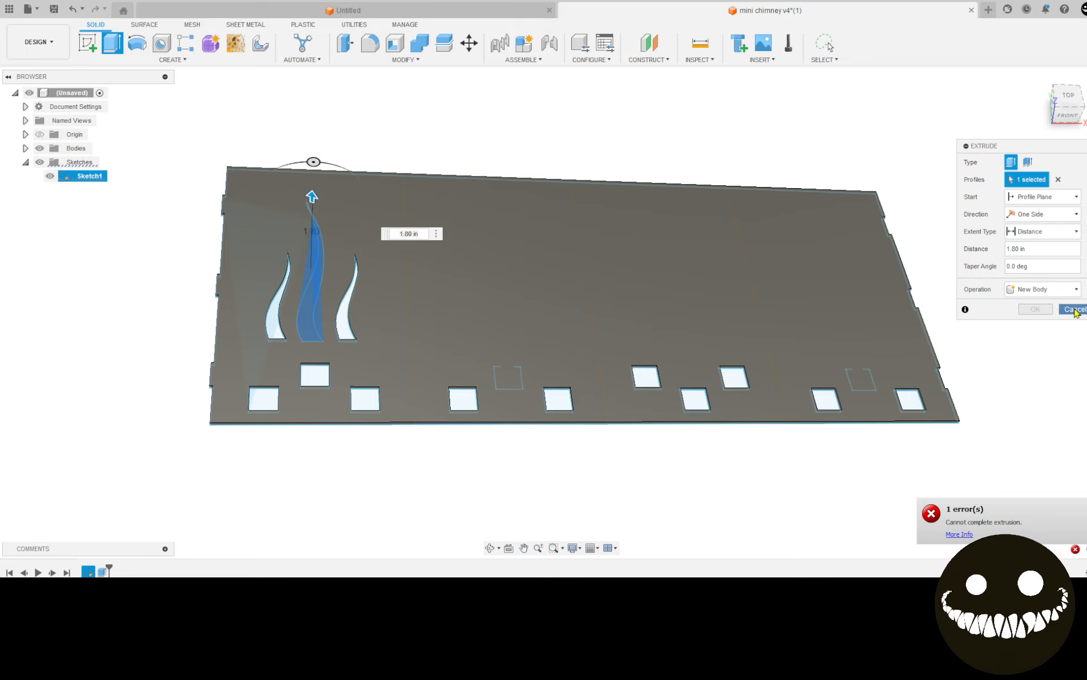
pyautogui.click(1075, 309)
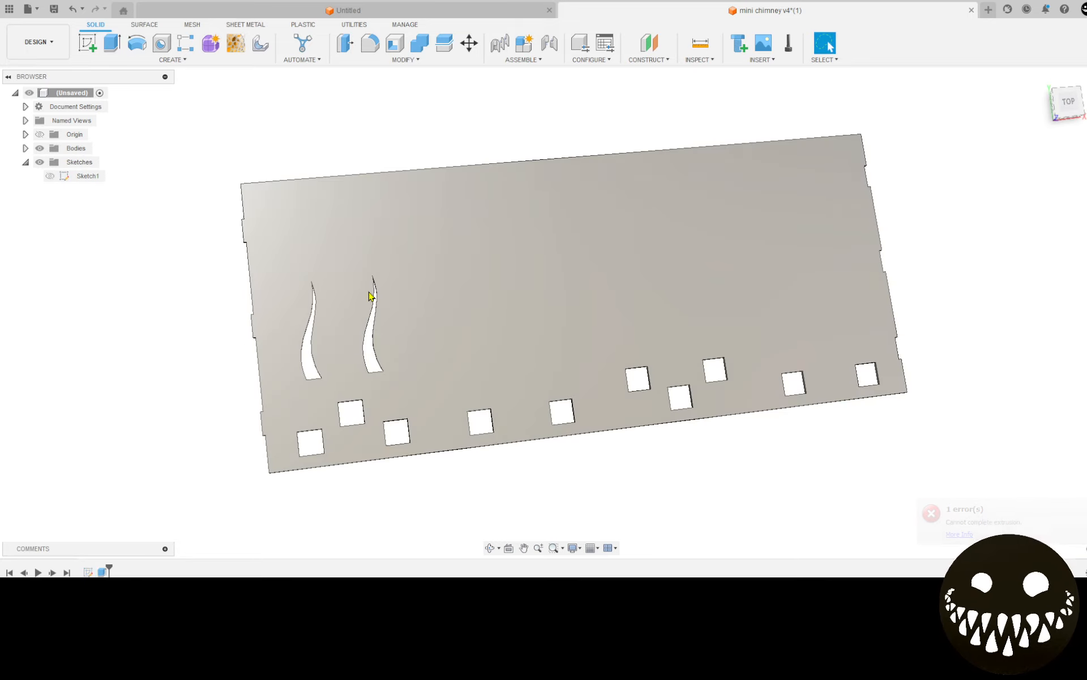
# Step: Undo the extrusion of the chimney panel
pyautogui.hotkey('ctrl', 'z')
pyautogui.hotkey('ctrl', 'z')
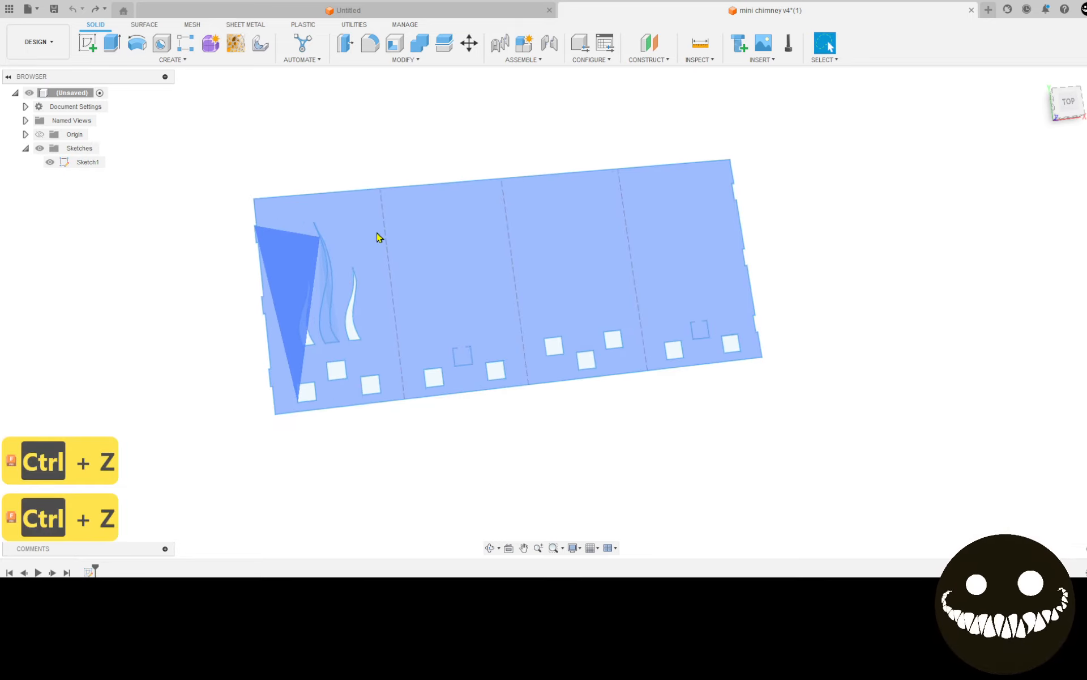
pyautogui.hotkey('ctrl', 'z')
pyautogui.hotkey('ctrl', 'z')
pyautogui.hotkey('ctrl', 'z')
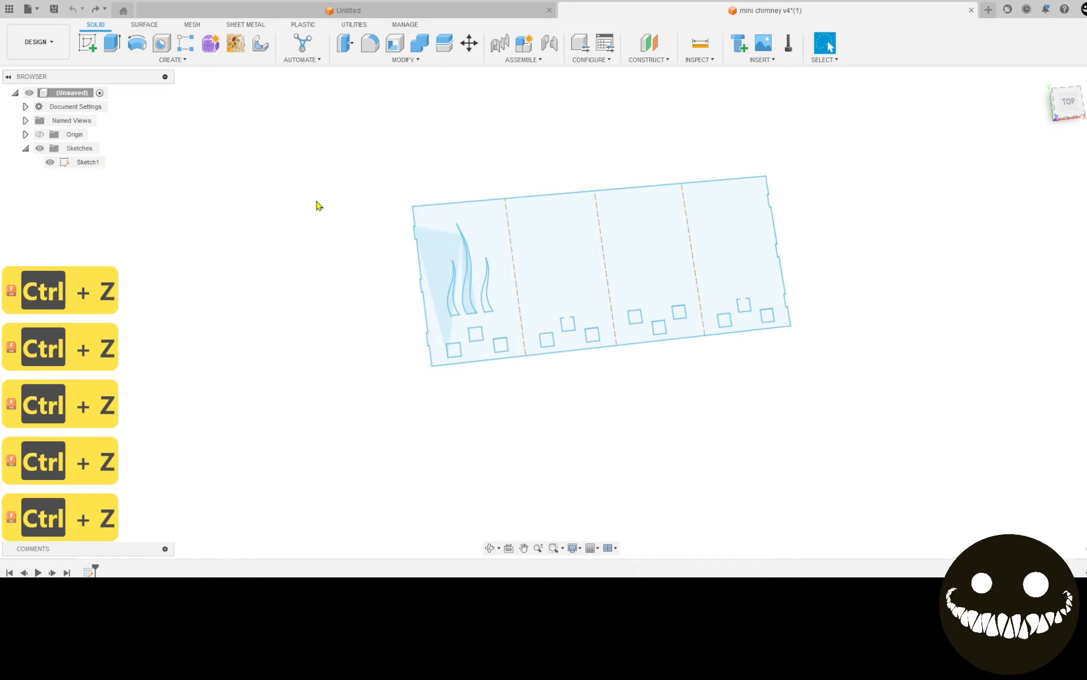
# Step: Orient the model to the top view and open Sketch1 for editing
pyautogui.click(1068, 103)
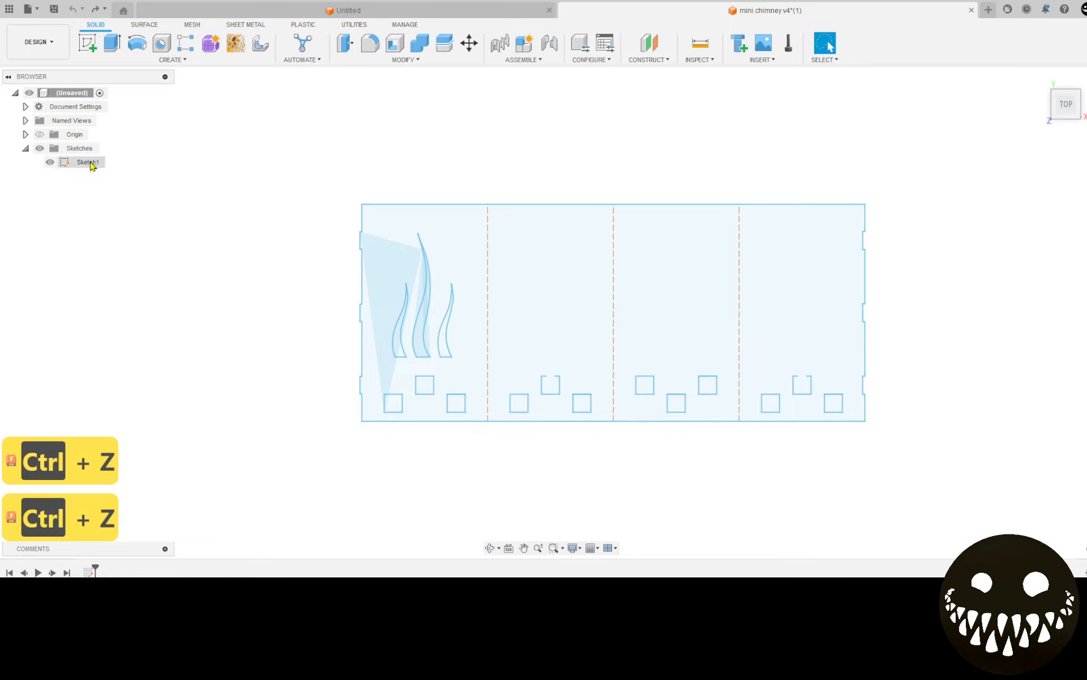
pyautogui.rightClick(90, 165)
pyautogui.click(113, 178)
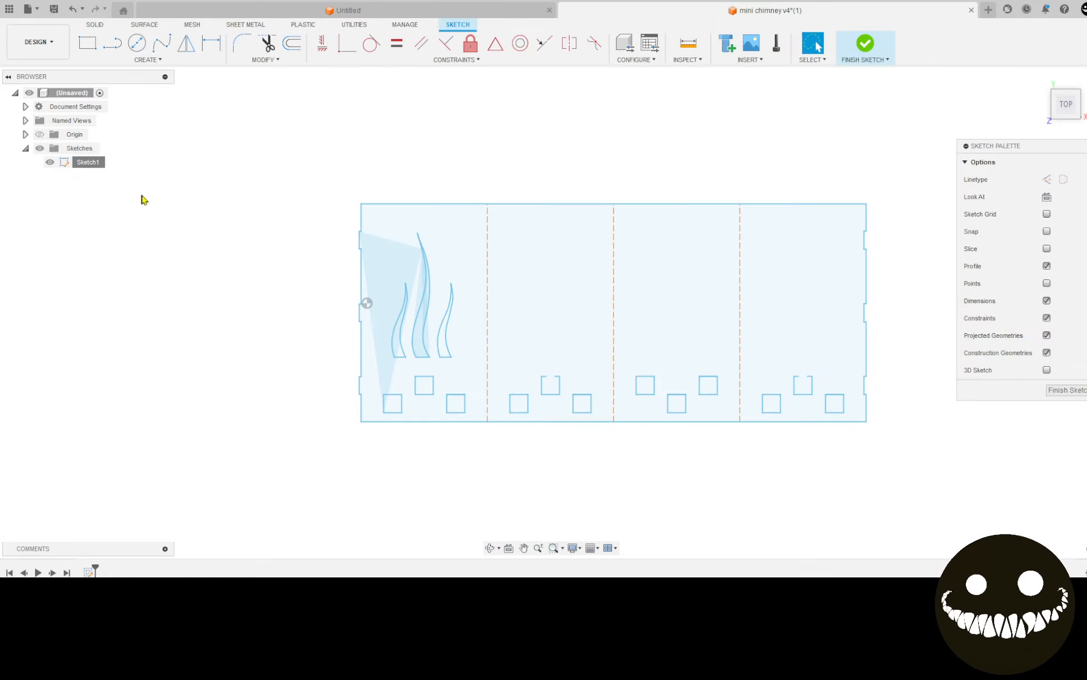
# Step: Examine the shaded triangular region and the tall middle flame's inner spline with its fit points
pyautogui.scroll(5, 416, 289)
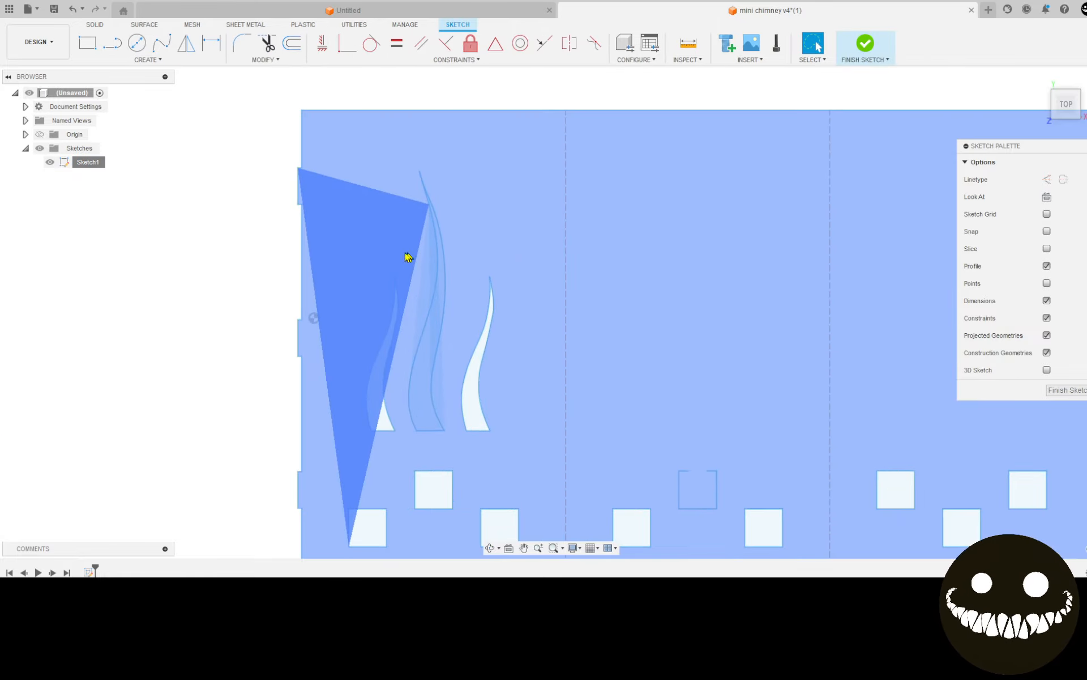
pyautogui.moveTo(388, 305); pyautogui.dragTo(338, 171, button='middle')
pyautogui.moveTo(318, 372); pyautogui.dragTo(296, 522, button='middle')
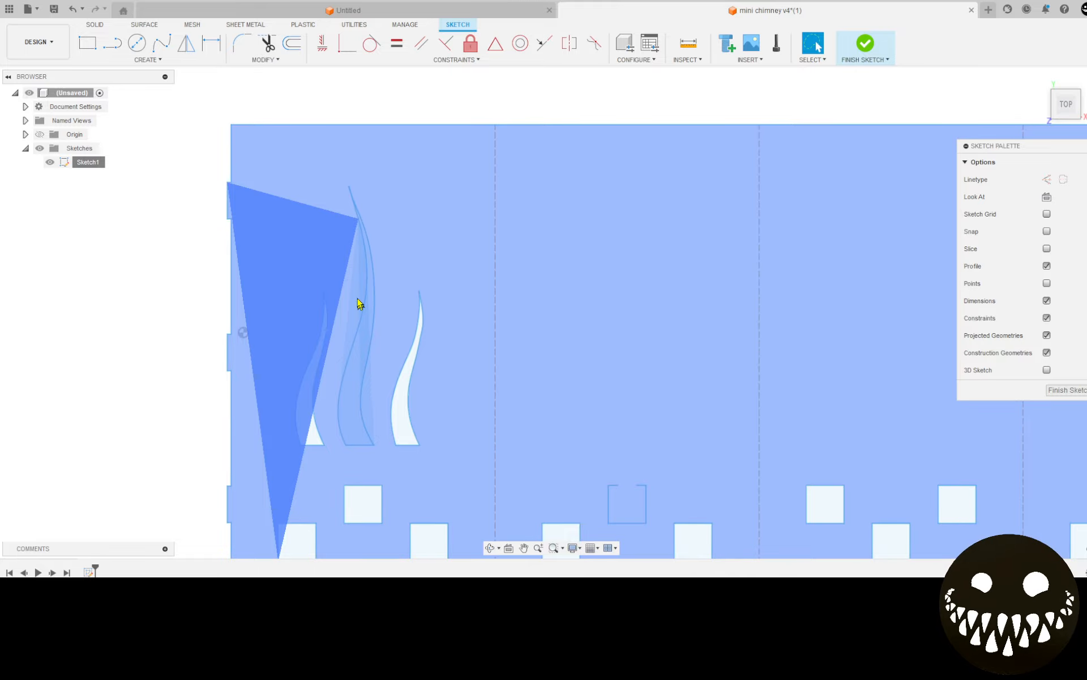
pyautogui.scroll(8, 339, 218)
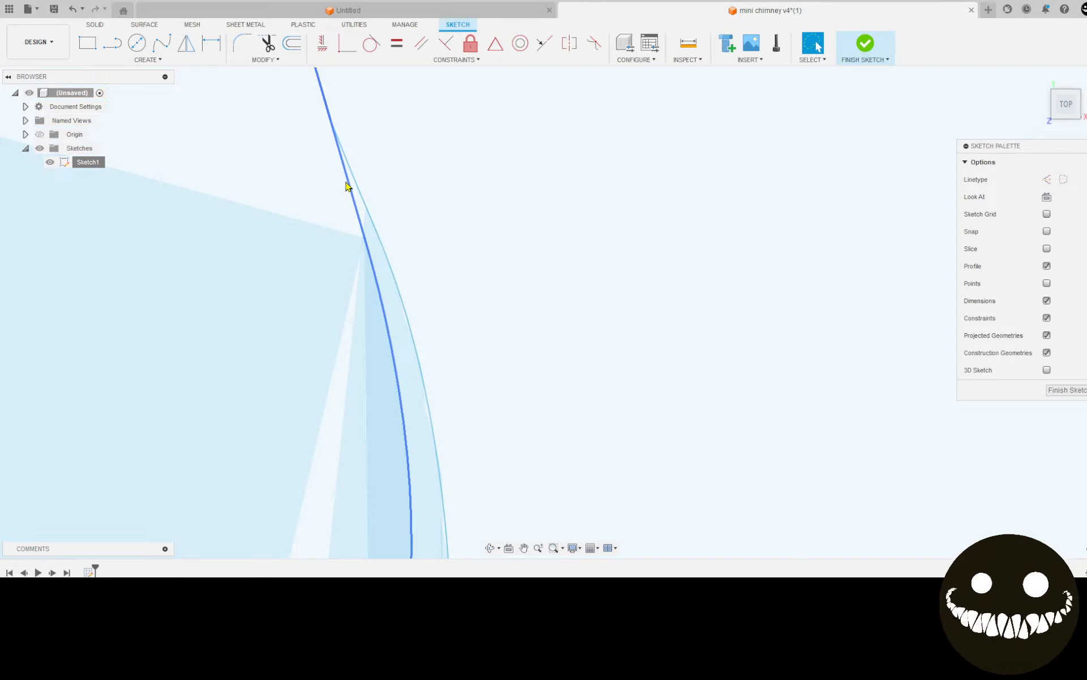
pyautogui.click(348, 186)
pyautogui.scroll(-5, 492, 297)
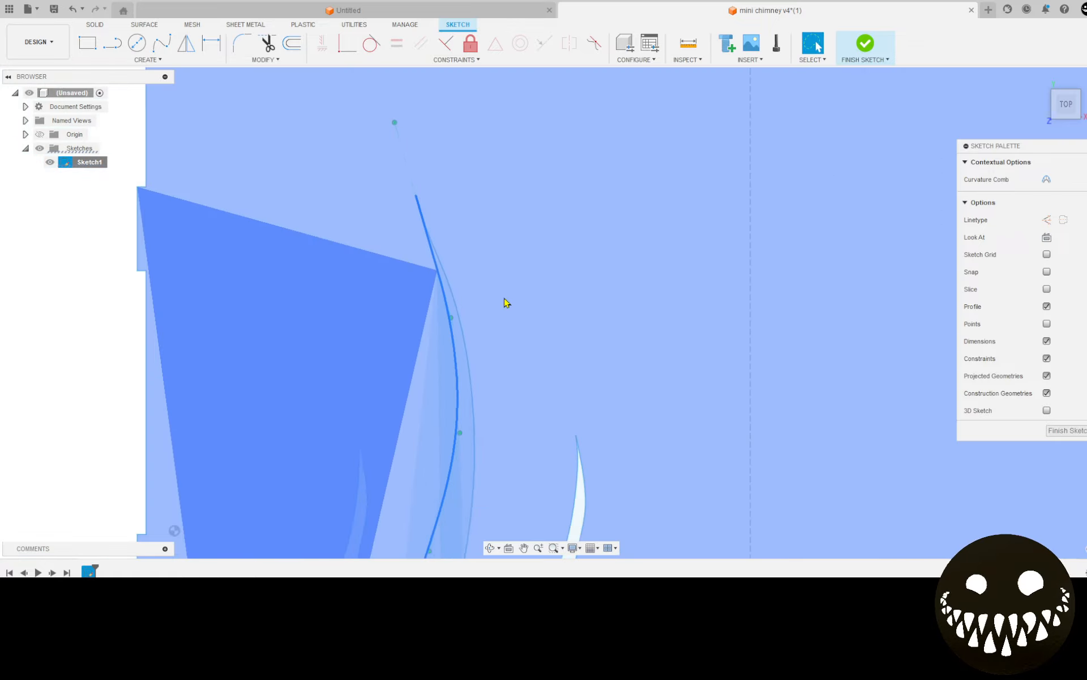
pyautogui.scroll(-4, 494, 333)
pyautogui.scroll(2, 495, 338)
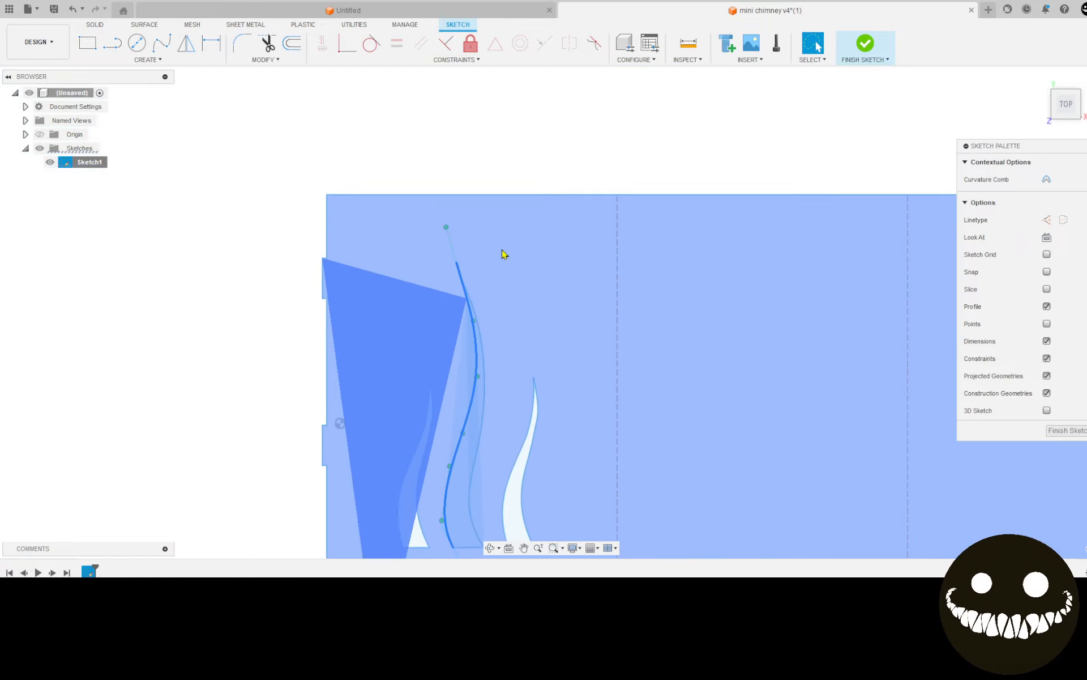
pyautogui.click(501, 249)
pyautogui.scroll(1, 469, 304)
pyautogui.press('Escape')
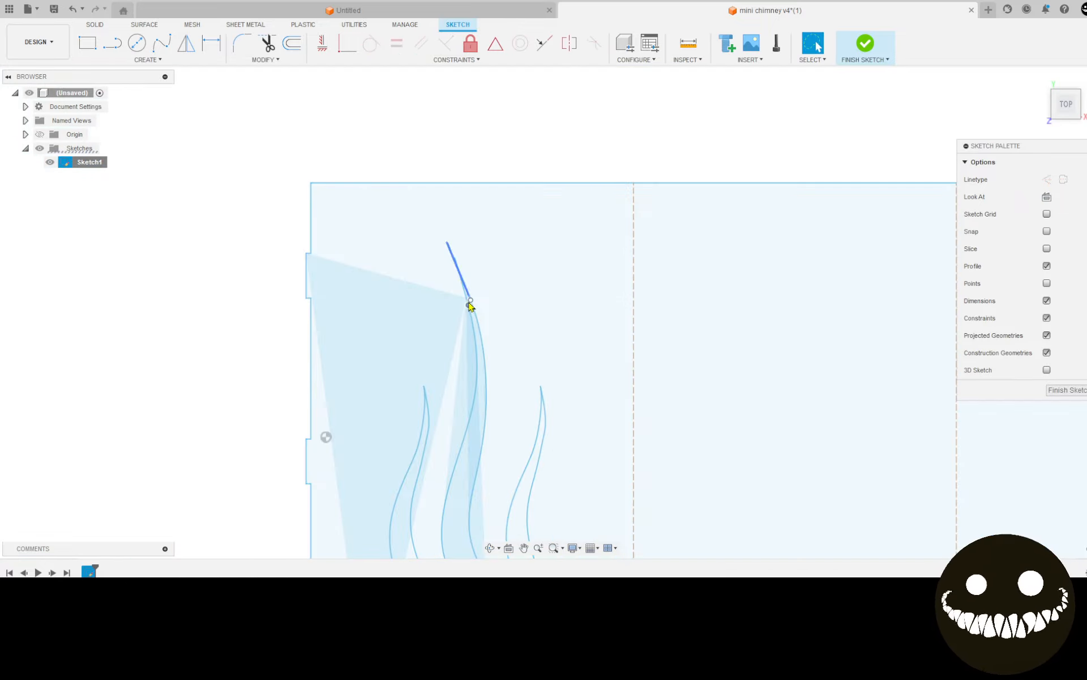
# Step: Examine the corner of the shaded triangular region where it touches the tall middle flame's left spline, including the fit point and overlapping profiles
pyautogui.scroll(4, 472, 309)
pyautogui.scroll(4, 471, 308)
pyautogui.scroll(2, 447, 288)
pyautogui.click(513, 241)
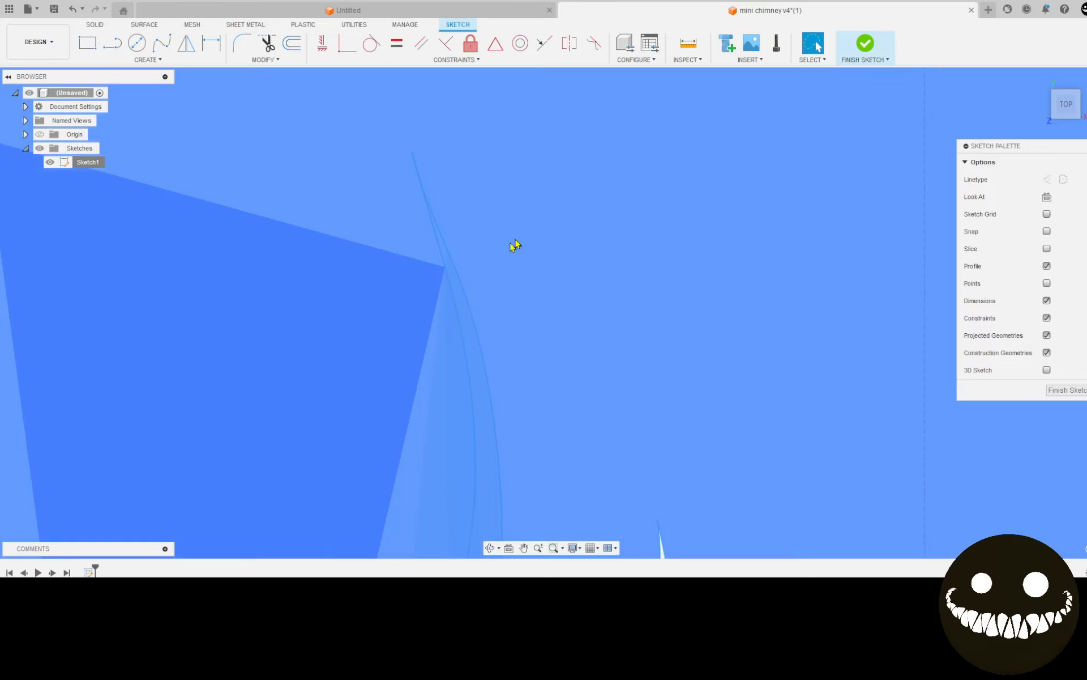
pyautogui.click(447, 272)
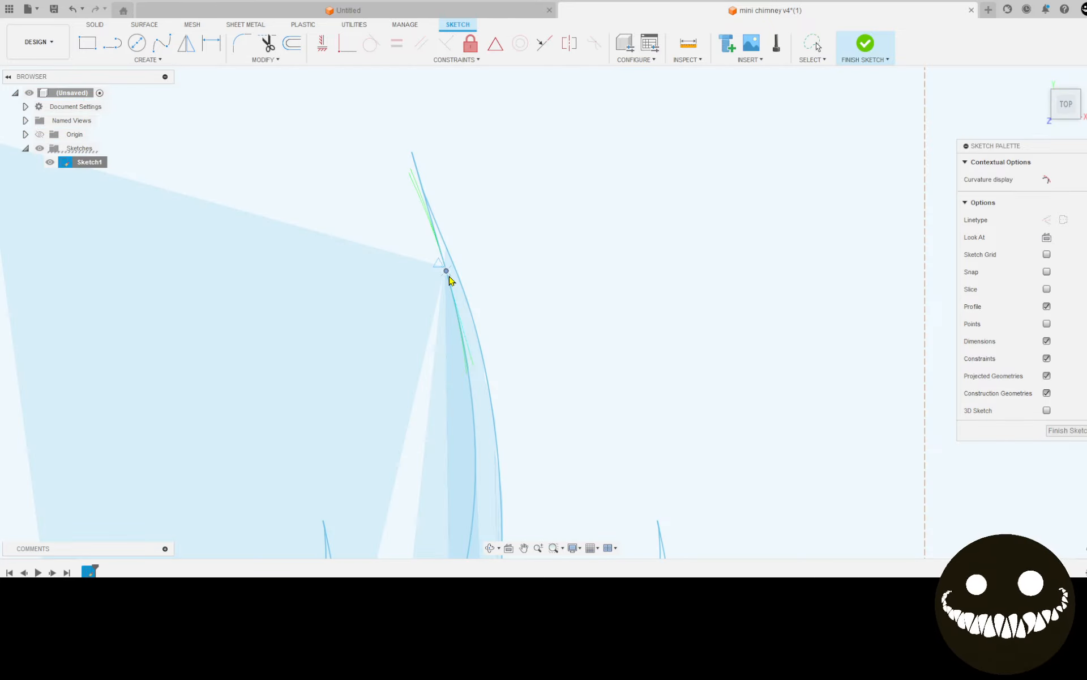
pyautogui.click(478, 260)
pyautogui.scroll(3, 451, 276)
pyautogui.click(448, 279)
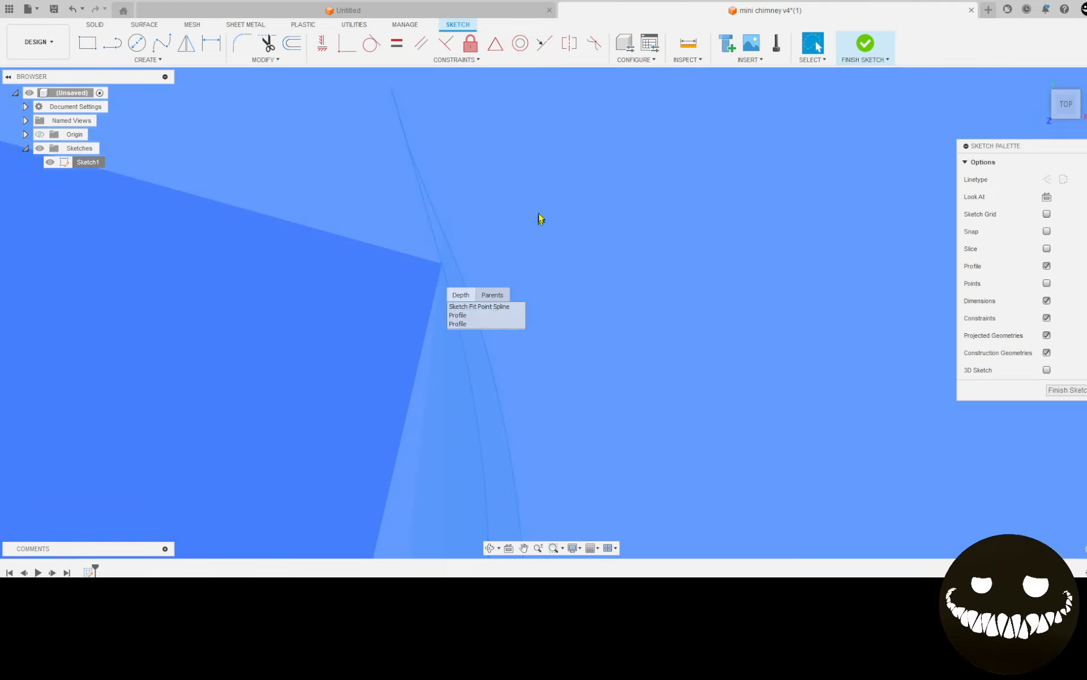
pyautogui.click(538, 216)
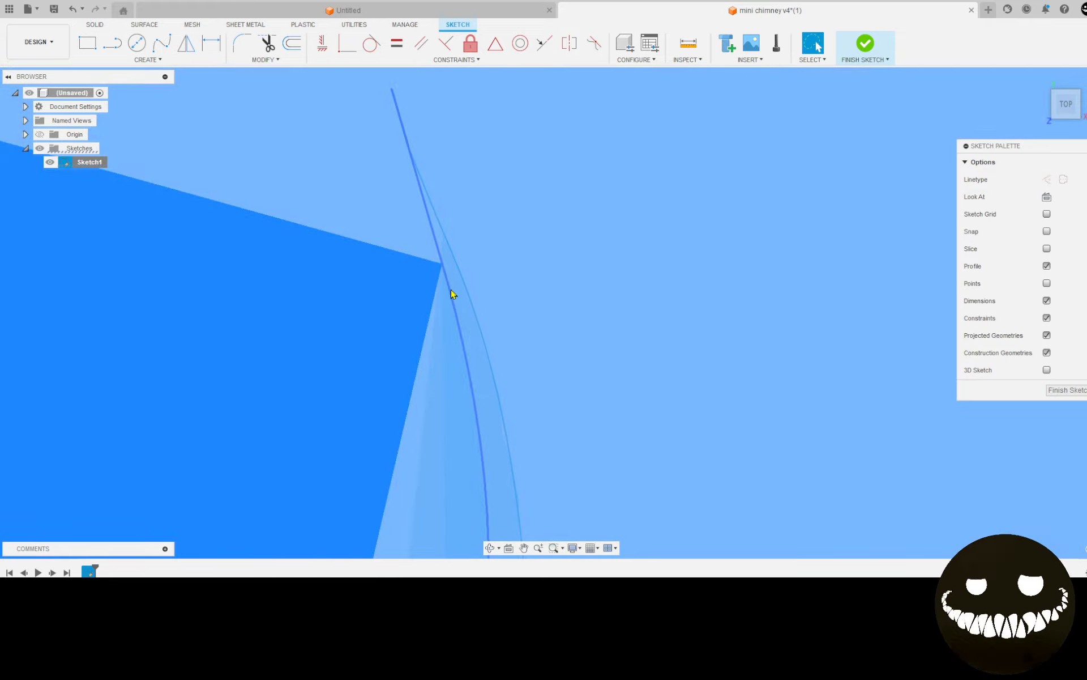
pyautogui.click(452, 295)
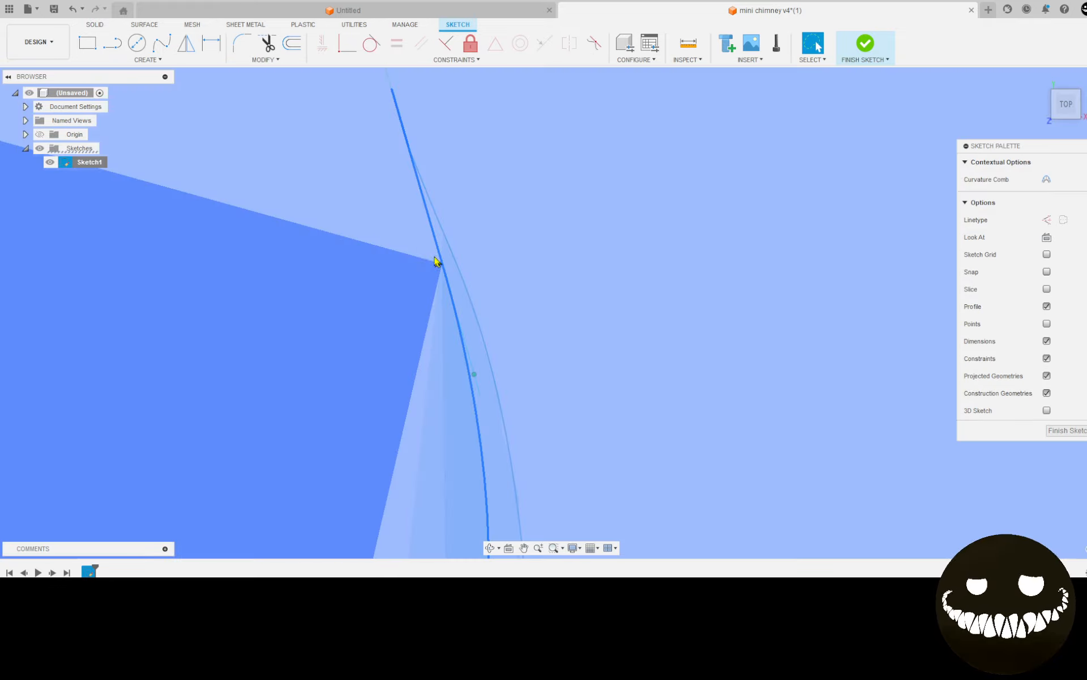
pyautogui.click(419, 247)
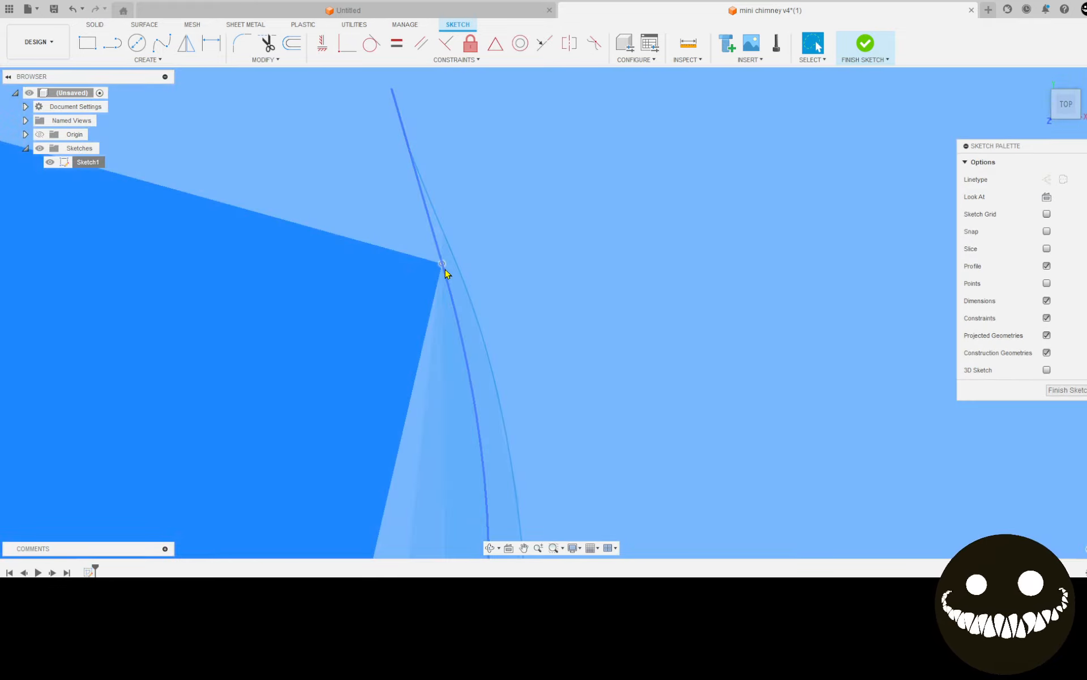
pyautogui.scroll(2, 445, 276)
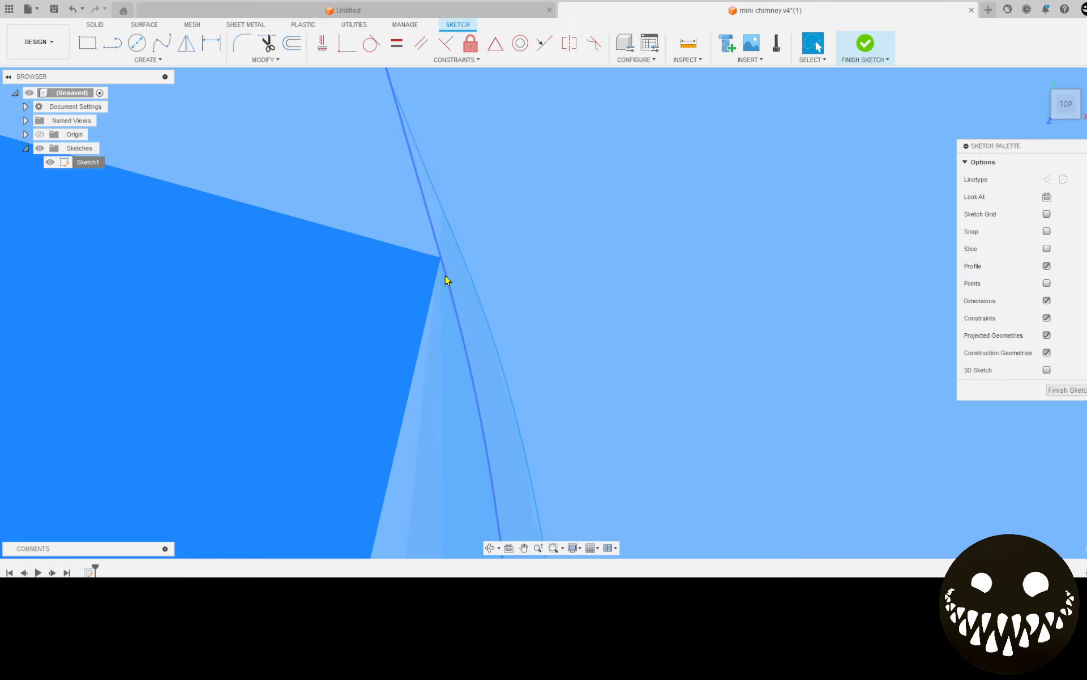
pyautogui.click(445, 277)
pyautogui.click(456, 311)
pyautogui.scroll(-3, 559, 224)
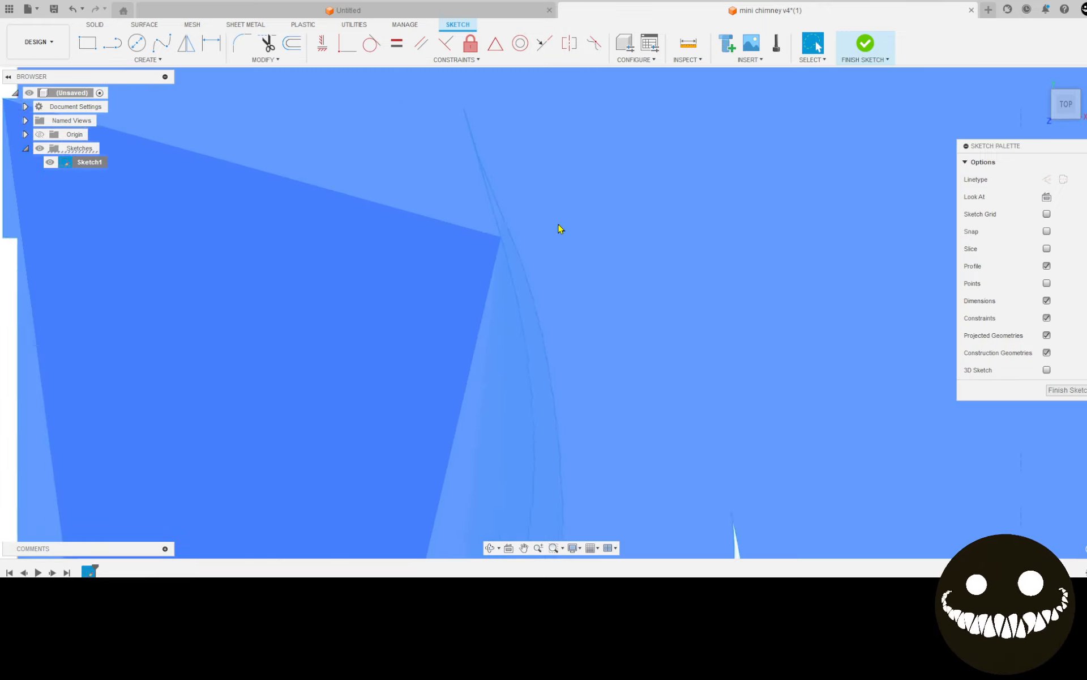
pyautogui.scroll(-5, 582, 231)
pyautogui.click(241, 201)
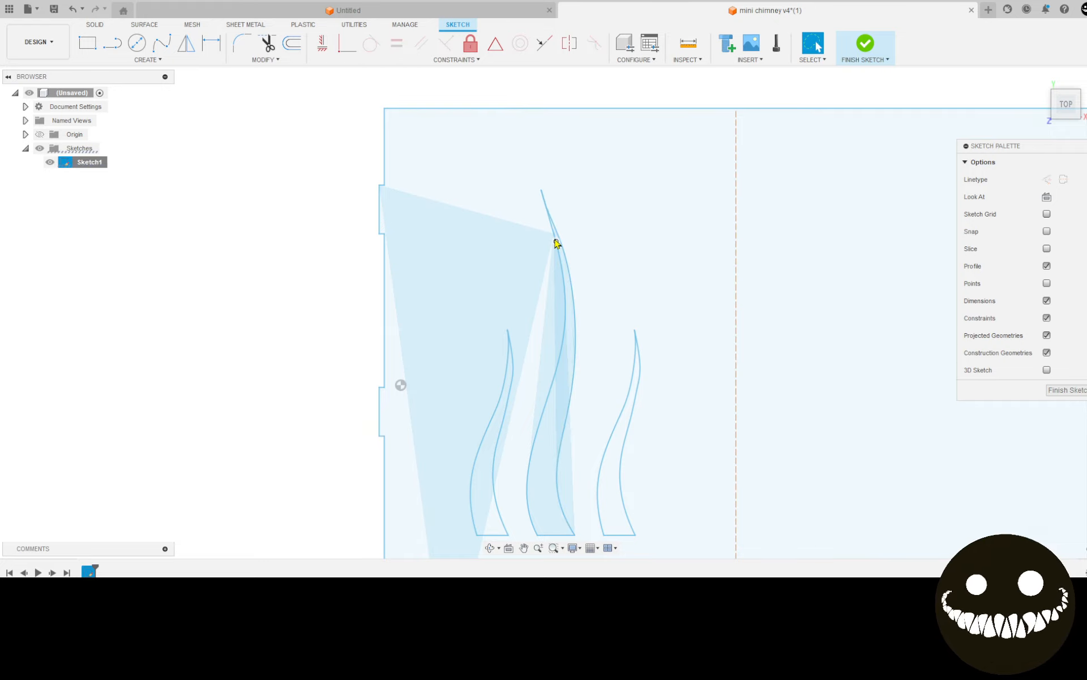
# Step: Examine how the tall middle flame's left and right splines meet near the flame's tip
pyautogui.scroll(2, 557, 239)
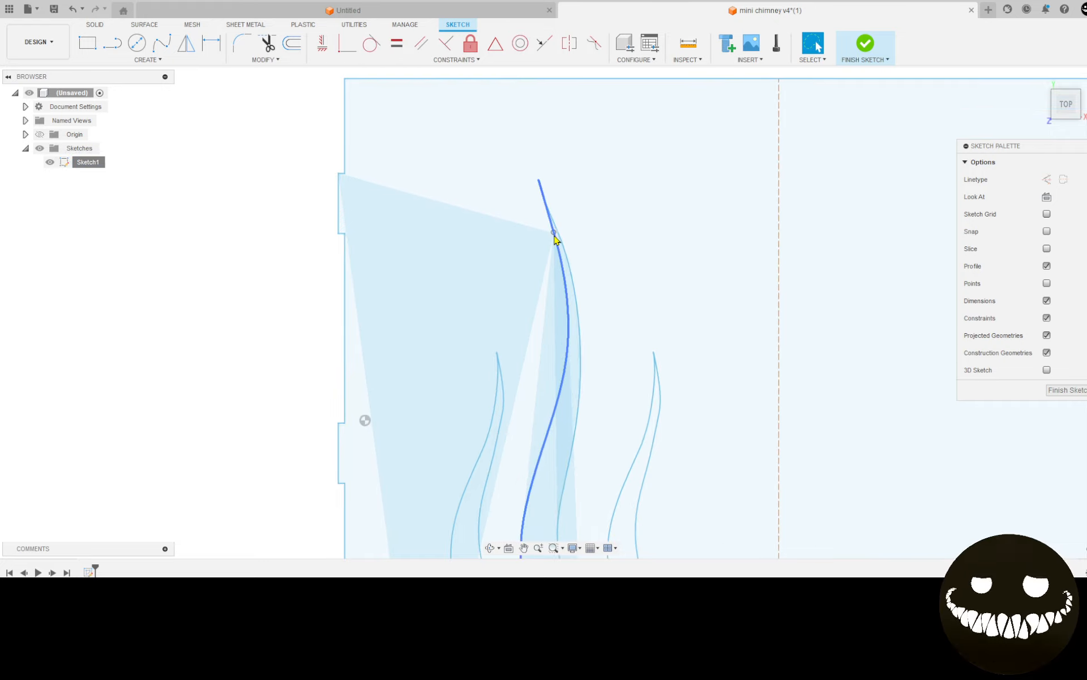
pyautogui.scroll(2, 555, 241)
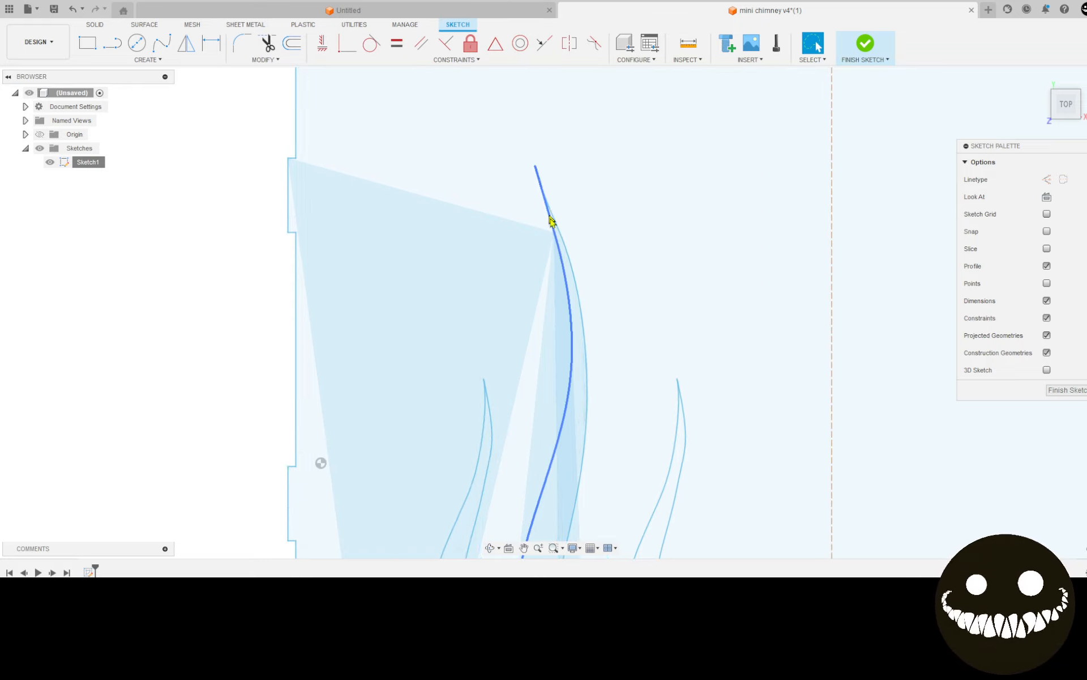
pyautogui.scroll(-3, 592, 359)
pyautogui.scroll(-5, 596, 362)
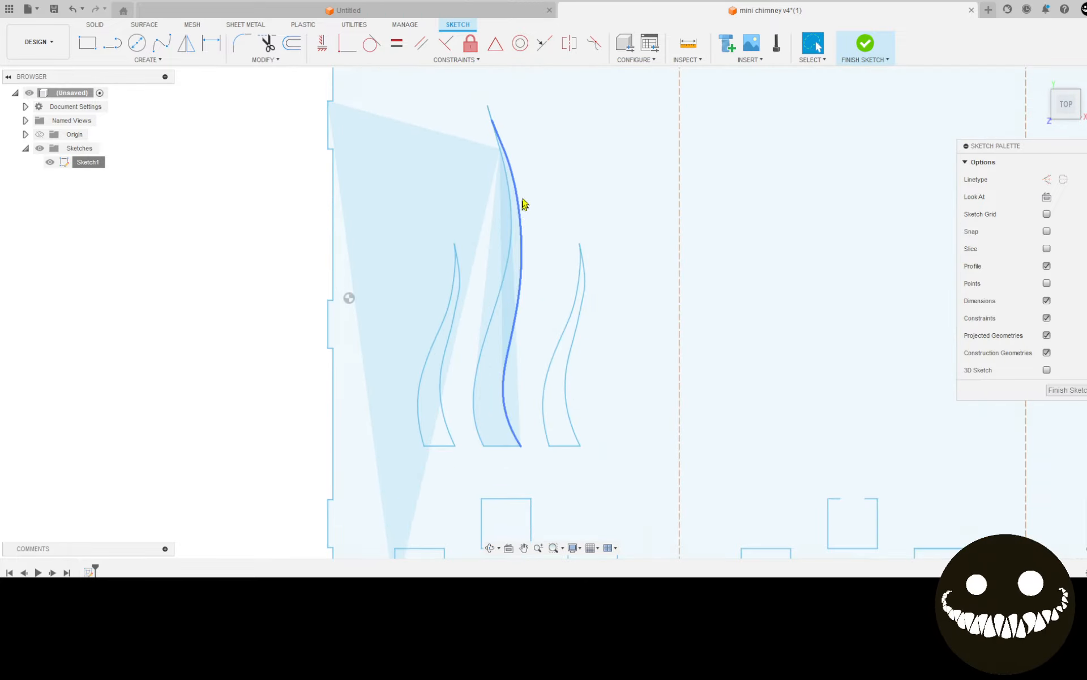
pyautogui.scroll(8, 502, 347)
pyautogui.scroll(2, 473, 378)
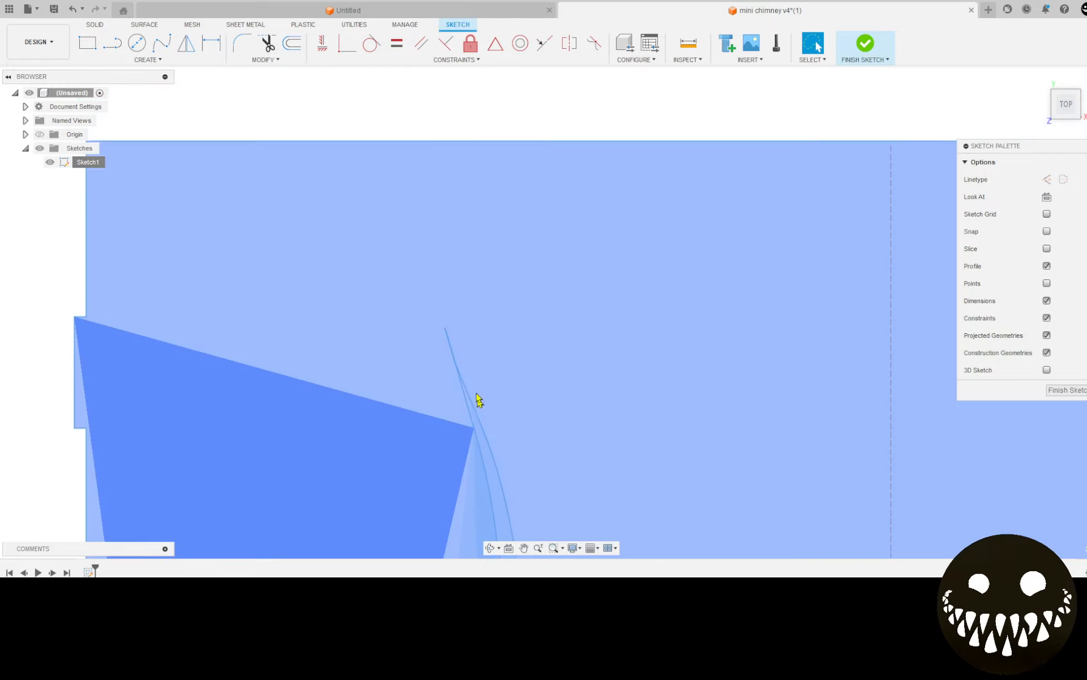
pyautogui.scroll(2, 465, 377)
pyautogui.scroll(3, 461, 370)
pyautogui.moveTo(481, 443); pyautogui.dragTo(469, 406, button='middle')
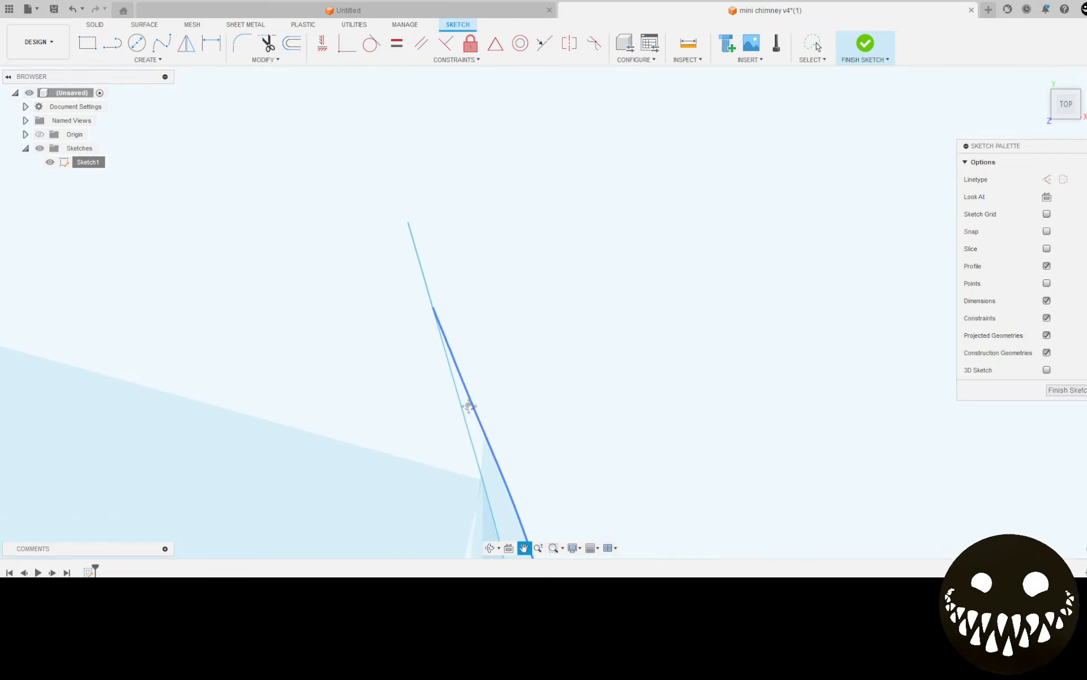
pyautogui.scroll(1, 445, 309)
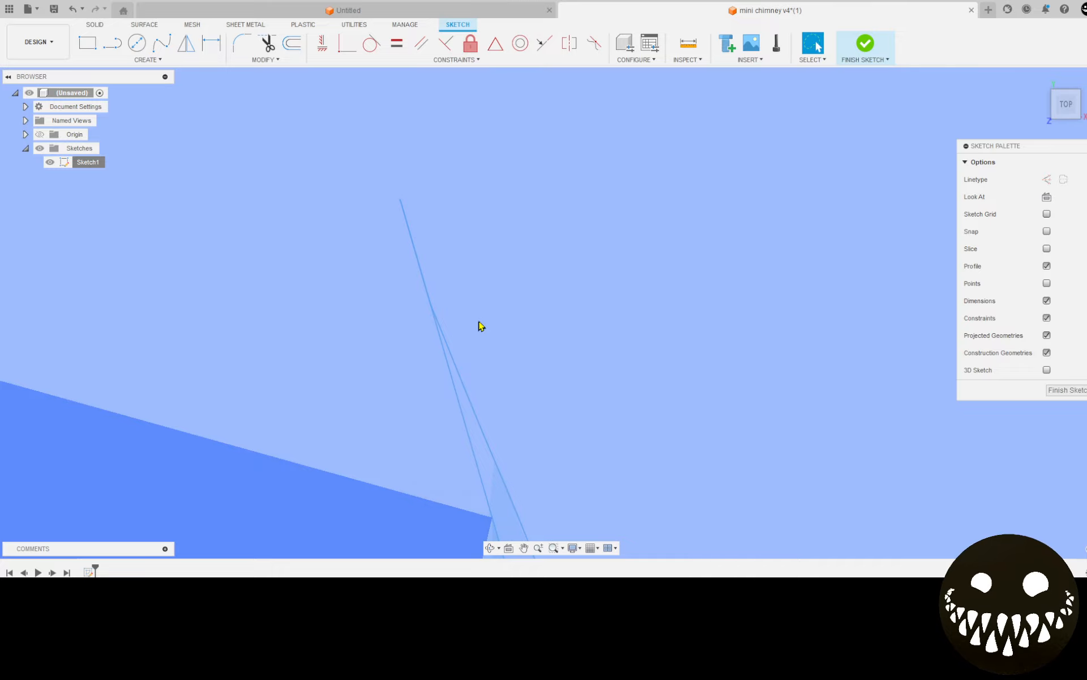
pyautogui.moveTo(479, 324)
pyautogui.mouseDown(button='middle')
pyautogui.moveTo(432, 328)
pyautogui.moveTo(368, 206)
pyautogui.moveTo(408, 208)
pyautogui.moveTo(399, 206)
pyautogui.moveTo(419, 295)
pyautogui.mouseUp(button='middle')
pyautogui.scroll(3, 407, 205)
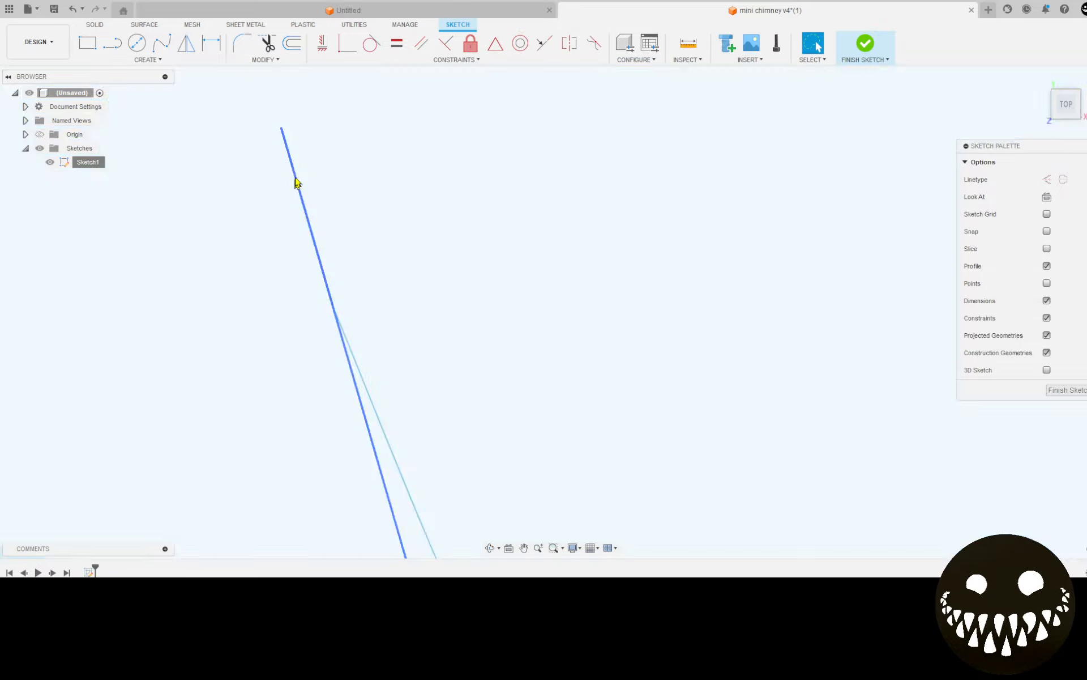
pyautogui.scroll(-5, 325, 318)
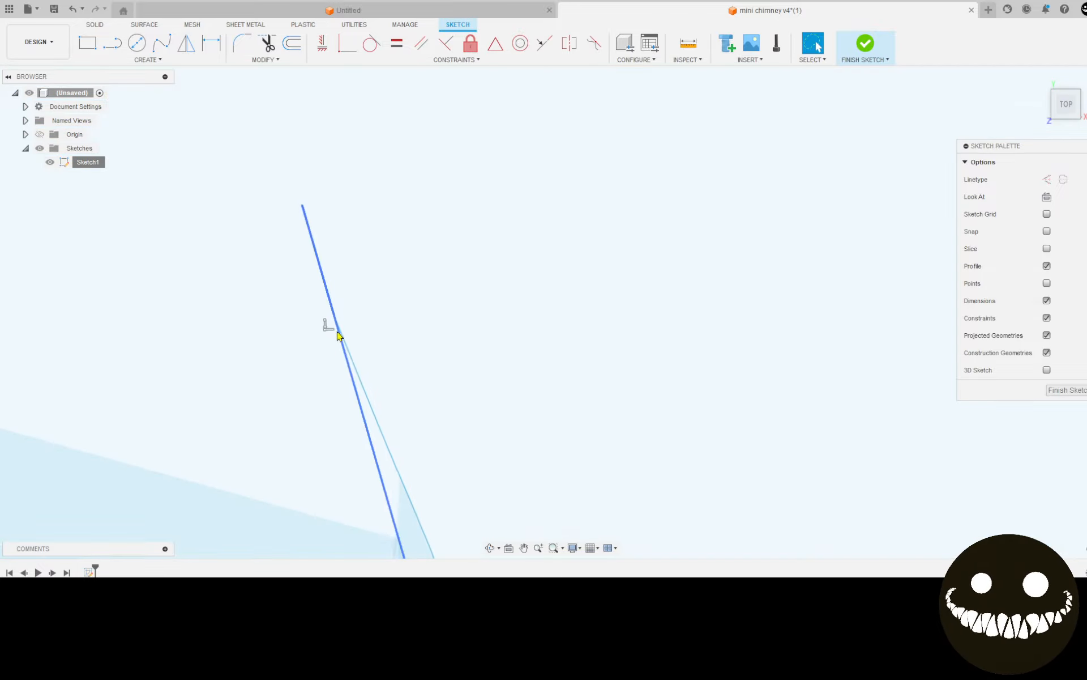
pyautogui.scroll(-5, 404, 492)
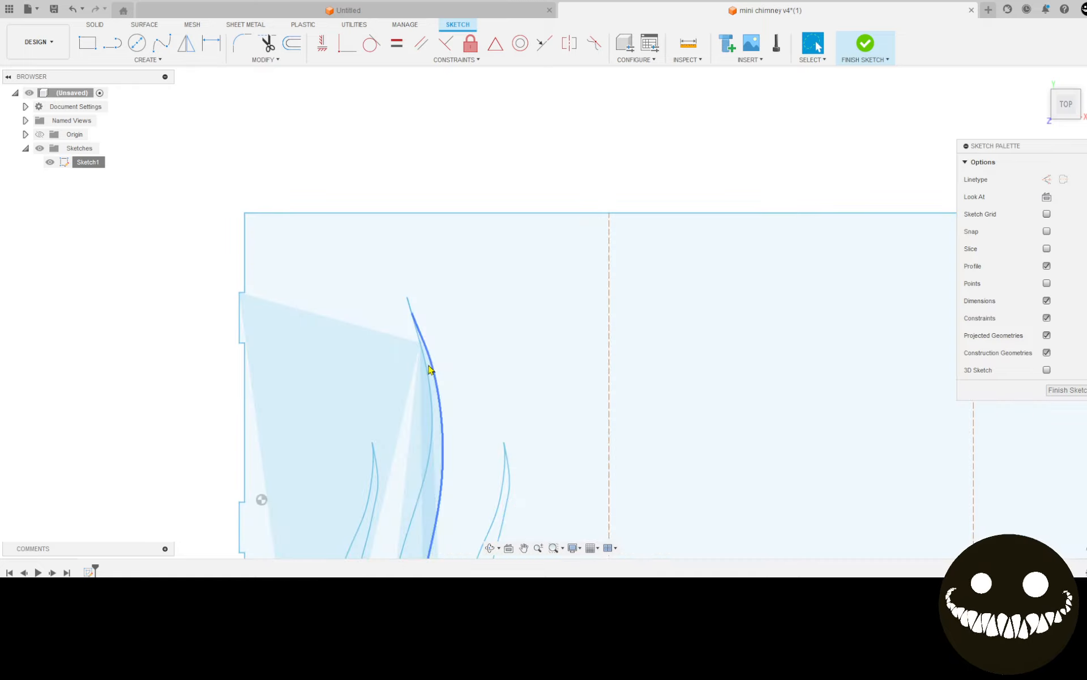
# Step: Delete the tall middle flame's left spline as a test and undo the deletion
pyautogui.click(427, 368)
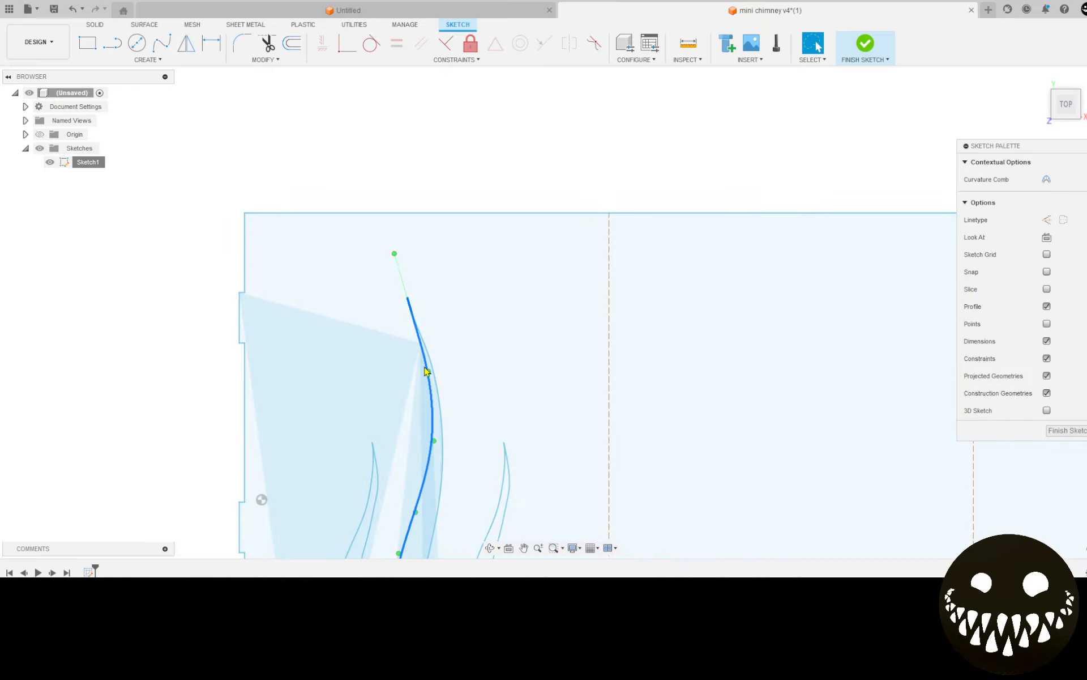
pyautogui.press('Delete')
pyautogui.scroll(-3, 492, 277)
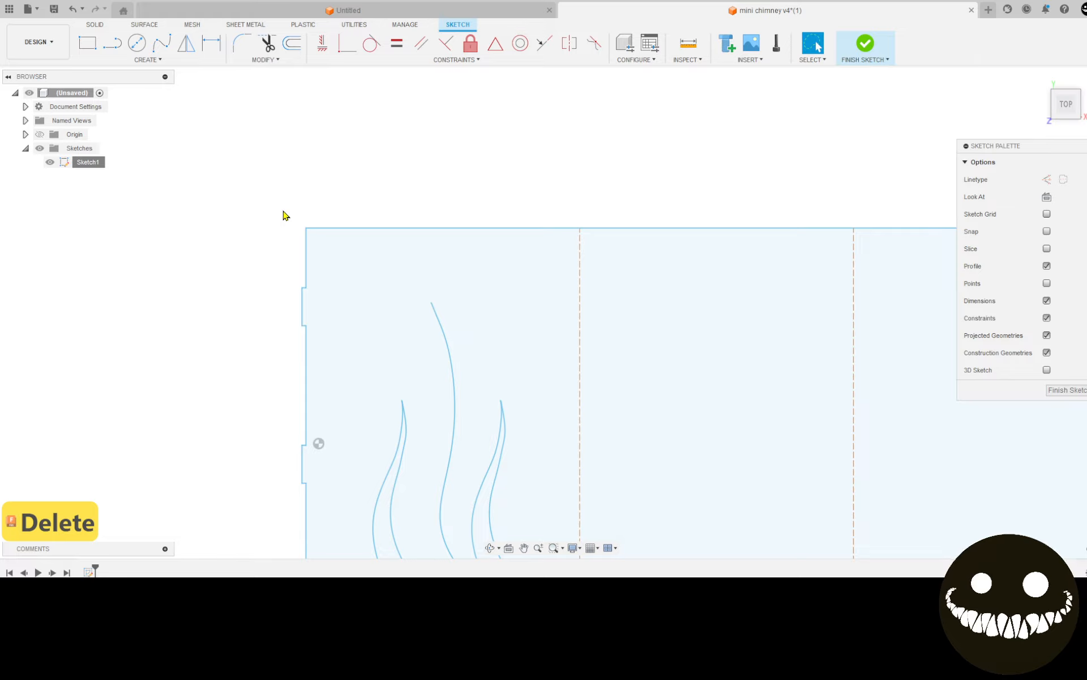
pyautogui.hotkey('ctrl', 'z')
# Step: Delete the tall middle flame's right spline as a test and undo the deletion
pyautogui.scroll(-3, 255, 173)
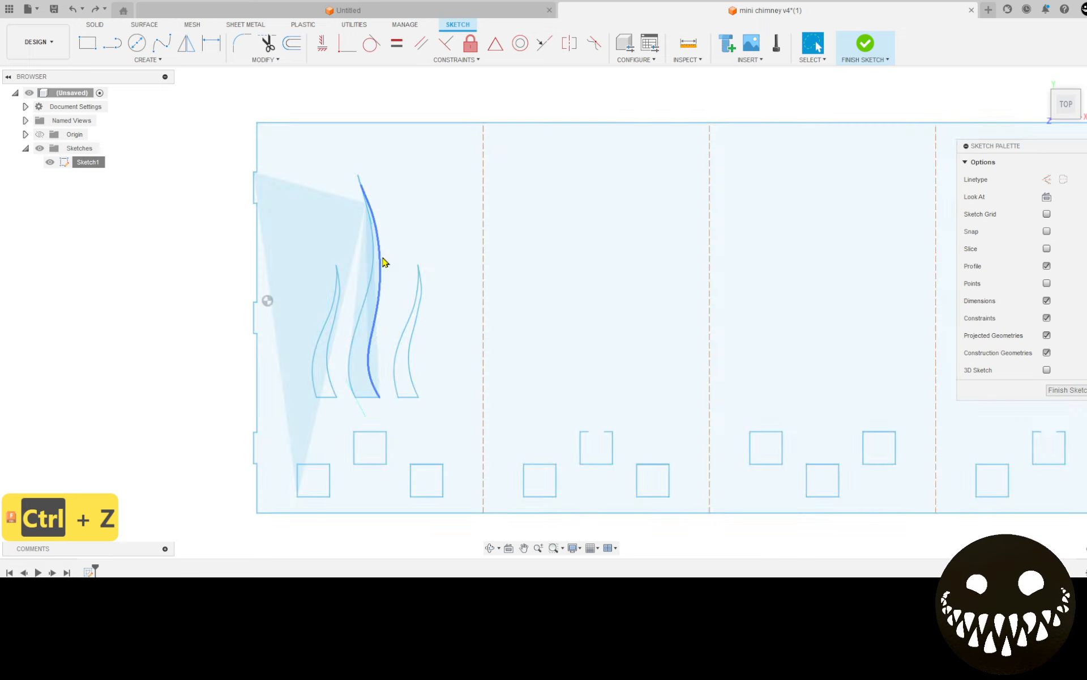
pyautogui.click(380, 258)
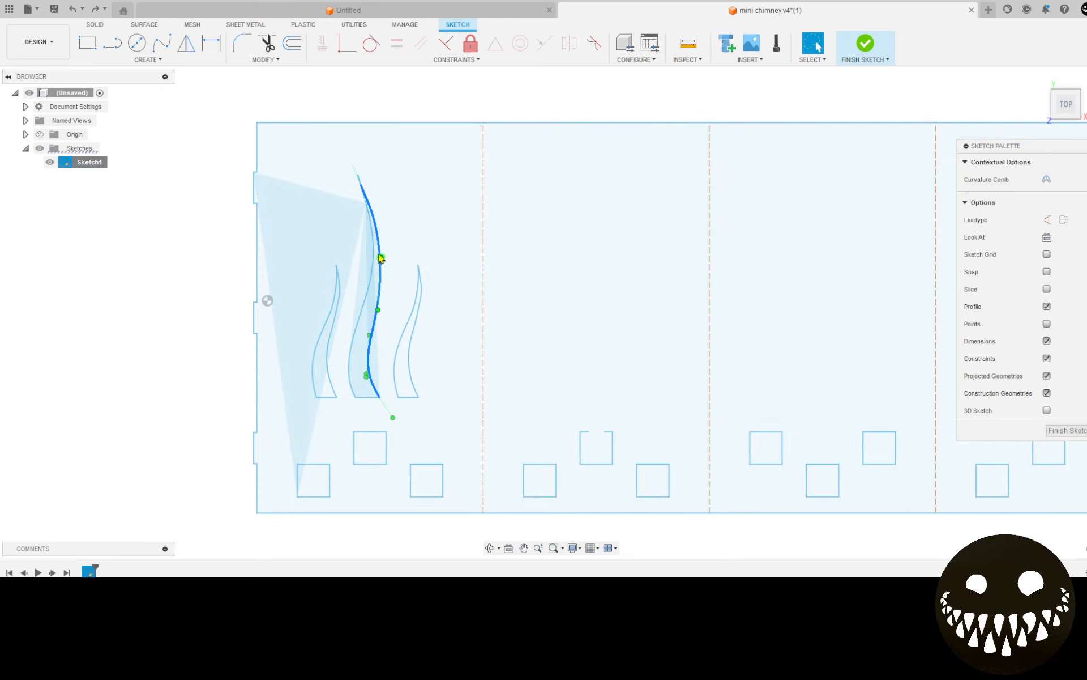
pyautogui.press('Delete')
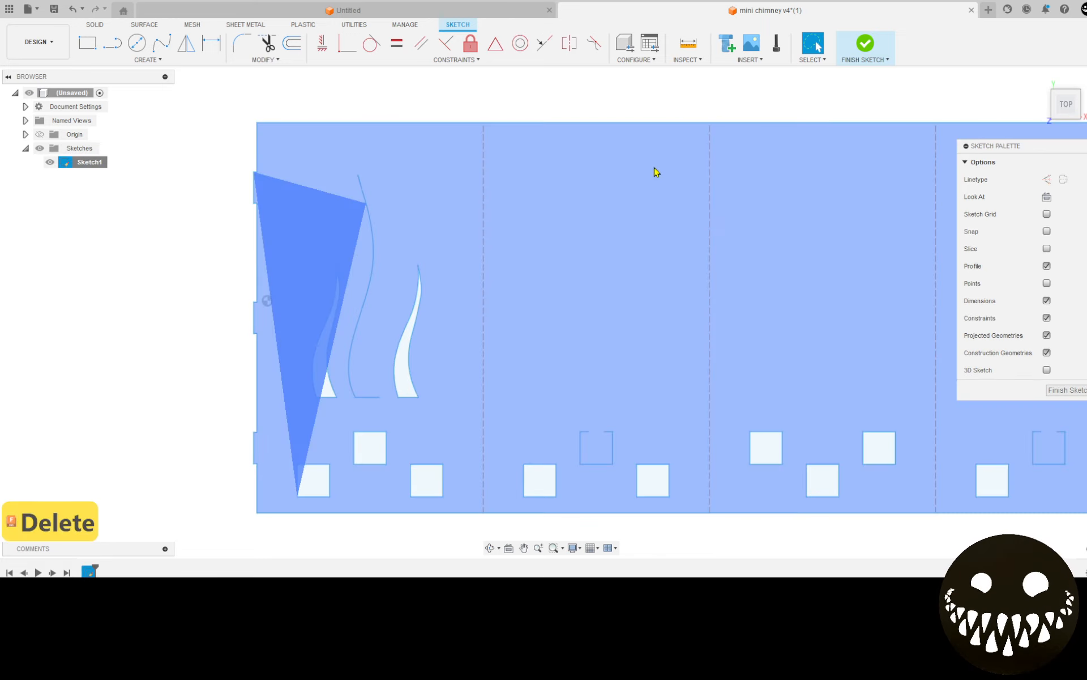
pyautogui.hotkey('ctrl', 'z')
# Step: Convert the tall middle flame's left spline to construction geometry
pyautogui.moveTo(349, 215); pyautogui.dragTo(372, 261, button='middle')
pyautogui.scroll(3, 368, 255)
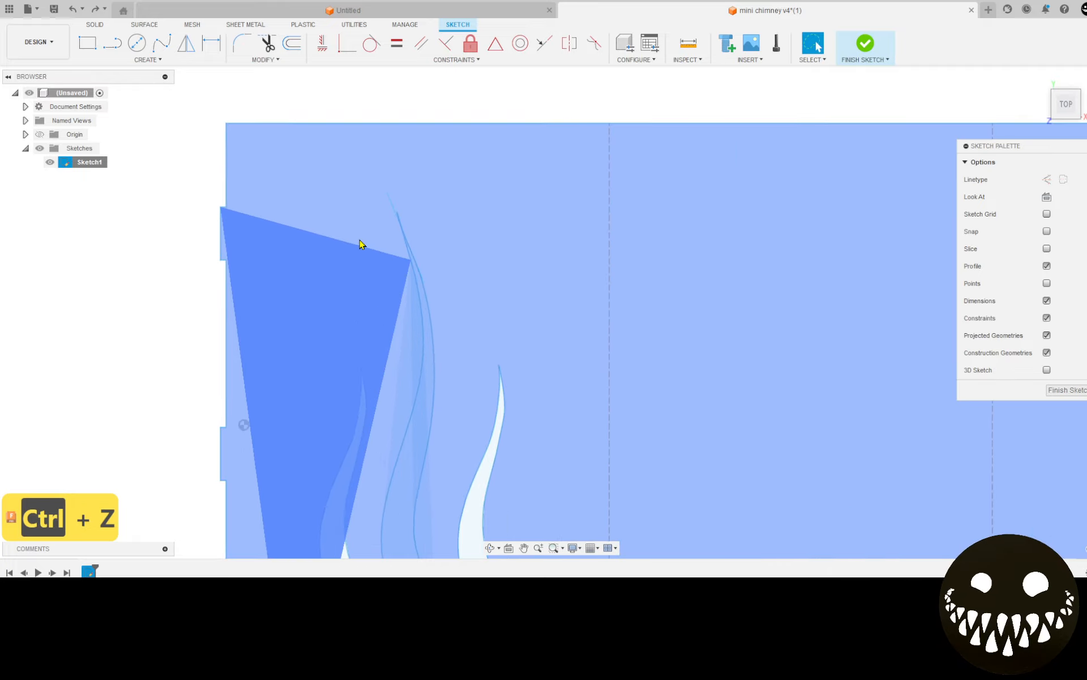
pyautogui.press('Escape')
pyautogui.click(397, 461)
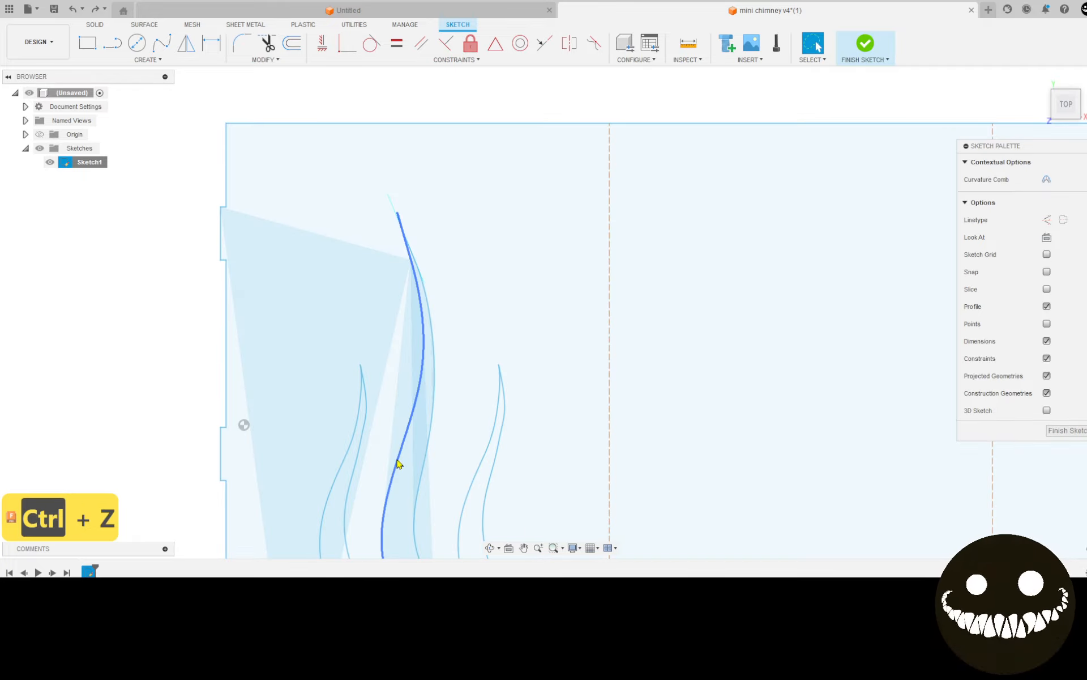
pyautogui.moveTo(381, 437); pyautogui.dragTo(396, 323, button='middle')
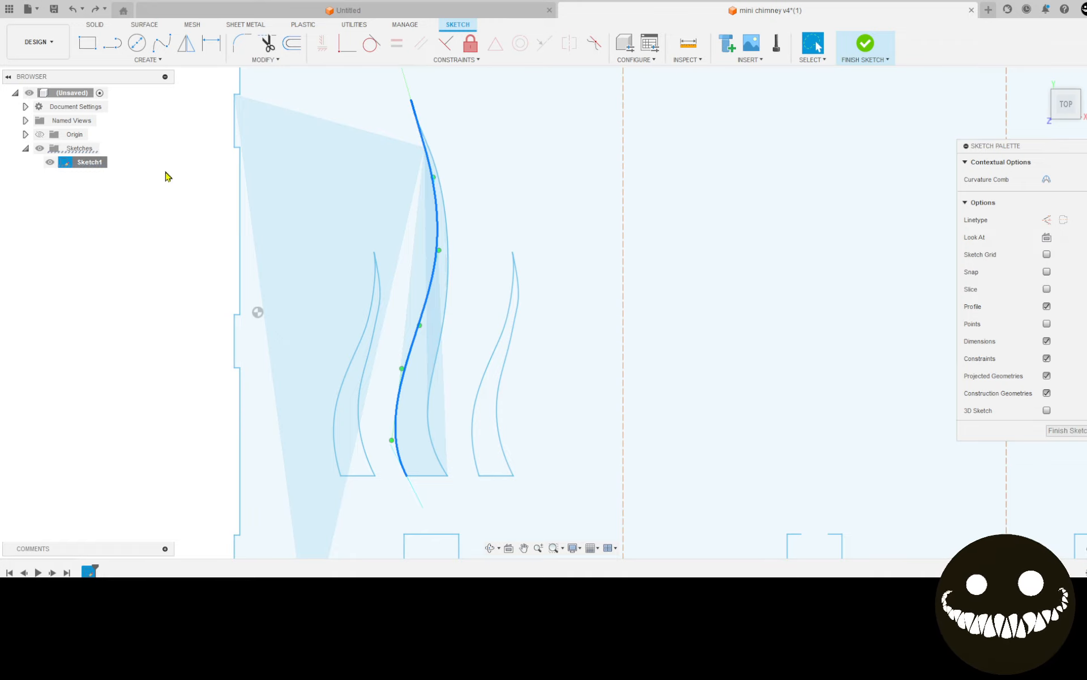
pyautogui.press('Escape')
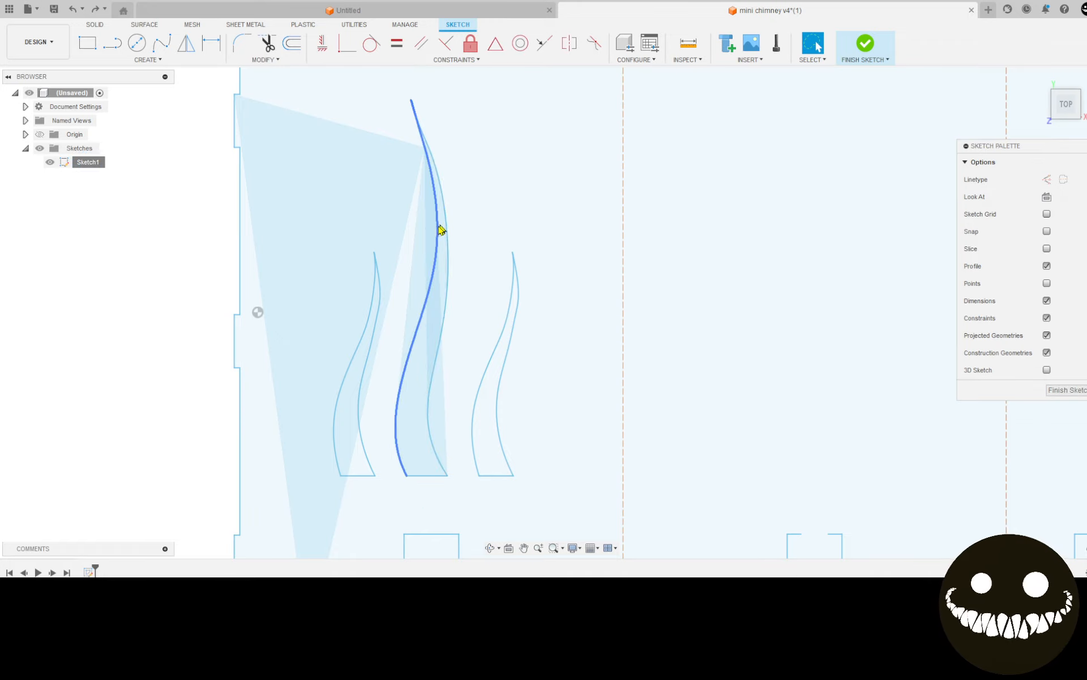
pyautogui.click(437, 231)
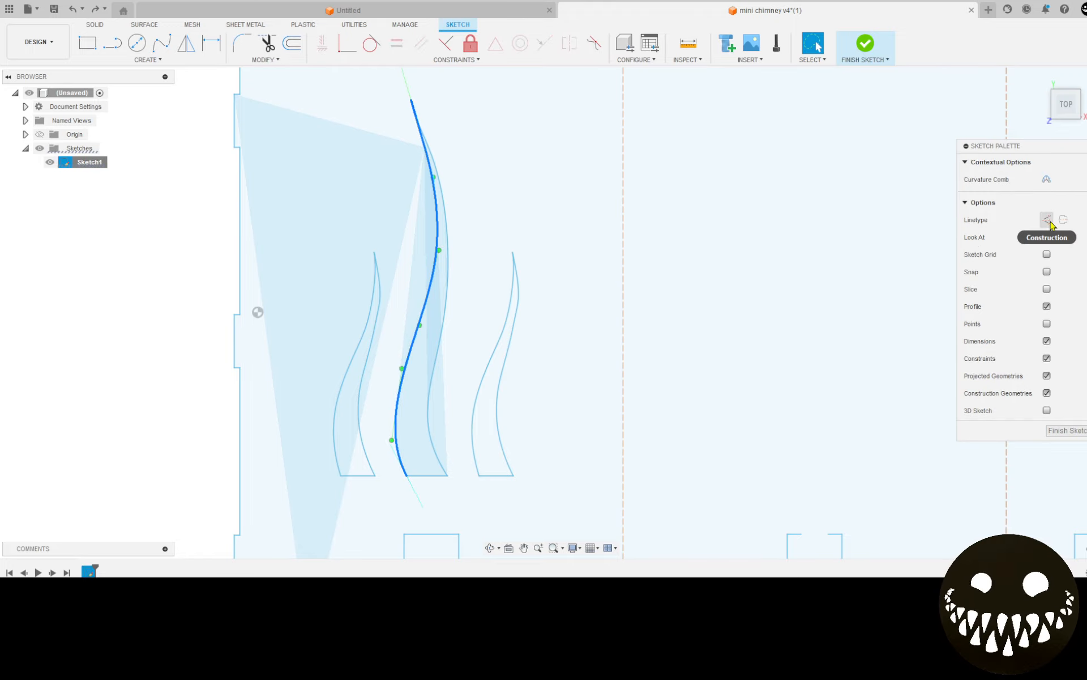
pyautogui.click(1047, 220)
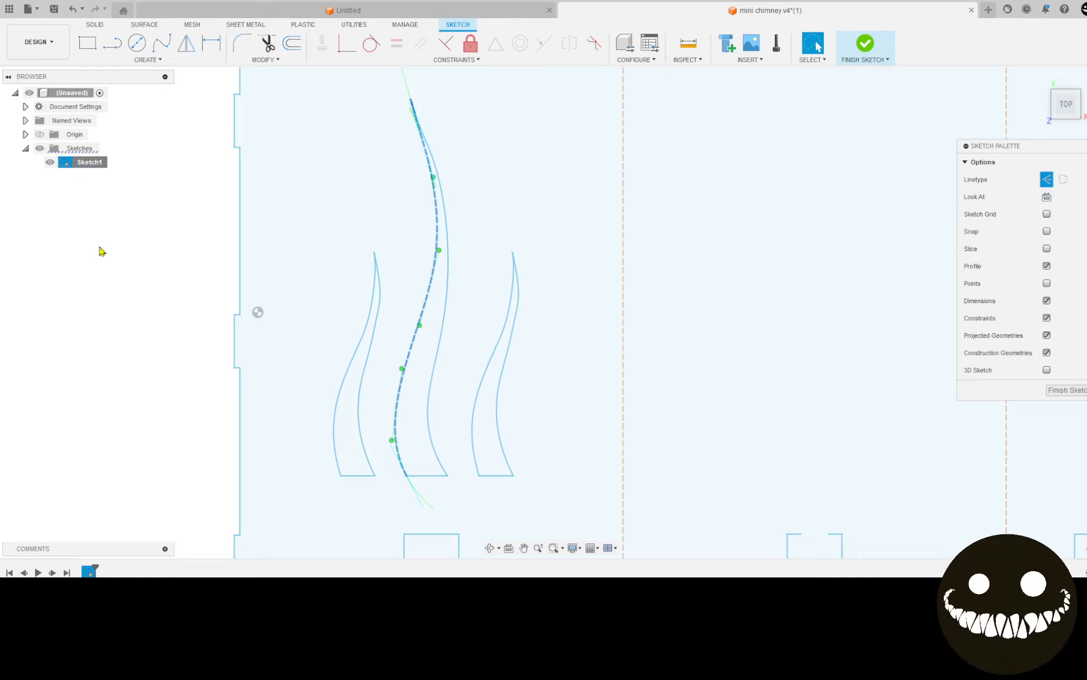
pyautogui.click(99, 247)
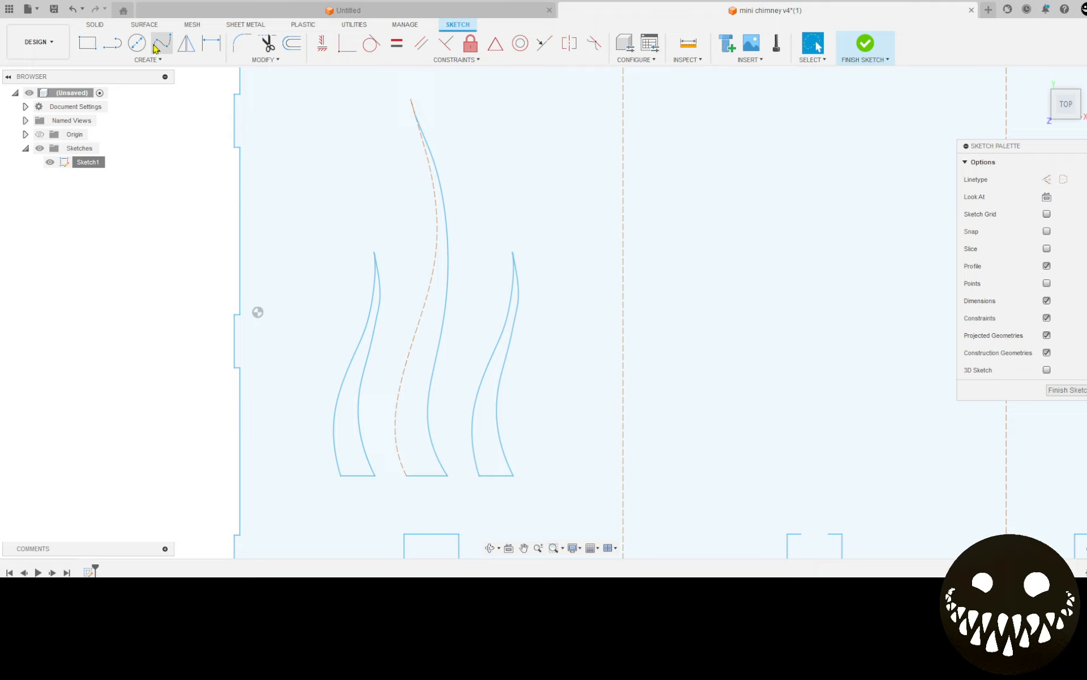
# Step: Start a fit point spline at the tall middle flame's lower-left corner and trace the lower part of the construction curve upward
pyautogui.click(157, 49)
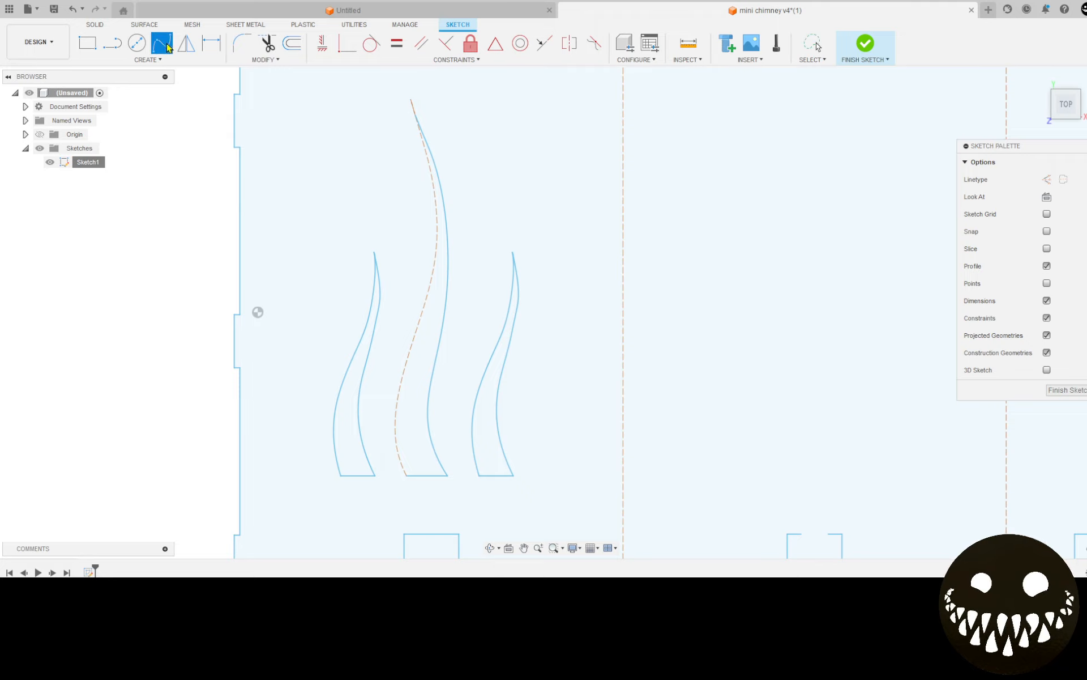
pyautogui.click(406, 475)
pyautogui.scroll(2, 400, 462)
pyautogui.scroll(4, 405, 466)
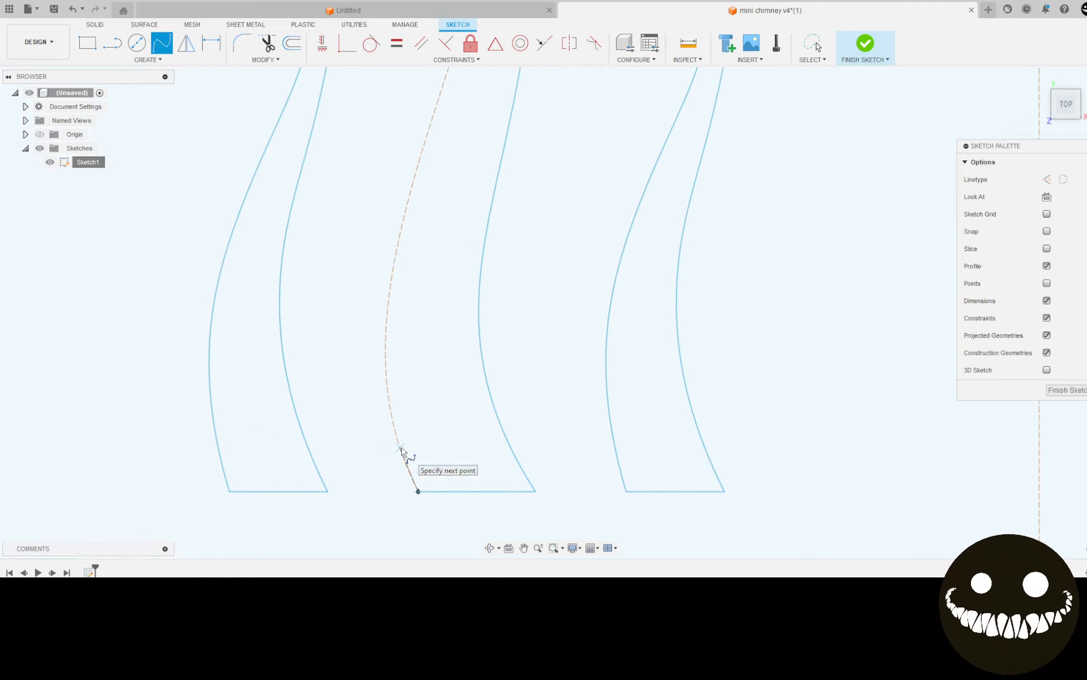
pyautogui.click(401, 448)
pyautogui.click(385, 344)
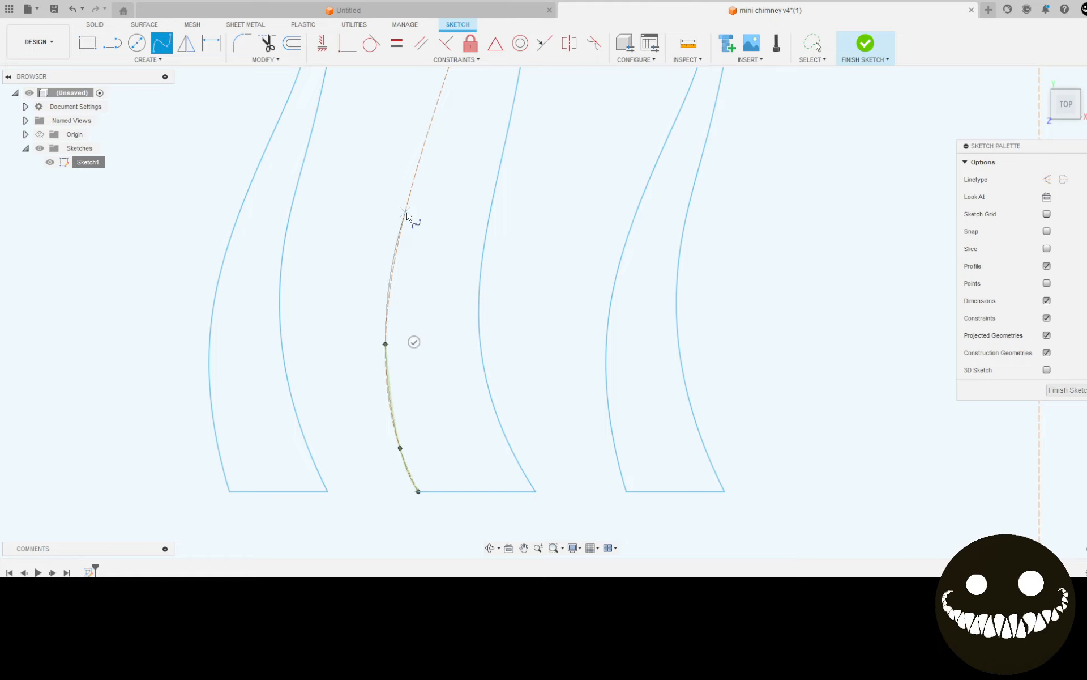
pyautogui.moveTo(430, 214); pyautogui.dragTo(428, 393, button='middle')
pyautogui.click(403, 358)
pyautogui.moveTo(425, 304); pyautogui.dragTo(413, 480, button='middle')
pyautogui.click(429, 368)
pyautogui.moveTo(461, 315); pyautogui.dragTo(473, 539, button='middle')
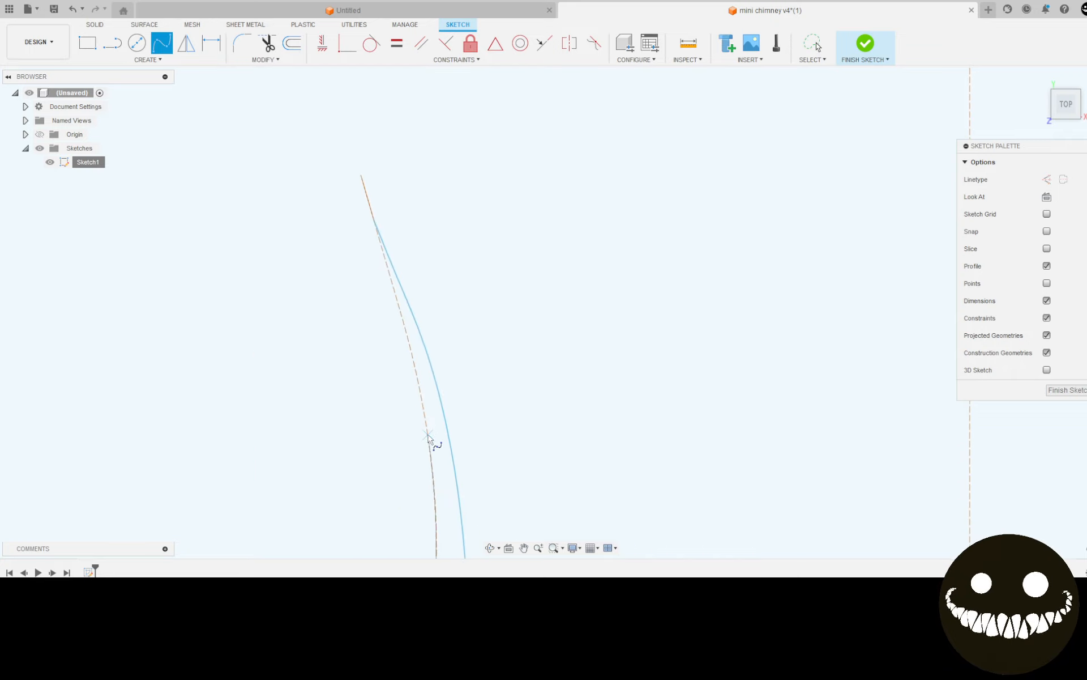
# Step: Continue the spline along the construction curve to the right spline's upper endpoint near the tip and finish it there
pyautogui.click(428, 436)
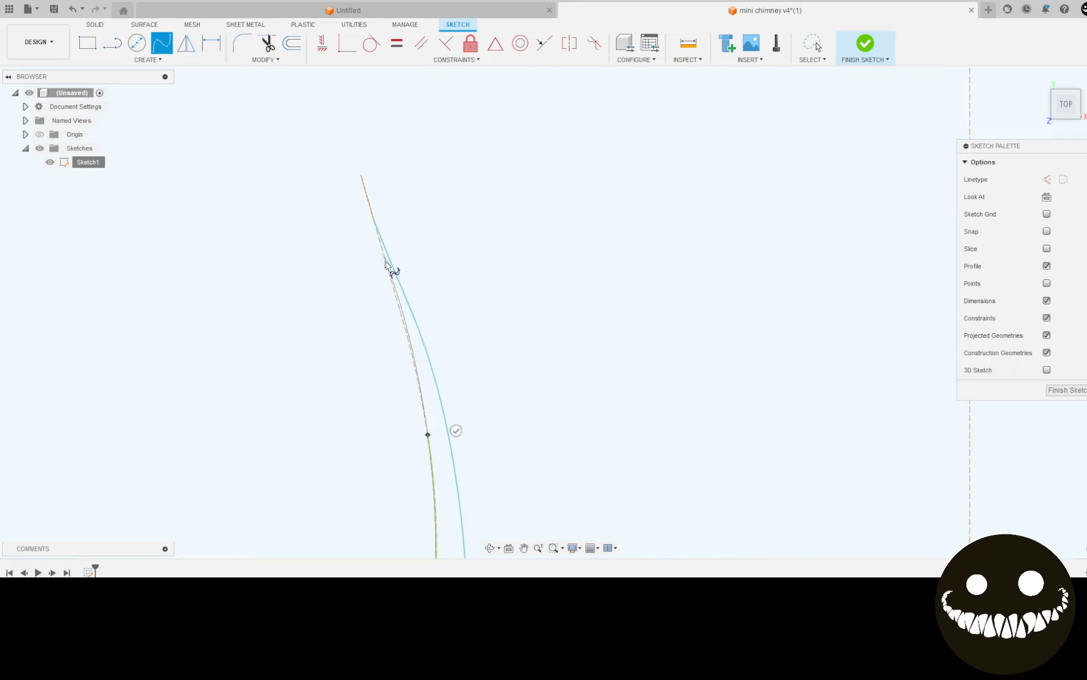
pyautogui.click(393, 287)
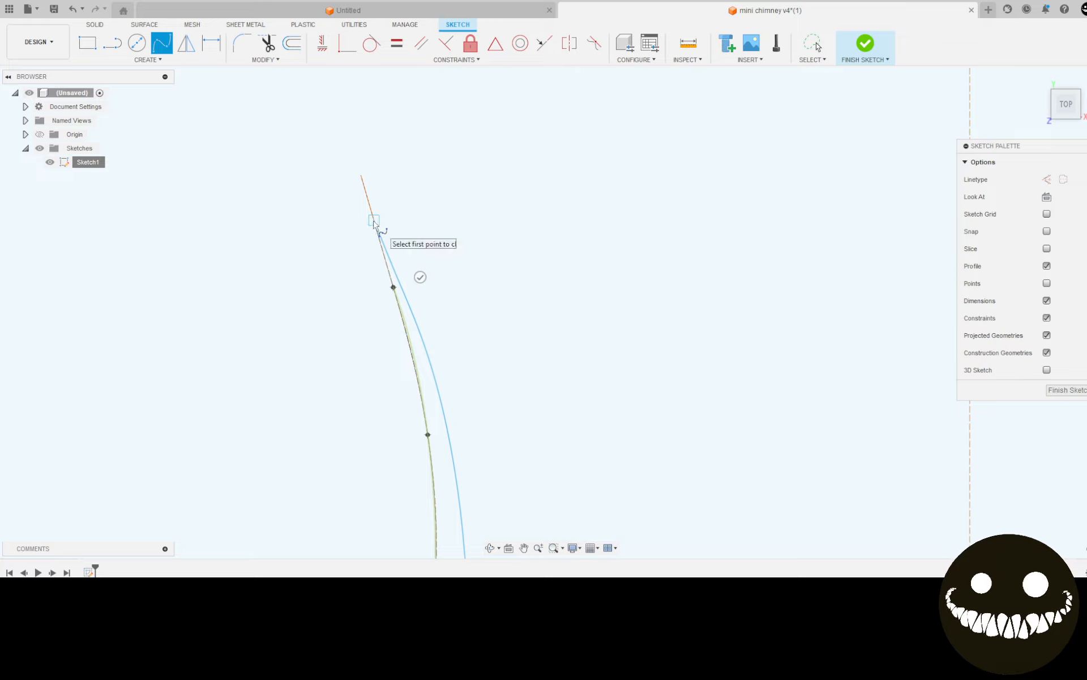
pyautogui.scroll(5, 374, 222)
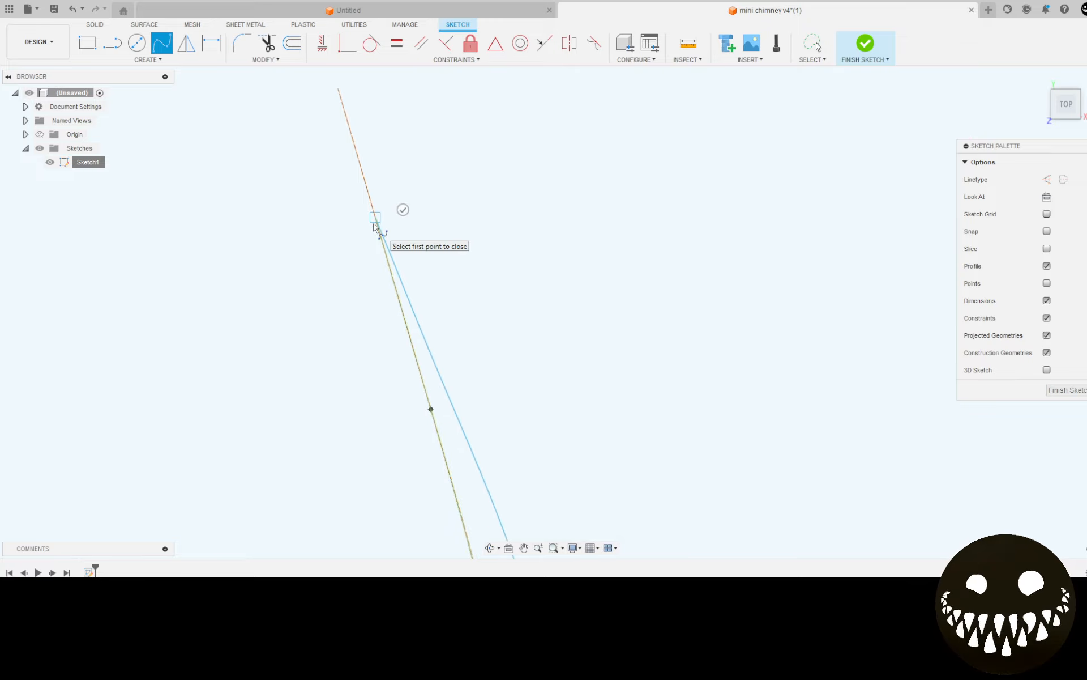
pyautogui.click(375, 217)
pyautogui.click(403, 210)
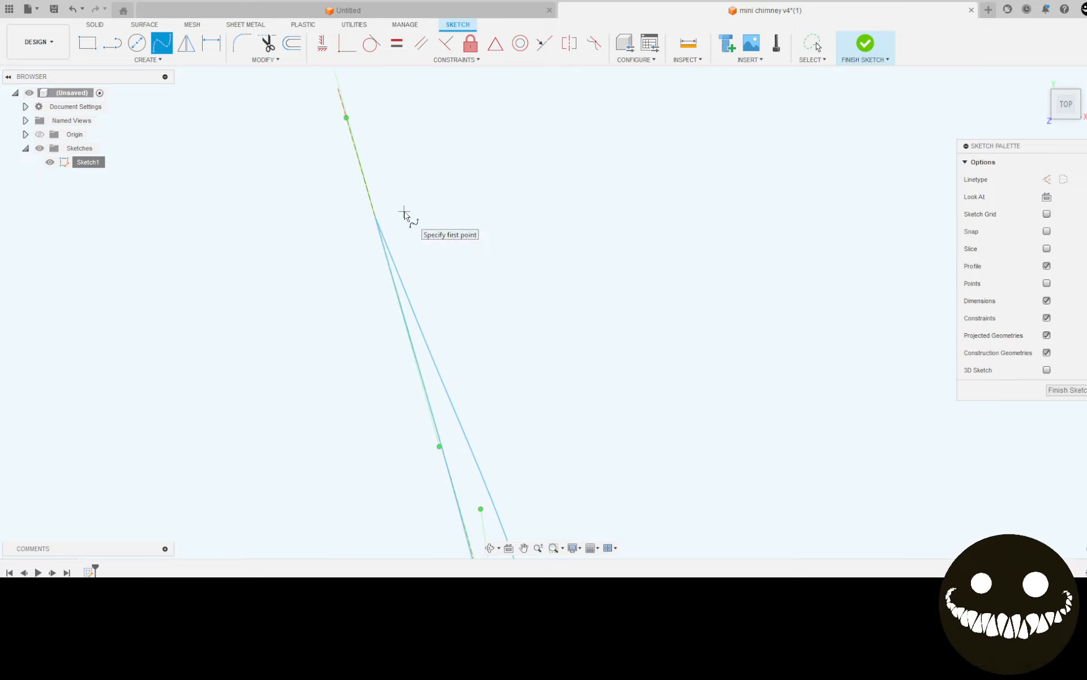
pyautogui.scroll(-6, 731, 391)
pyautogui.scroll(-3, 730, 391)
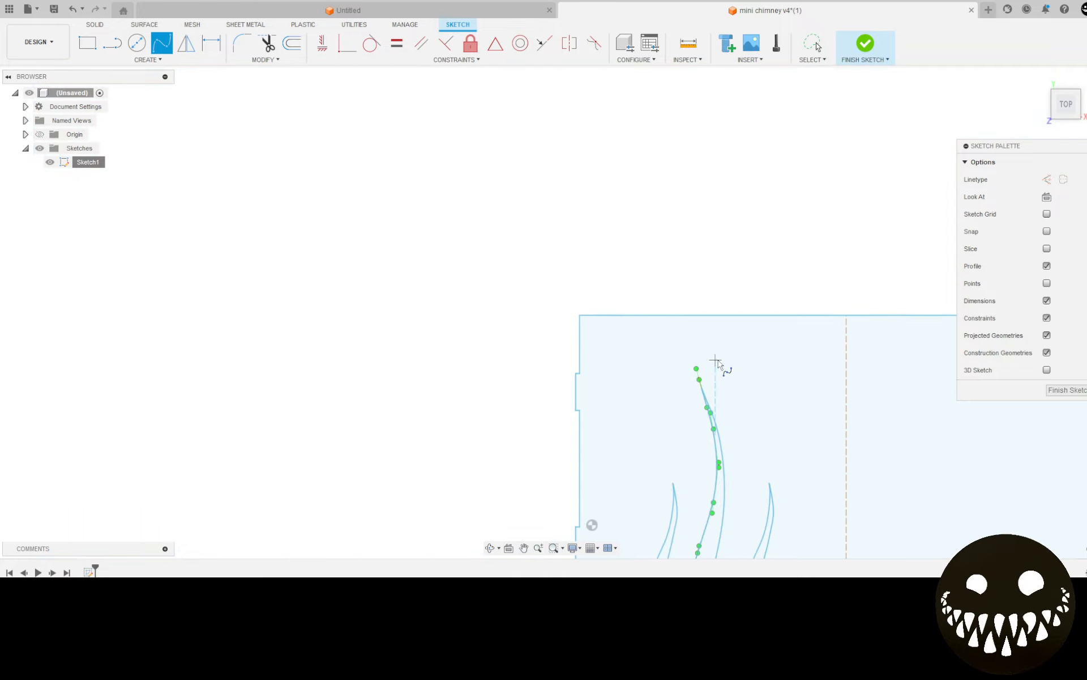
# Step: Finish the sketch and extrude the large chimney panel profile 0.075 in as a new body
pyautogui.press('F6')
pyautogui.click(867, 45)
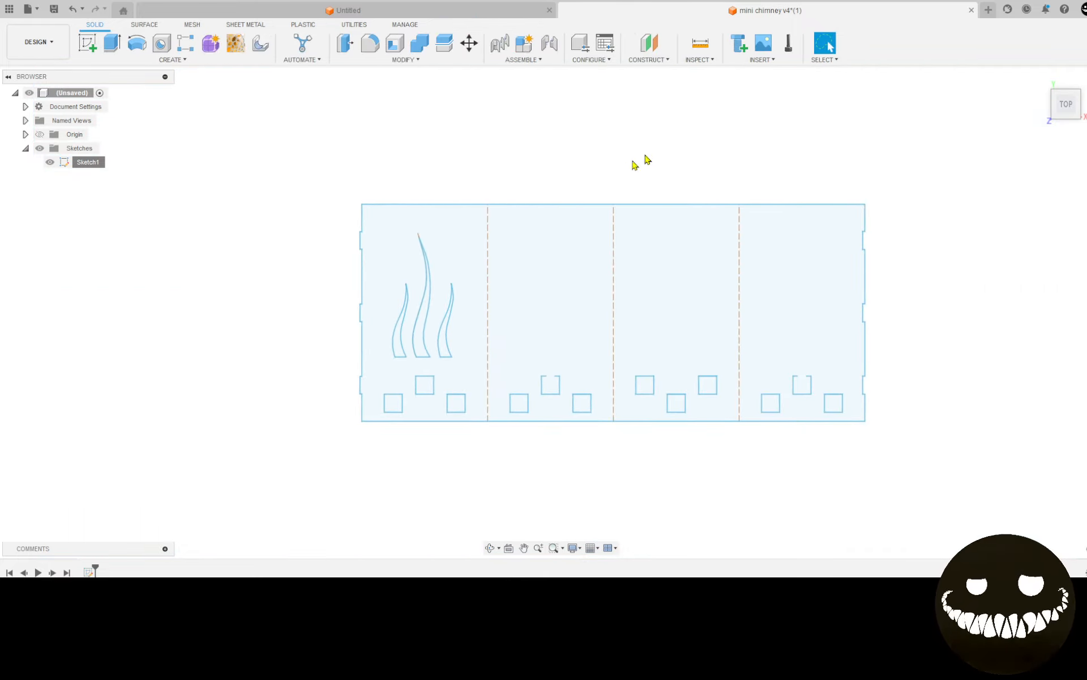
pyautogui.press('e')
pyautogui.click(443, 242)
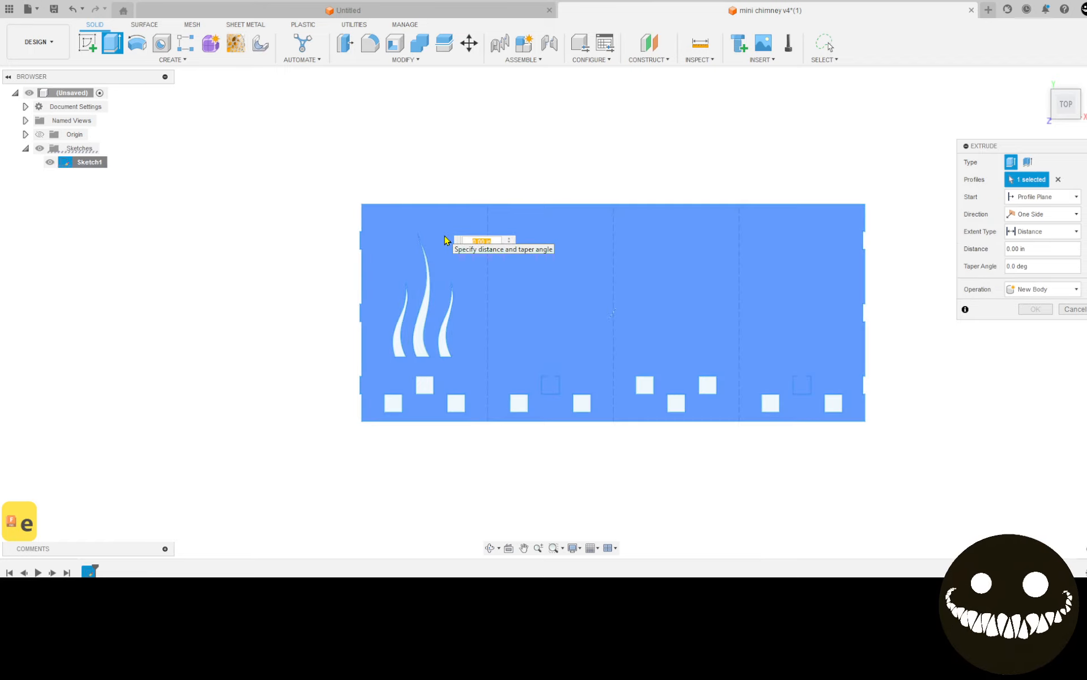
pyautogui.write('.075')
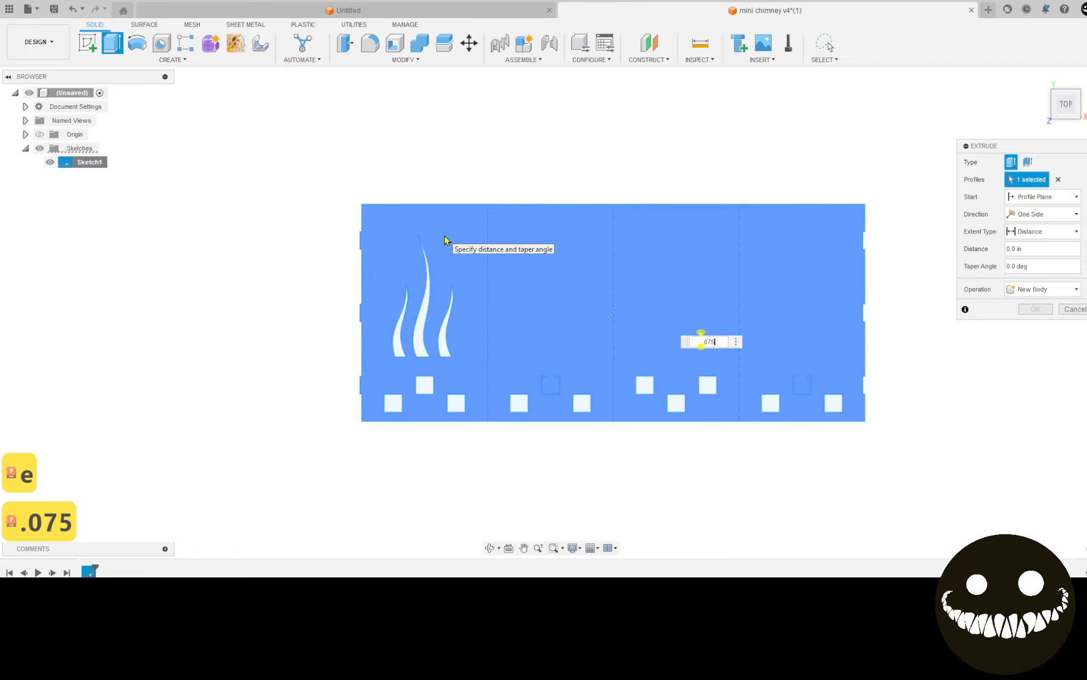
pyautogui.press('Return')
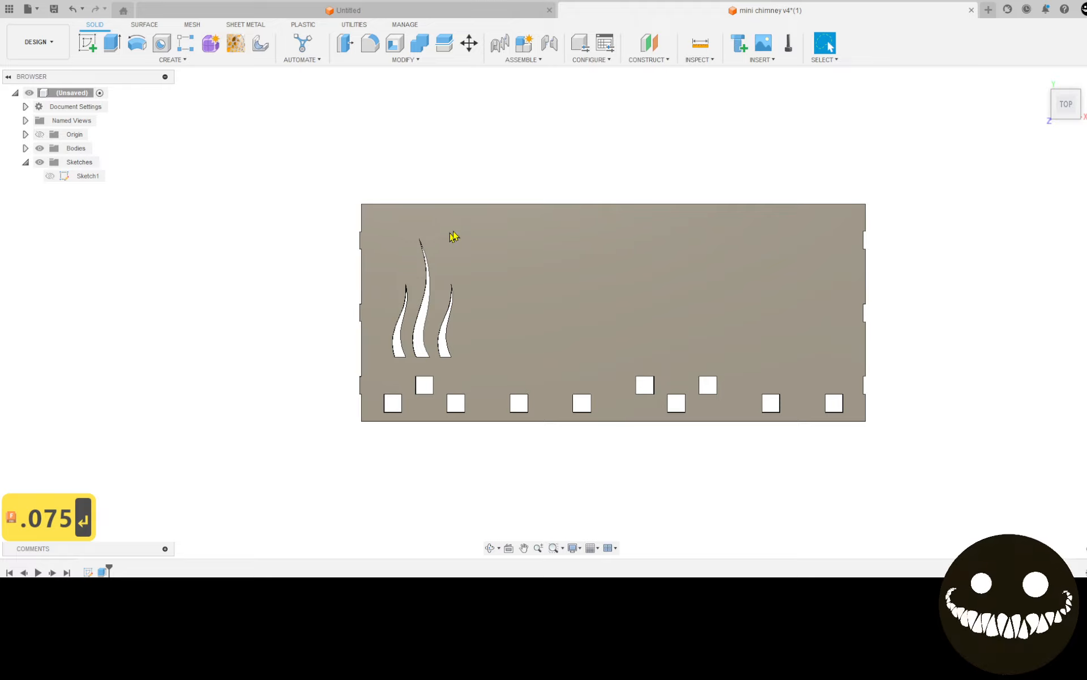
pyautogui.middleClick(523, 152)
pyautogui.middleClick(523, 152)
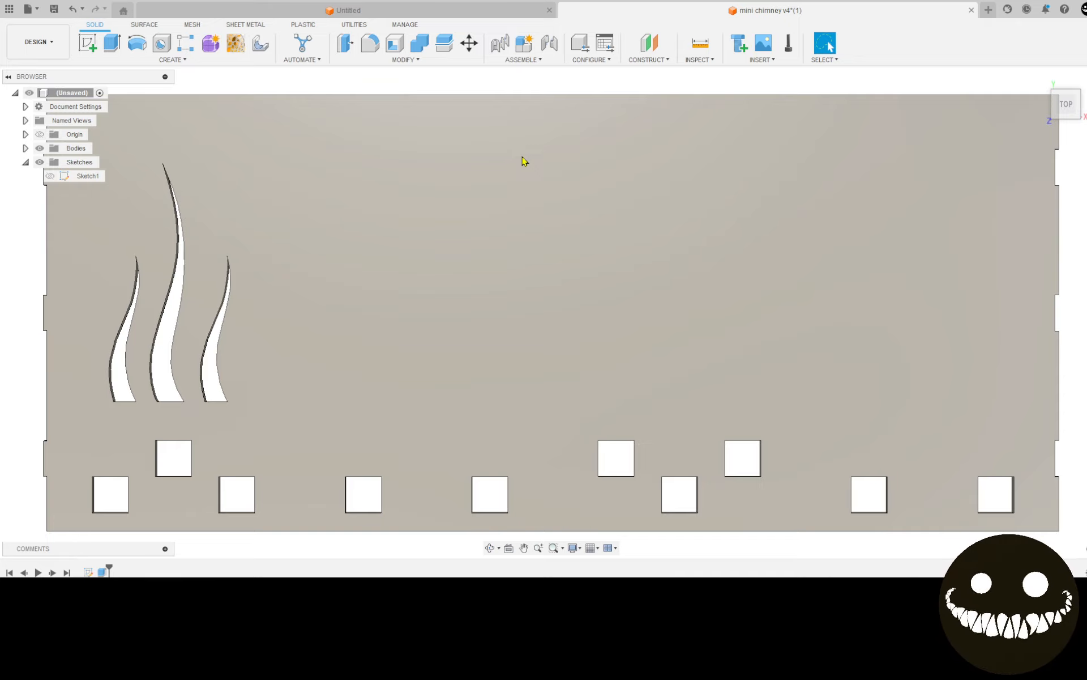
pyautogui.scroll(-5, 464, 255)
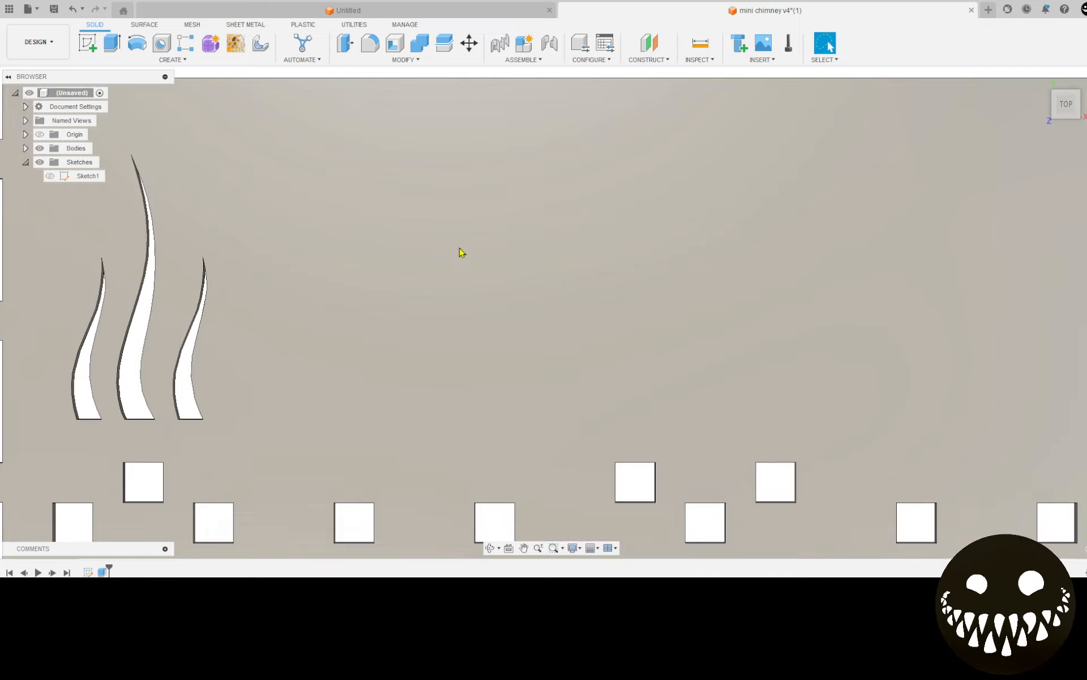
pyautogui.scroll(1, 462, 293)
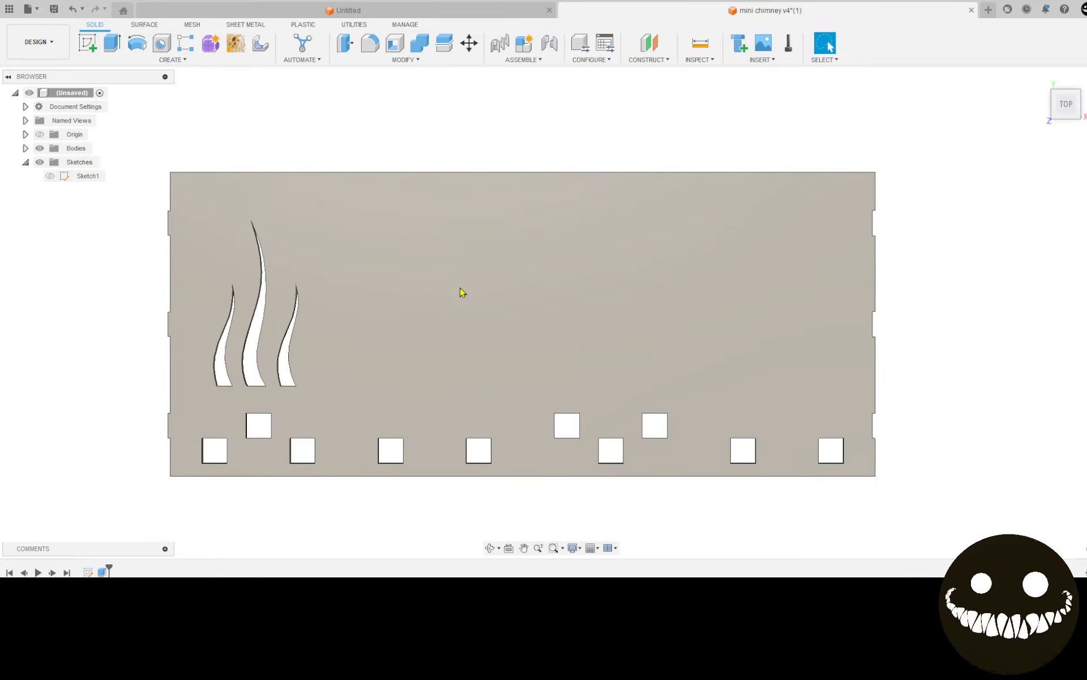
pyautogui.moveTo(459, 293); pyautogui.dragTo(494, 258, button='middle')
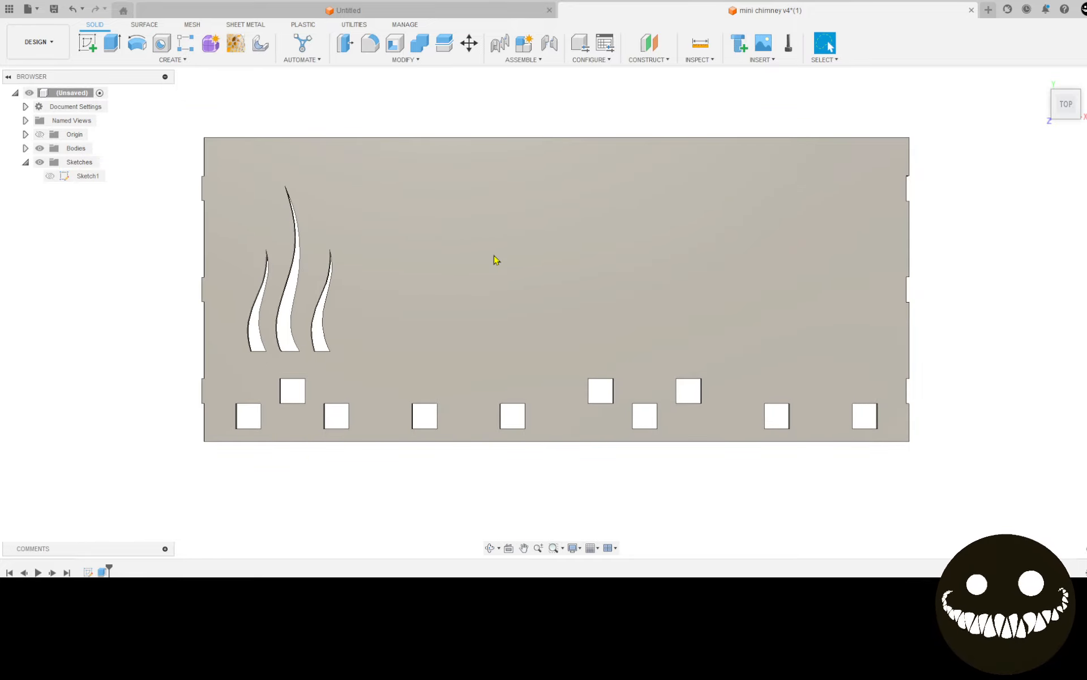
# Step: Export the design to Downloads as a Fusion archive (.f3d) named "mini chimney v4 tin mod"
pyautogui.click(37, 10)
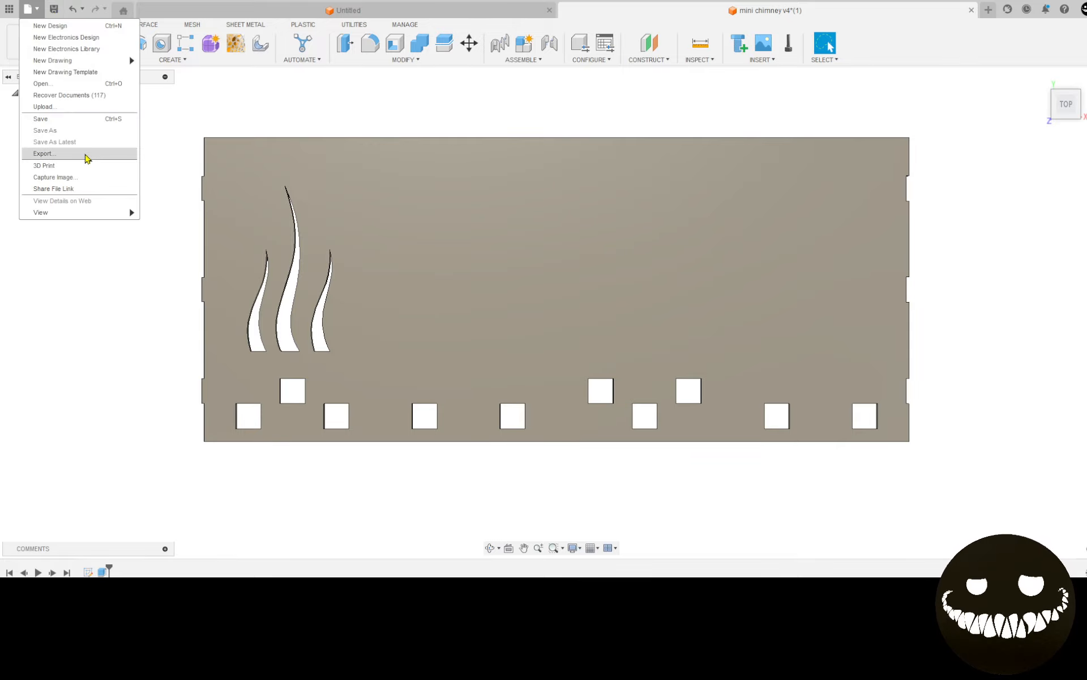
pyautogui.click(85, 153)
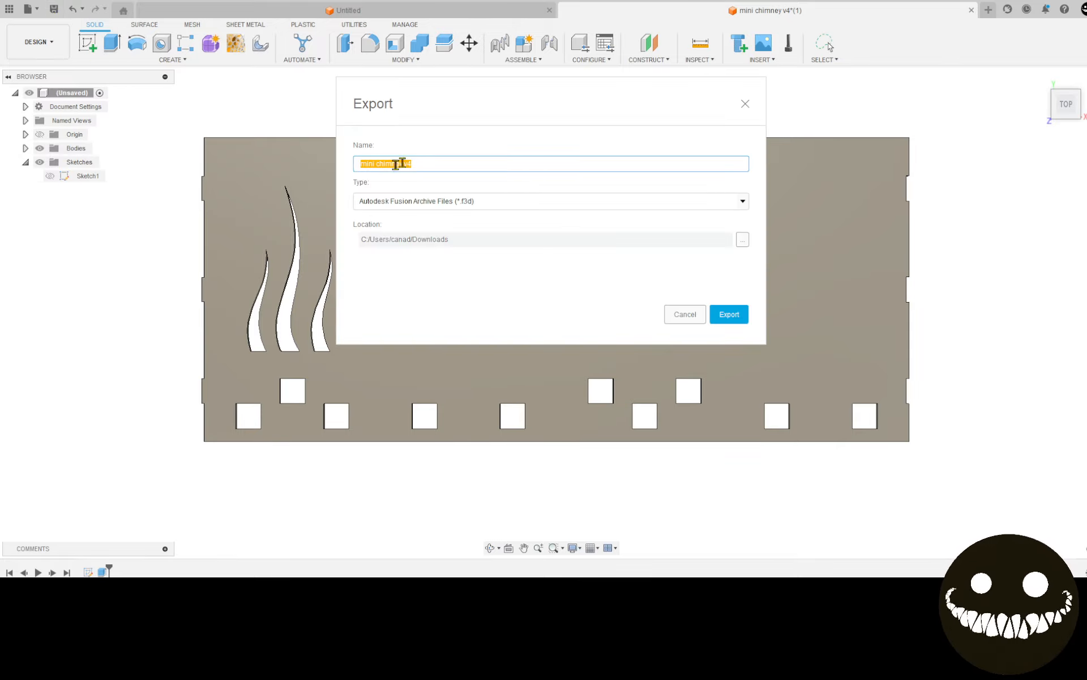
pyautogui.click(403, 163)
pyautogui.write('tin mo')
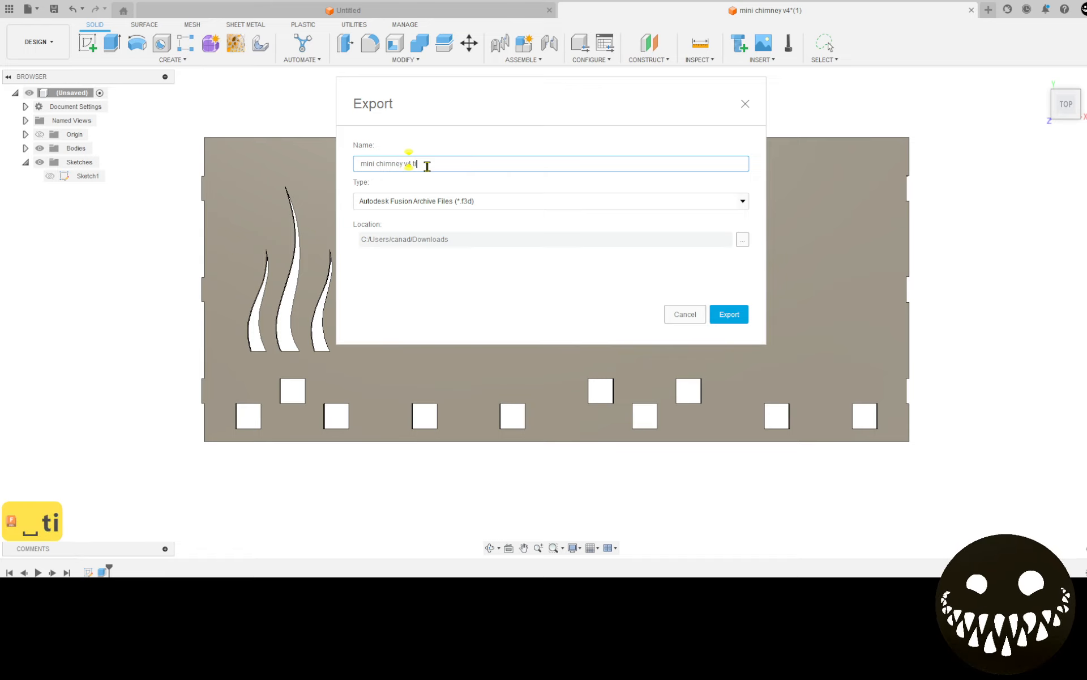
pyautogui.write('d')
pyautogui.press('Return')
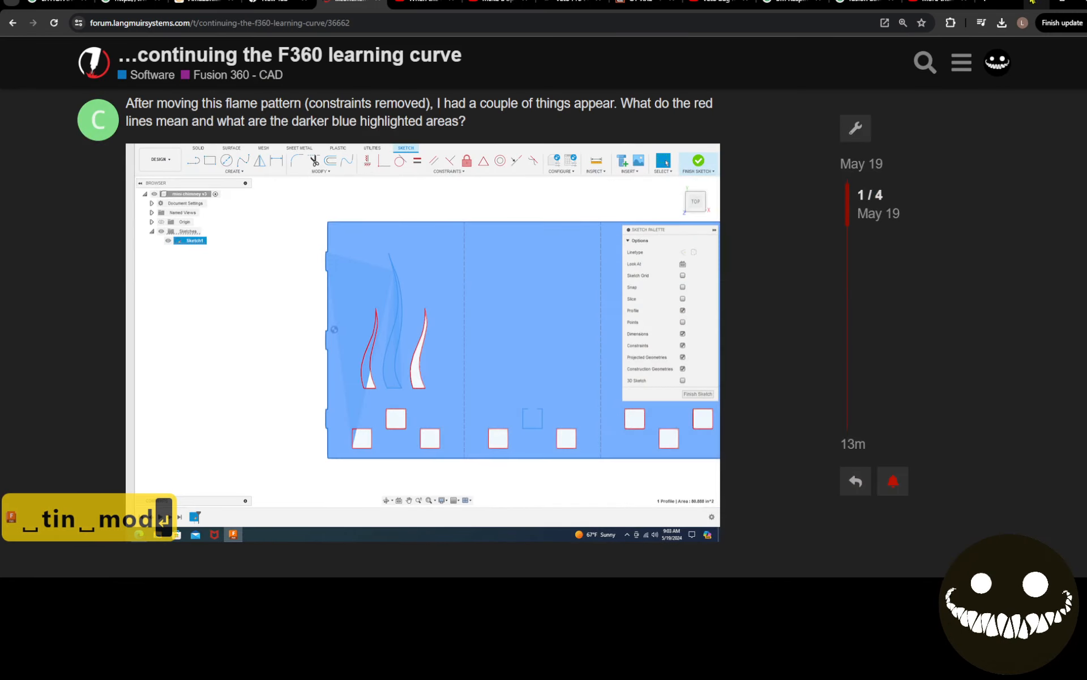
# Step: Switch to the Langmuir Systems forum thread in the browser and add the line "file from video" at the end of post 4
pyautogui.moveTo(847, 221); pyautogui.dragTo(847, 427)
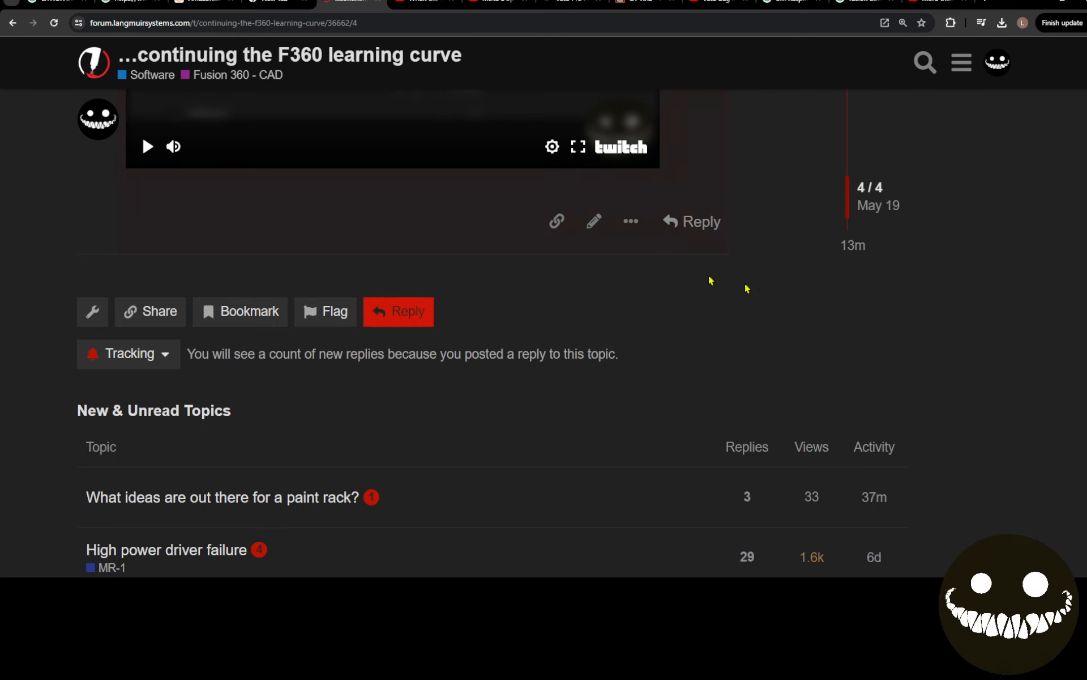
pyautogui.click(594, 221)
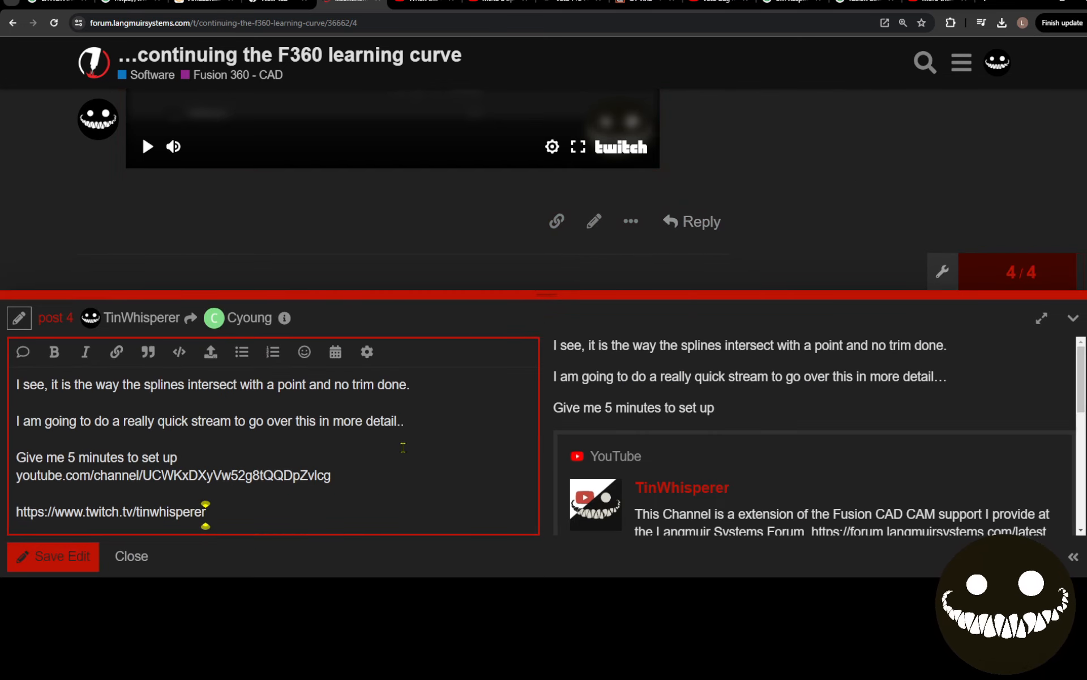
pyautogui.press('Return')
pyautogui.press('Return')
pyautogui.press('Return')
pyautogui.write('file ')
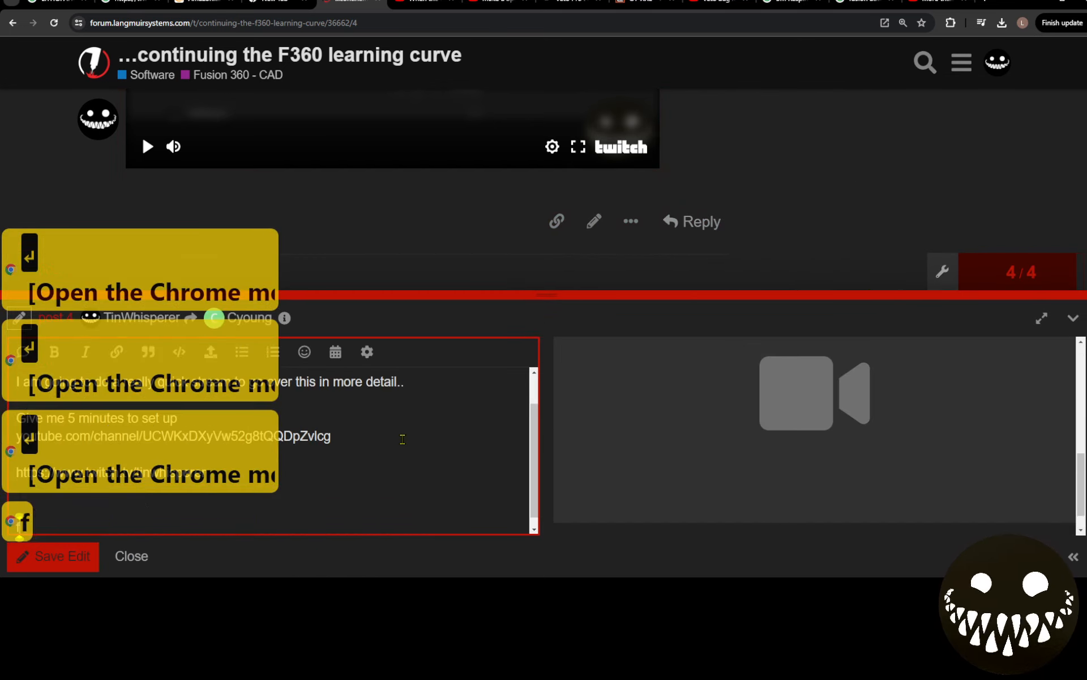
pyautogui.write('f')
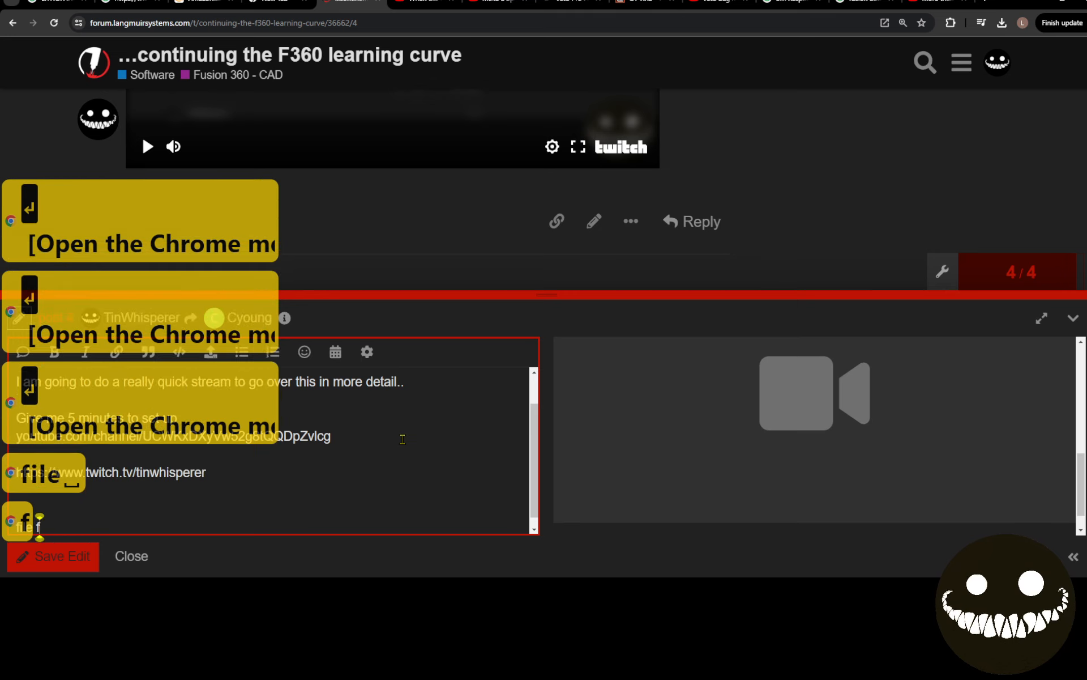
pyautogui.write('rom video')
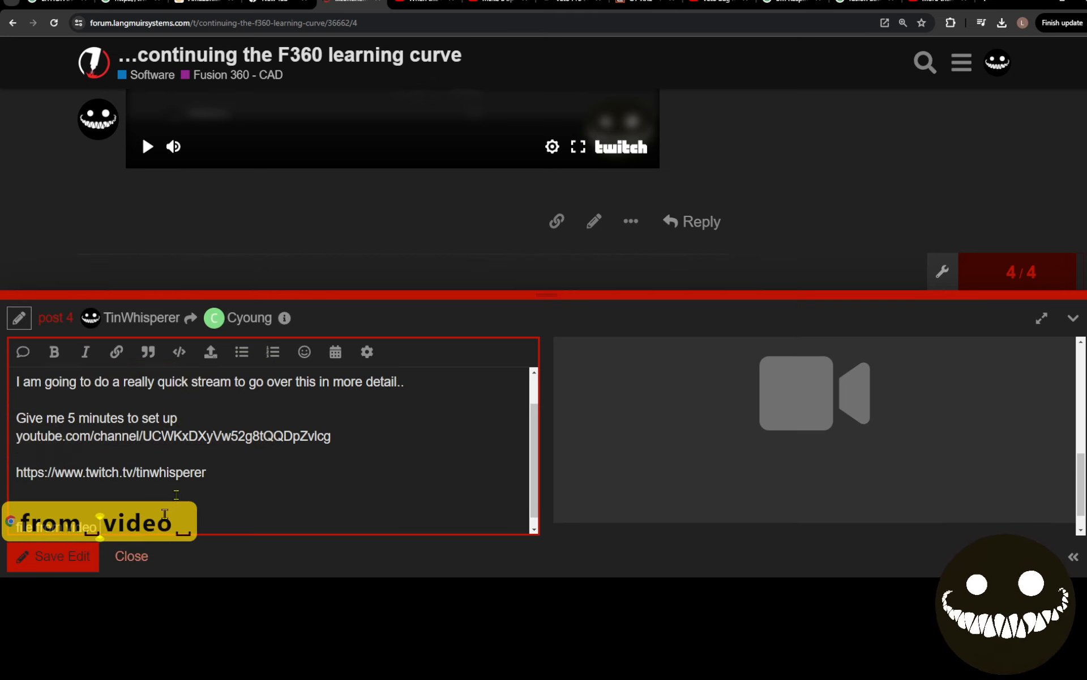
pyautogui.press('Return')
pyautogui.press('Return')
# Step: Attach "mini chimney v4 tin mod.f3d" from Downloads below the new line in post 4 and save the edit
pyautogui.click(211, 351)
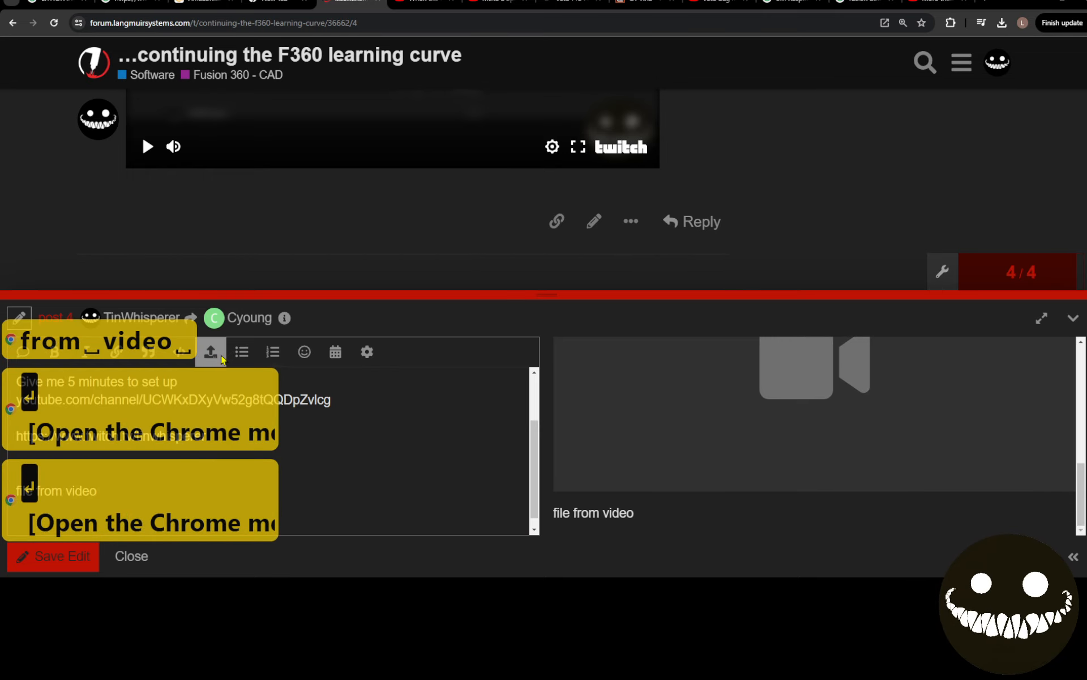
pyautogui.click(187, 143)
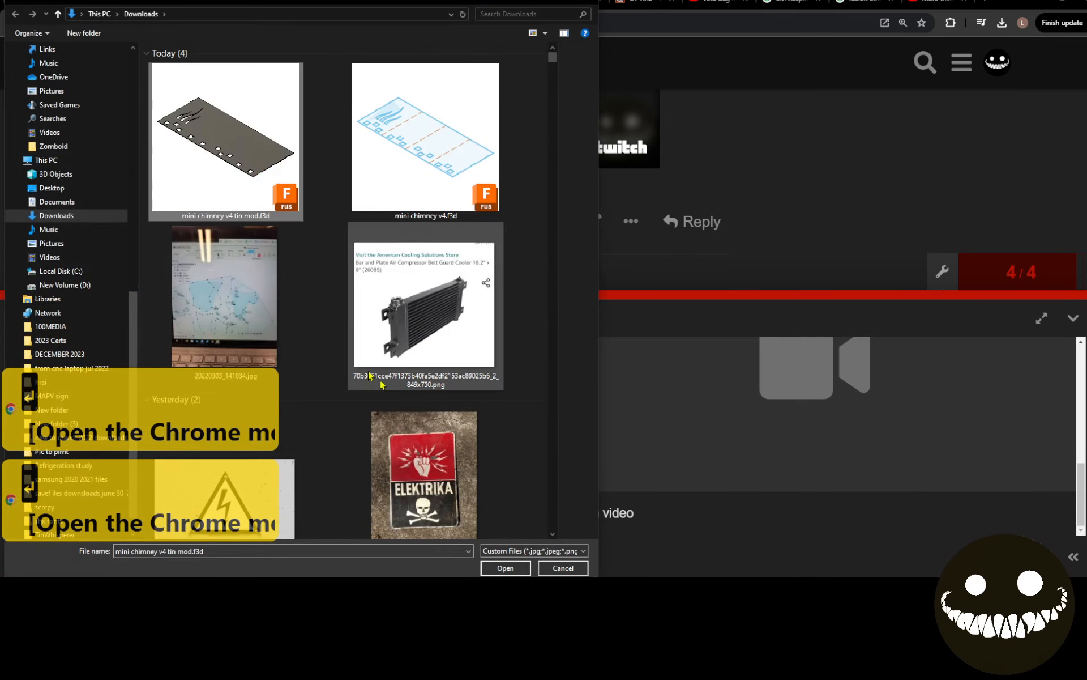
pyautogui.click(505, 568)
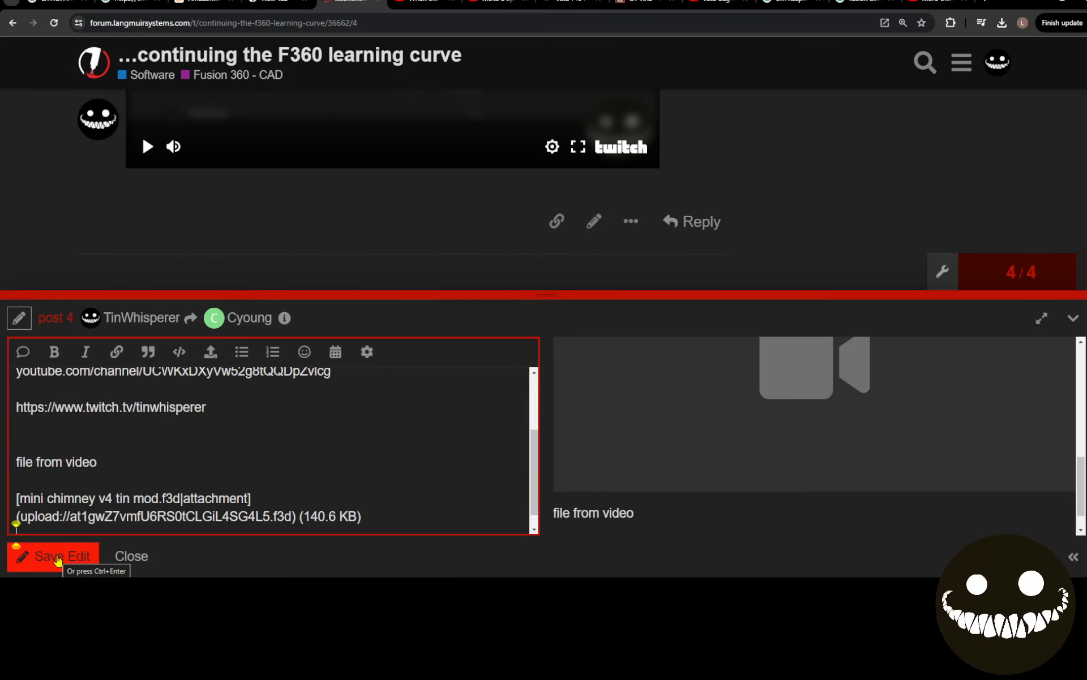
pyautogui.click(59, 558)
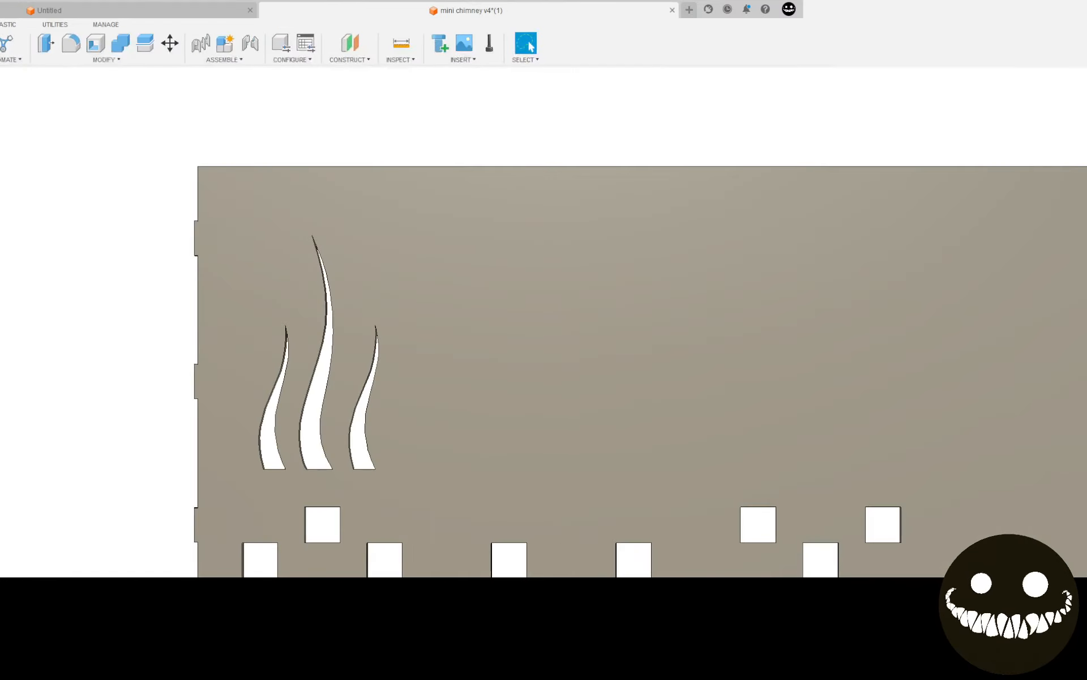
# Step: Switch back to Fusion and undo the extrusion, the retraced spline and the left spline's conversion to construction geometry
pyautogui.scroll(3, 246, 487)
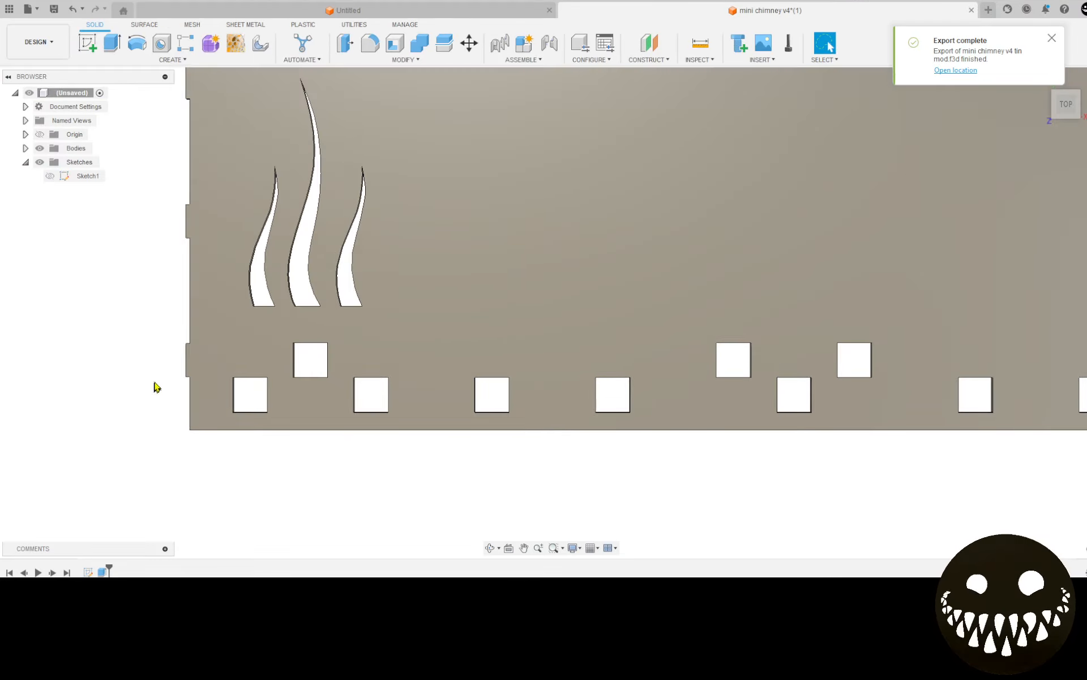
pyautogui.scroll(-2, 166, 366)
pyautogui.moveTo(154, 350); pyautogui.dragTo(107, 561, button='middle')
pyautogui.hotkey('ctrl', 'z')
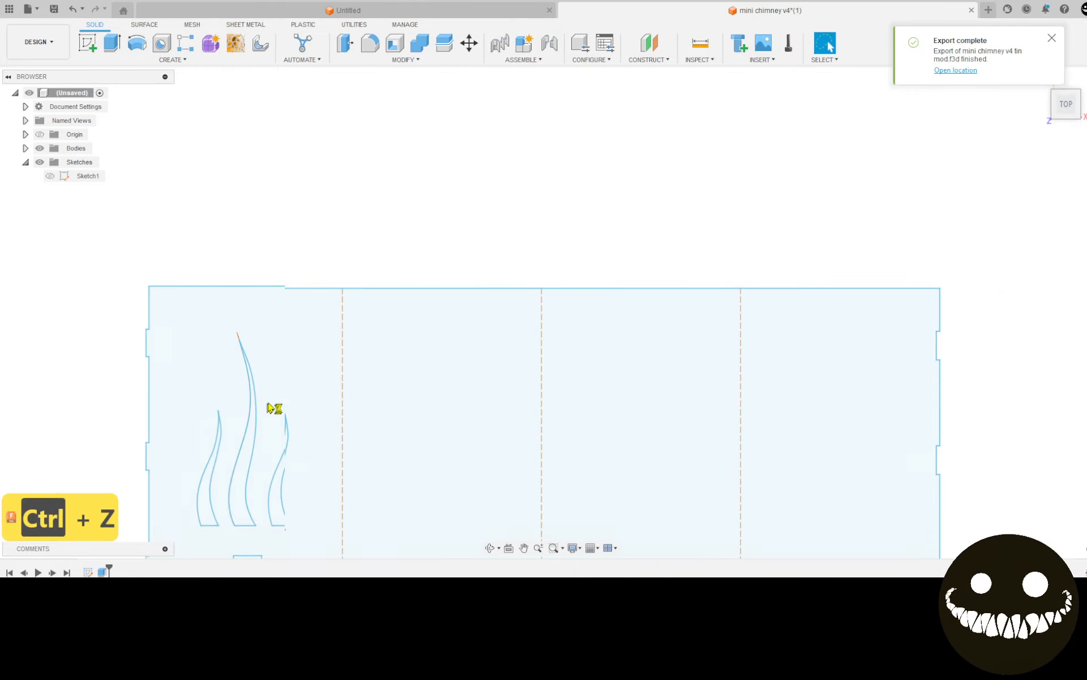
pyautogui.hotkey('ctrl', 'z')
pyautogui.hotkey('ctrl', 'z')
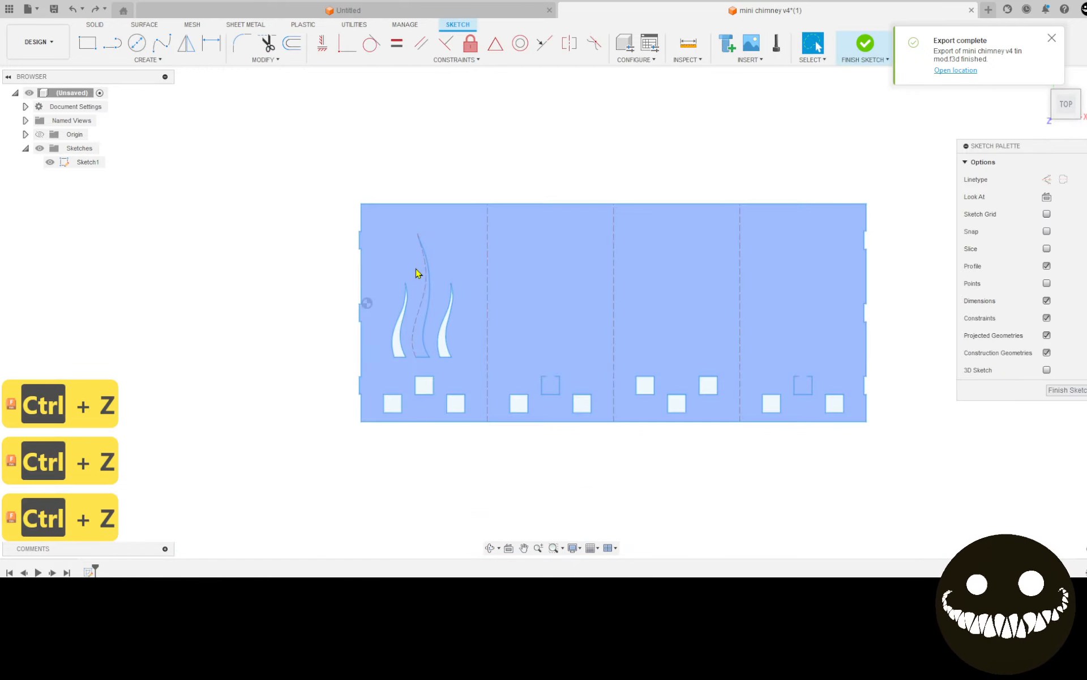
pyautogui.hotkey('ctrl', 'z')
# Step: Examine the tall flame's faulty left spline, selecting it to show its fit points and tangent handles
pyautogui.scroll(2, 437, 327)
pyautogui.scroll(3, 417, 292)
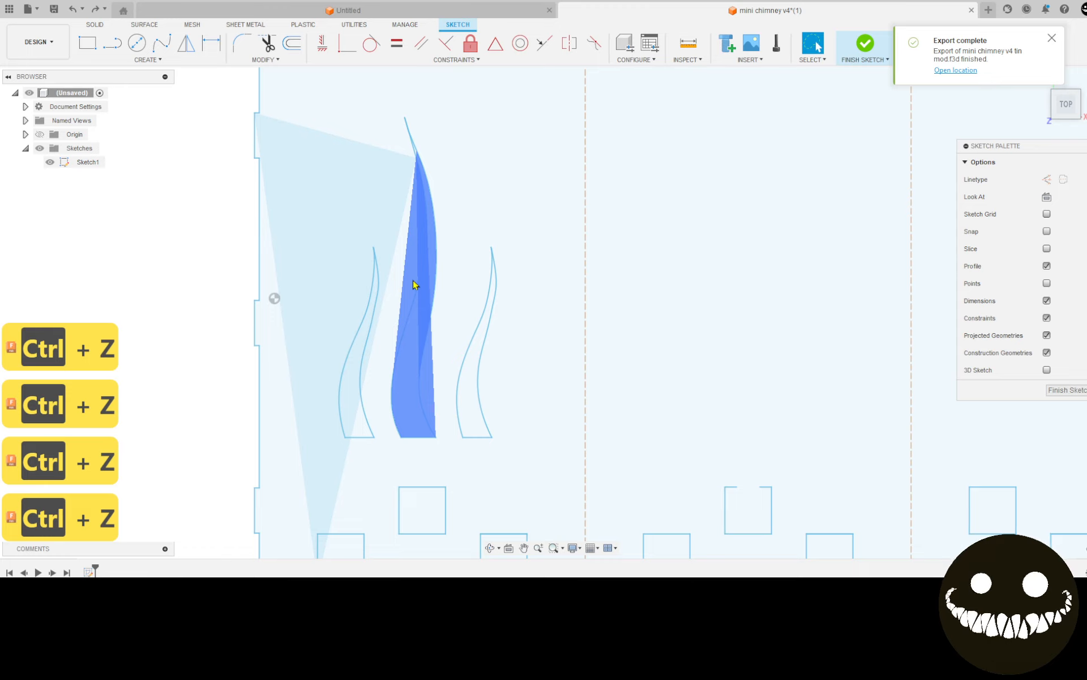
pyautogui.click(417, 284)
pyautogui.moveTo(439, 286); pyautogui.dragTo(466, 355, button='middle')
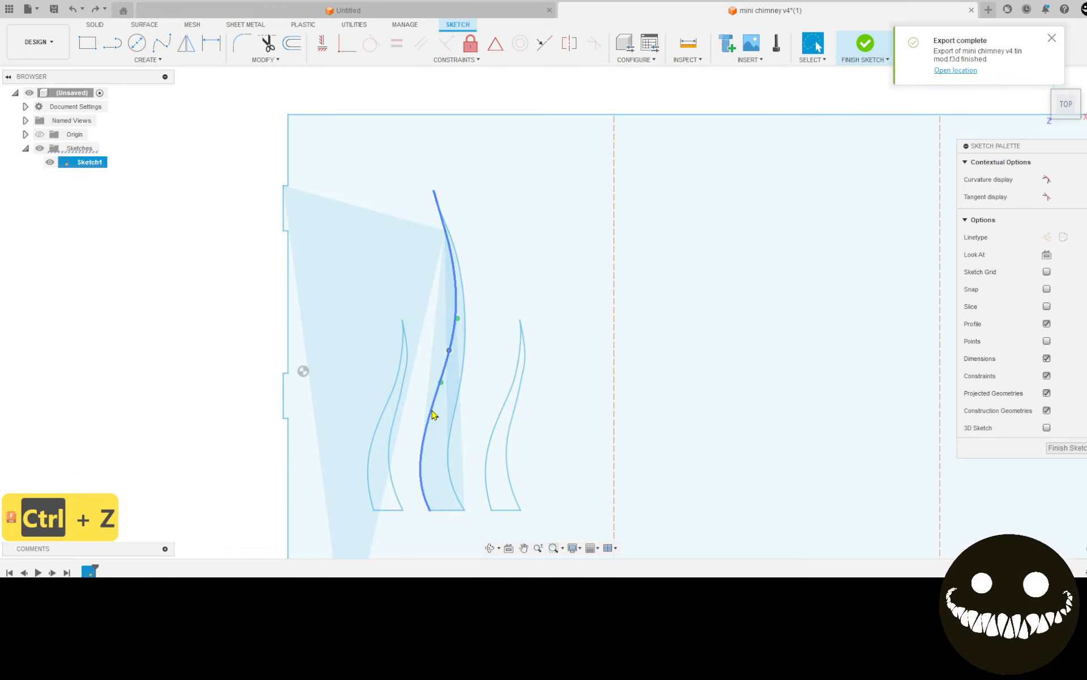
pyautogui.click(431, 418)
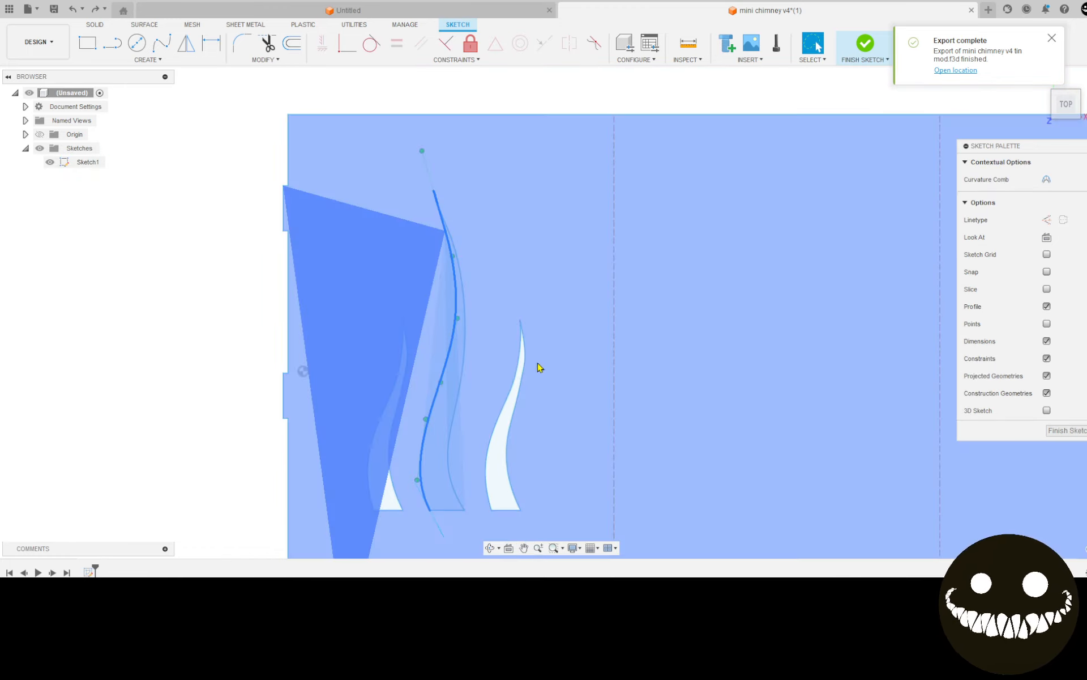
pyautogui.moveTo(538, 363); pyautogui.dragTo(610, 294, button='middle')
pyautogui.scroll(2, 602, 284)
pyautogui.scroll(-3, 601, 284)
pyautogui.scroll(-2, 615, 286)
pyautogui.scroll(1, 610, 294)
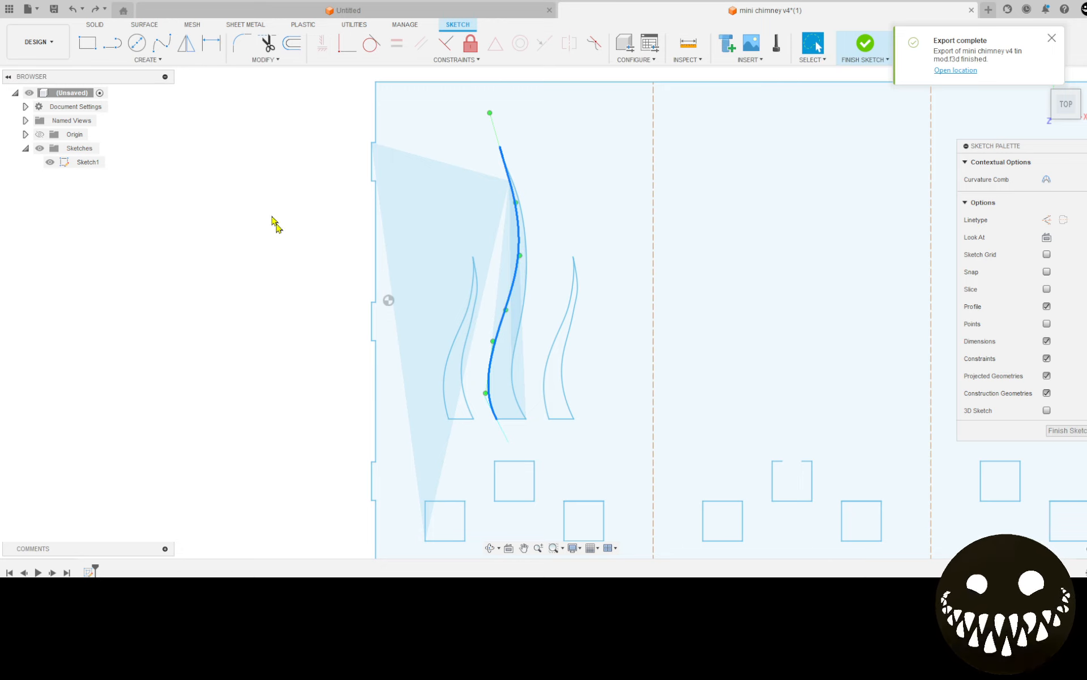
# Step: Reselect the tall flame's left spline and capture a screenshot of the sketch to the clipboard
pyautogui.click(29, 9)
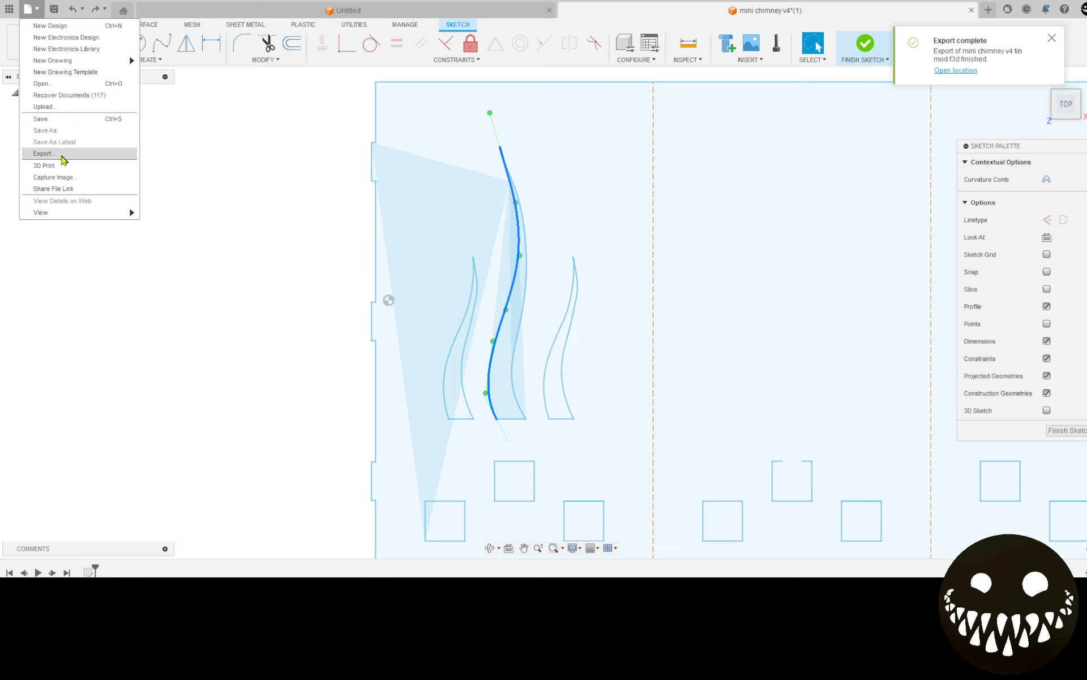
pyautogui.click(136, 315)
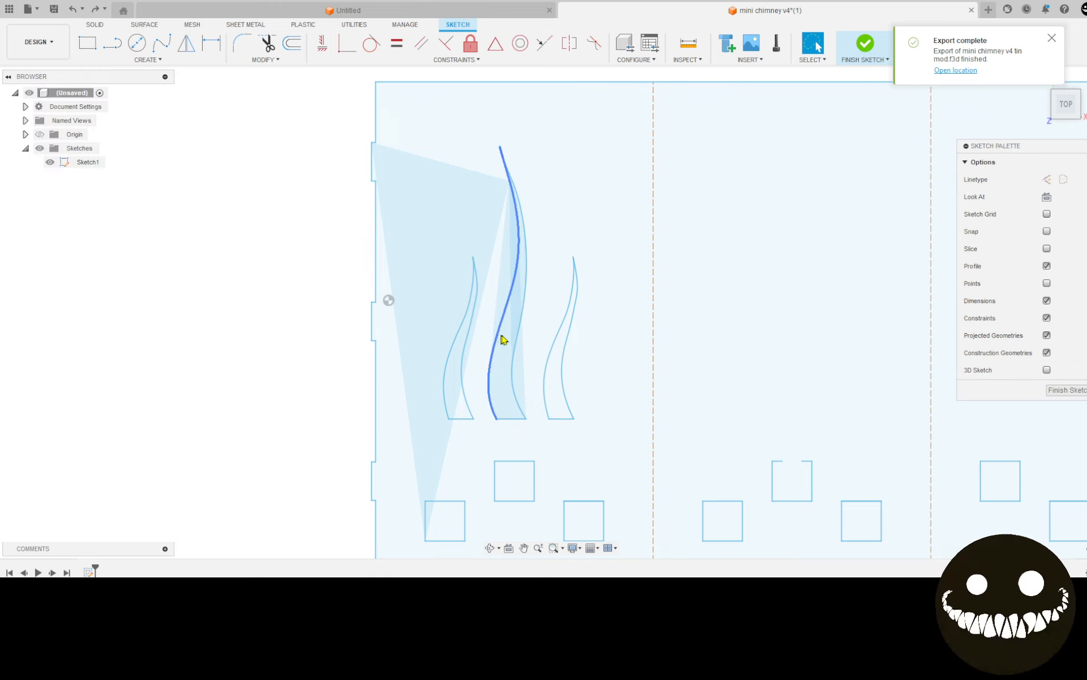
pyautogui.click(498, 342)
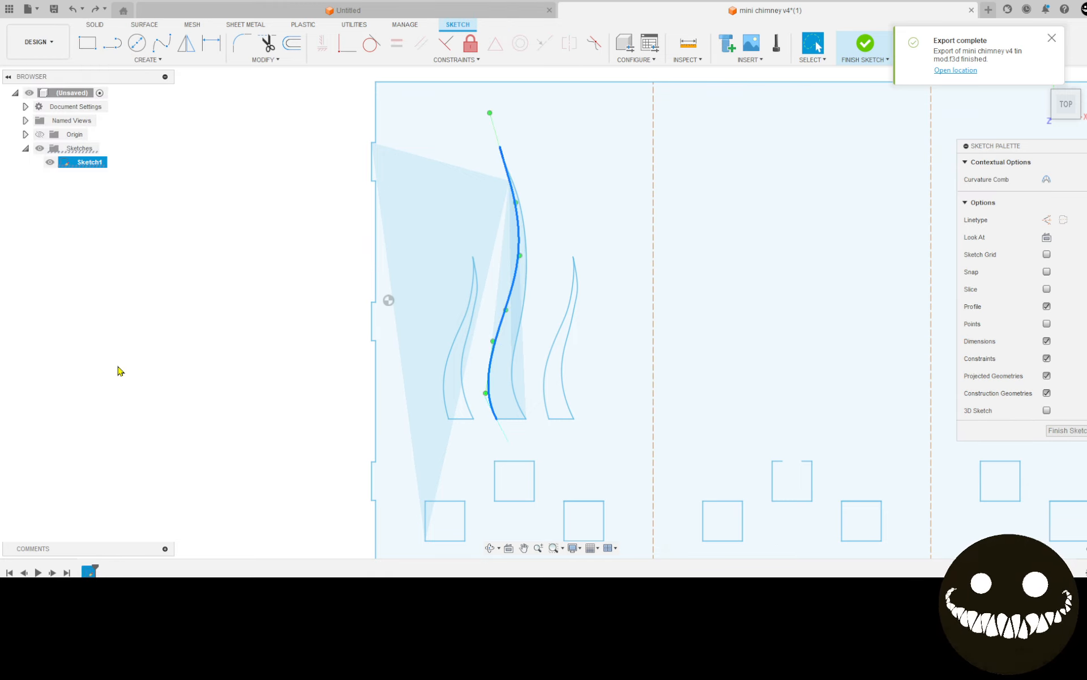
pyautogui.press('ctrl+Print')
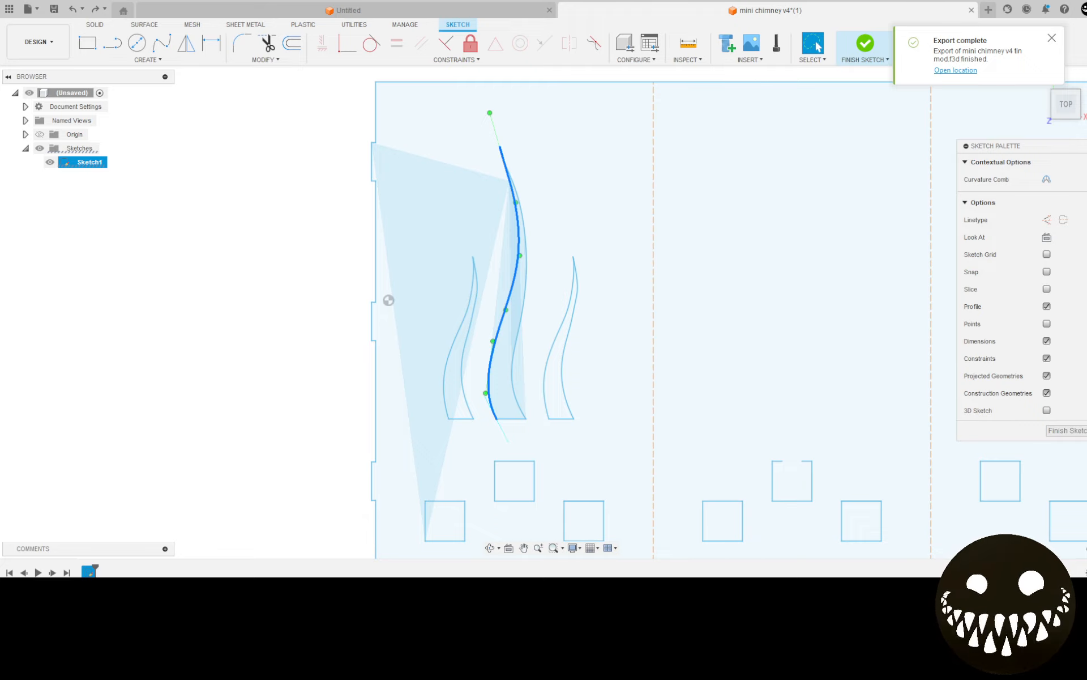
# Step: Switch to Paint 3D and paste the captured screenshot onto the blank canvas
pyautogui.moveTo(1086, 2); pyautogui.dragTo(357, 1)
pyautogui.click(549, 226)
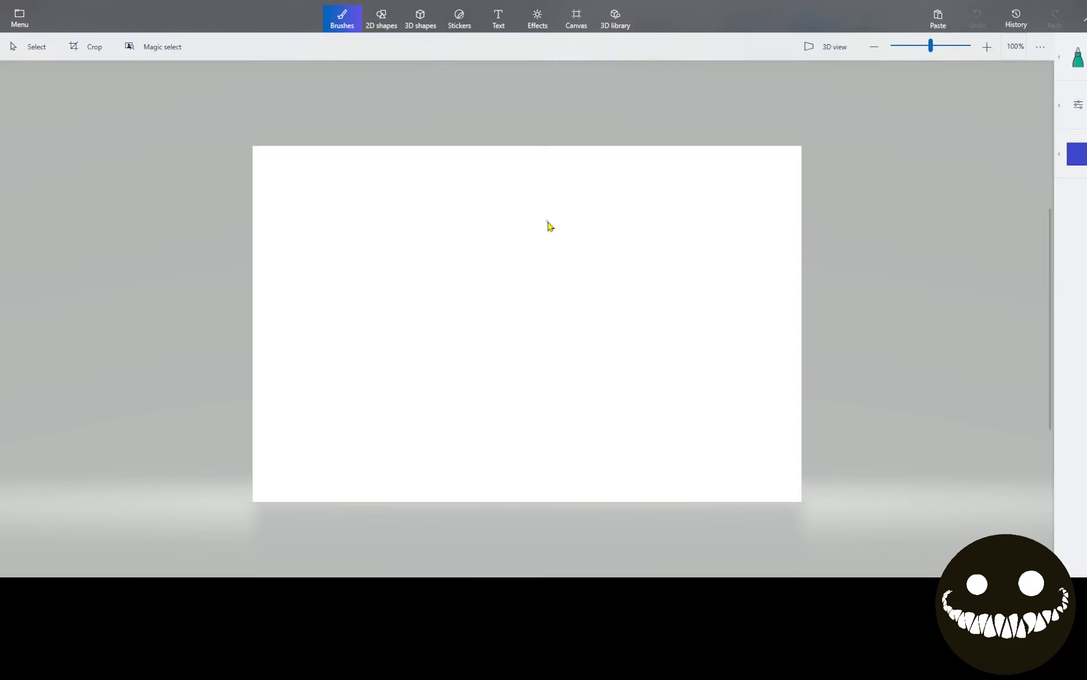
pyautogui.hotkey('ctrl', 'v')
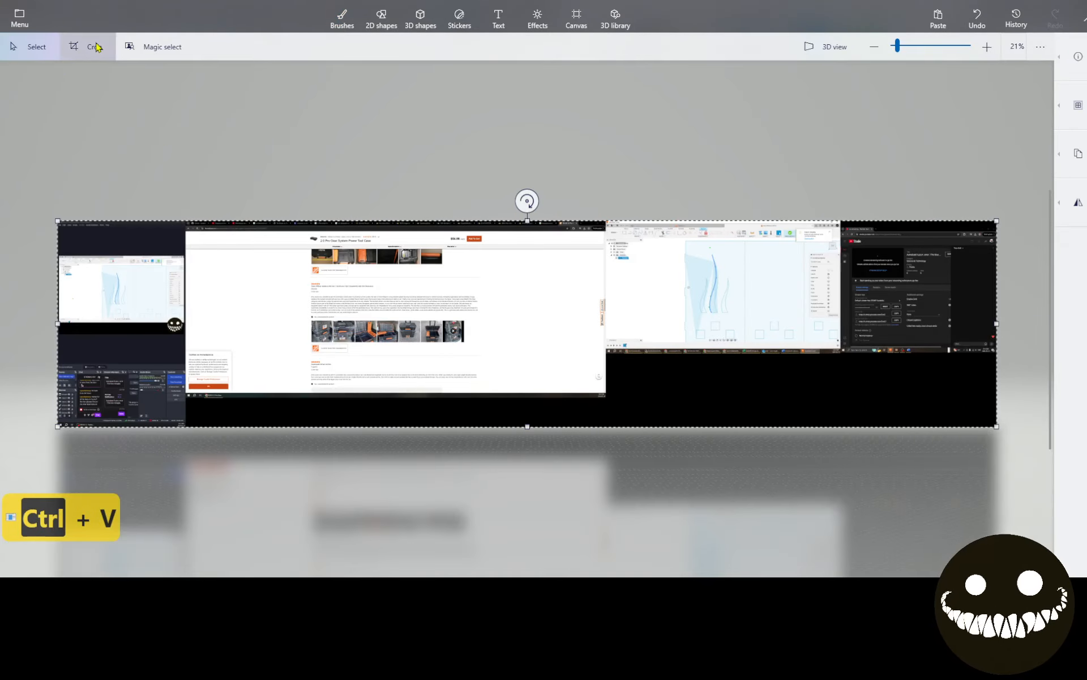
# Step: Crop the pasted screenshot to the sketch panel containing the three flames and the blue triangle
pyautogui.click(88, 47)
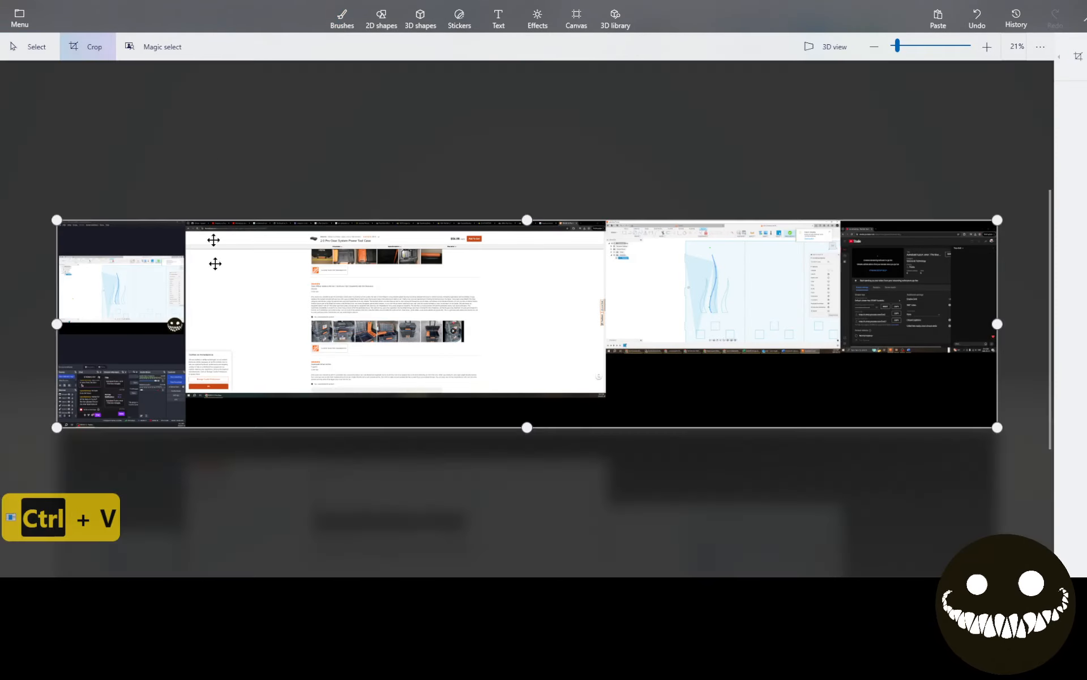
pyautogui.moveTo(57, 217); pyautogui.dragTo(594, 225)
pyautogui.moveTo(1004, 333); pyautogui.dragTo(774, 328)
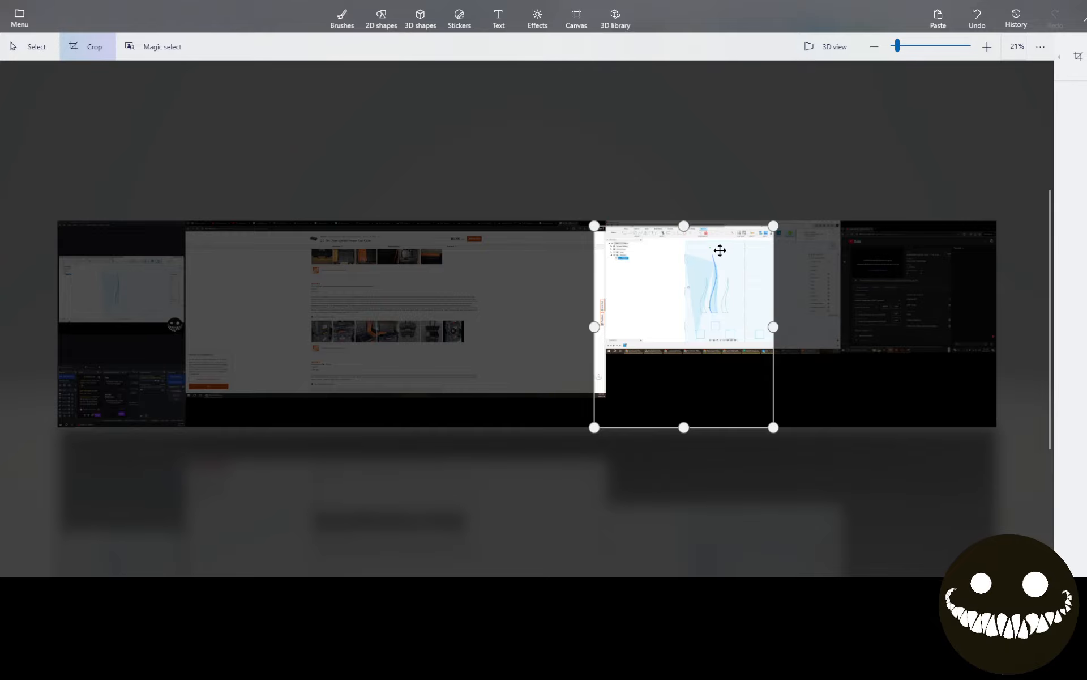
pyautogui.scroll(4, 724, 264)
pyautogui.scroll(-3, 728, 299)
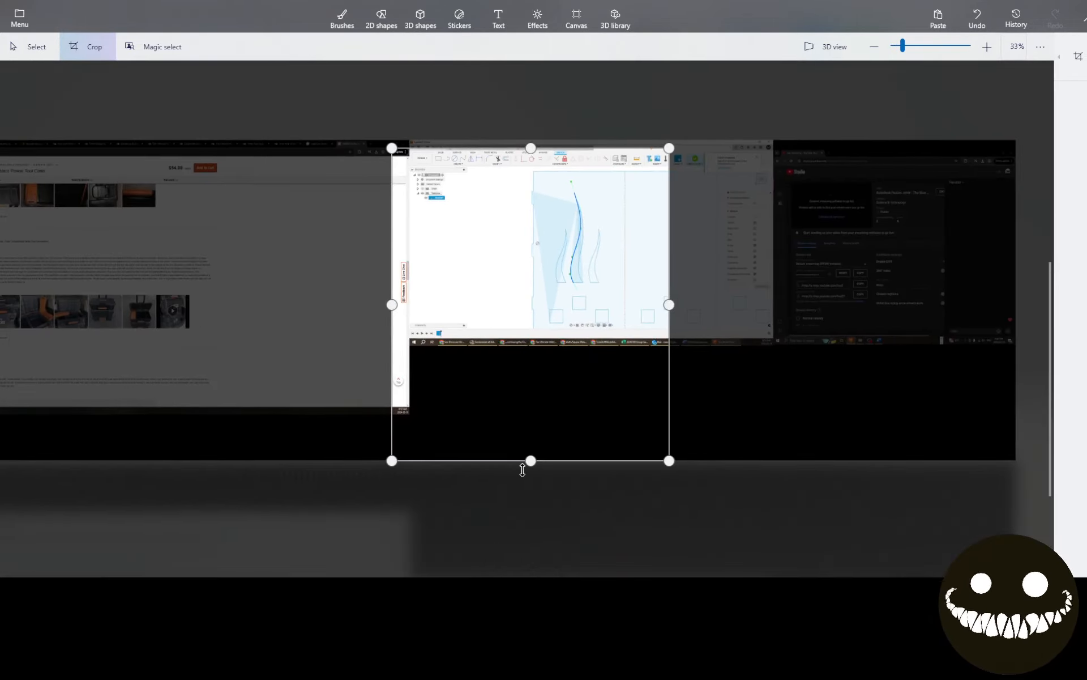
pyautogui.moveTo(530, 461); pyautogui.dragTo(548, 341)
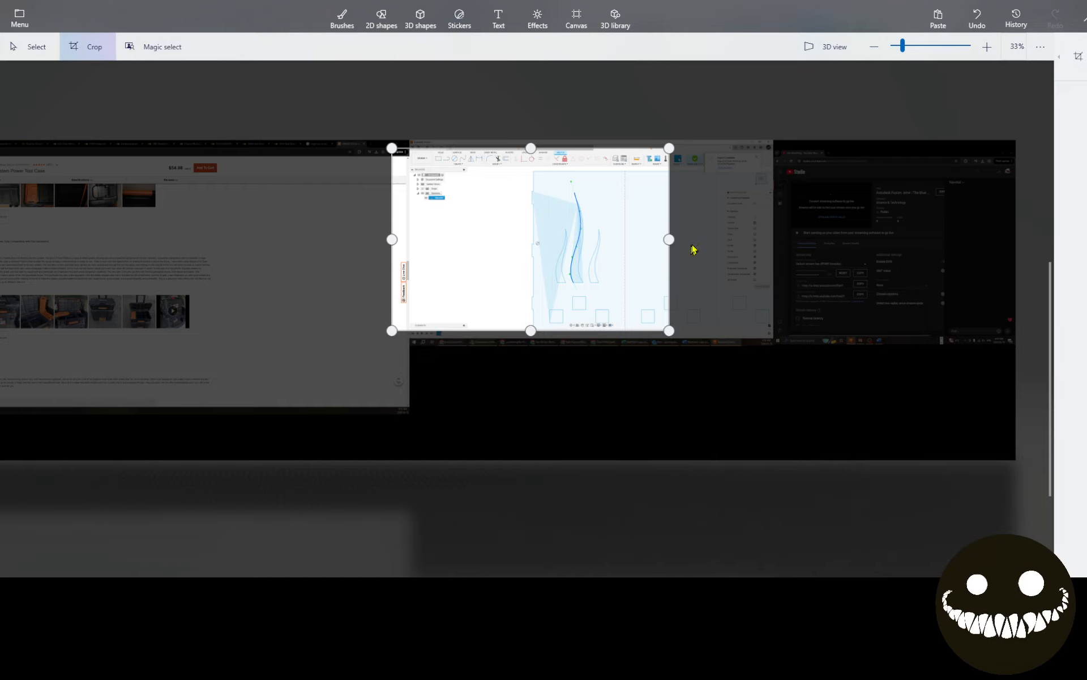
pyautogui.moveTo(665, 239); pyautogui.dragTo(774, 240)
pyautogui.moveTo(392, 239); pyautogui.dragTo(524, 239)
pyautogui.moveTo(780, 248); pyautogui.dragTo(627, 239)
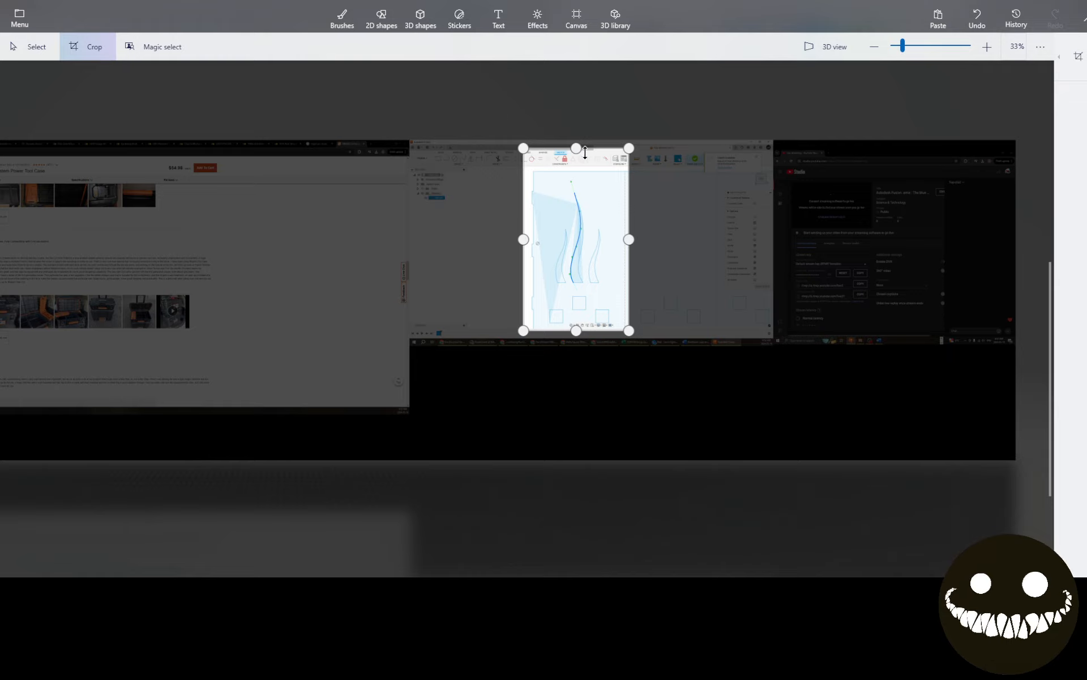
pyautogui.moveTo(580, 148); pyautogui.dragTo(574, 168)
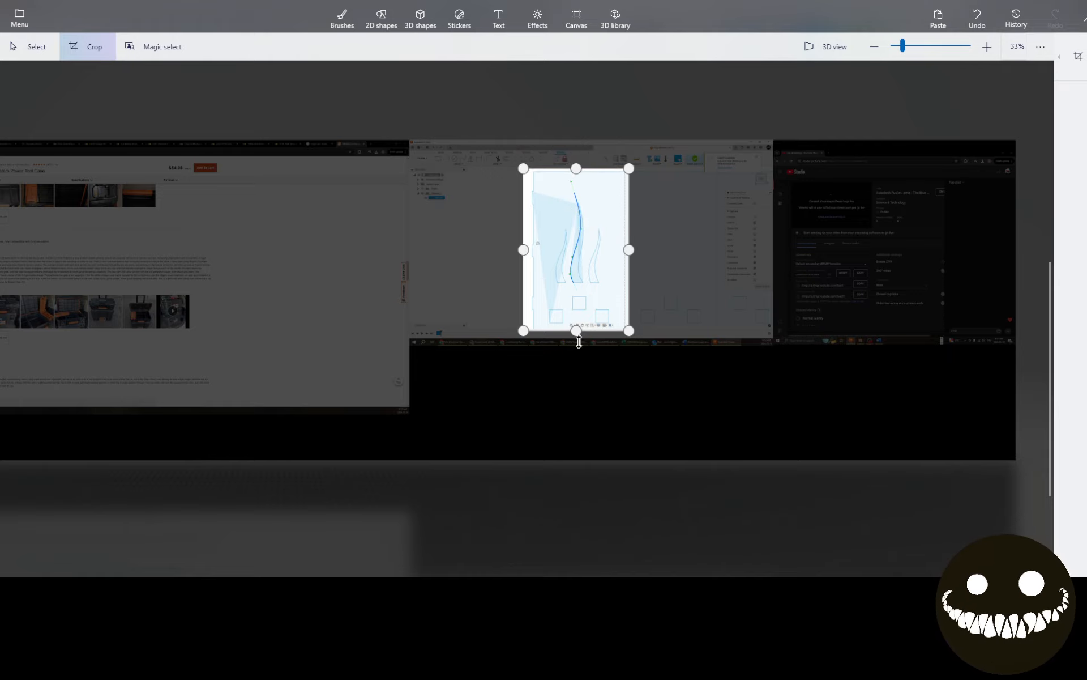
pyautogui.moveTo(579, 342); pyautogui.dragTo(577, 324)
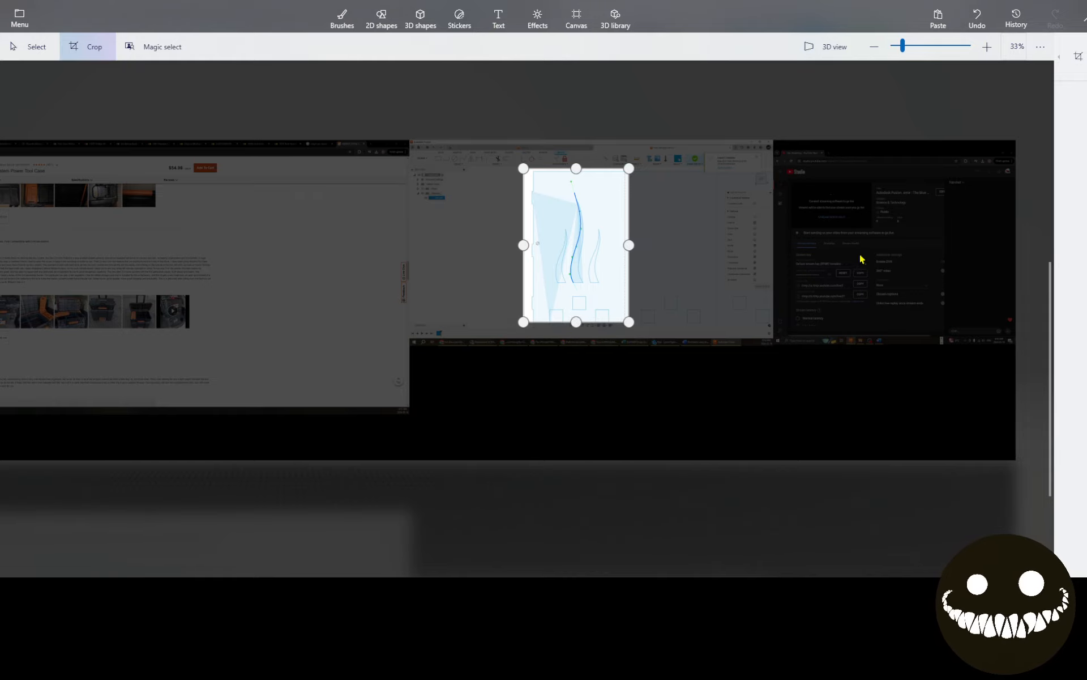
pyautogui.press('Return')
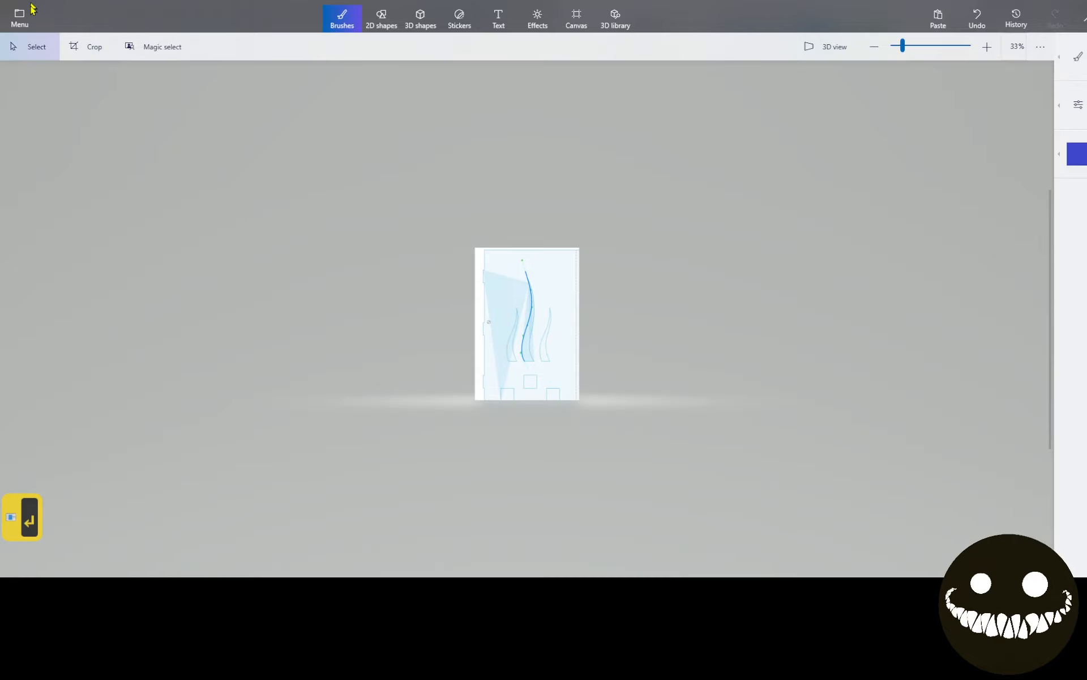
# Step: Save the cropped picture as a PNG image named "blue triangle f360 fix" in Downloads
pyautogui.click(19, 18)
pyautogui.click(91, 165)
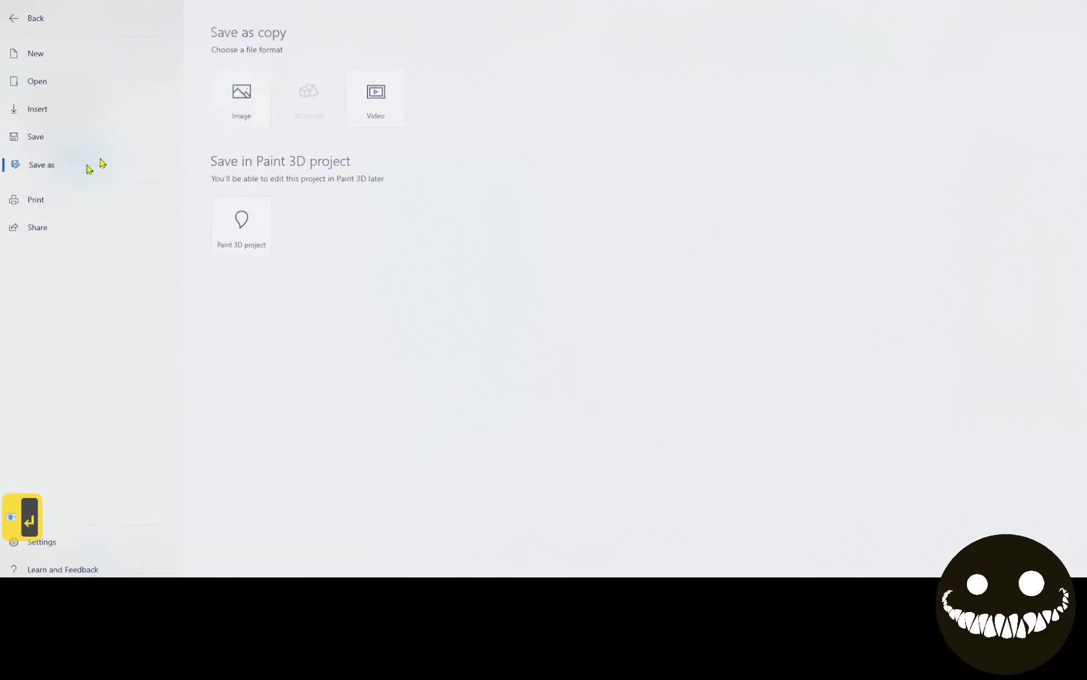
pyautogui.click(259, 99)
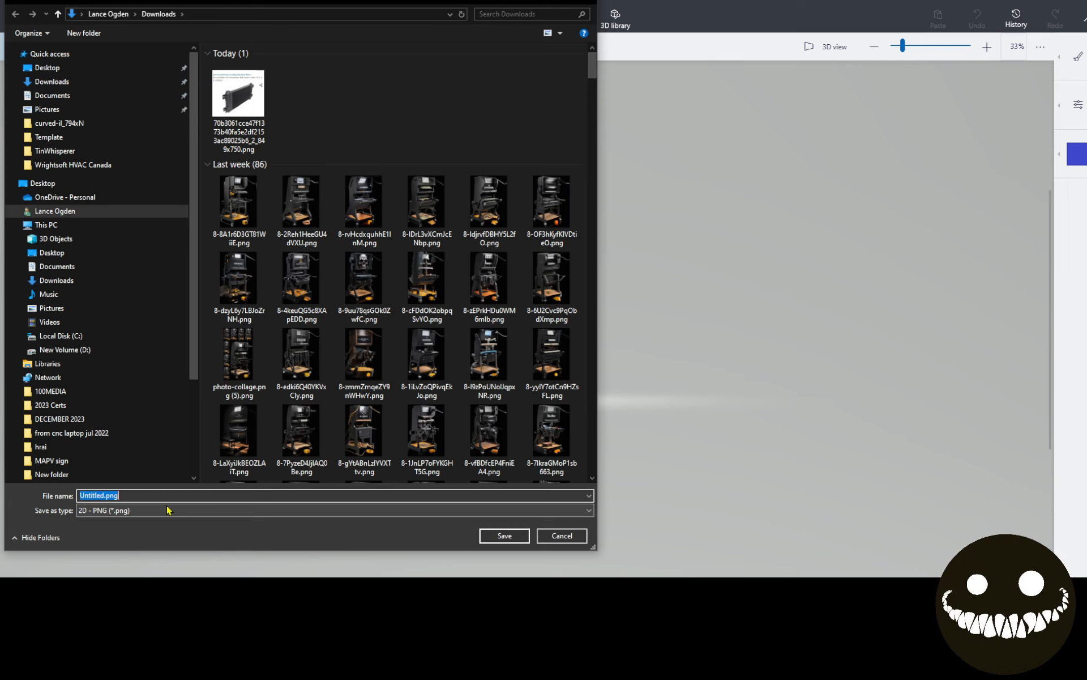
pyautogui.write('blue triangle ')
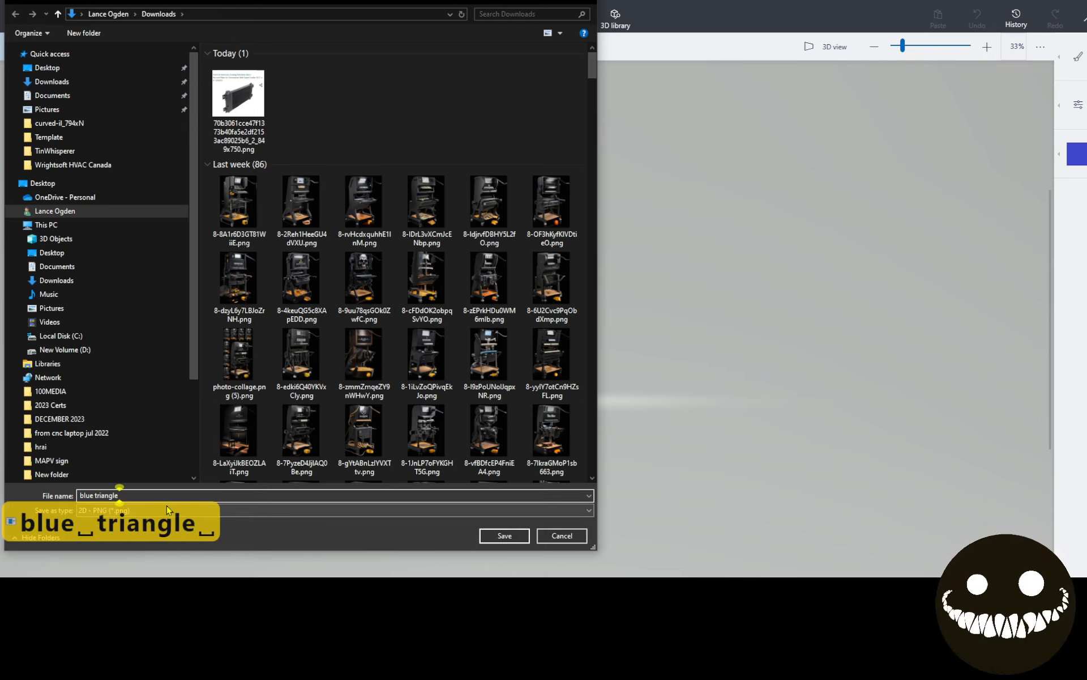
pyautogui.write('f36')
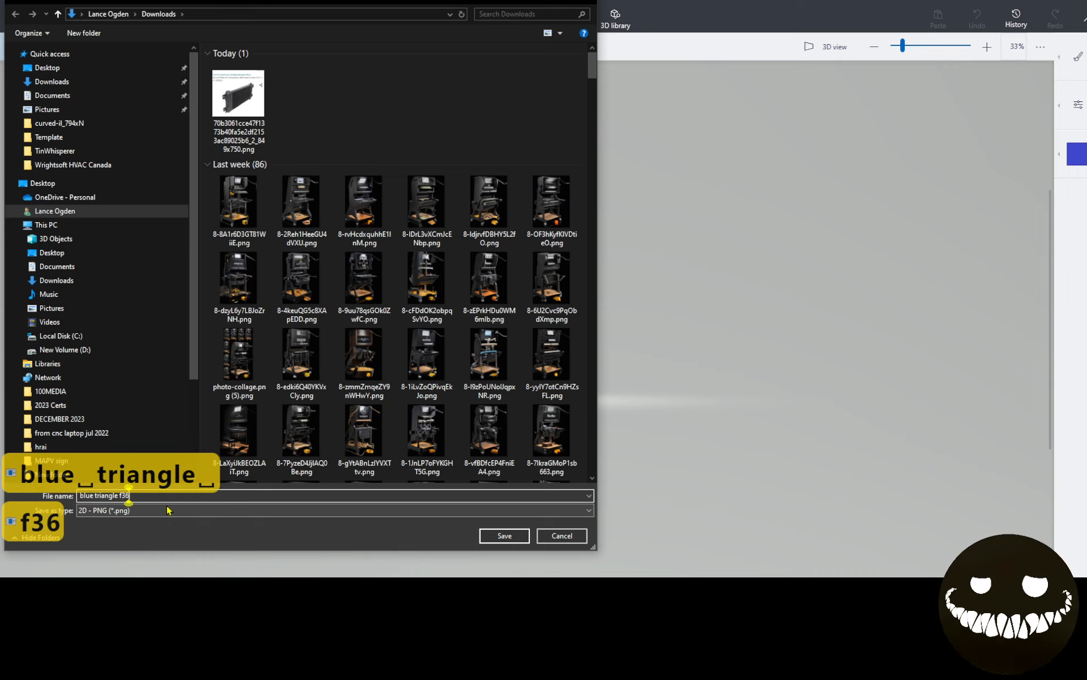
pyautogui.write('0 fix')
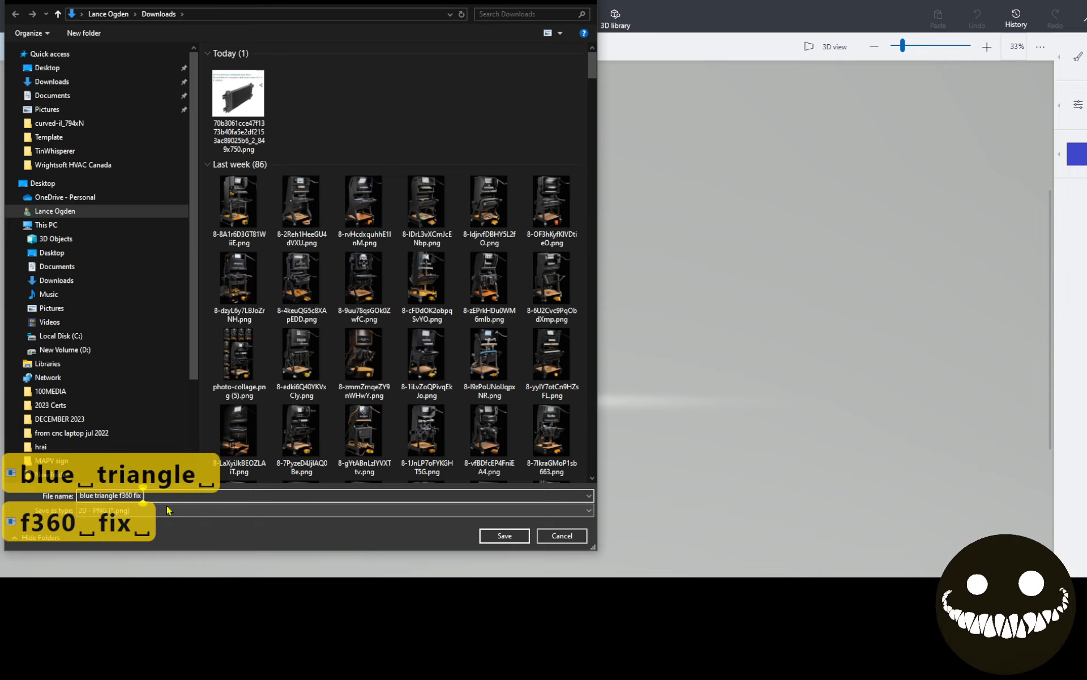
pyautogui.press('Return')
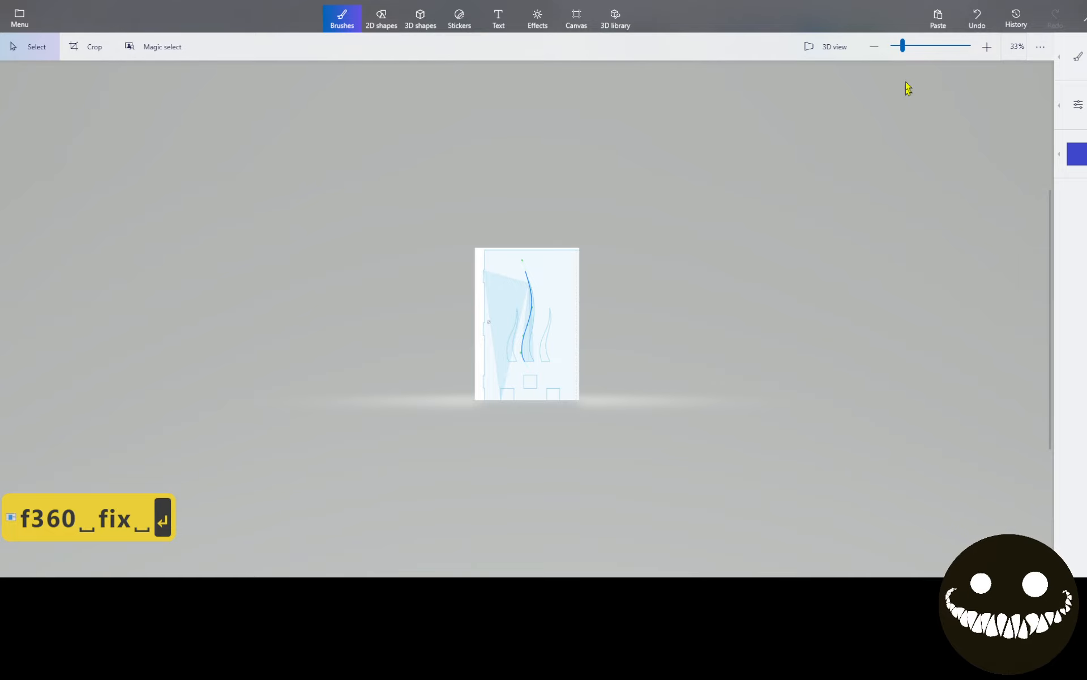
# Step: Switch to the Langmuir Systems forum thread and insert "blue triangle f360 fix .png" below the file attachment in post 4
pyautogui.click(1044, 1)
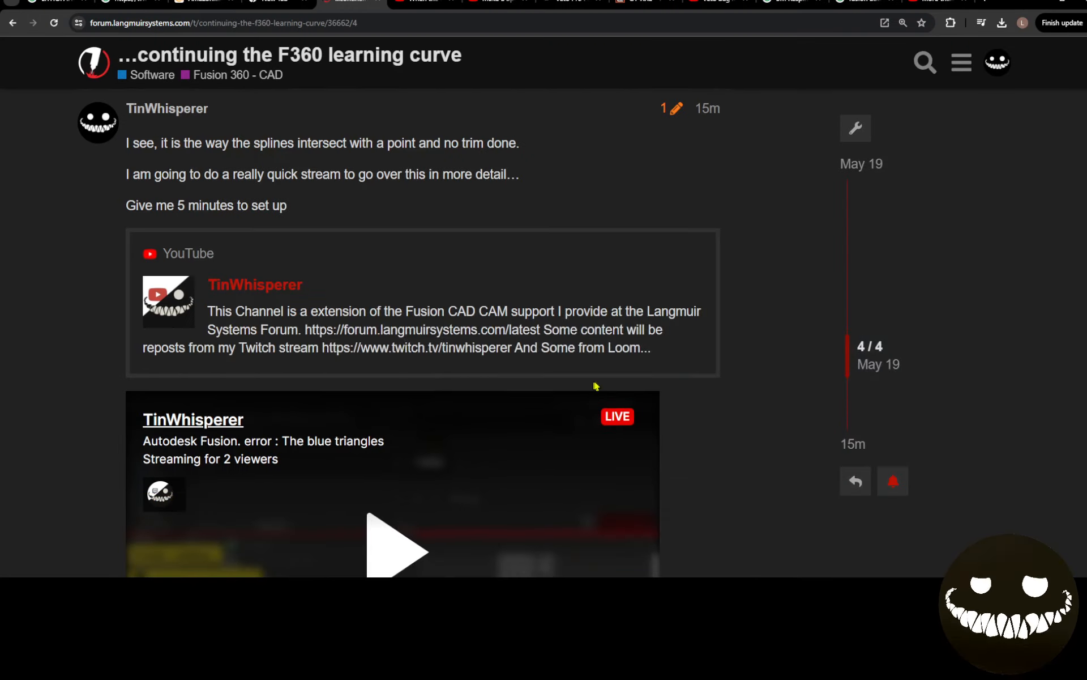
pyautogui.scroll(-6, 592, 385)
pyautogui.scroll(2, 592, 397)
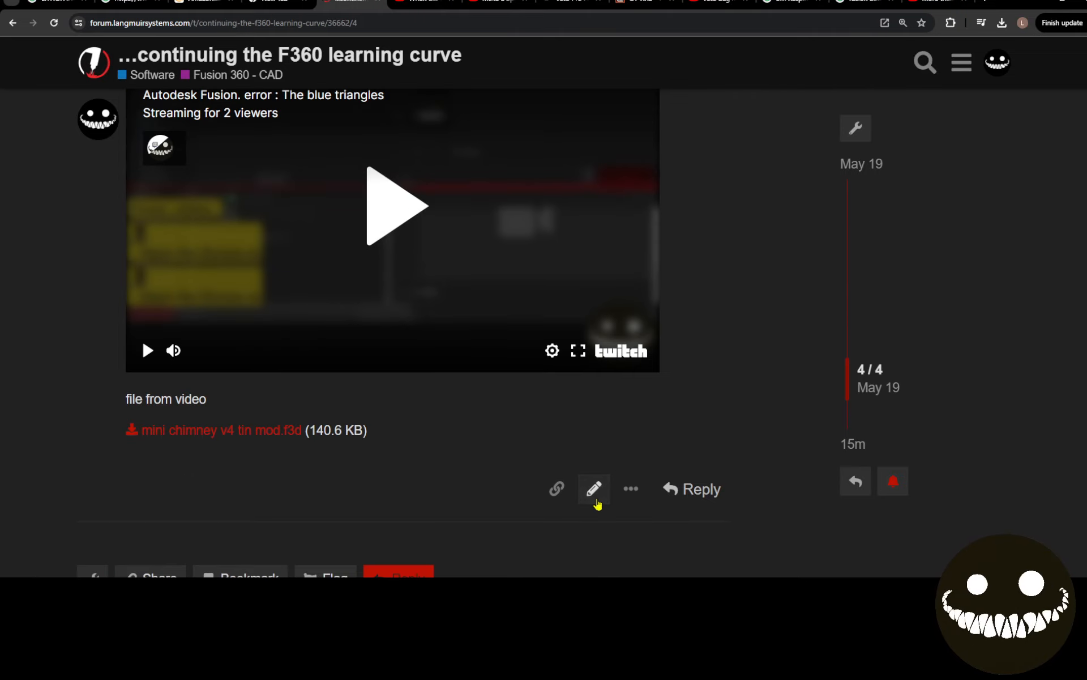
pyautogui.click(593, 502)
pyautogui.press('Return')
pyautogui.press('Return')
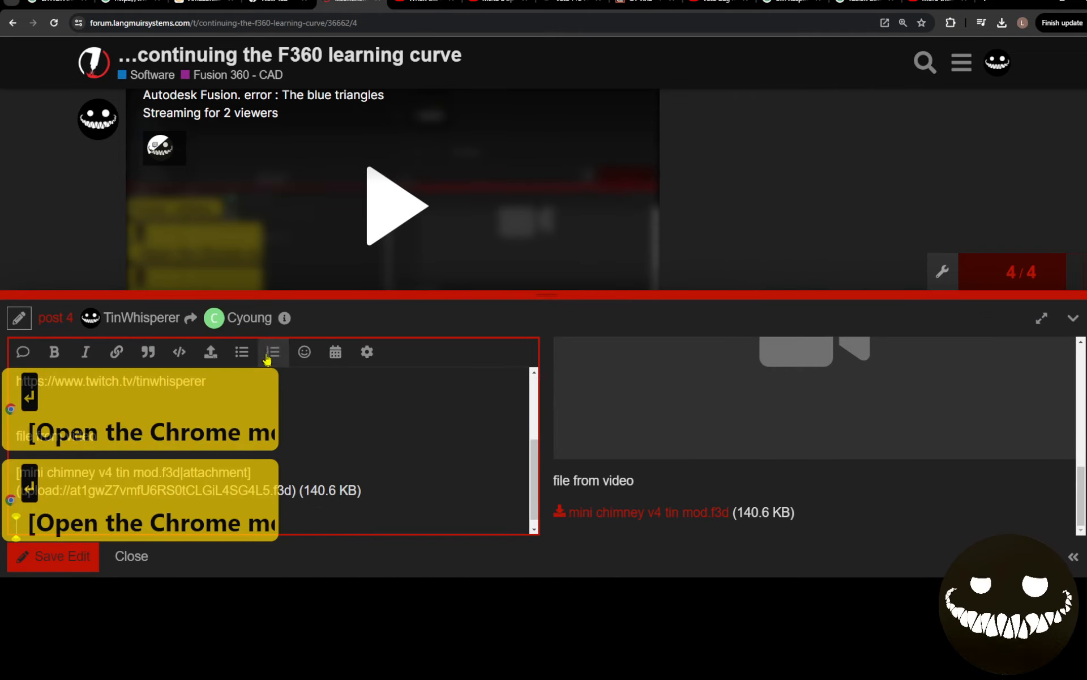
pyautogui.click(211, 352)
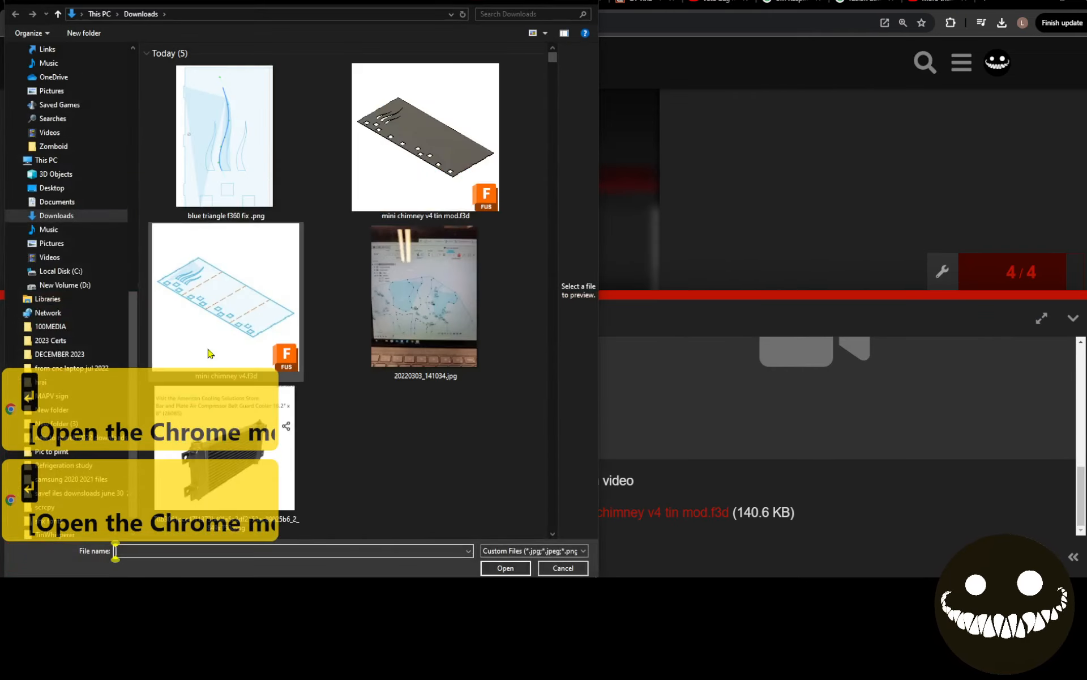
pyautogui.click(238, 181)
pyautogui.click(505, 568)
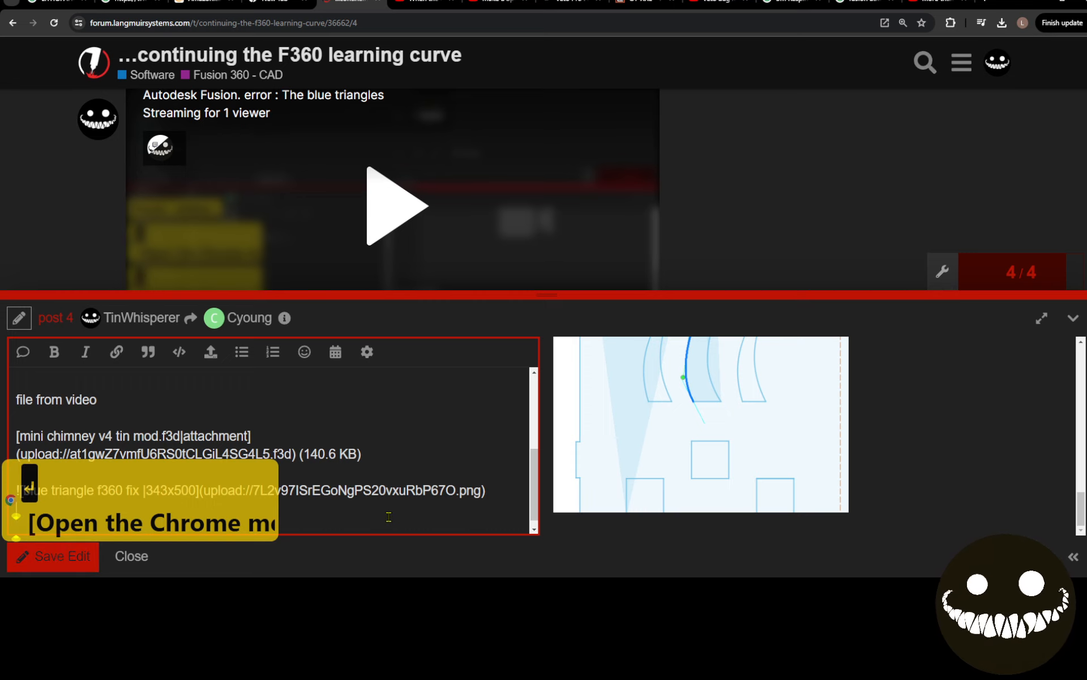
# Step: Add the line "the issue is wit the spline" below the image in post 4 and save the edit
pyautogui.write('the ')
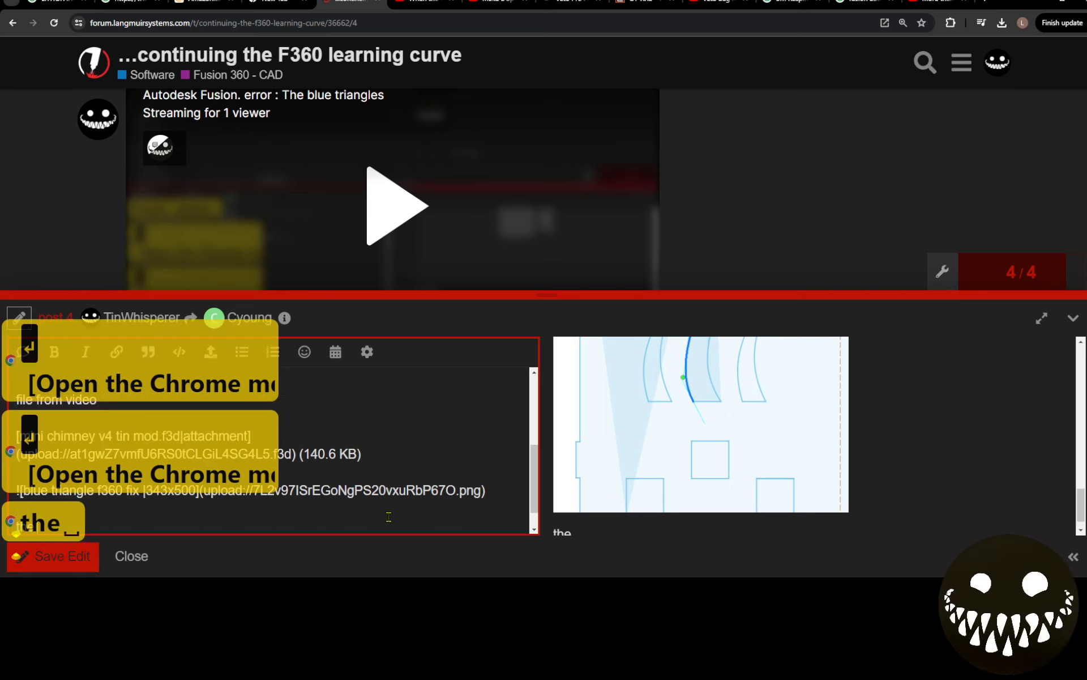
pyautogui.write('issue ')
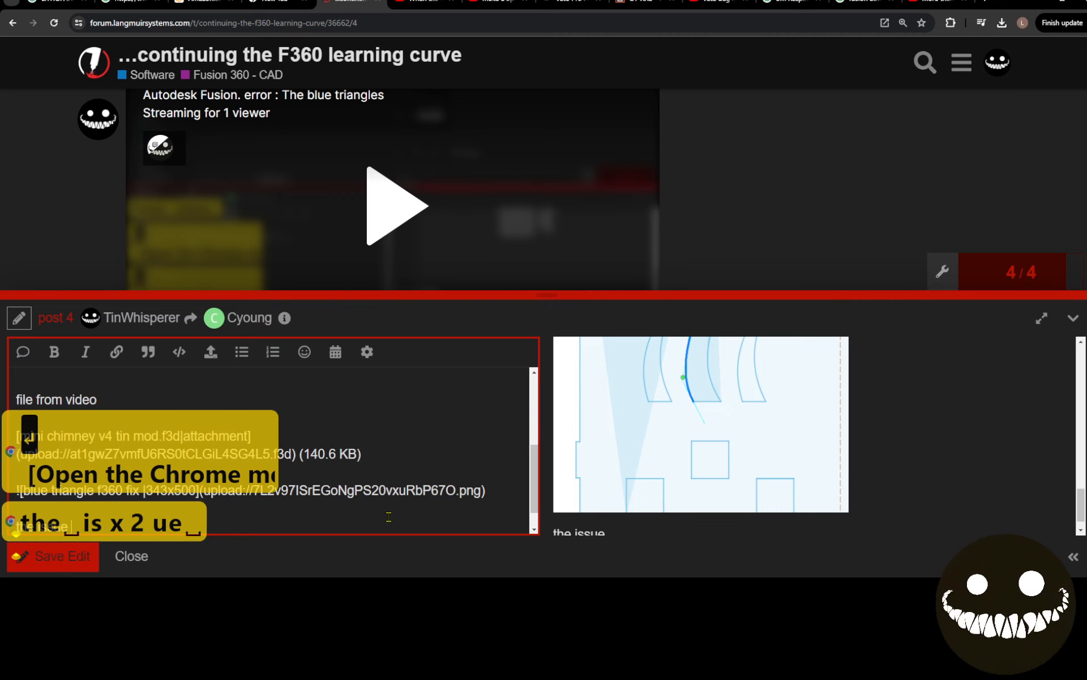
pyautogui.write('is wit the spline')
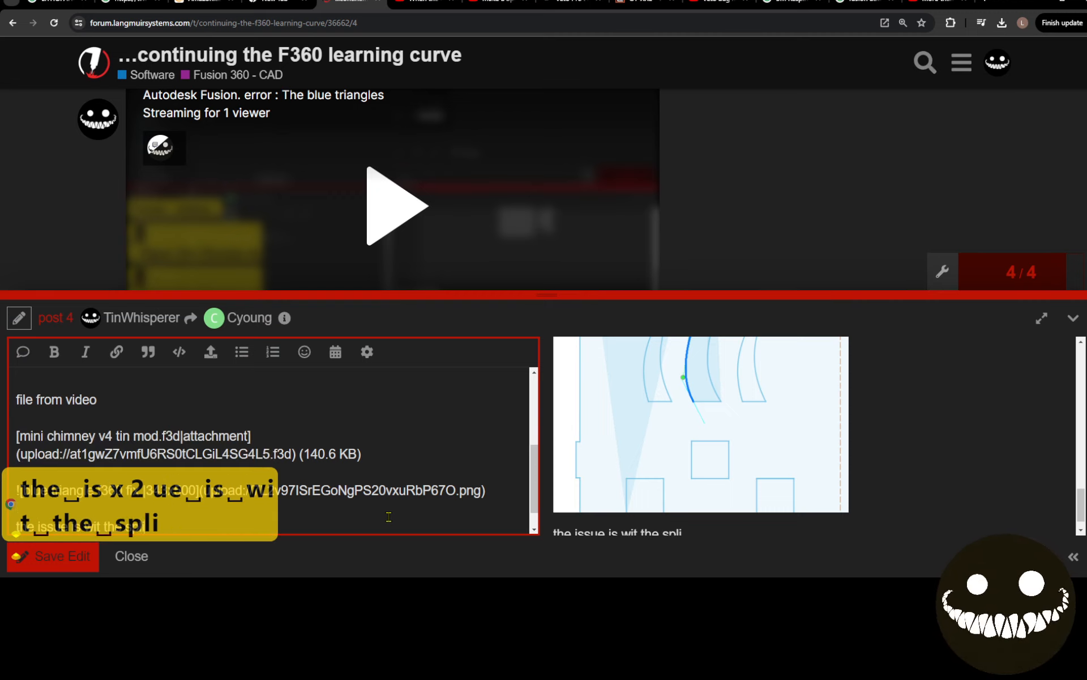
pyautogui.click(74, 549)
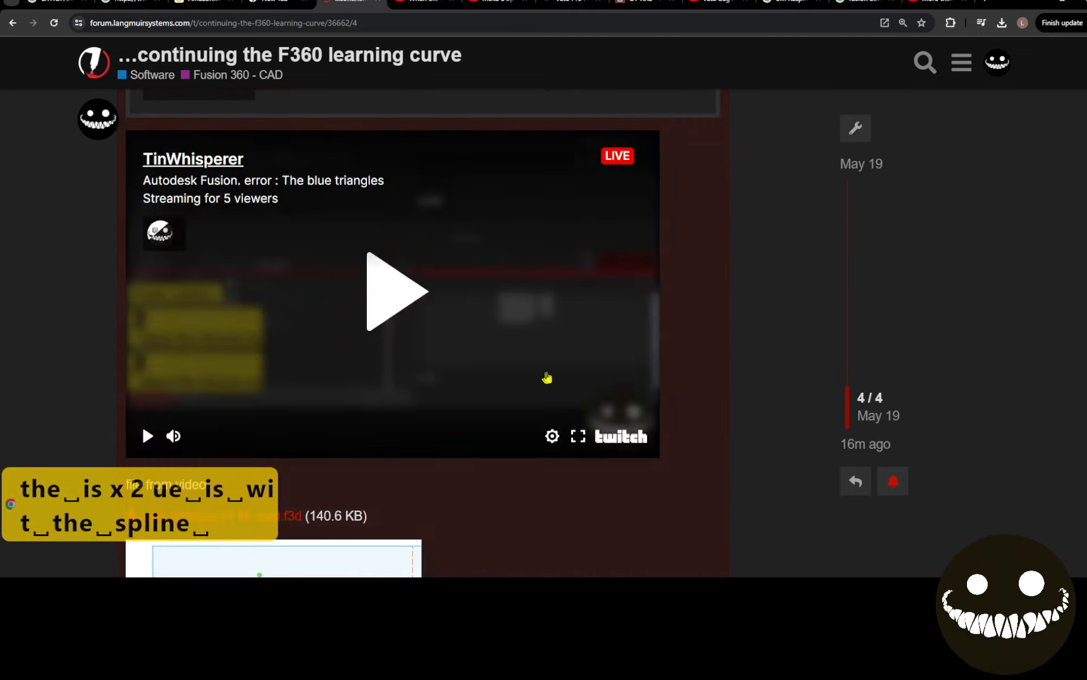
# Step: Review the edited post 4 and return to the thread's first post
pyautogui.scroll(-11, 578, 386)
pyautogui.scroll(12, 606, 404)
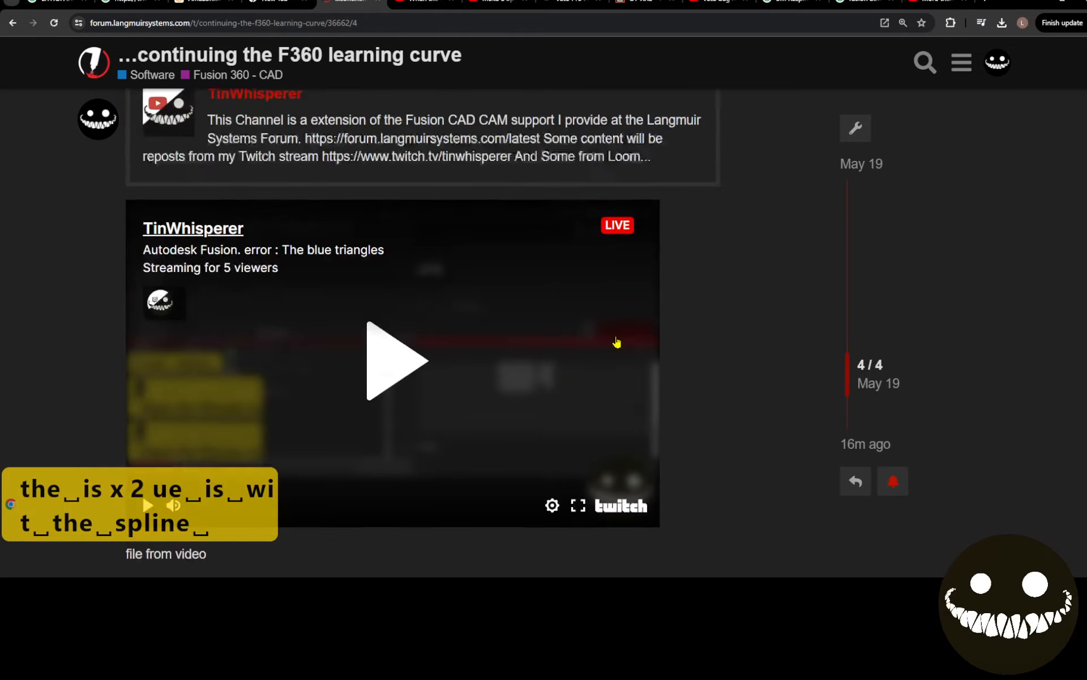
pyautogui.scroll(15, 599, 348)
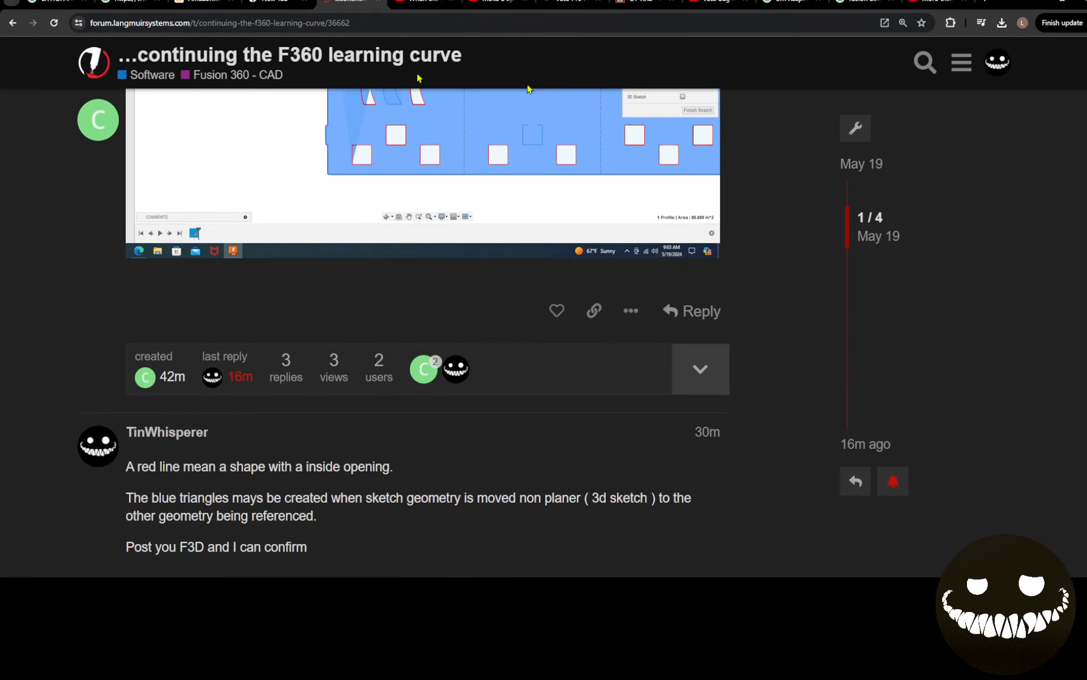
# Step: Open the forum's list of latest topics from the current thread
pyautogui.click(956, 72)
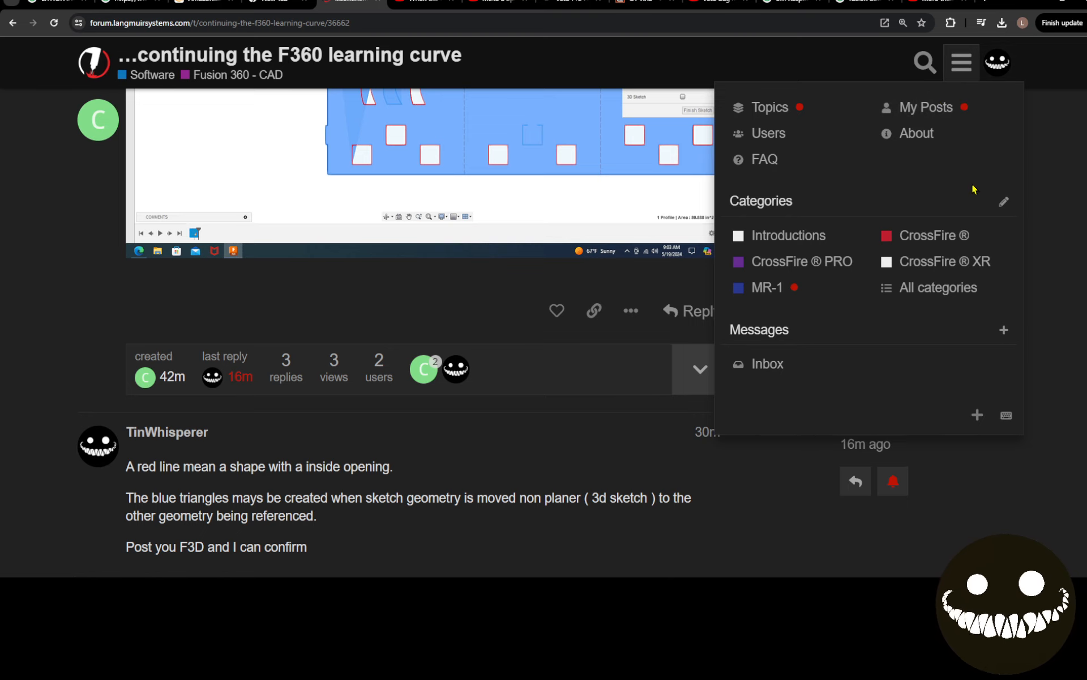
pyautogui.click(808, 109)
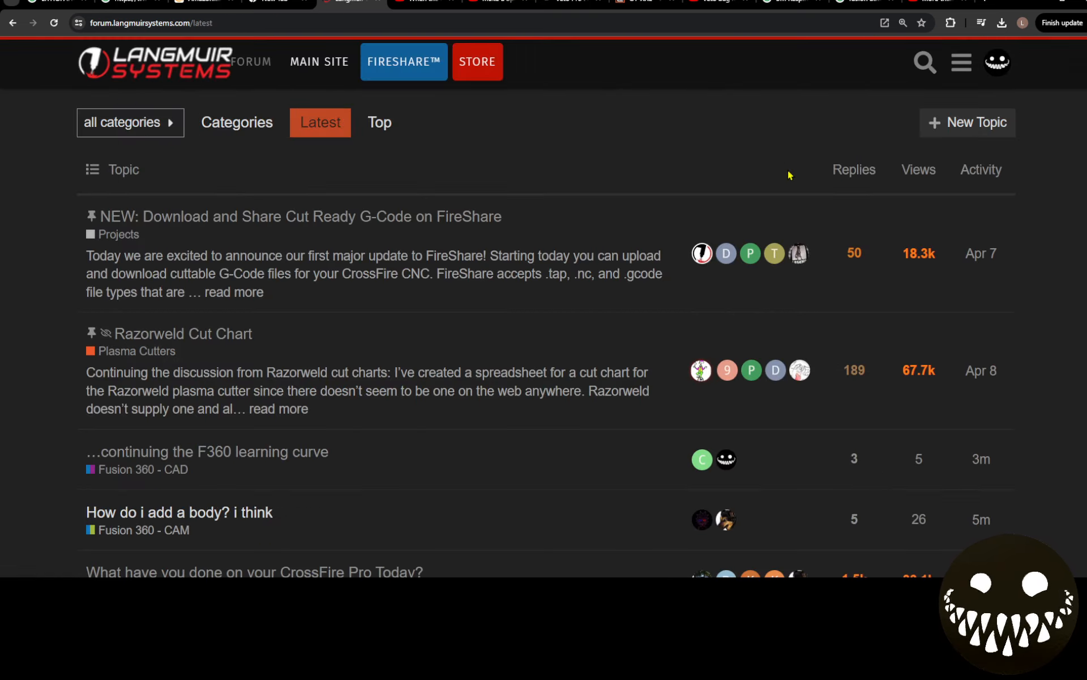
pyautogui.scroll(-4, 482, 328)
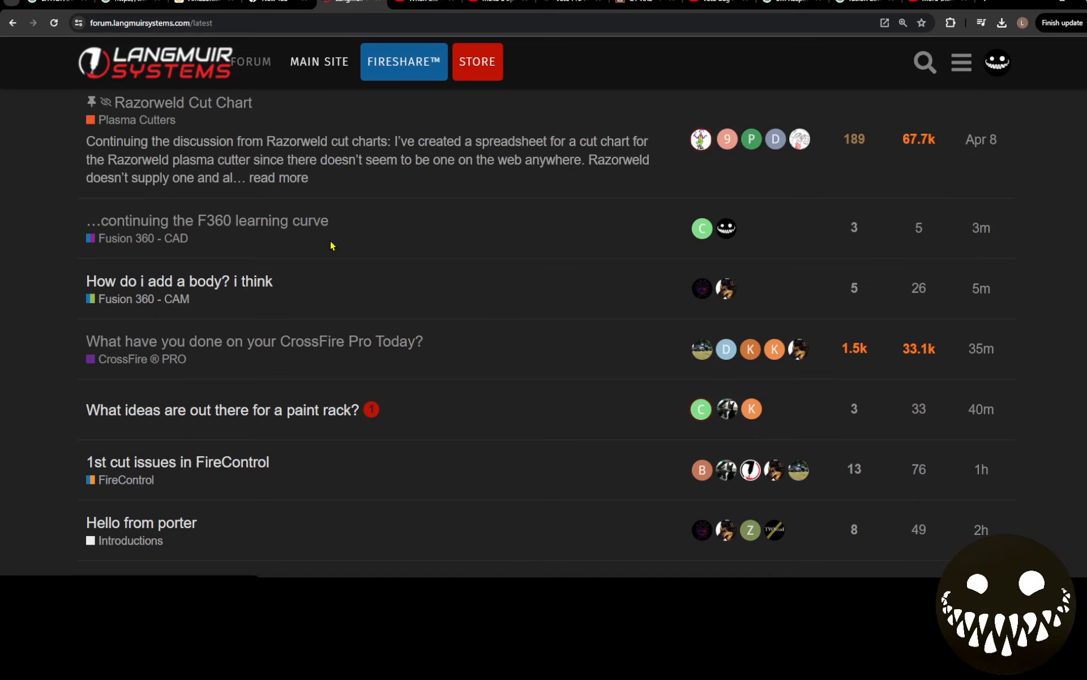
# Step: Look through the Fusion 360 - CAD category for a related contour-line thread, and return to the latest topics
pyautogui.click(184, 240)
pyautogui.scroll(-3, 193, 252)
pyautogui.scroll(-1, 195, 256)
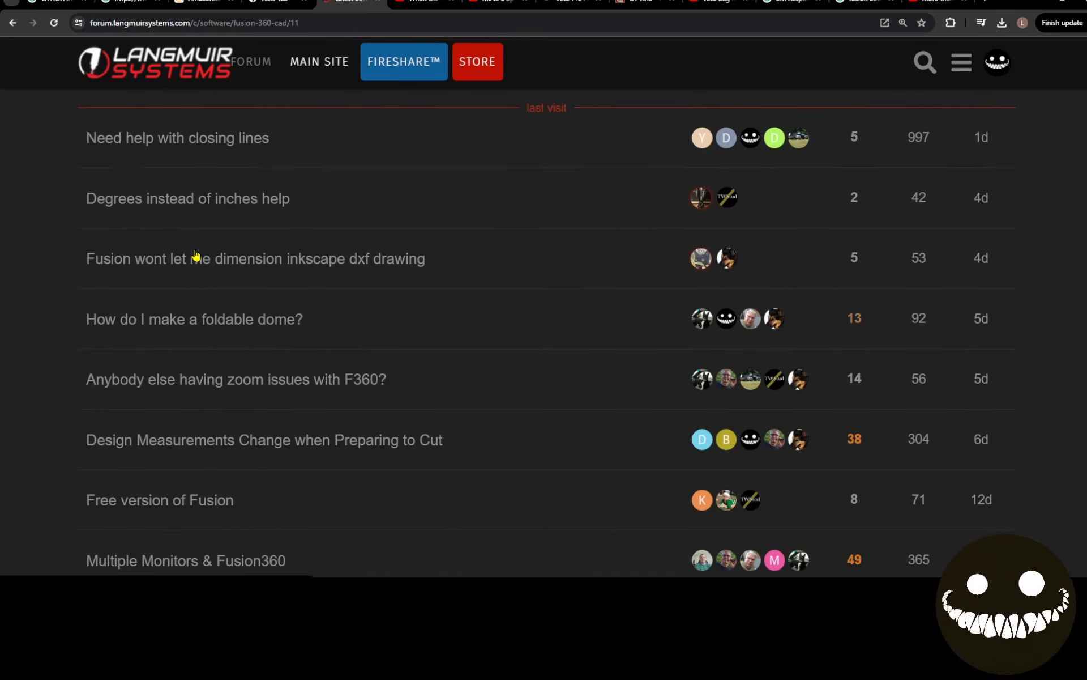
pyautogui.scroll(-4, 196, 255)
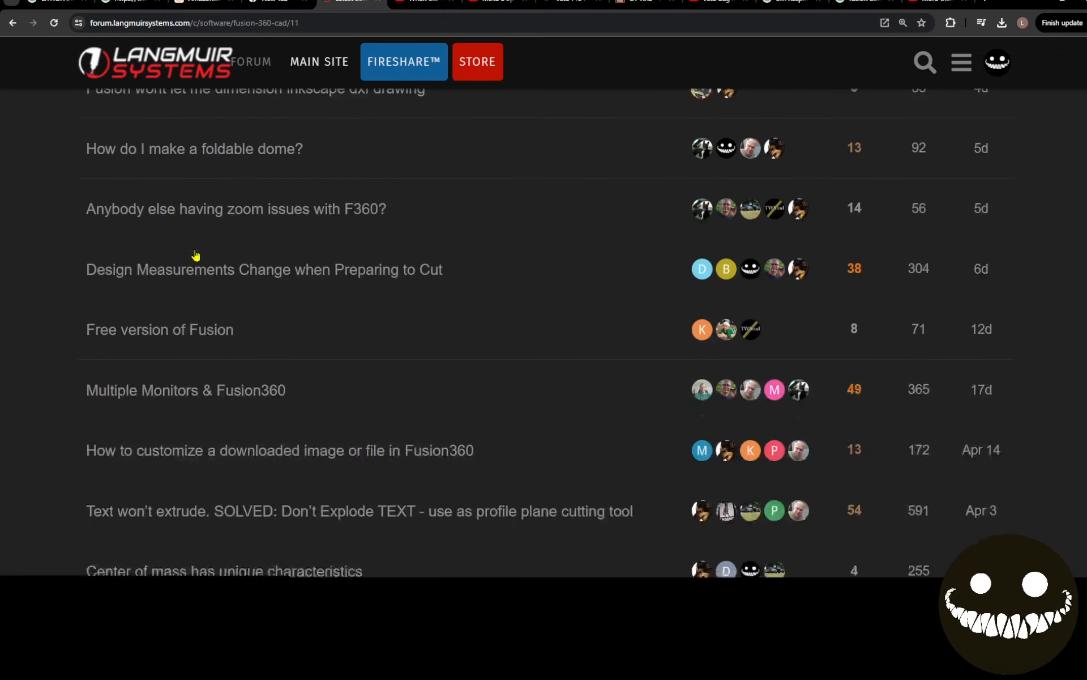
pyautogui.scroll(-1, 196, 255)
pyautogui.scroll(-2, 196, 255)
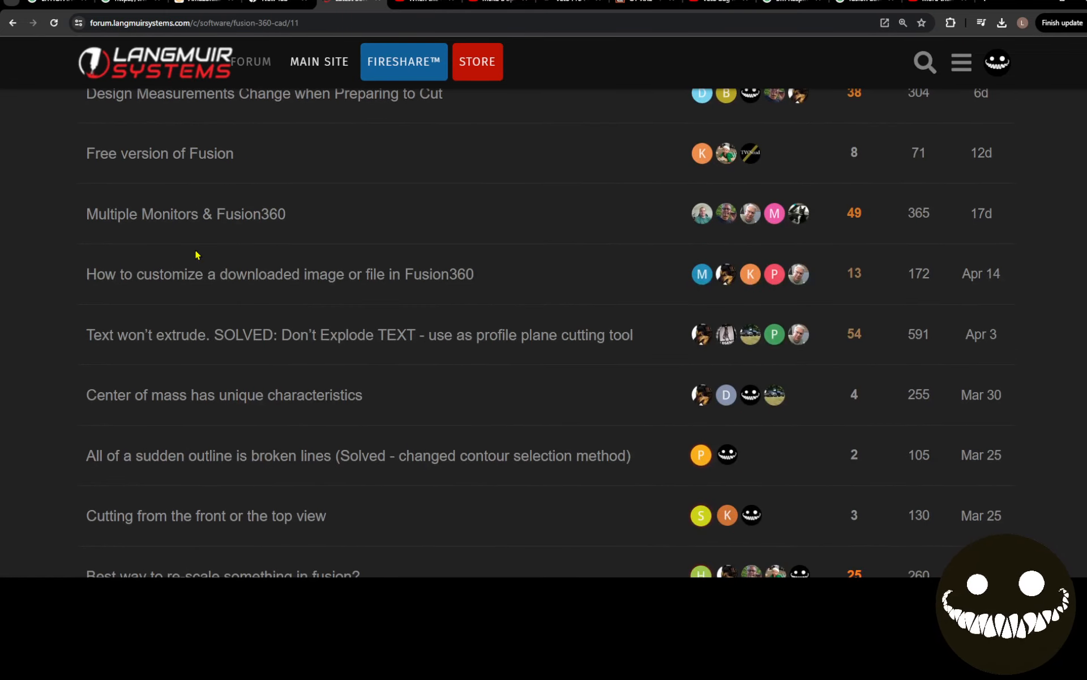
pyautogui.scroll(-1, 196, 255)
pyautogui.click(13, 24)
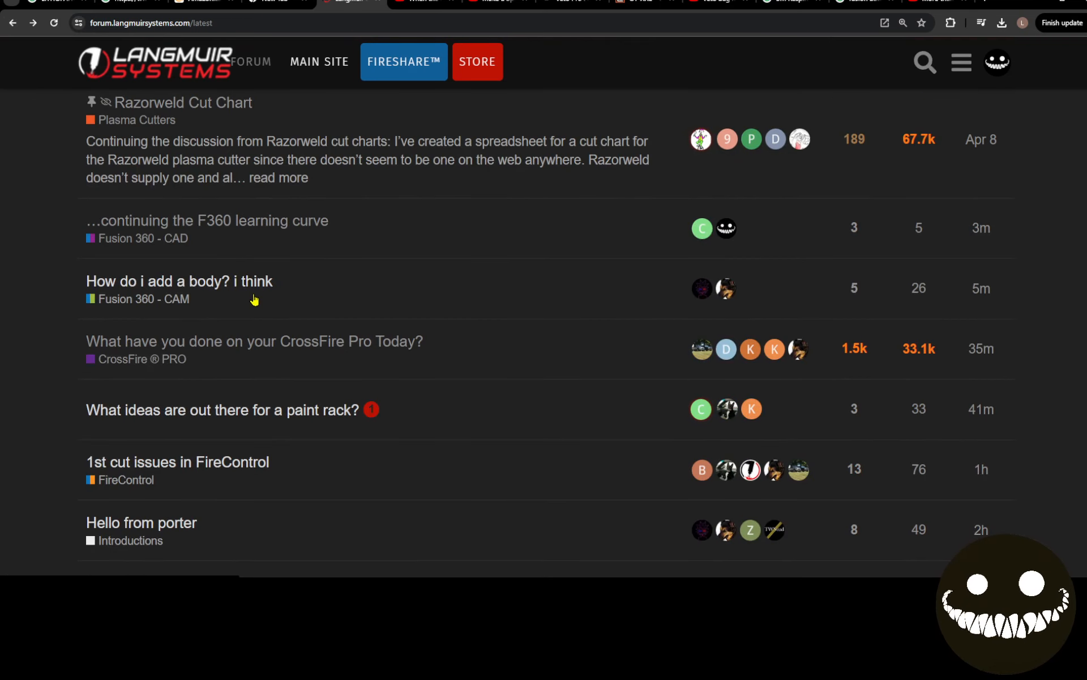
# Step: Find the "Mystery line in contour" thread among the latest topics and open it
pyautogui.scroll(-13, 254, 295)
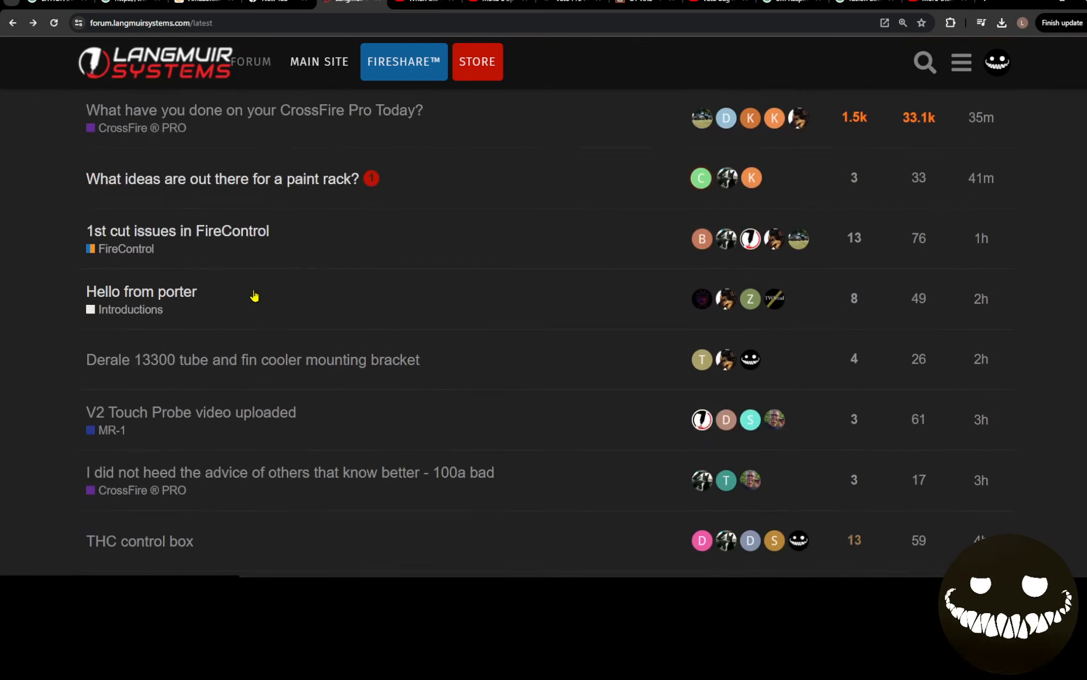
pyautogui.scroll(-3, 255, 296)
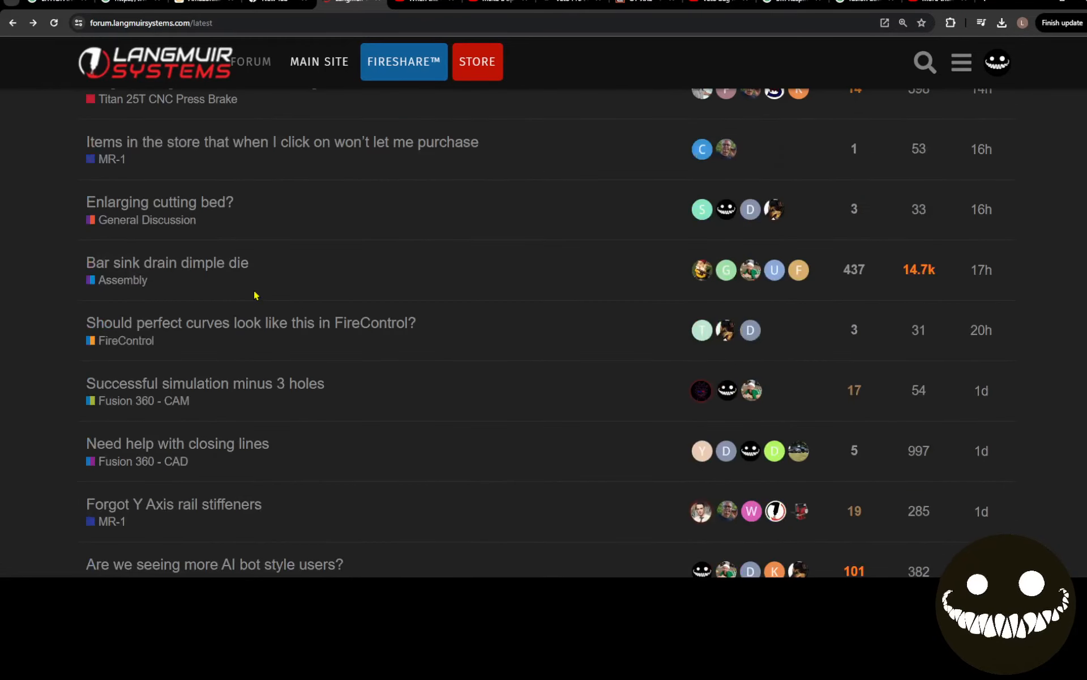
pyautogui.scroll(-6, 255, 295)
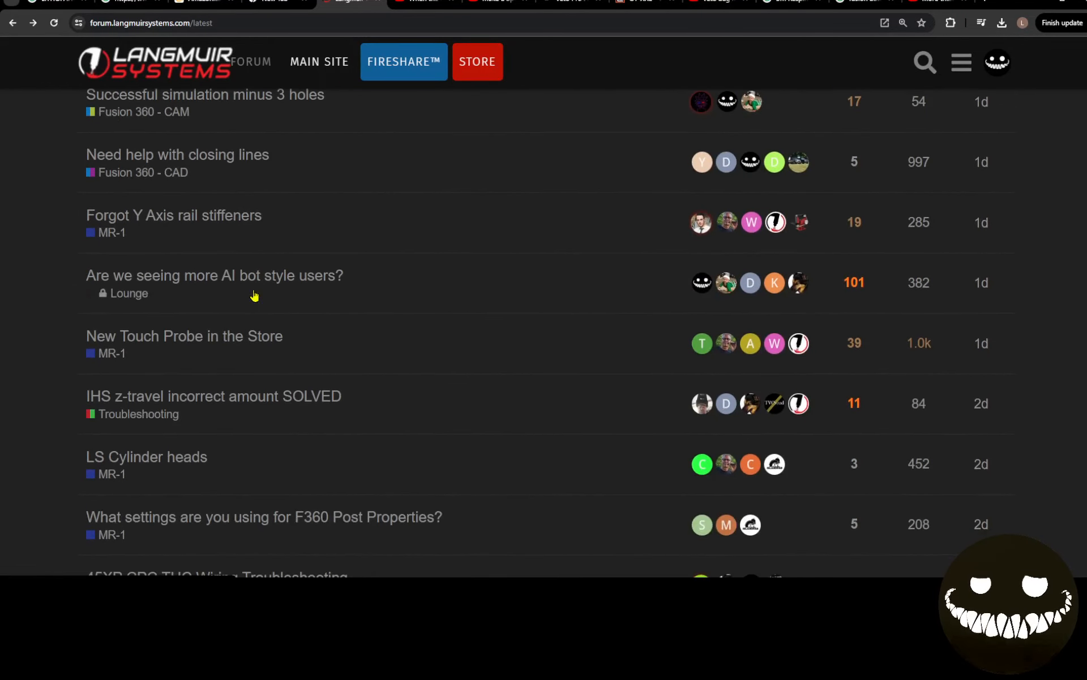
pyautogui.scroll(-2, 254, 295)
pyautogui.scroll(-7, 255, 295)
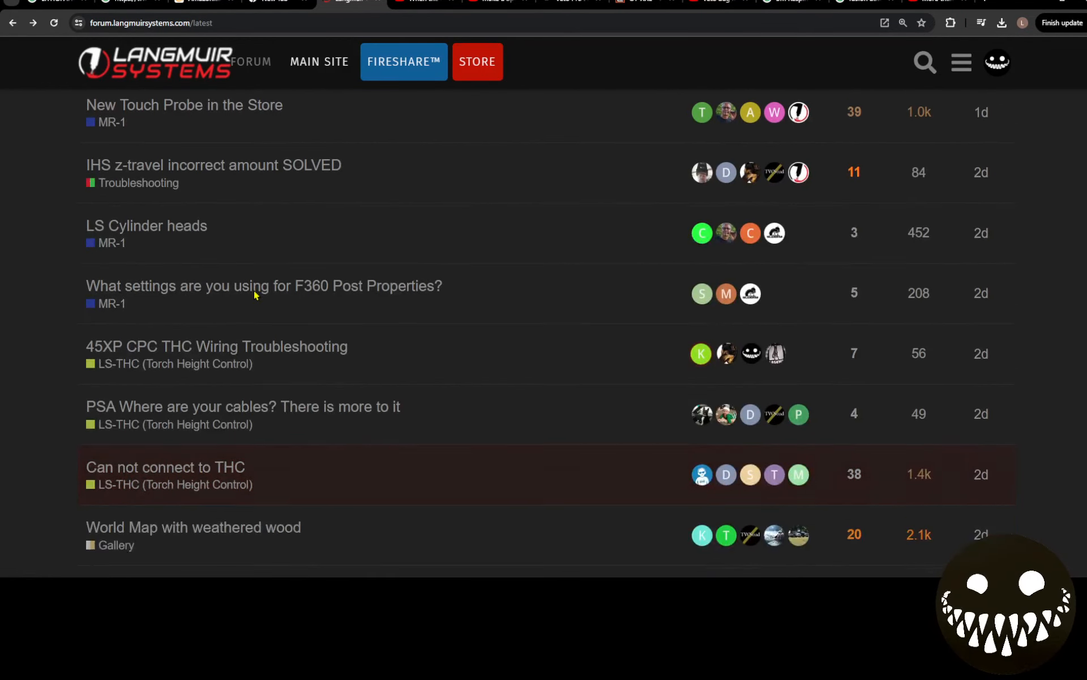
pyautogui.scroll(-2, 255, 295)
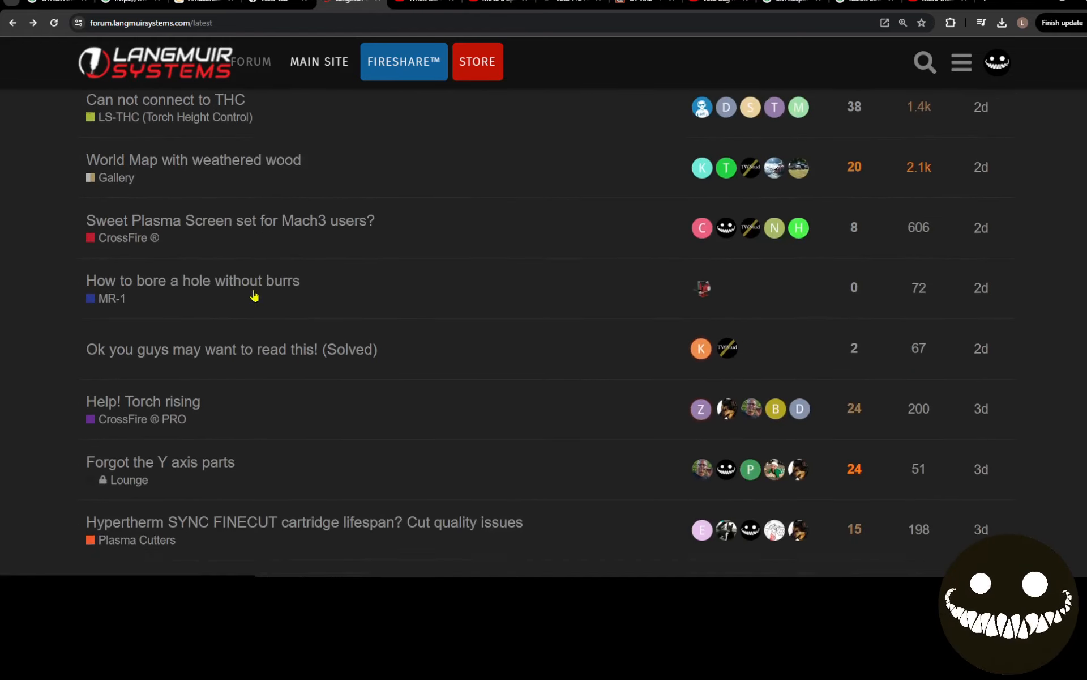
pyautogui.scroll(-4, 253, 296)
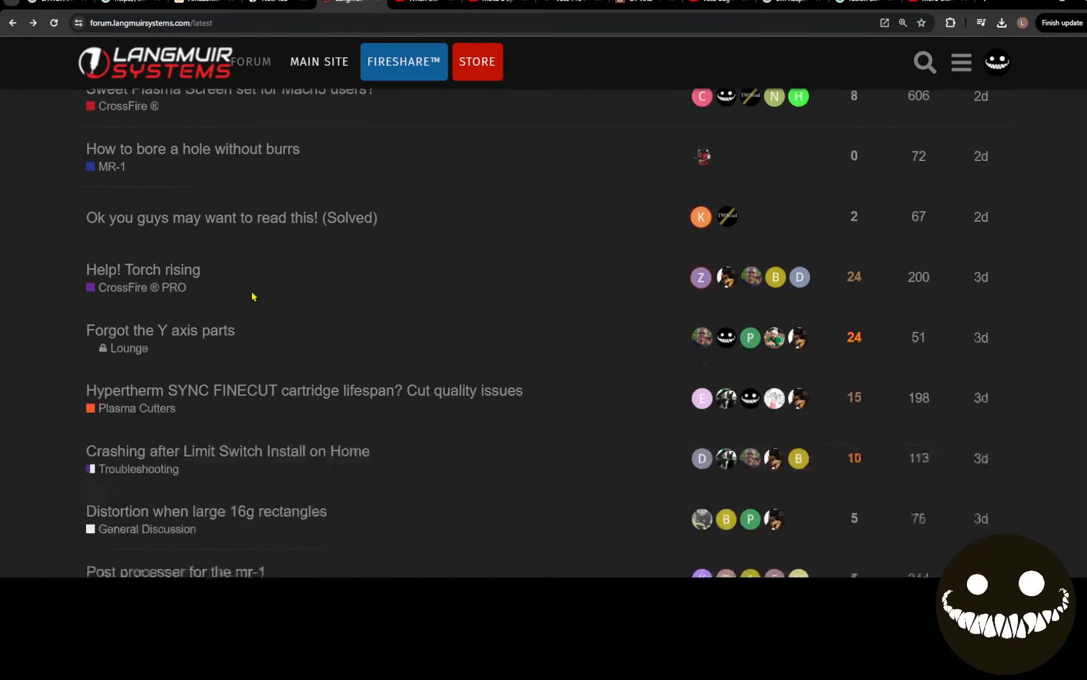
pyautogui.scroll(-2, 253, 296)
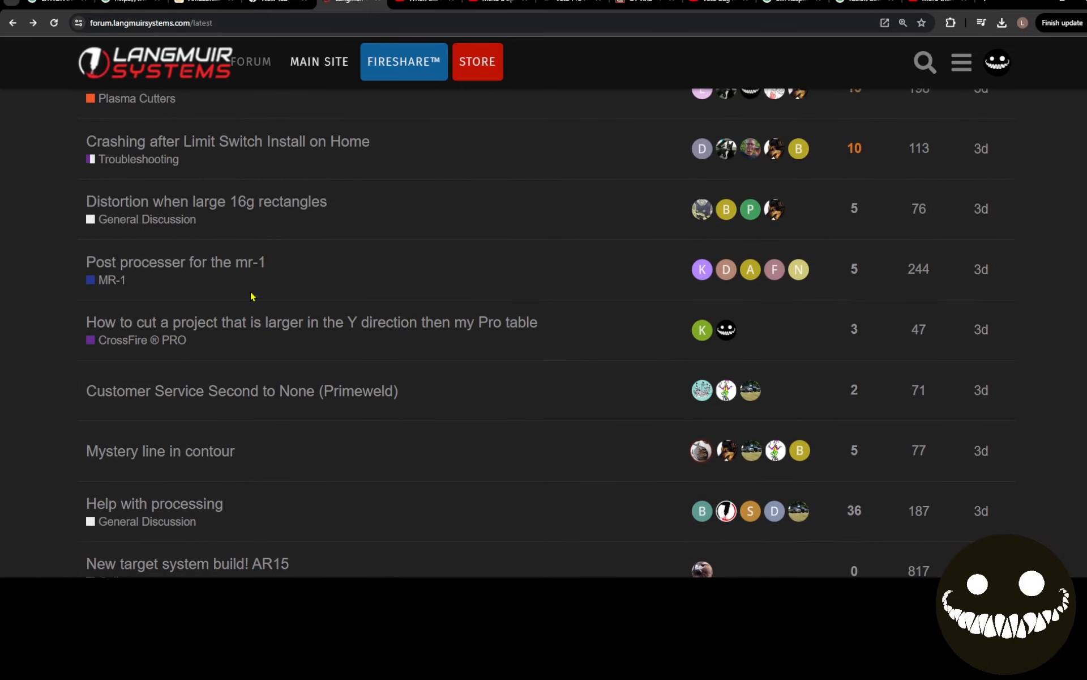
pyautogui.scroll(-2, 253, 297)
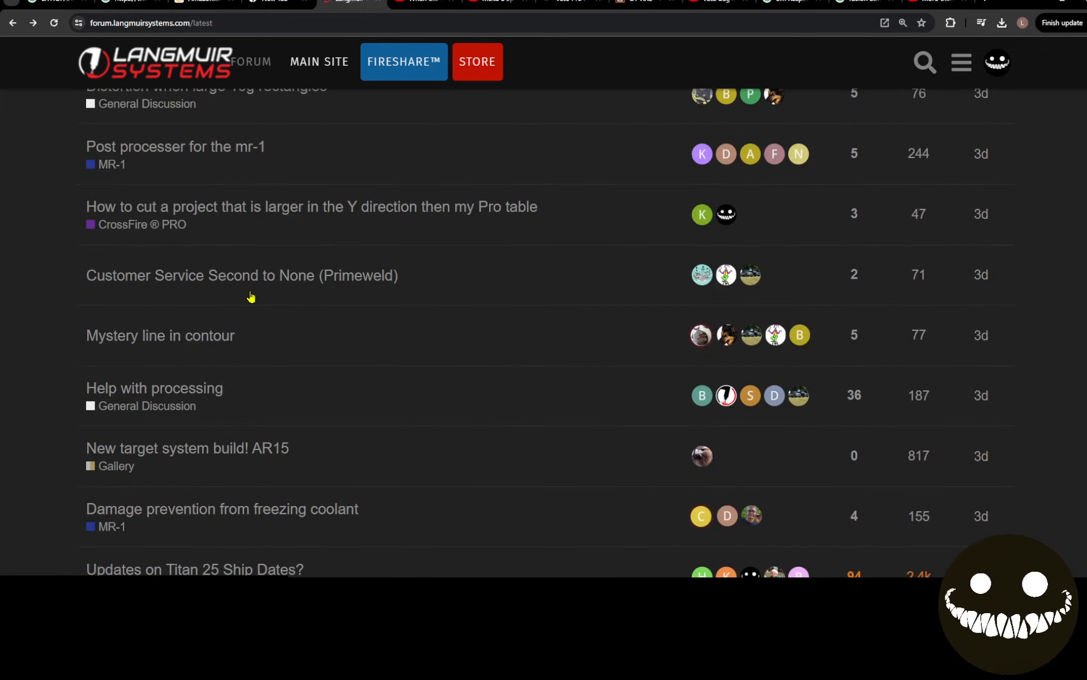
pyautogui.click(194, 337)
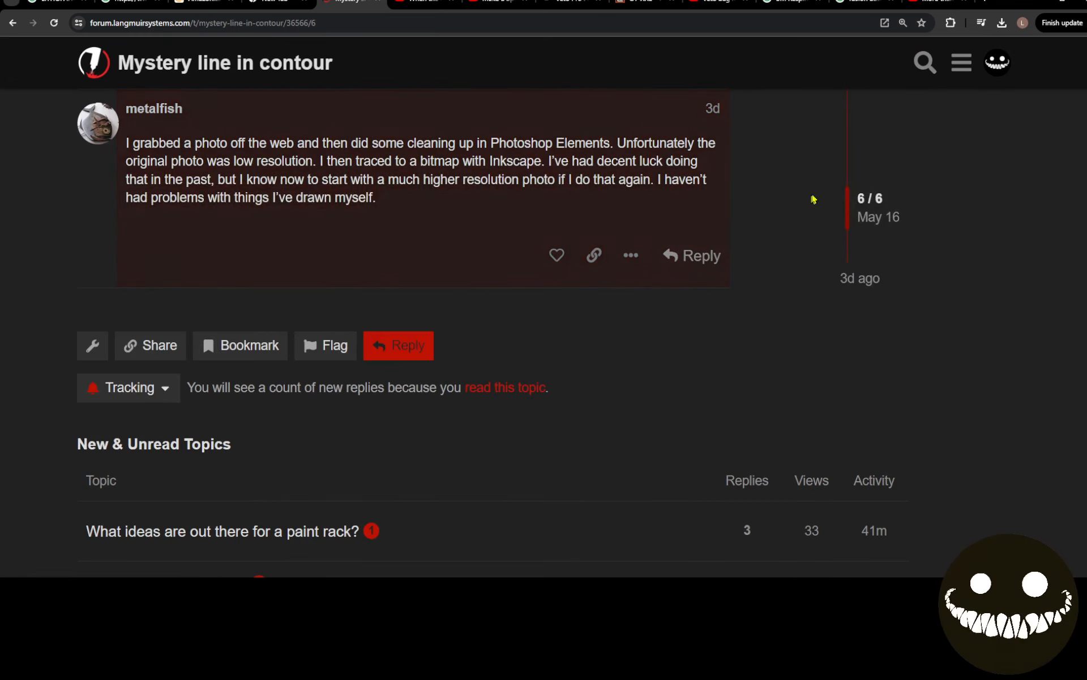
# Step: Go to the thread's first post and review its rings image and the replies about the extra straight line
pyautogui.moveTo(847, 205); pyautogui.dragTo(832, 49)
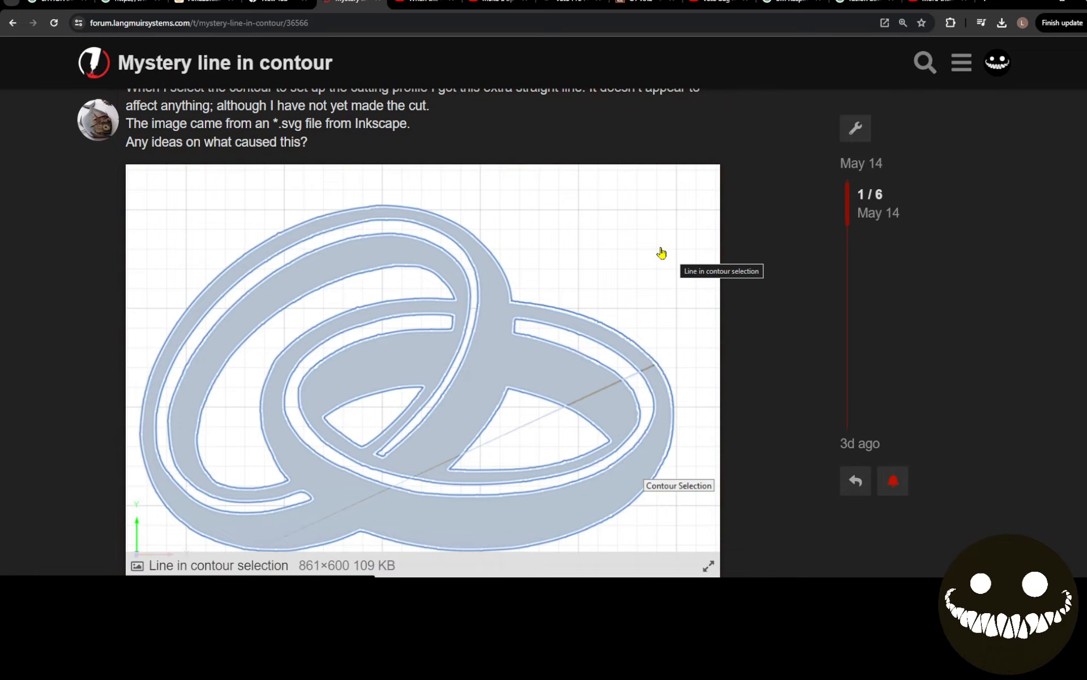
pyautogui.scroll(-2, 661, 251)
pyautogui.scroll(1, 660, 250)
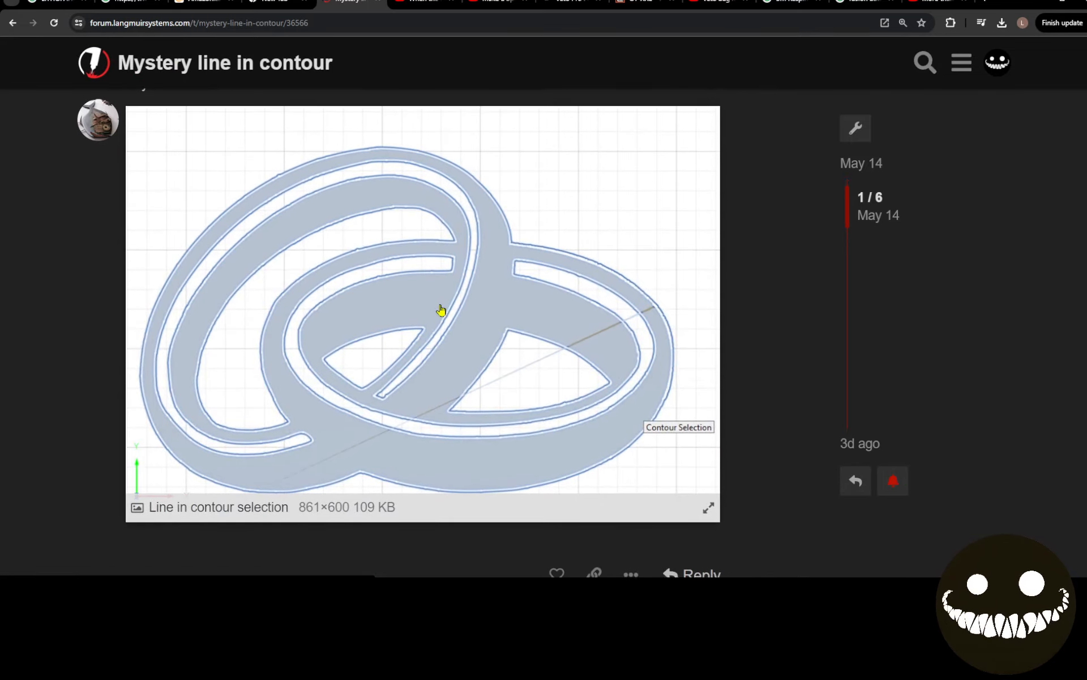
pyautogui.scroll(-7, 441, 310)
pyautogui.scroll(7, 456, 259)
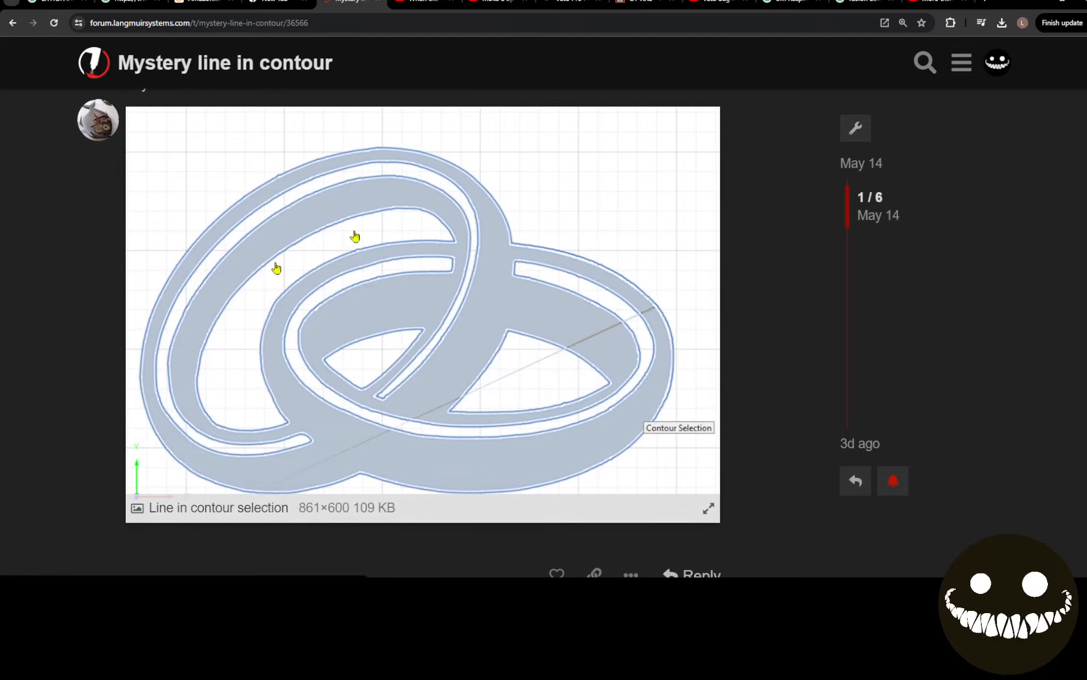
pyautogui.scroll(-3, 370, 332)
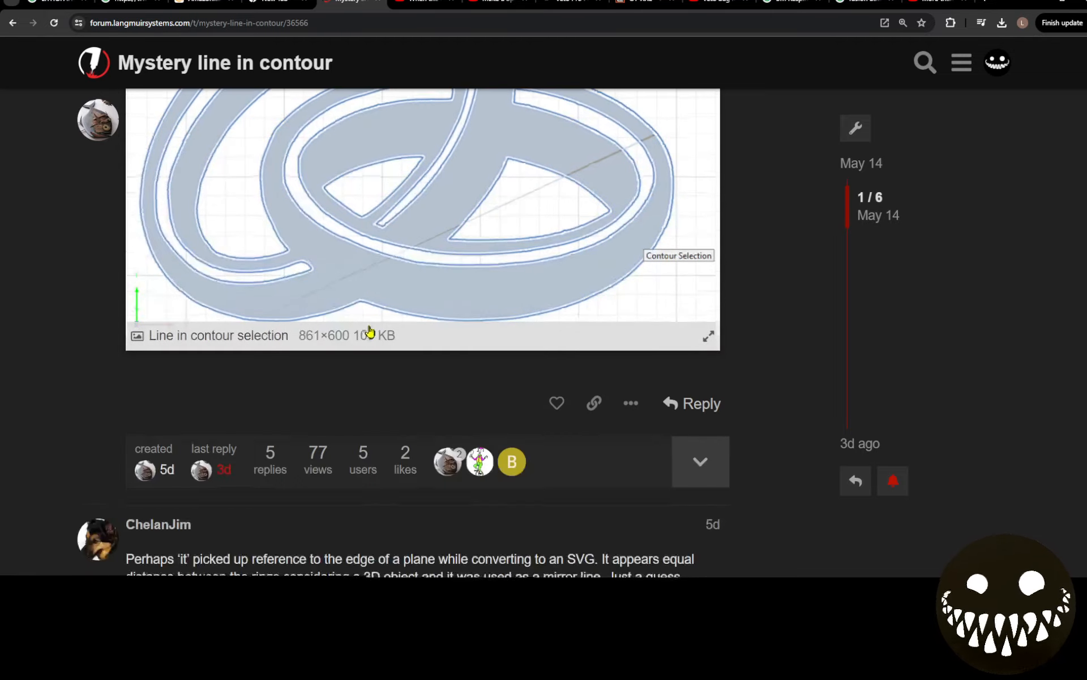
pyautogui.scroll(-2, 374, 315)
pyautogui.scroll(-2, 387, 306)
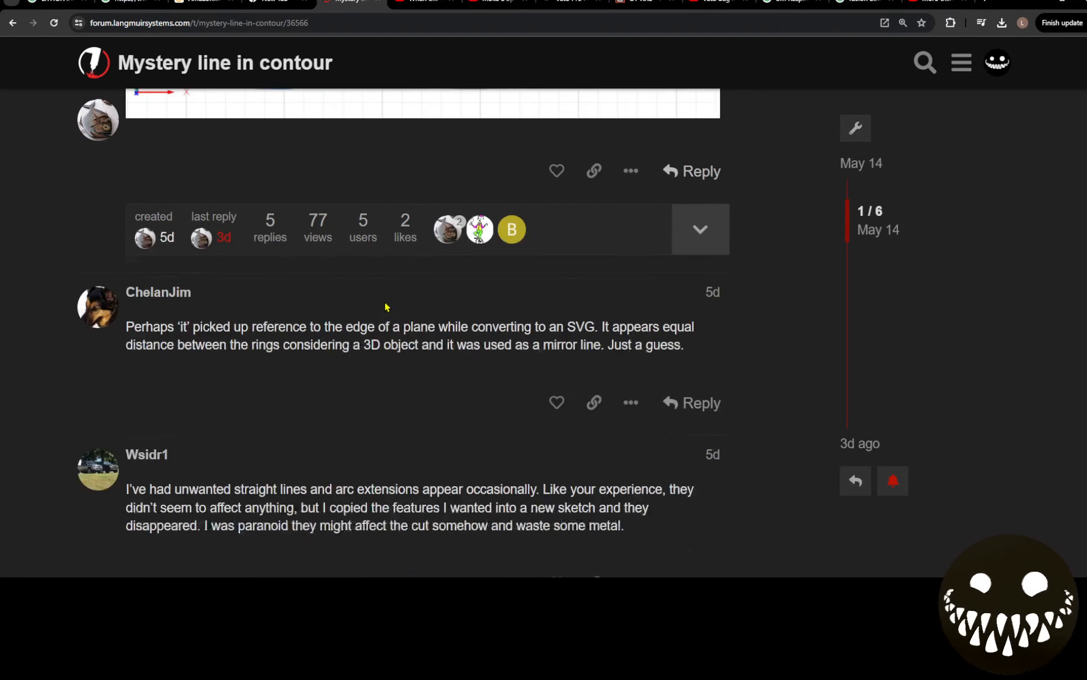
pyautogui.scroll(-8, 387, 307)
pyautogui.scroll(-3, 385, 305)
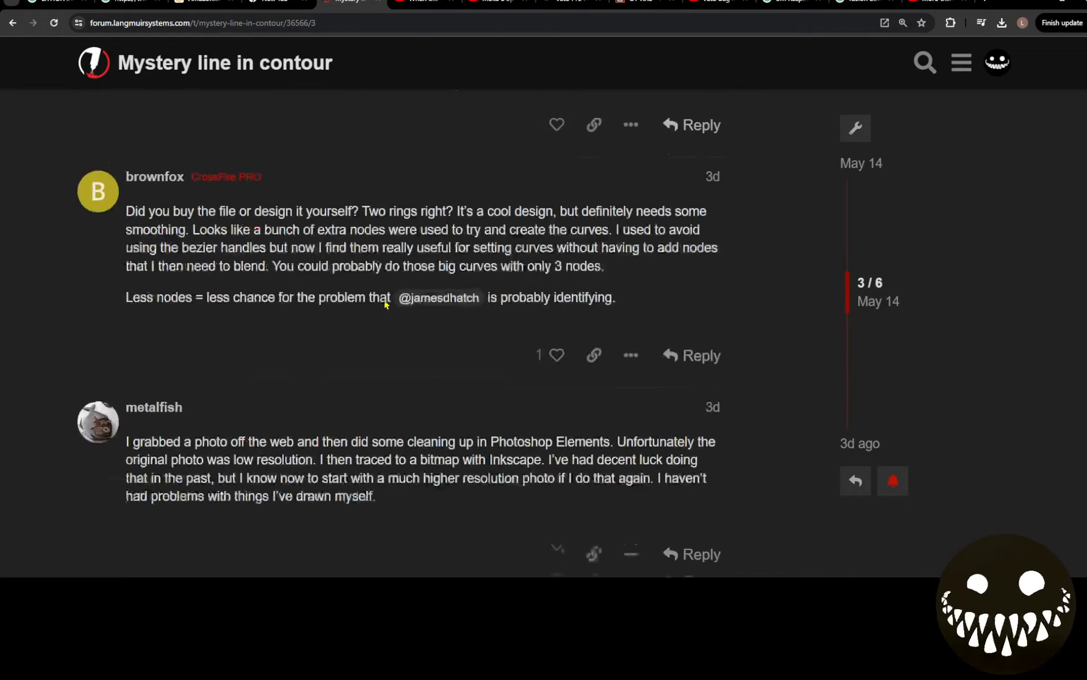
pyautogui.scroll(14, 386, 305)
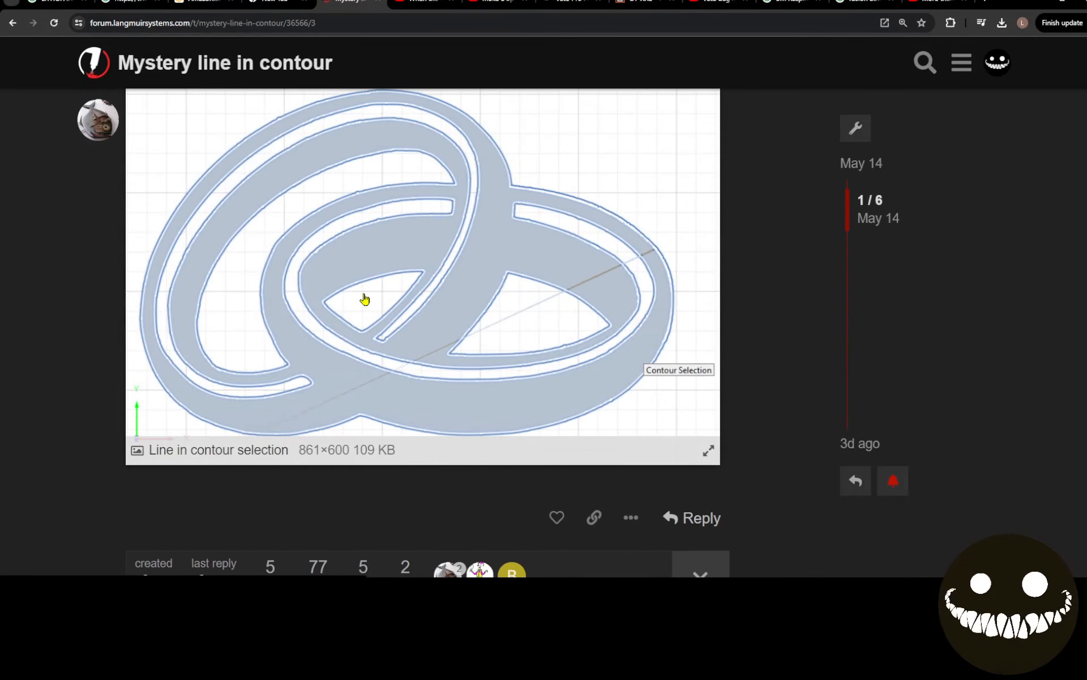
# Step: Enlarge the "Line in contour selection" image, examine the stray line across the rings, and close the enlarged view
pyautogui.click(374, 293)
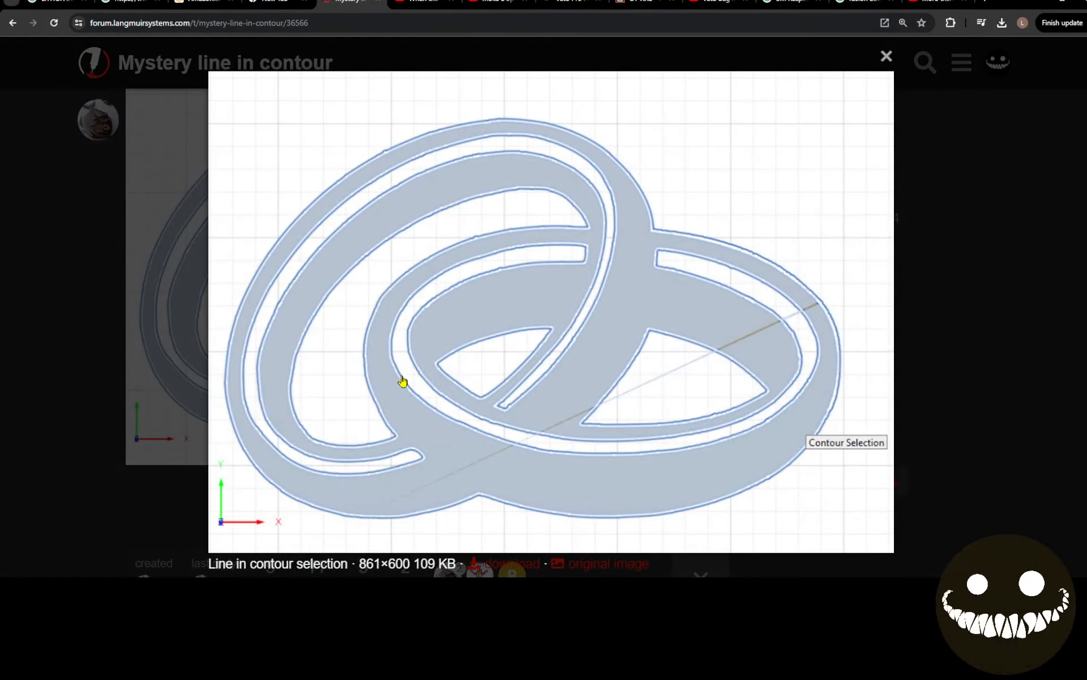
pyautogui.keyDown('ctrl'); pyautogui.scroll(-2, 414, 409); pyautogui.keyUp('ctrl')
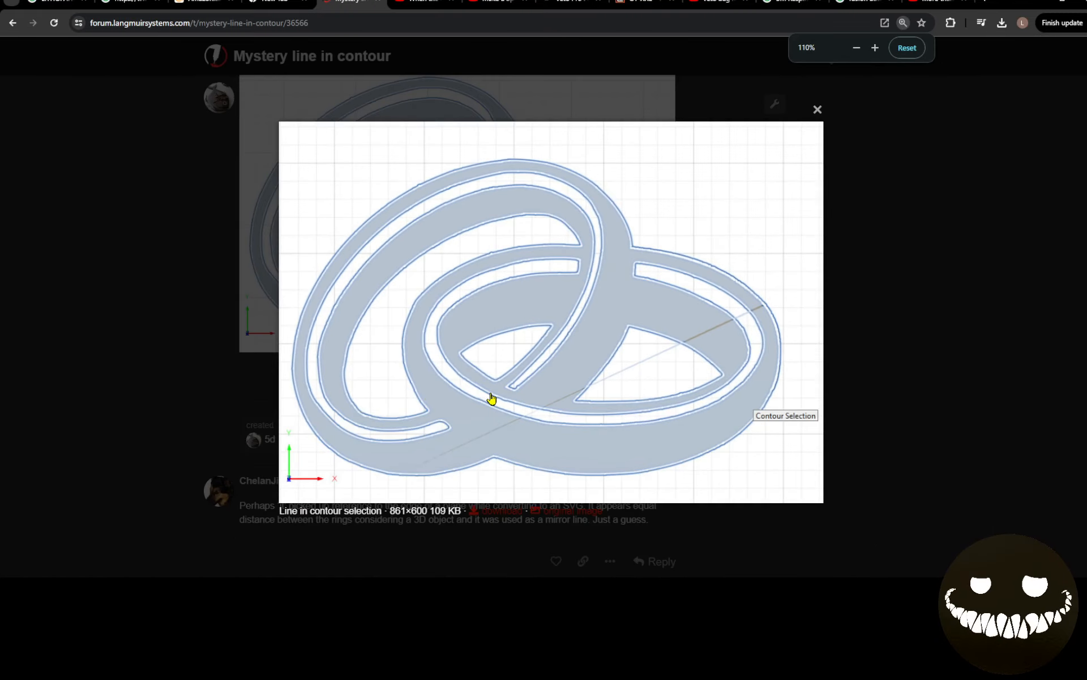
pyautogui.click(817, 109)
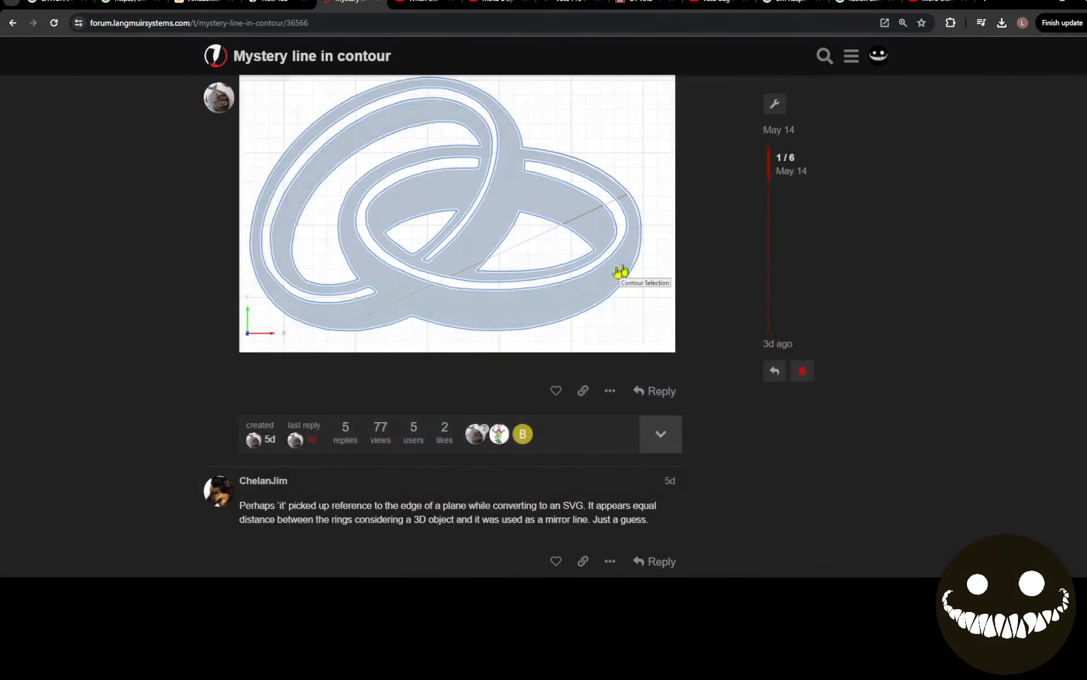
pyautogui.click(544, 274)
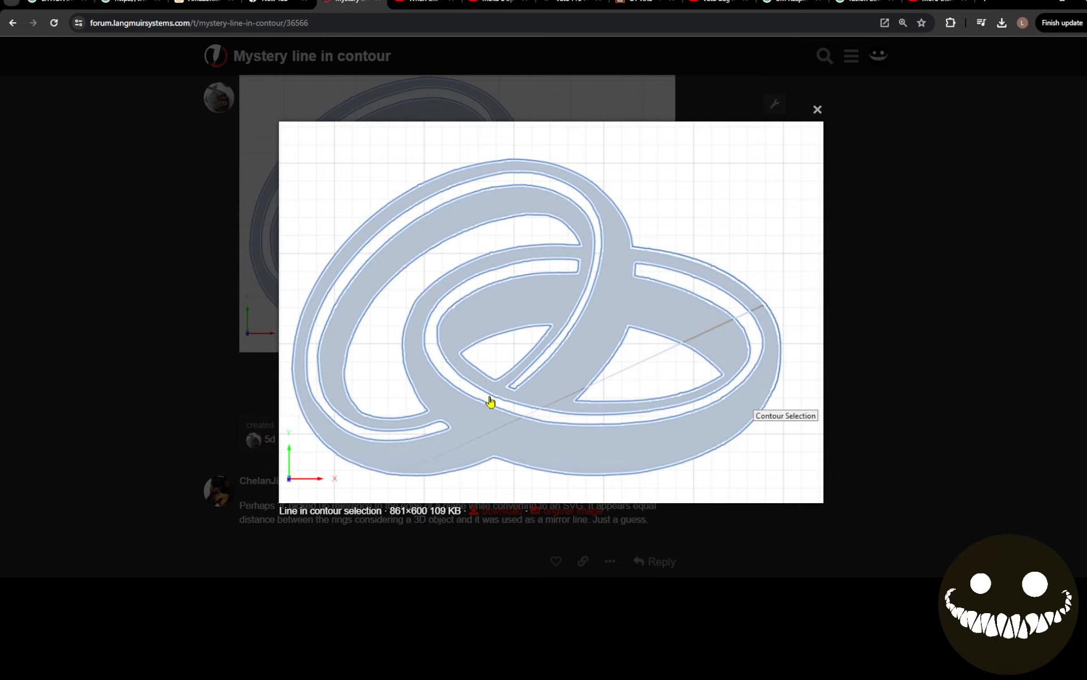
pyautogui.keyDown('ctrl'); pyautogui.scroll(5, 391, 420); pyautogui.keyUp('ctrl')
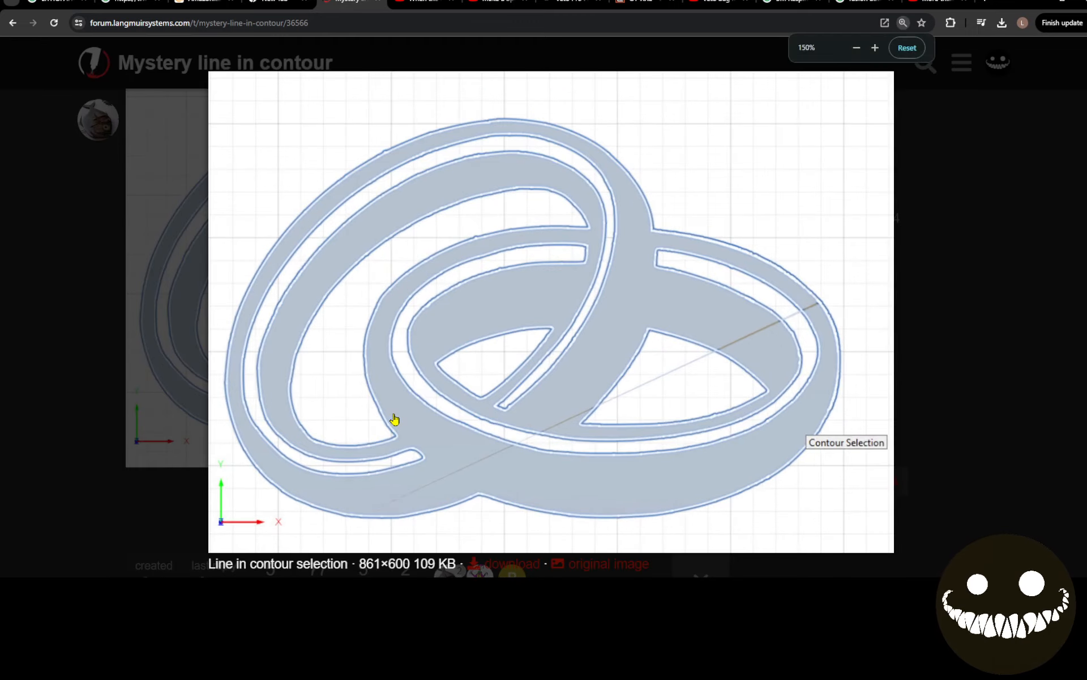
pyautogui.keyDown('ctrl'); pyautogui.scroll(2, 395, 420); pyautogui.keyUp('ctrl')
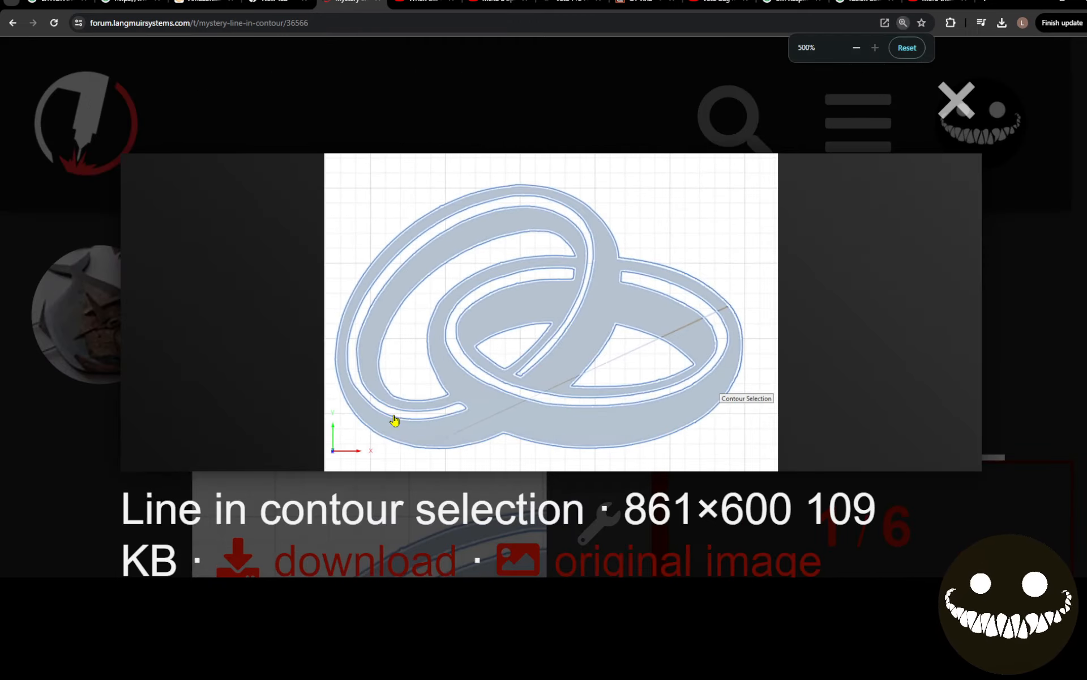
pyautogui.keyDown('ctrl'); pyautogui.scroll(-3, 395, 420); pyautogui.keyUp('ctrl')
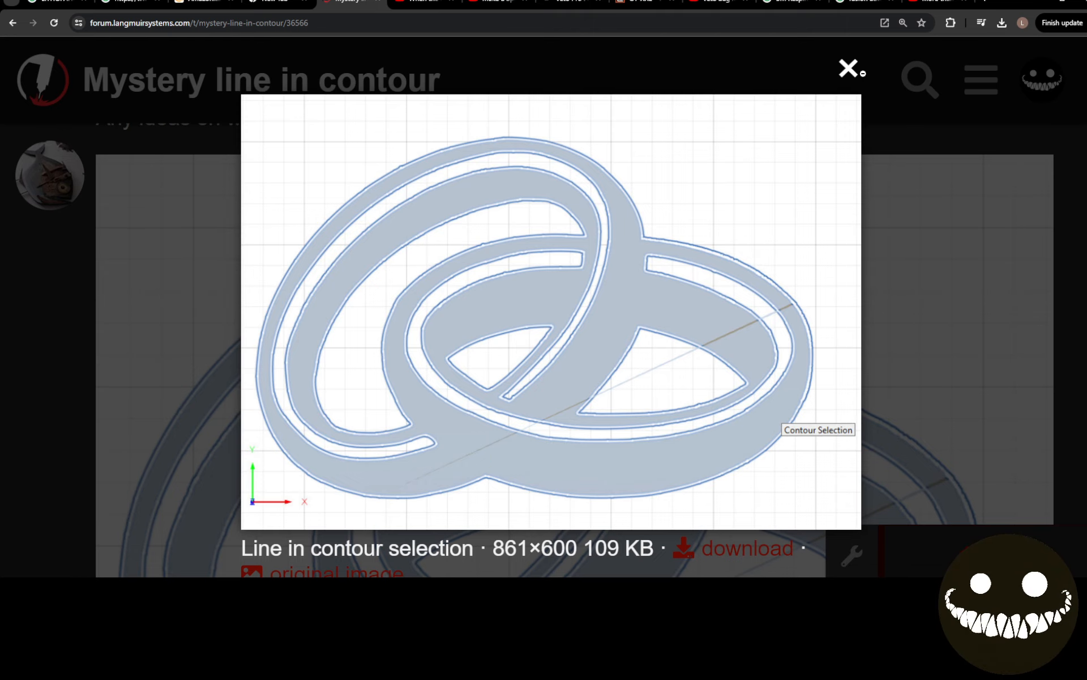
pyautogui.click(852, 75)
# Step: Save the rings image from the first post to Downloads as a JPEG under its suggested file name
pyautogui.scroll(-2, 604, 240)
pyautogui.rightClick(567, 331)
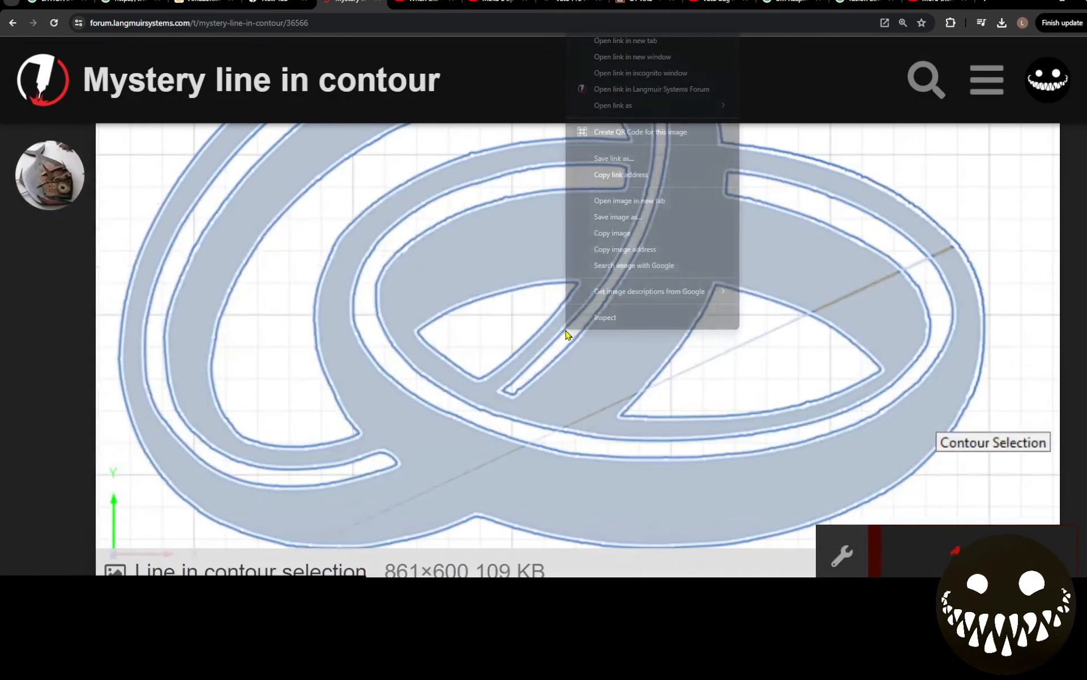
pyautogui.click(653, 217)
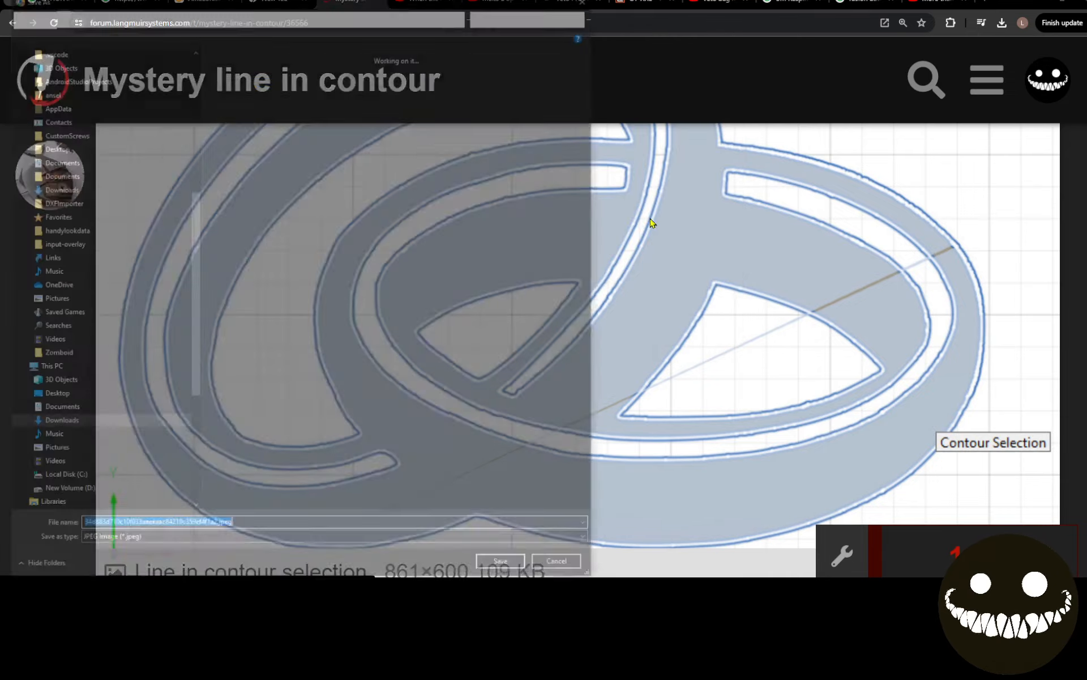
pyautogui.click(496, 572)
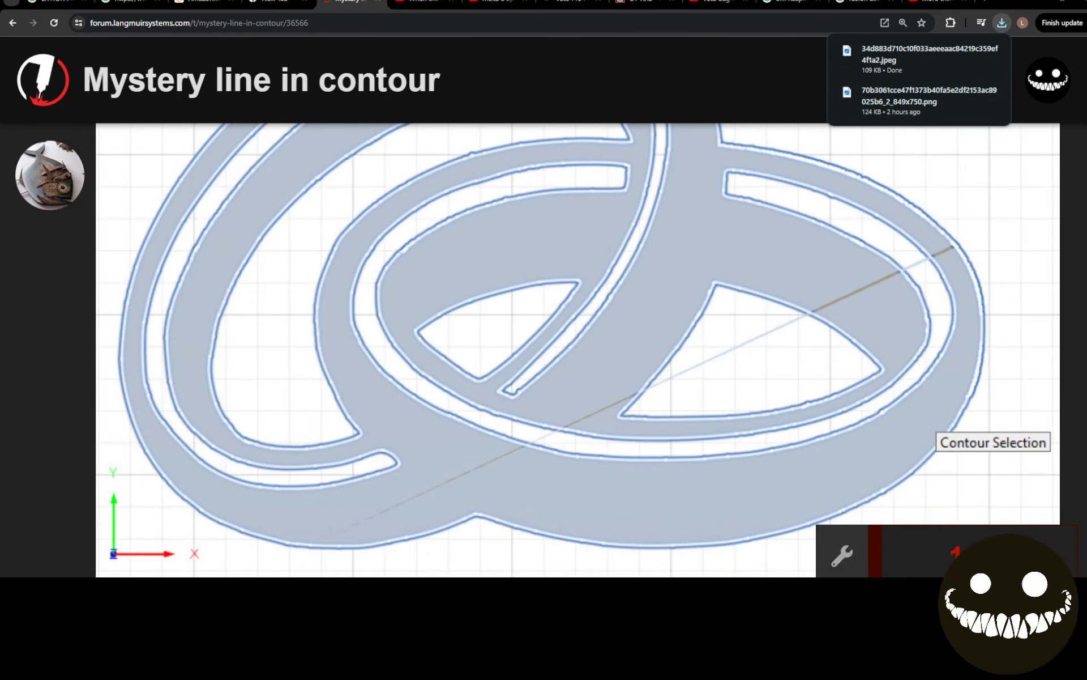
# Step: Switch to Fusion 360 and create a new empty design
pyautogui.moveTo(577, 39); pyautogui.dragTo(586, 1)
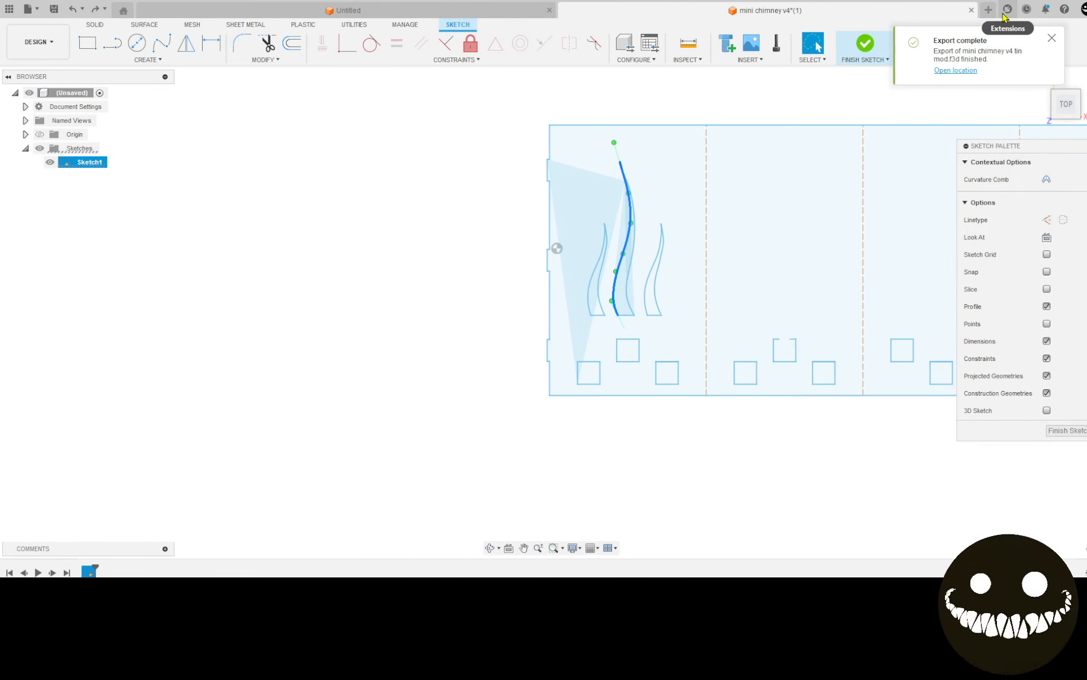
pyautogui.click(989, 10)
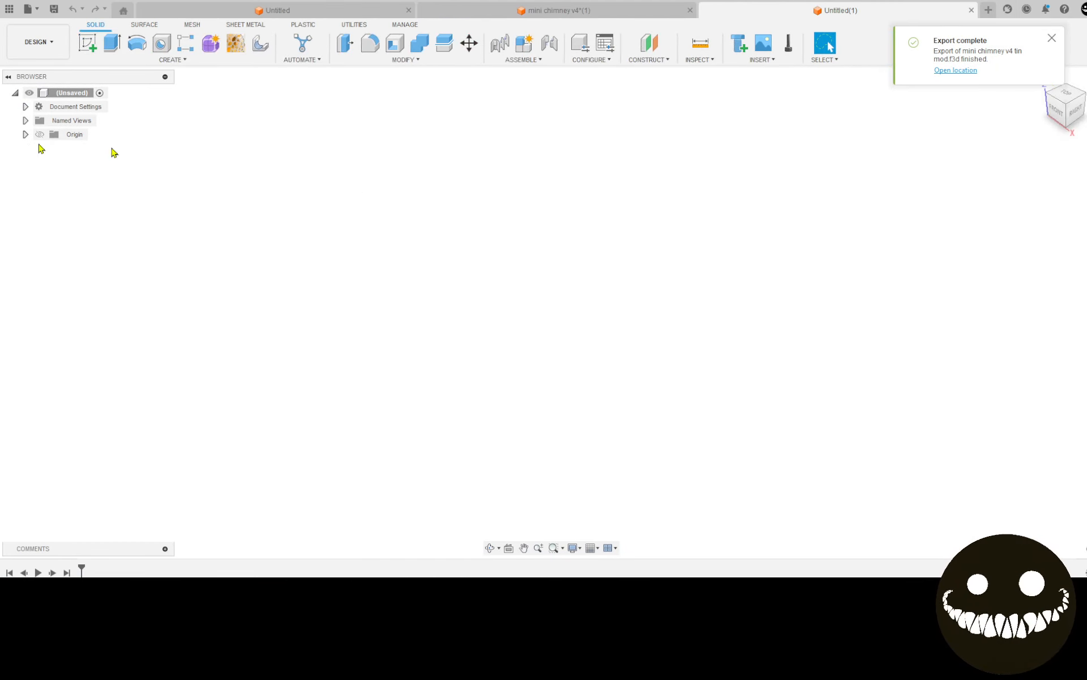
# Step: Start a sketch on the horizontal XY plane and place the first corner of a two-point rectangle
pyautogui.click(87, 42)
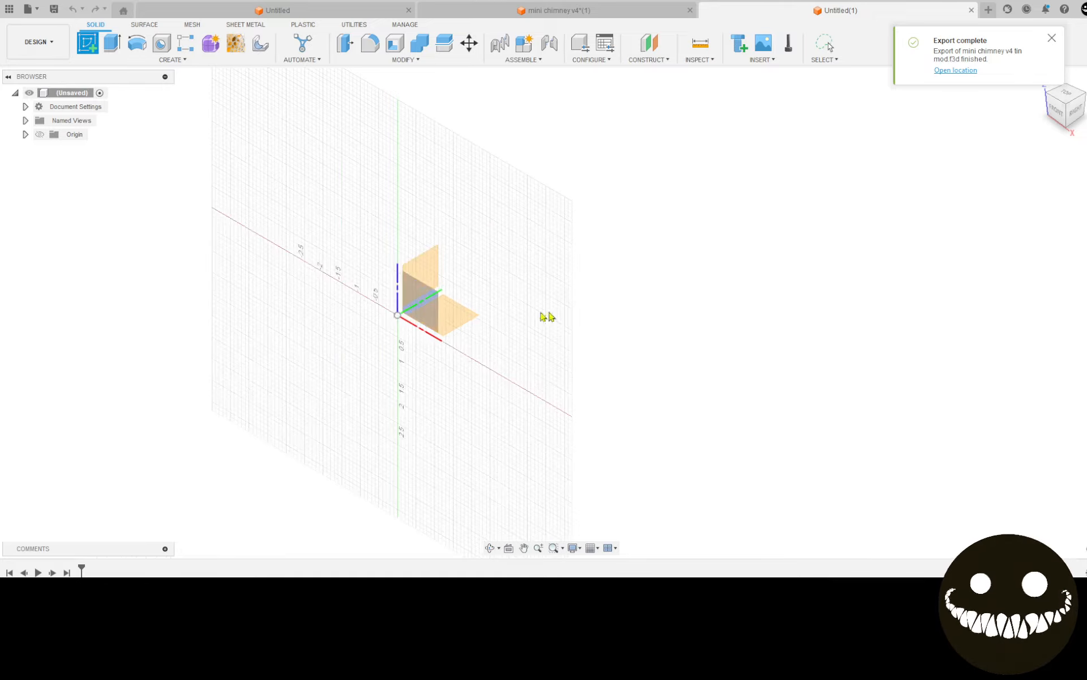
pyautogui.click(520, 315)
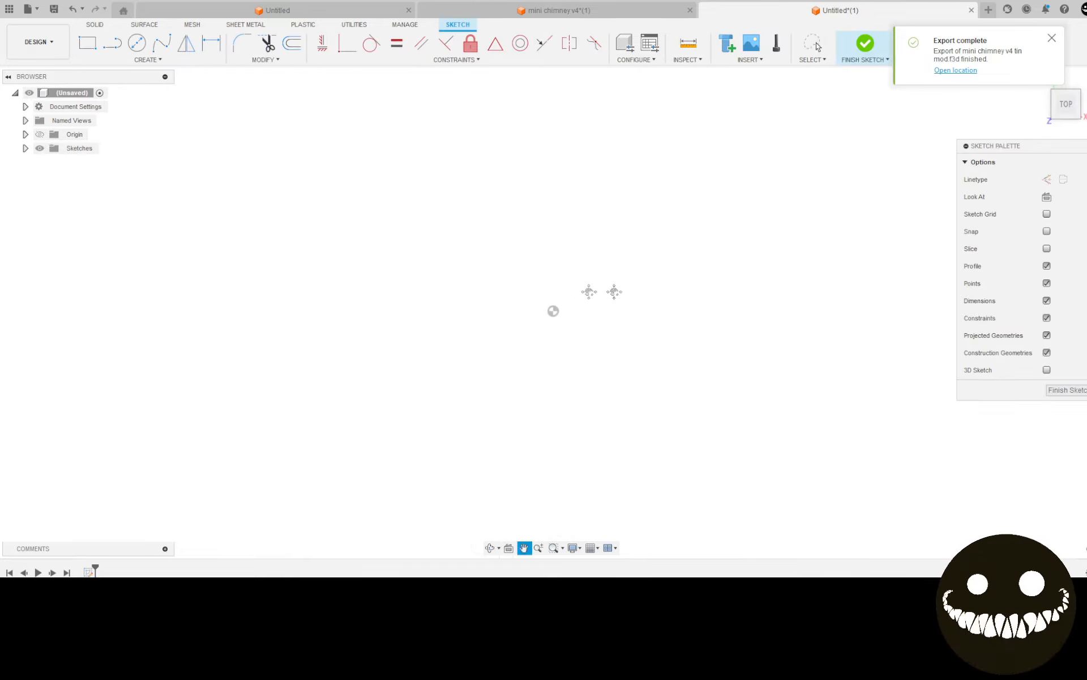
pyautogui.click(87, 42)
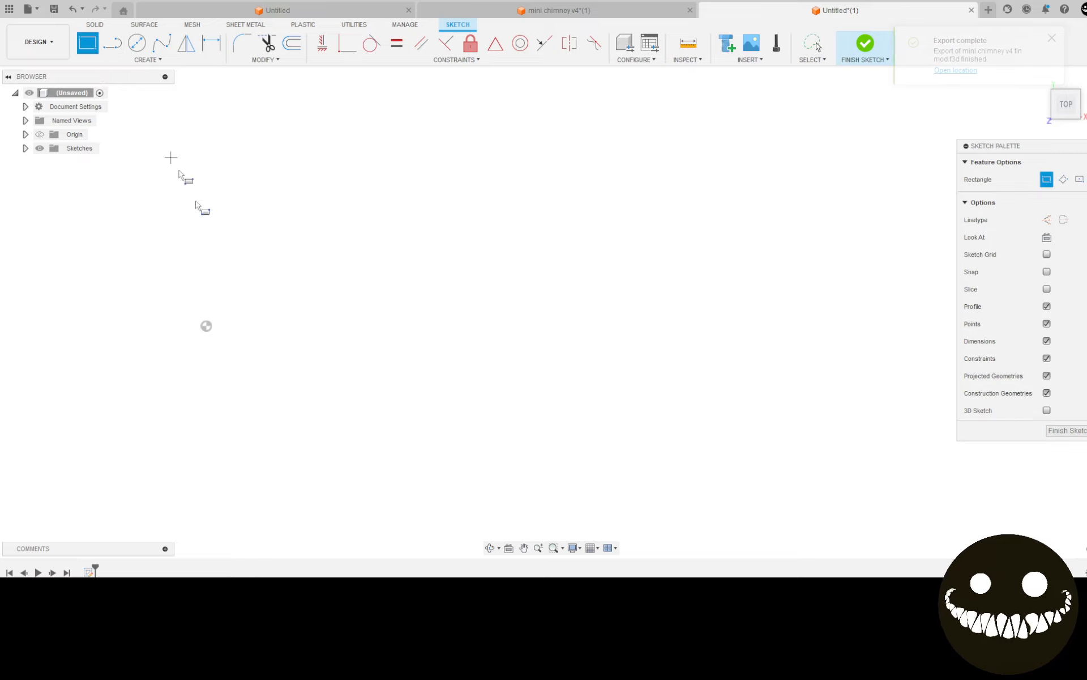
pyautogui.click(160, 196)
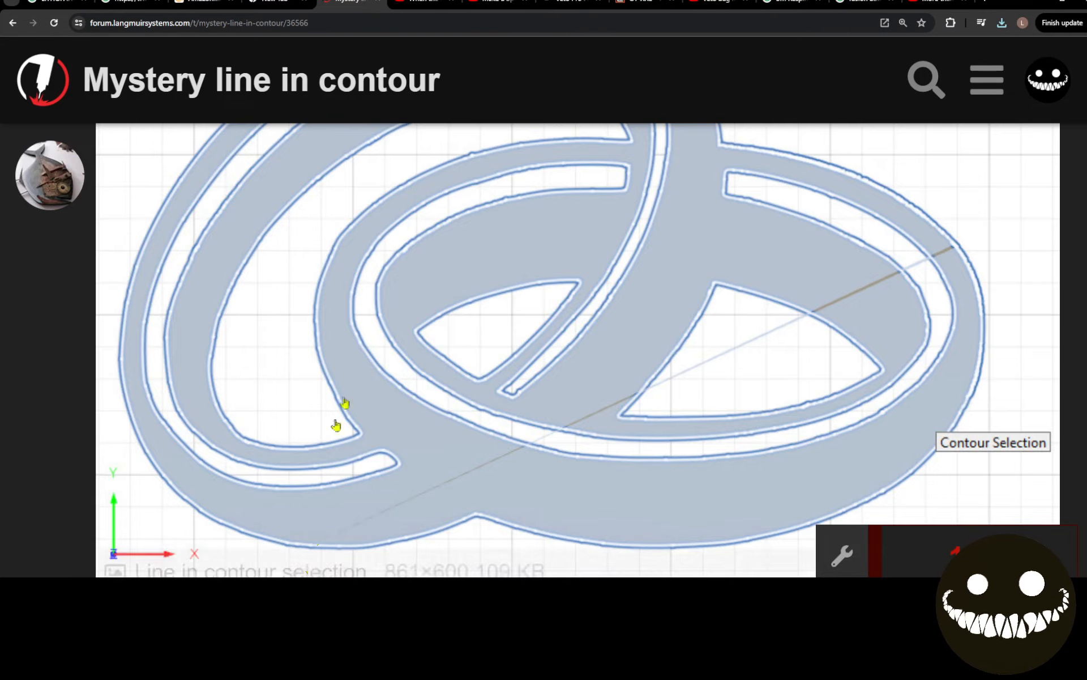
# Step: Switch to the browser, review the "Mystery line in contour" rings image and replies, and reopen the thread from the topic list
pyautogui.scroll(3, 364, 369)
pyautogui.keyDown('ctrl'); pyautogui.scroll(-2, 364, 366); pyautogui.keyUp('ctrl')
pyautogui.scroll(2, 365, 365)
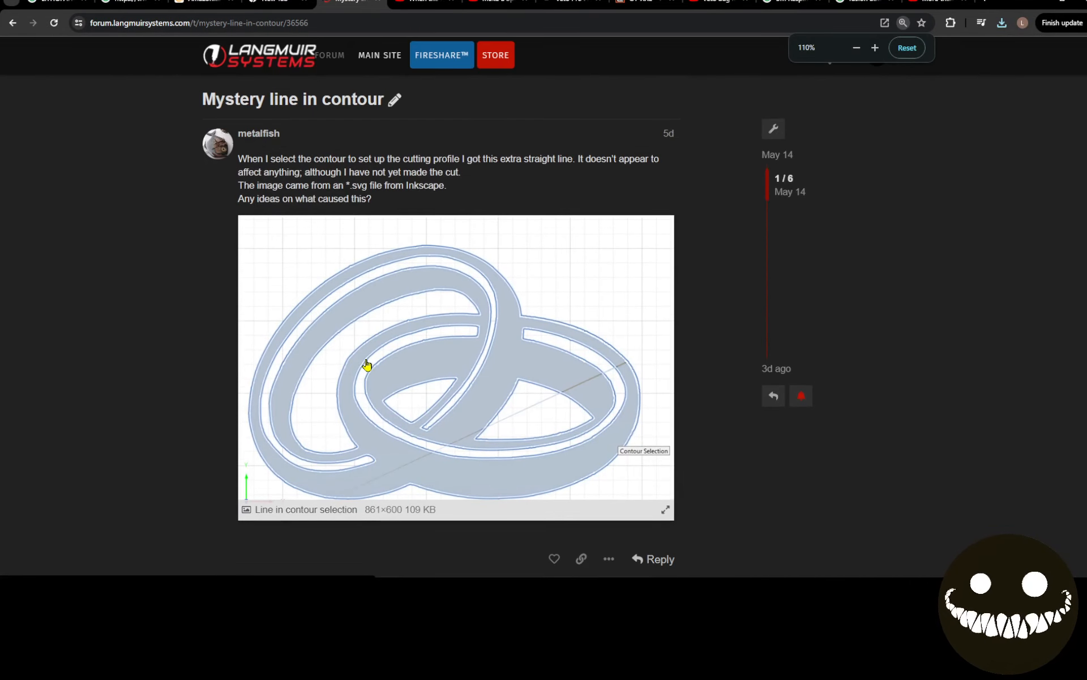
pyautogui.scroll(-9, 365, 368)
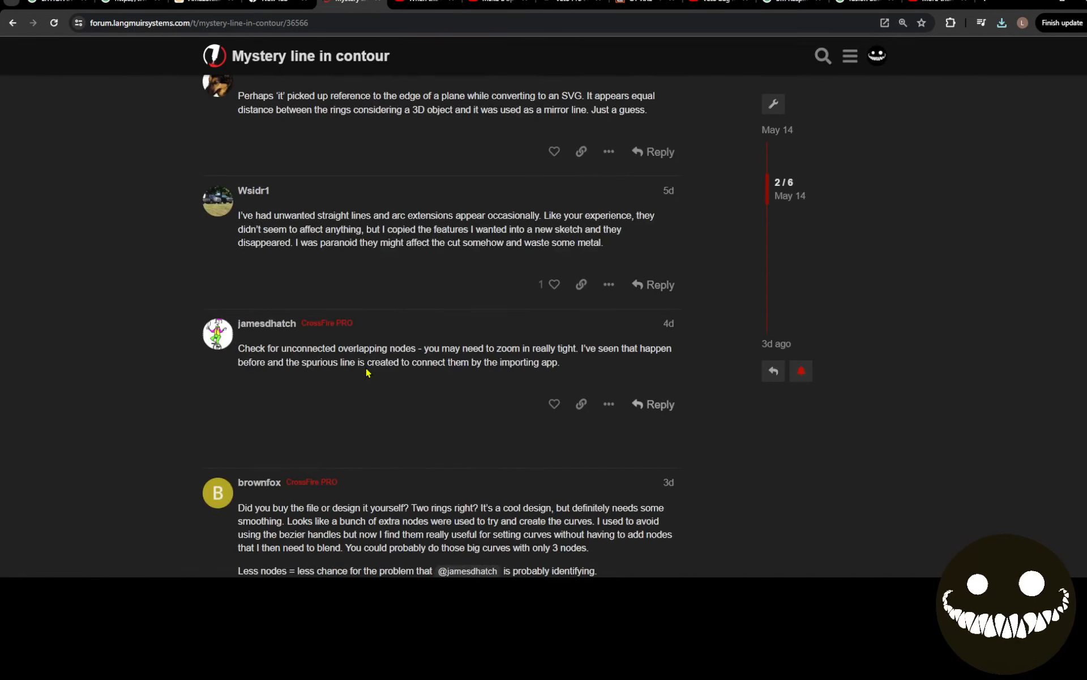
pyautogui.scroll(-9, 366, 374)
pyautogui.scroll(15, 366, 376)
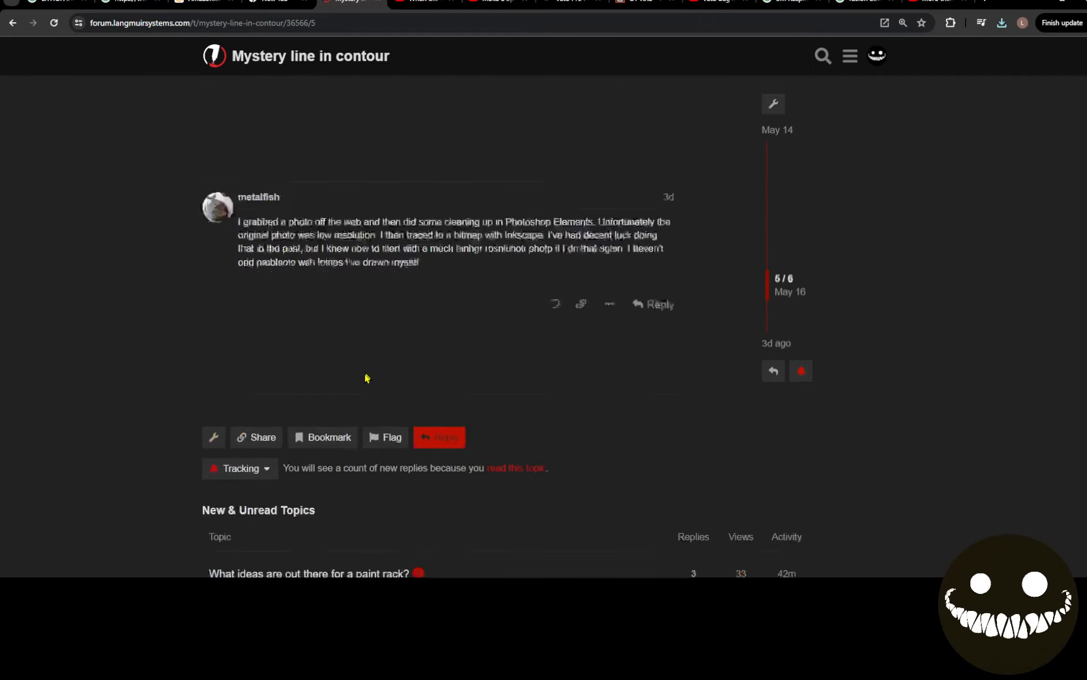
pyautogui.scroll(2, 362, 408)
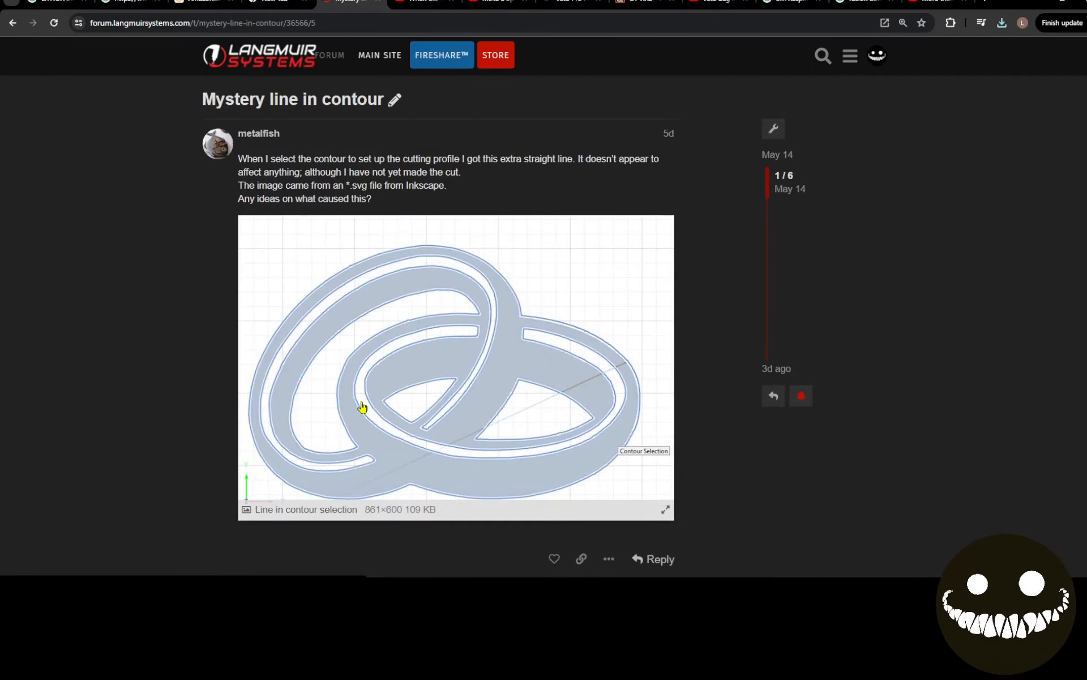
pyautogui.scroll(-12, 360, 405)
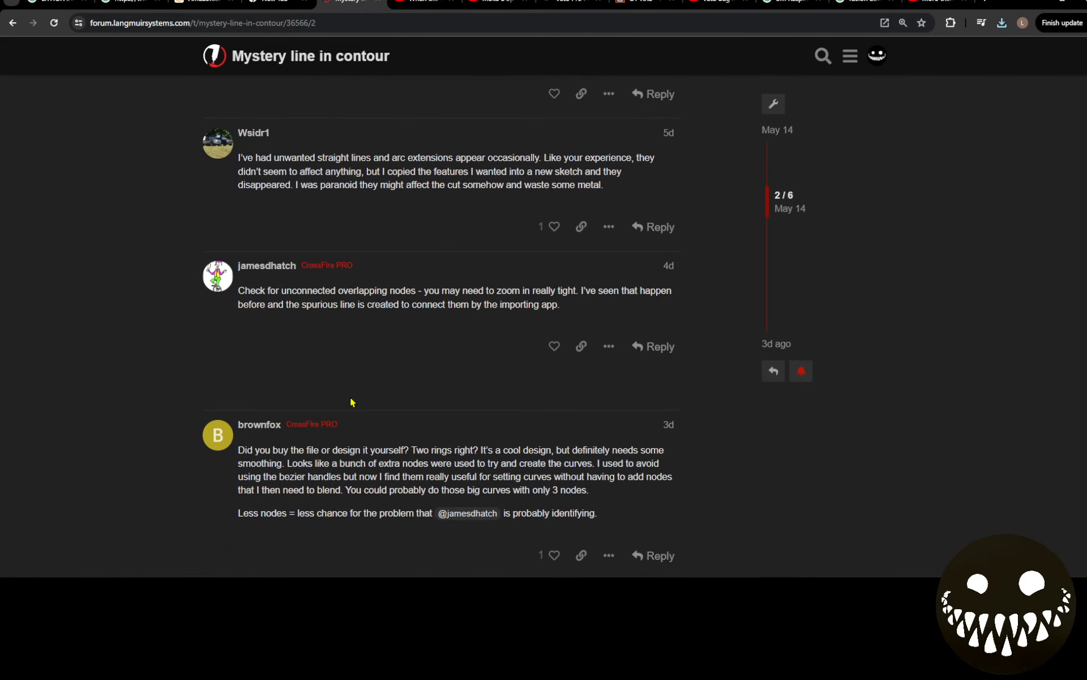
pyautogui.scroll(12, 351, 402)
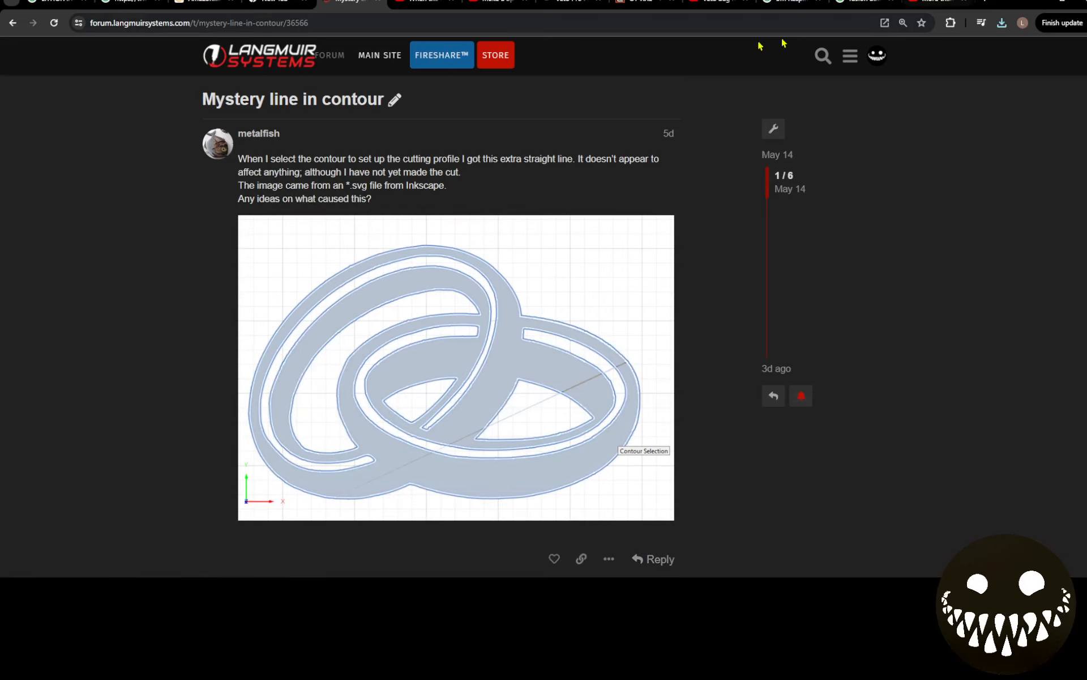
pyautogui.click(12, 22)
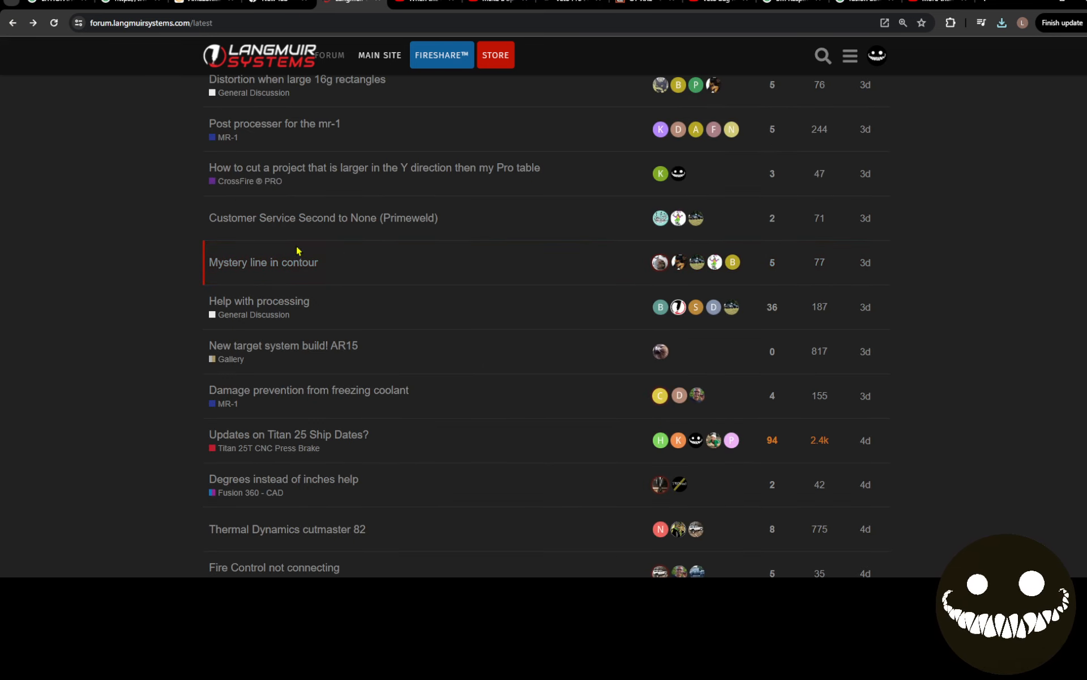
pyautogui.click(311, 262)
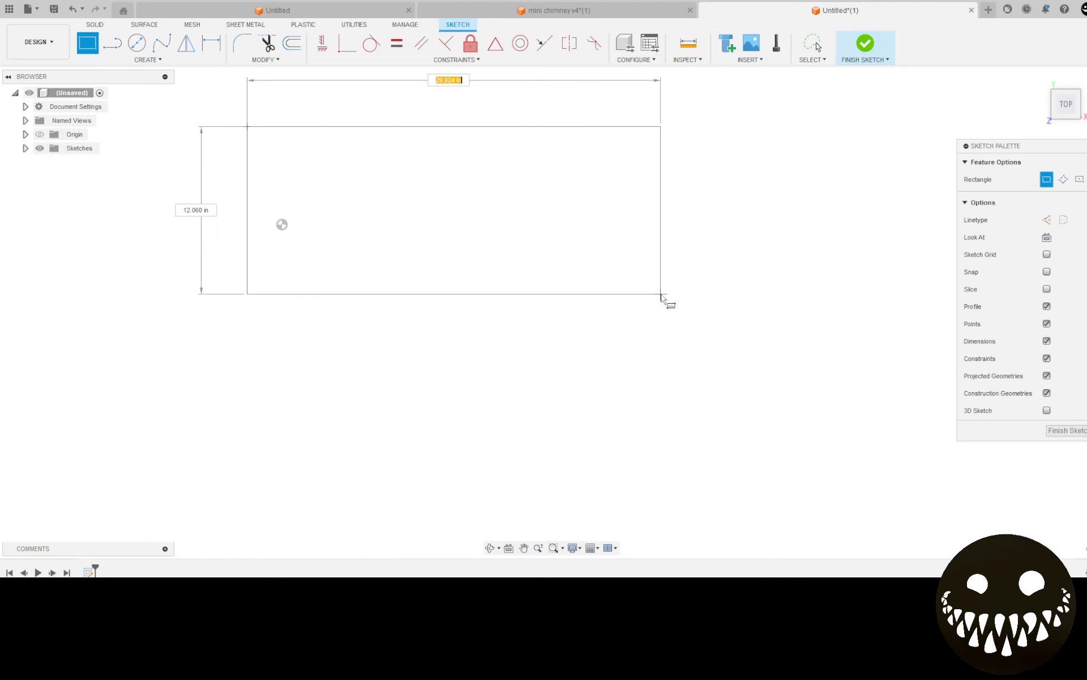
# Step: Switch back to Fusion 360 and finish the rectangle as construction geometry, 12 in wide and 6 in high
pyautogui.scroll(-2, 669, 328)
pyautogui.moveTo(706, 415); pyautogui.dragTo(619, 182, button='middle')
pyautogui.moveTo(709, 362); pyautogui.dragTo(651, 465, button='middle')
pyautogui.scroll(-1, 629, 396)
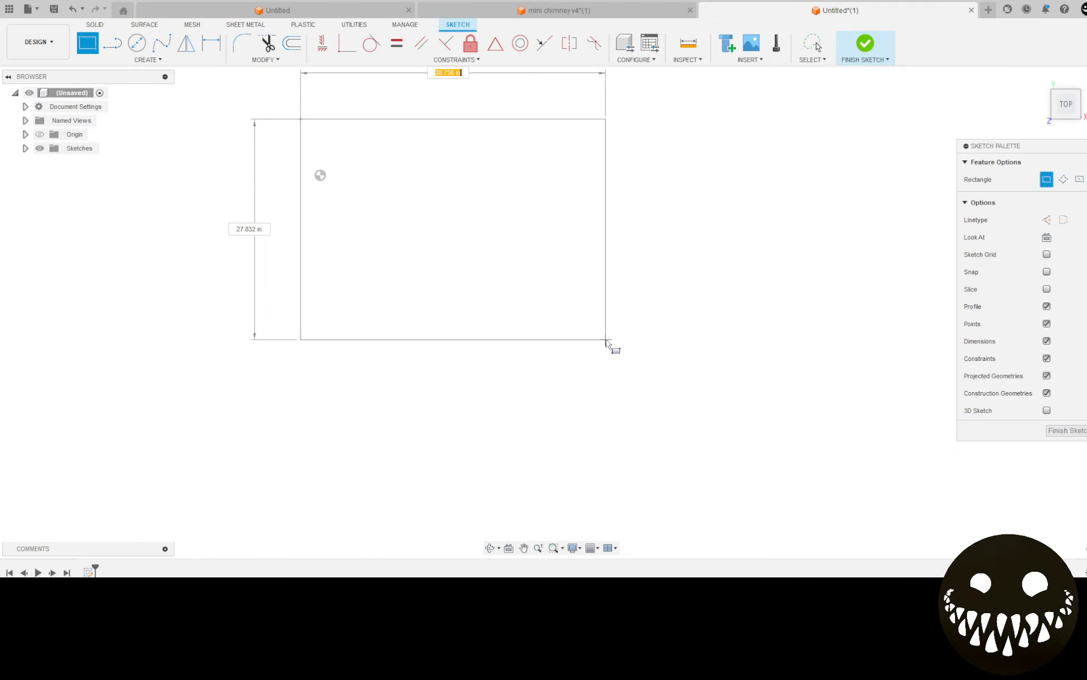
pyautogui.scroll(-1, 606, 334)
pyautogui.moveTo(589, 275); pyautogui.dragTo(619, 419, button='middle')
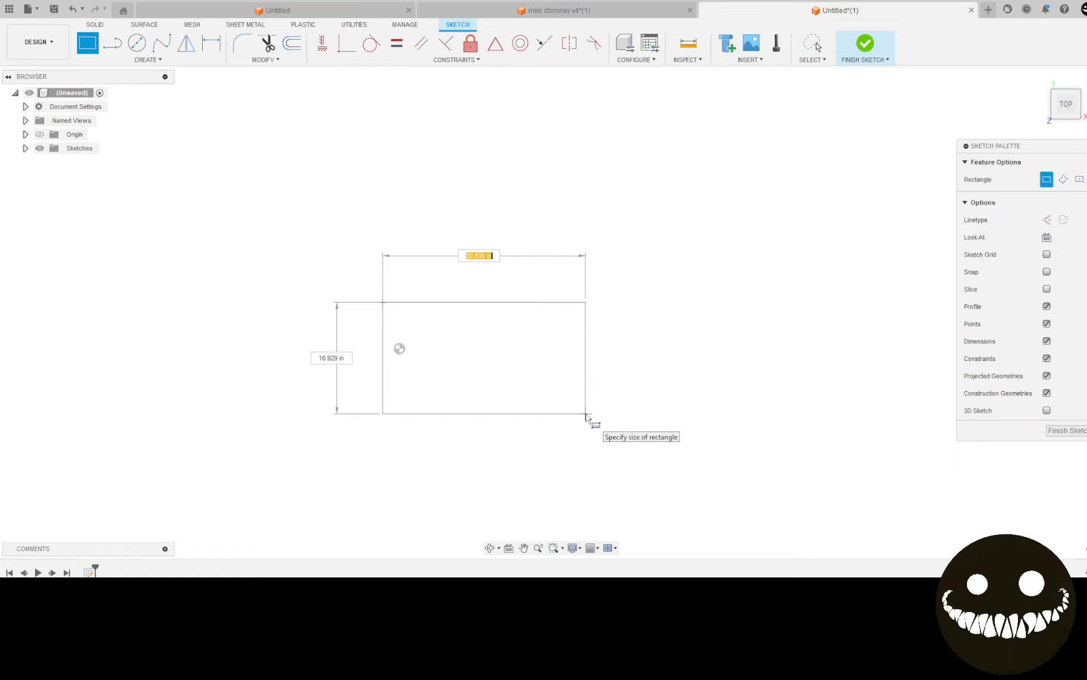
pyautogui.click(1050, 219)
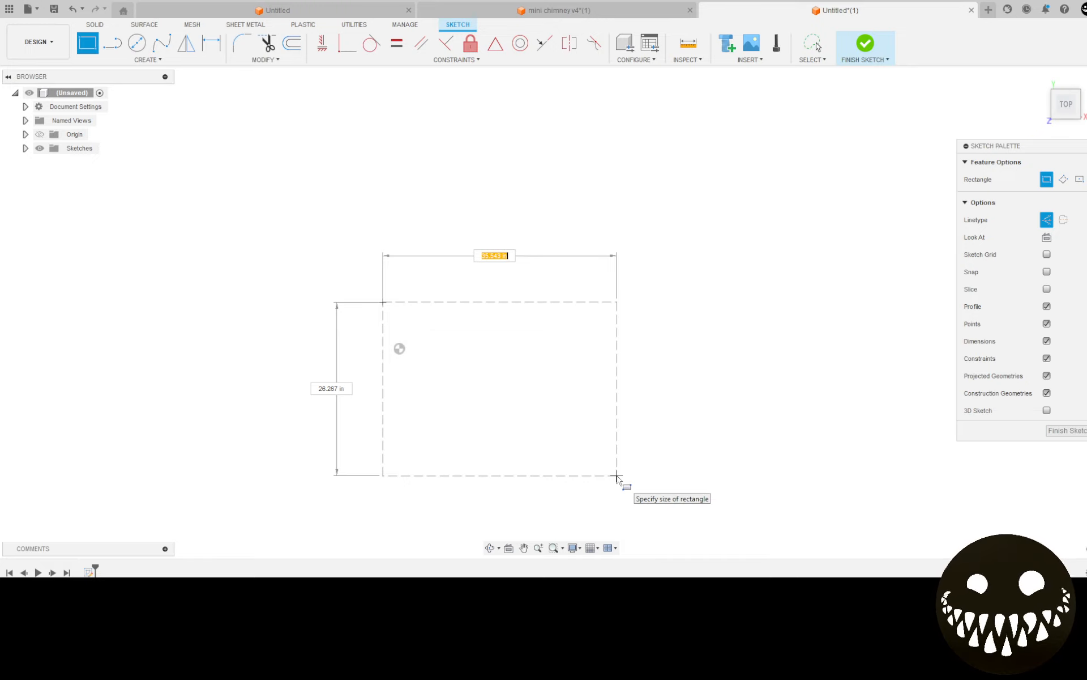
pyautogui.write('12')
pyautogui.press('Tab')
pyautogui.write('6')
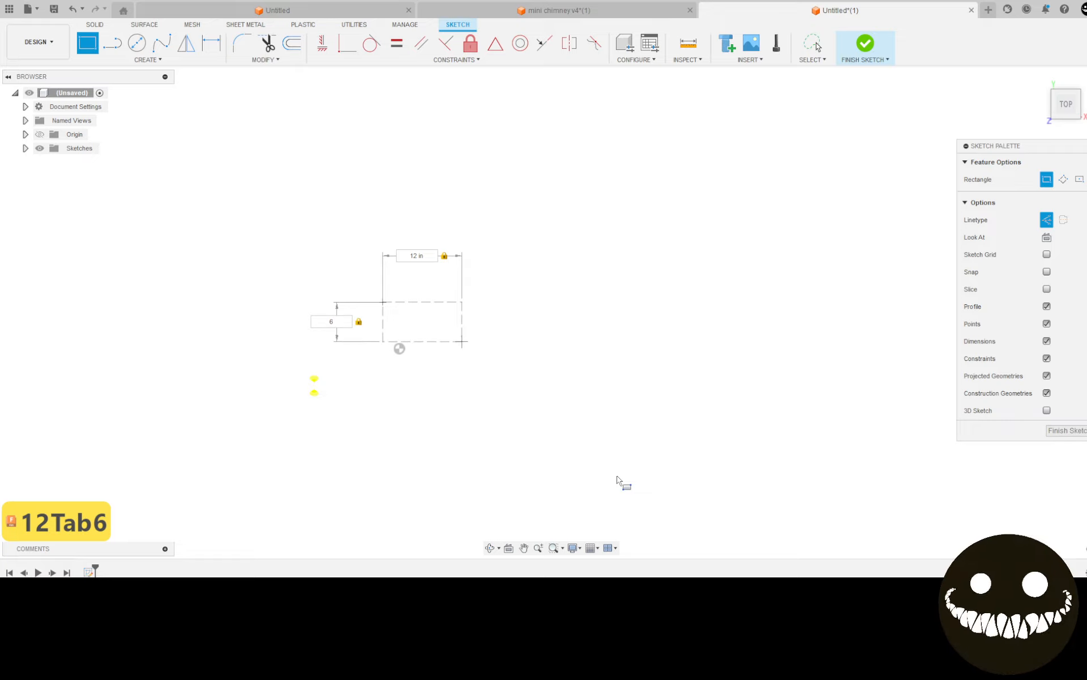
pyautogui.press('Return')
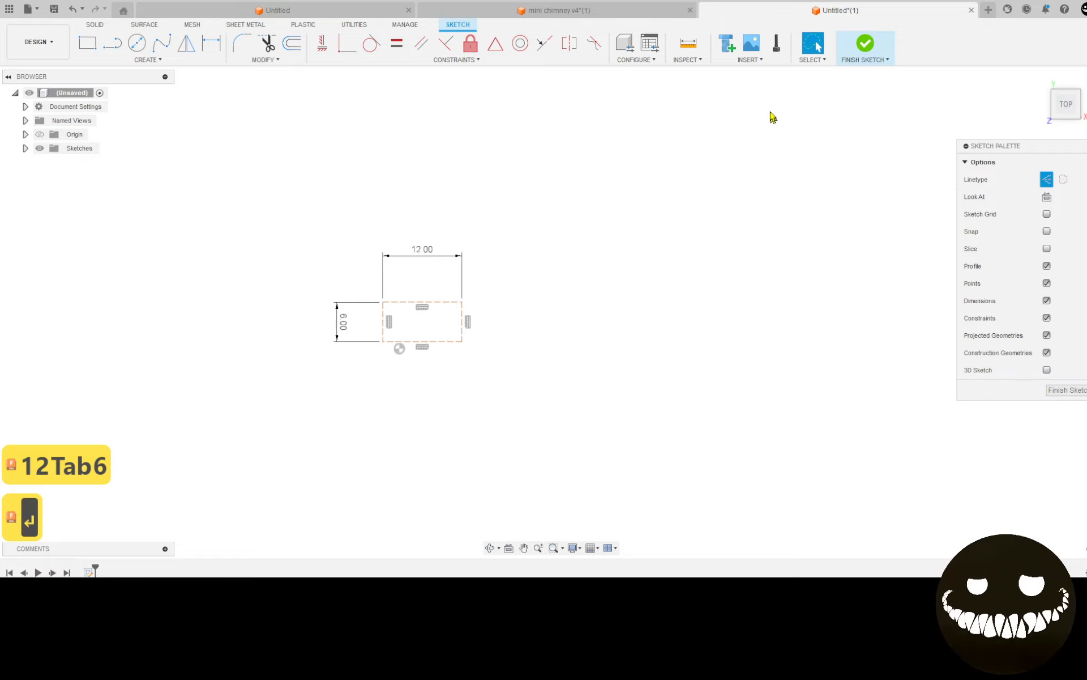
# Step: Insert a canvas from the computer using the saved rings JPEG in Downloads
pyautogui.click(749, 62)
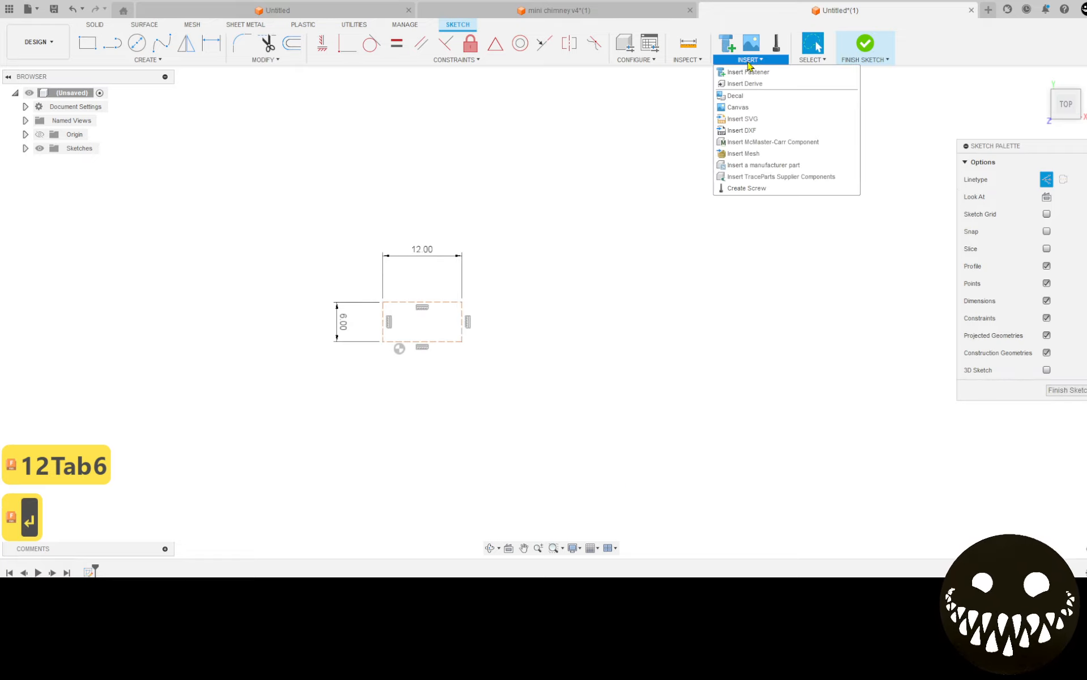
pyautogui.click(763, 107)
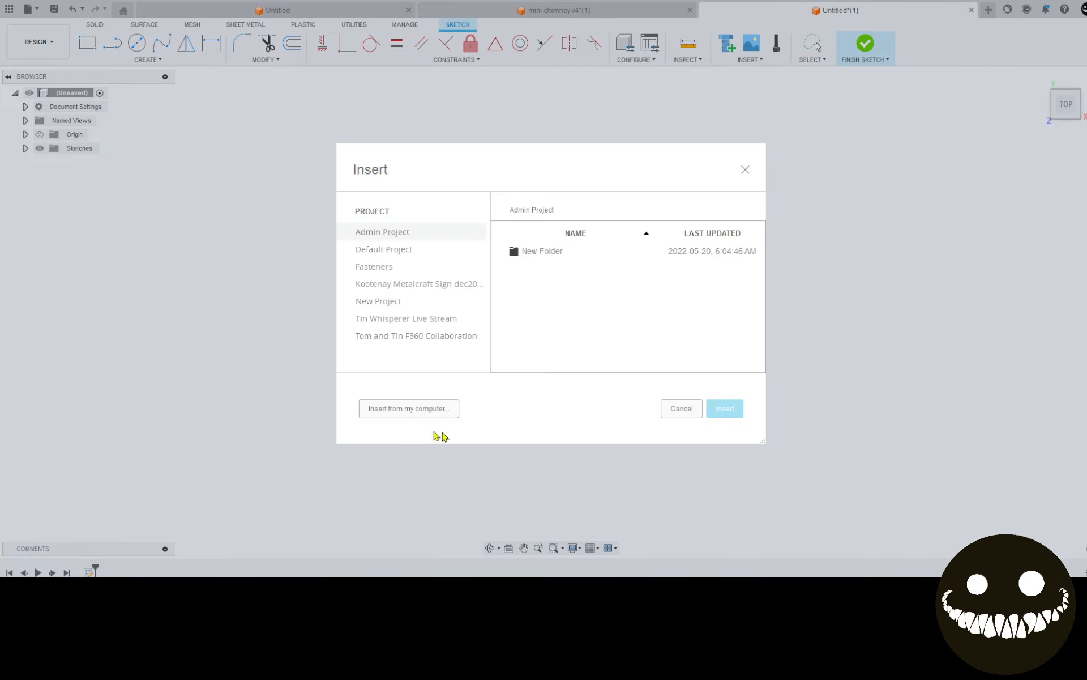
pyautogui.click(419, 408)
pyautogui.click(295, 192)
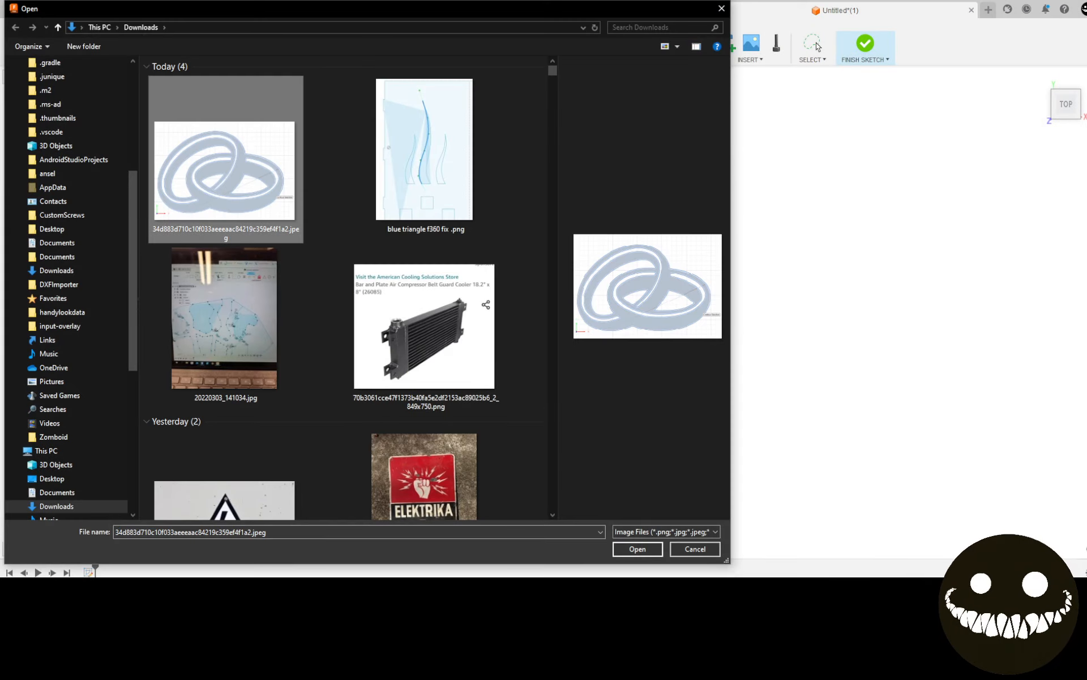
pyautogui.click(637, 548)
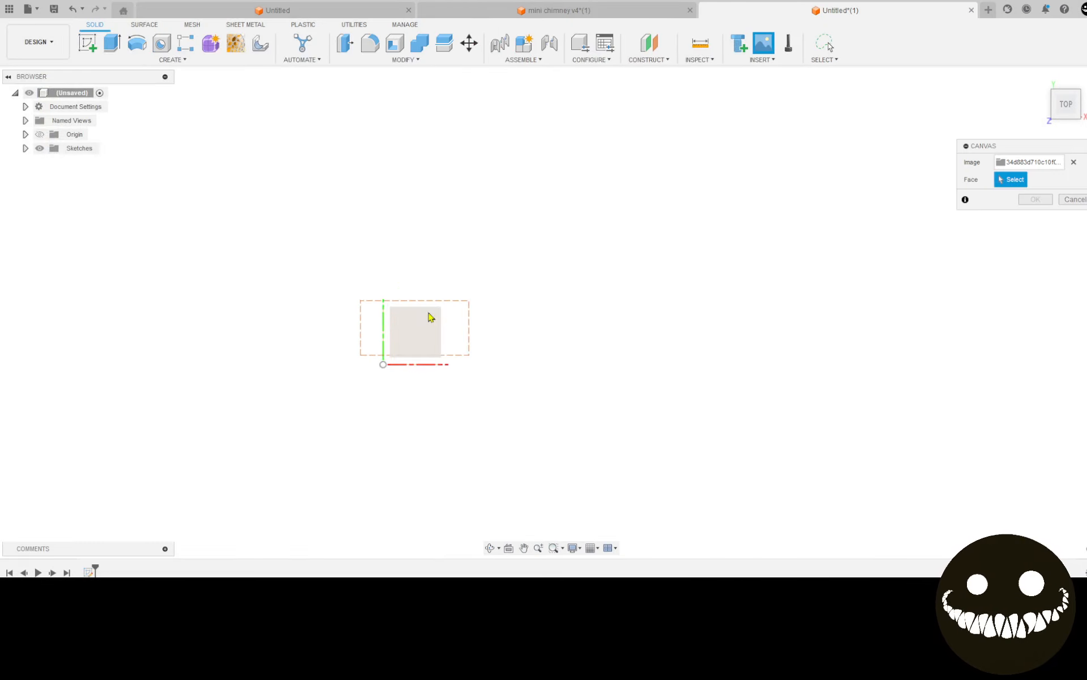
# Step: Place the rings canvas on the XY plane, scaled up uniformly and moved to fill the construction rectangle's height
pyautogui.click(422, 333)
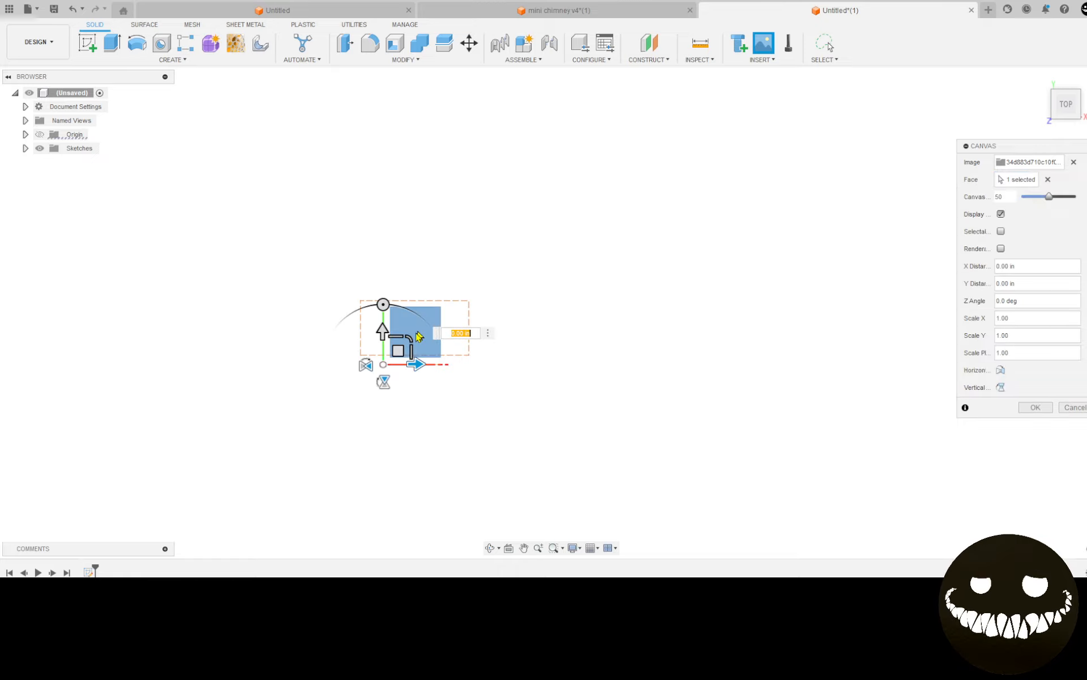
pyautogui.moveTo(408, 338); pyautogui.dragTo(875, 65)
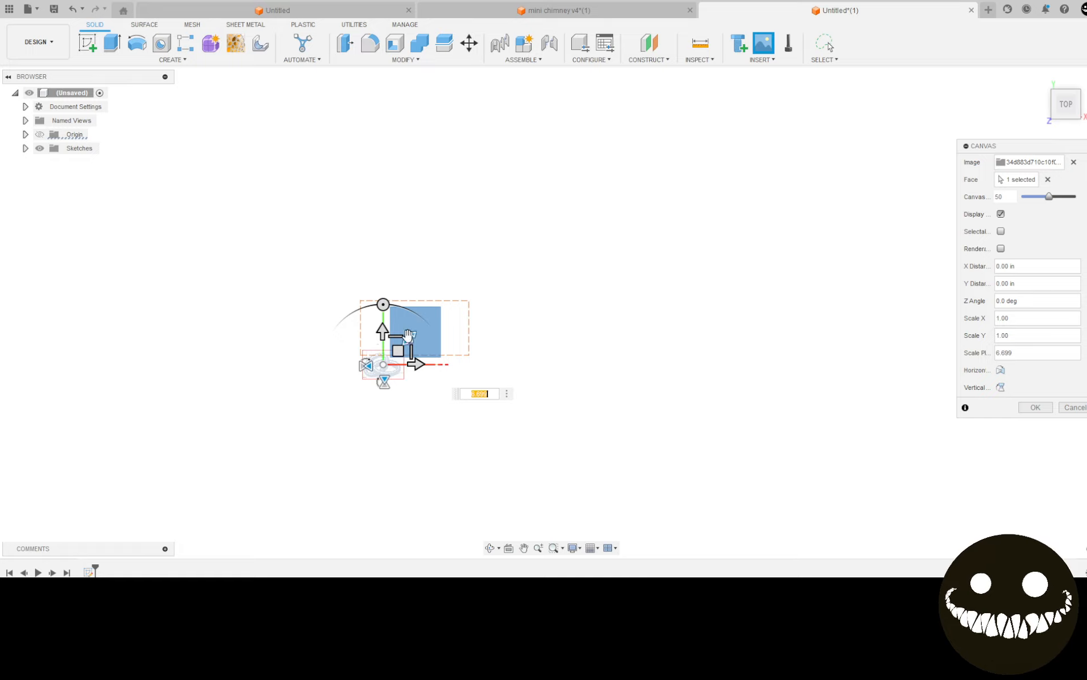
pyautogui.moveTo(408, 336); pyautogui.dragTo(430, 316)
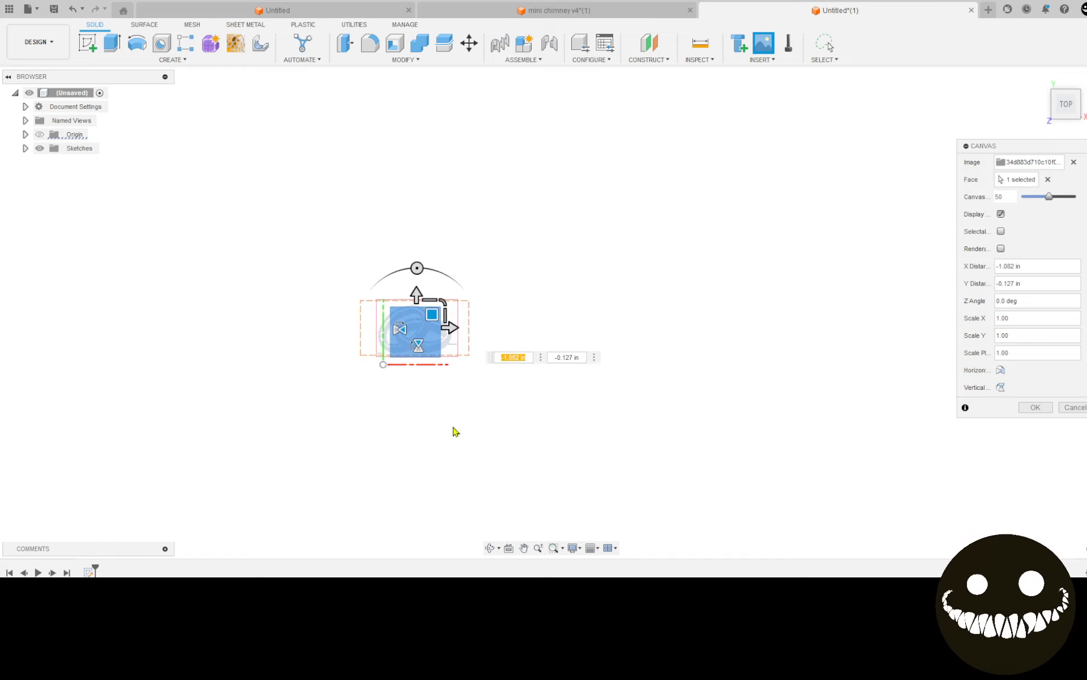
pyautogui.press('Return')
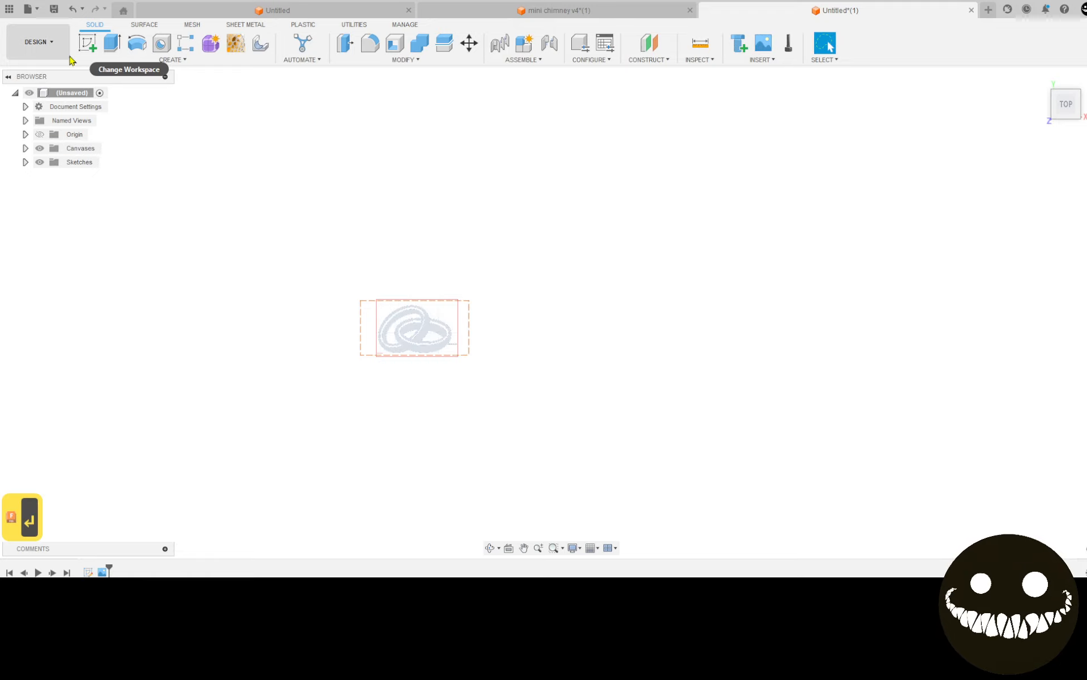
# Step: Start a sketch on the XY plane and draw a tilted ellipse roughly over the left ring's outer edge
pyautogui.click(86, 43)
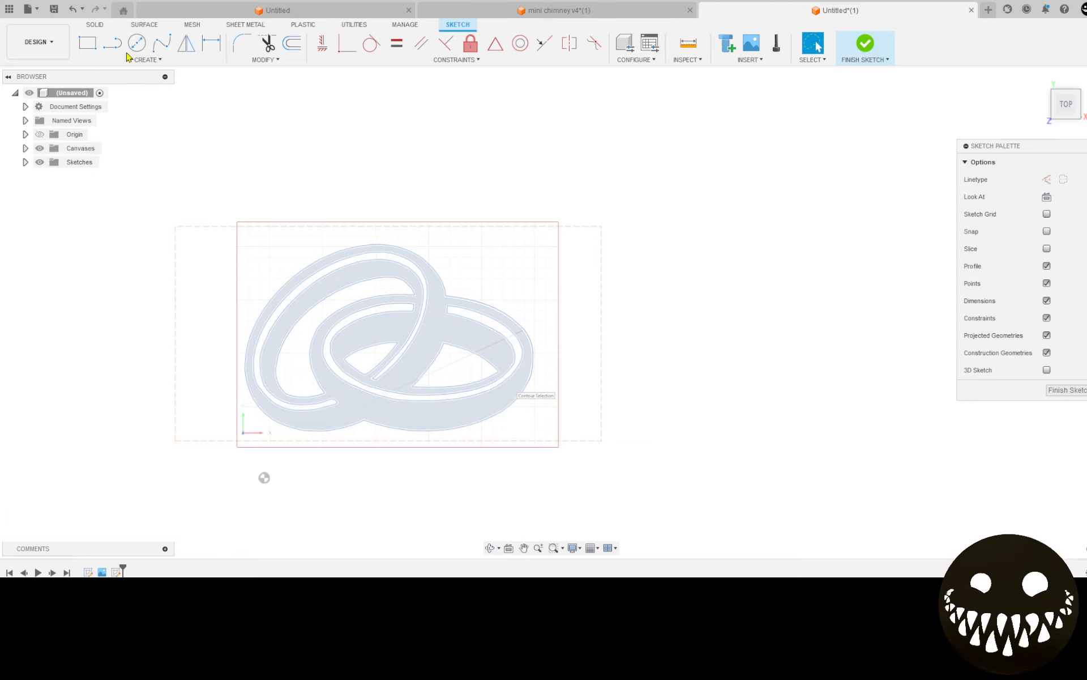
pyautogui.click(147, 60)
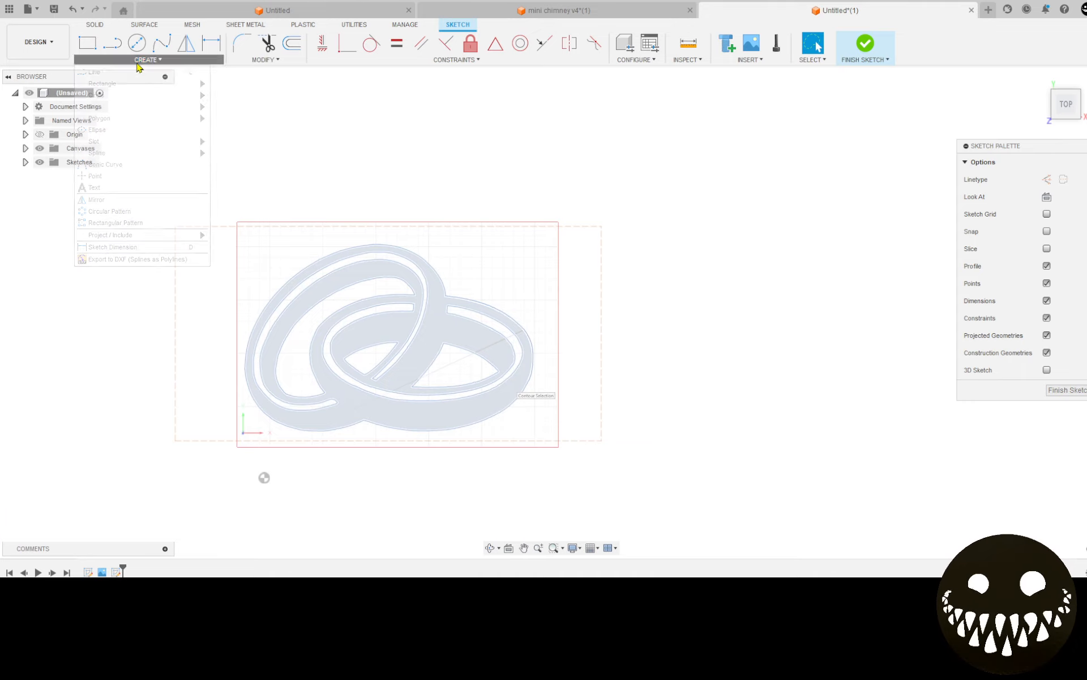
pyautogui.click(148, 130)
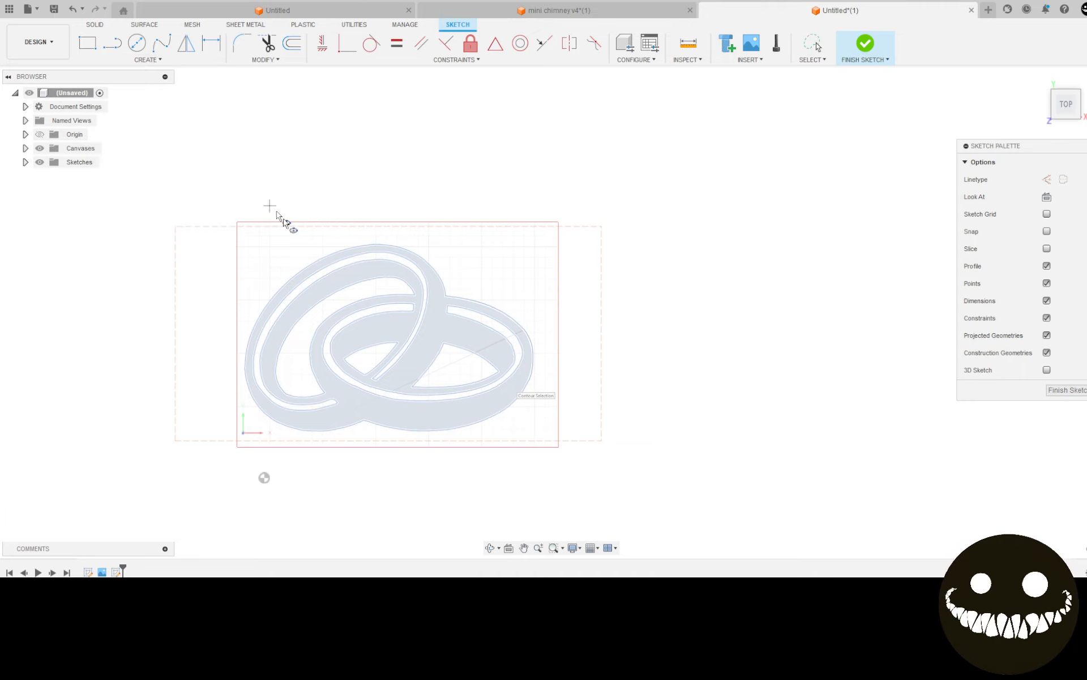
pyautogui.click(336, 335)
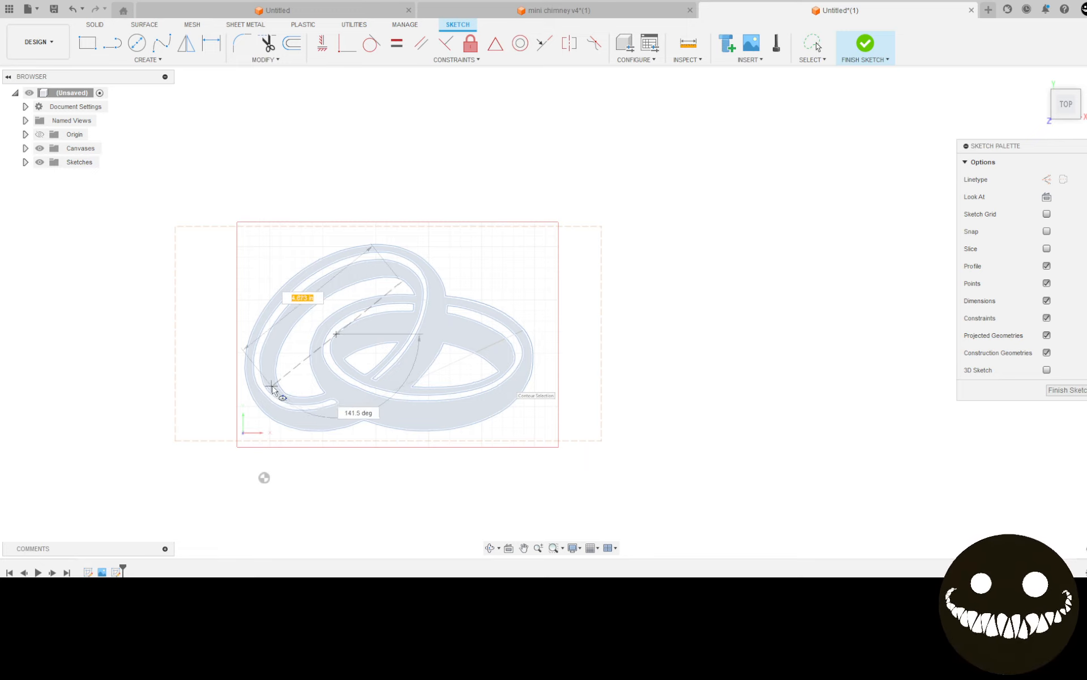
pyautogui.click(254, 396)
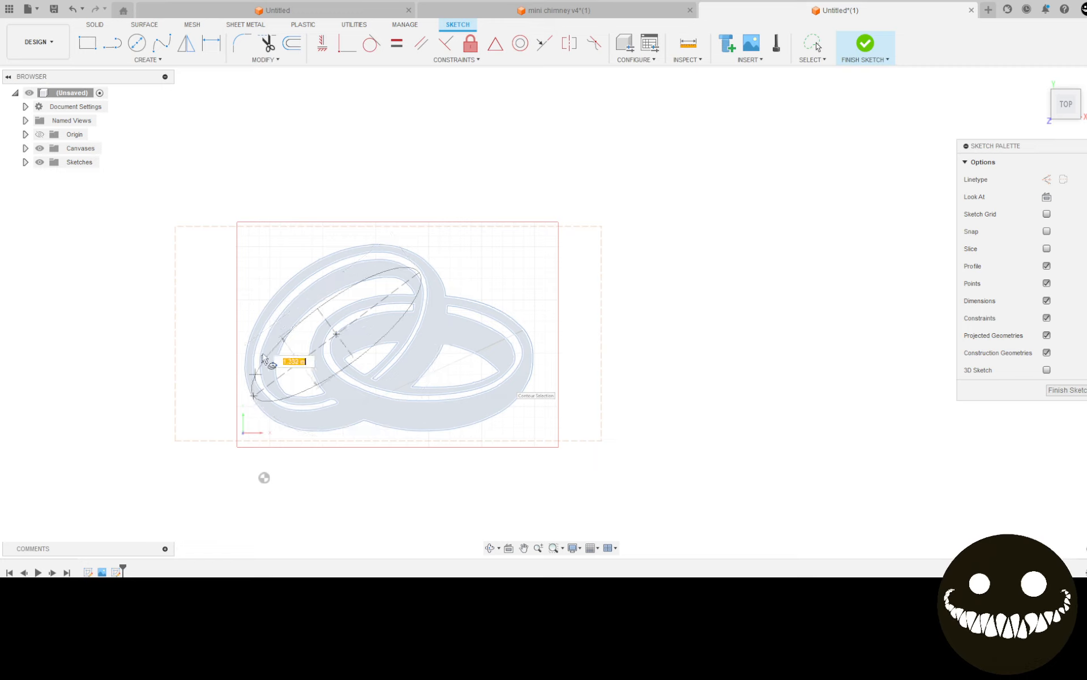
pyautogui.click(260, 302)
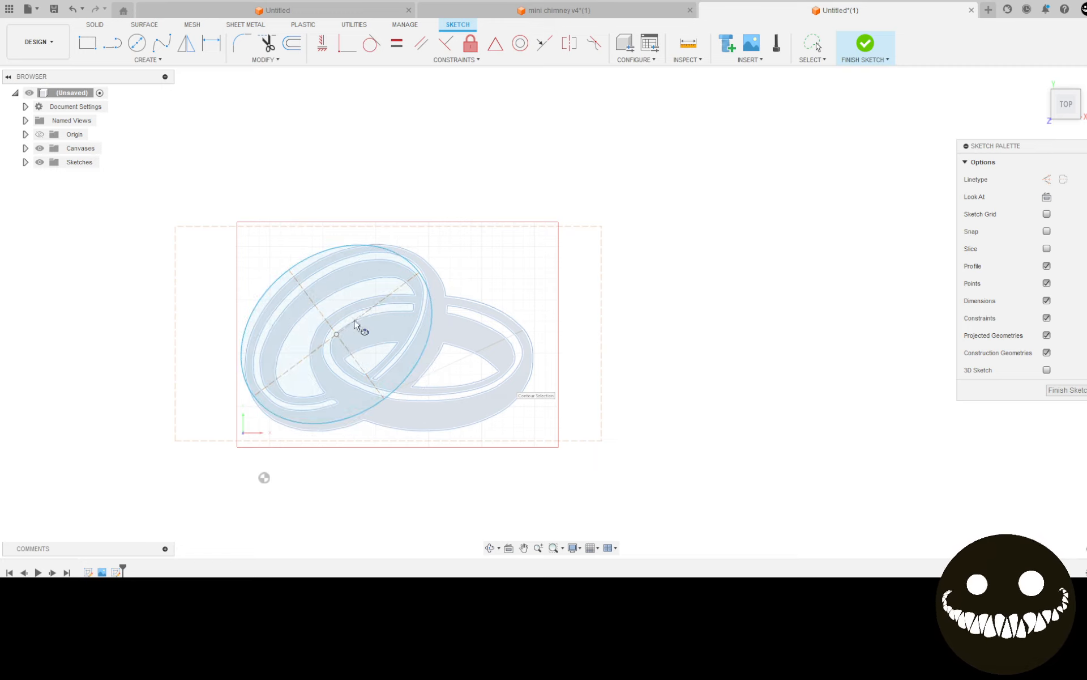
pyautogui.press('Escape')
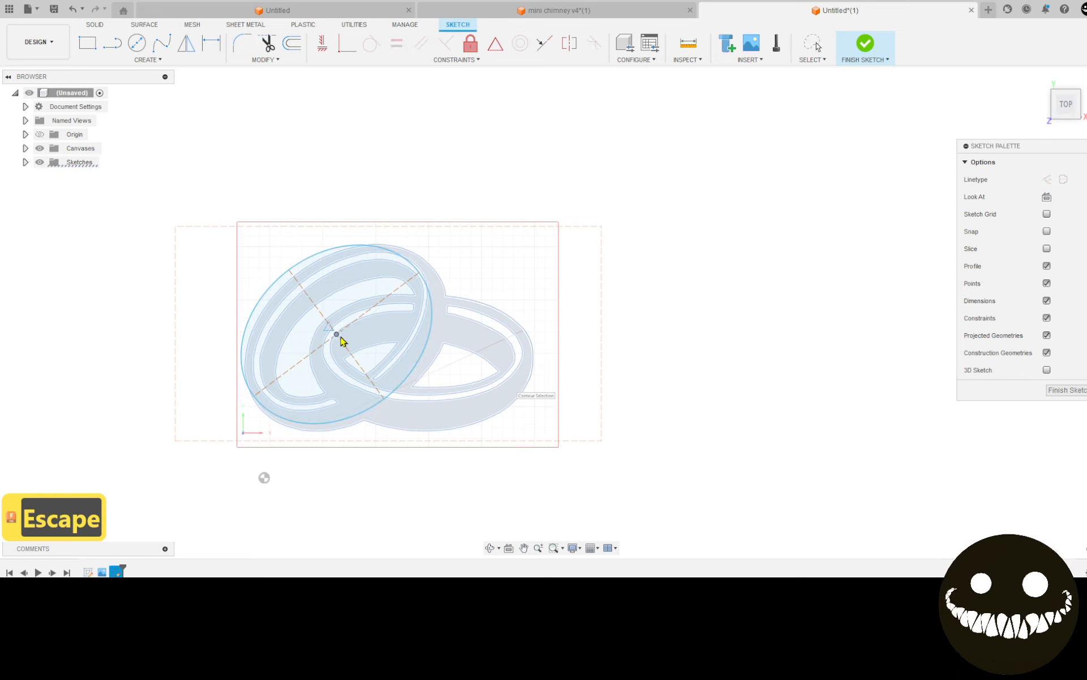
# Step: Adjust the ellipse's centre, size and axes to match the left ring's outer contour on the canvas
pyautogui.moveTo(337, 338); pyautogui.dragTo(345, 340)
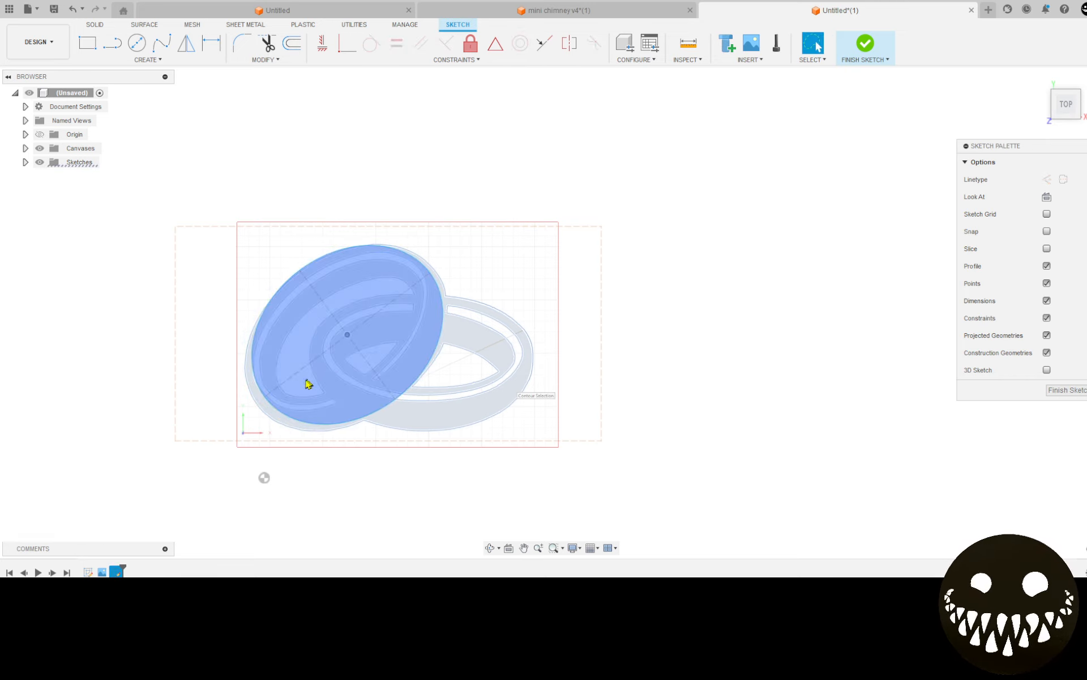
pyautogui.moveTo(272, 411); pyautogui.dragTo(267, 418)
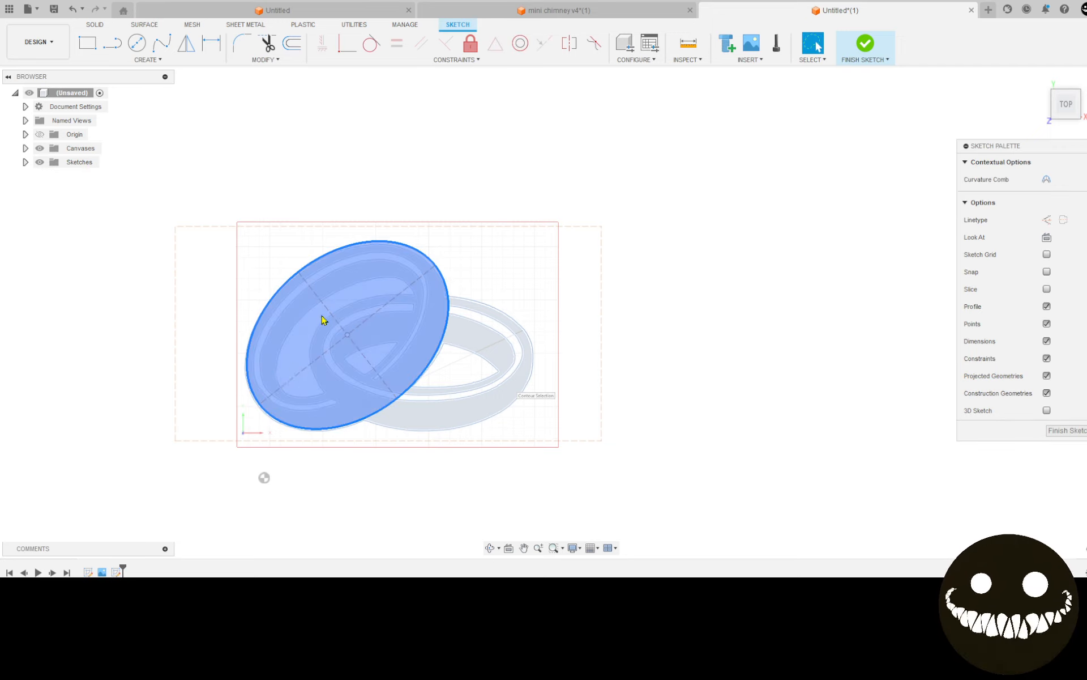
pyautogui.moveTo(320, 307)
pyautogui.mouseDown()
pyautogui.moveTo(311, 315)
pyautogui.moveTo(320, 309)
pyautogui.mouseUp()
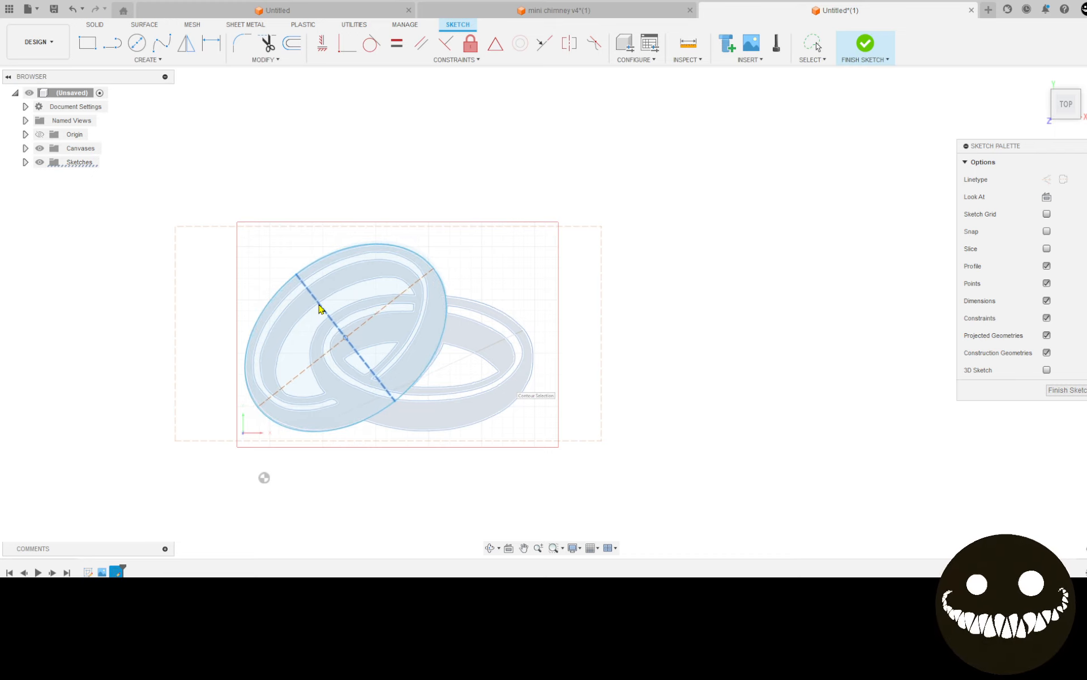
# Step: Draw a tilted ellipse along the edge of the left ring's inner opening, centred close to the outer ellipse's centre
pyautogui.press('Escape')
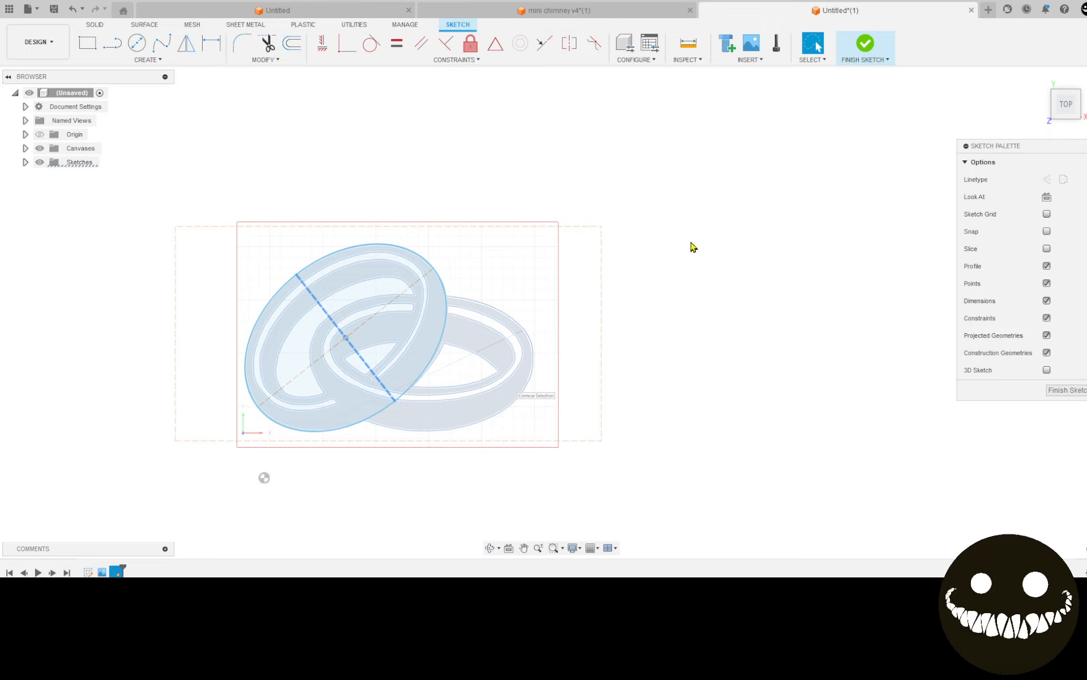
pyautogui.click(675, 238)
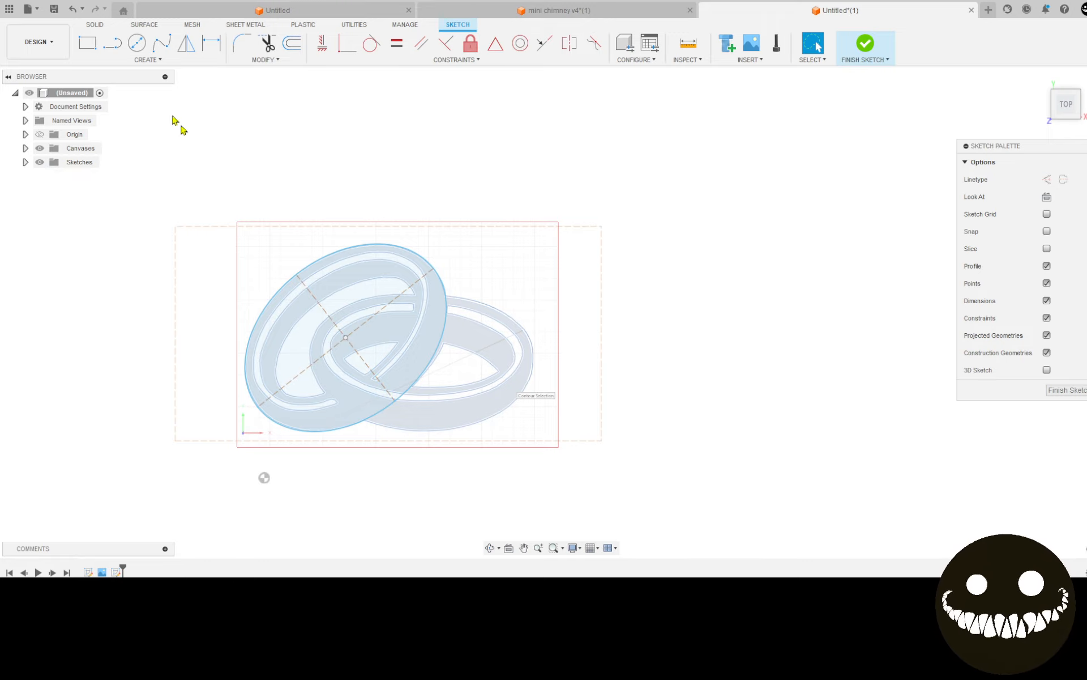
pyautogui.rightClick(203, 130)
pyautogui.click(207, 96)
pyautogui.scroll(2, 333, 363)
pyautogui.scroll(2, 344, 328)
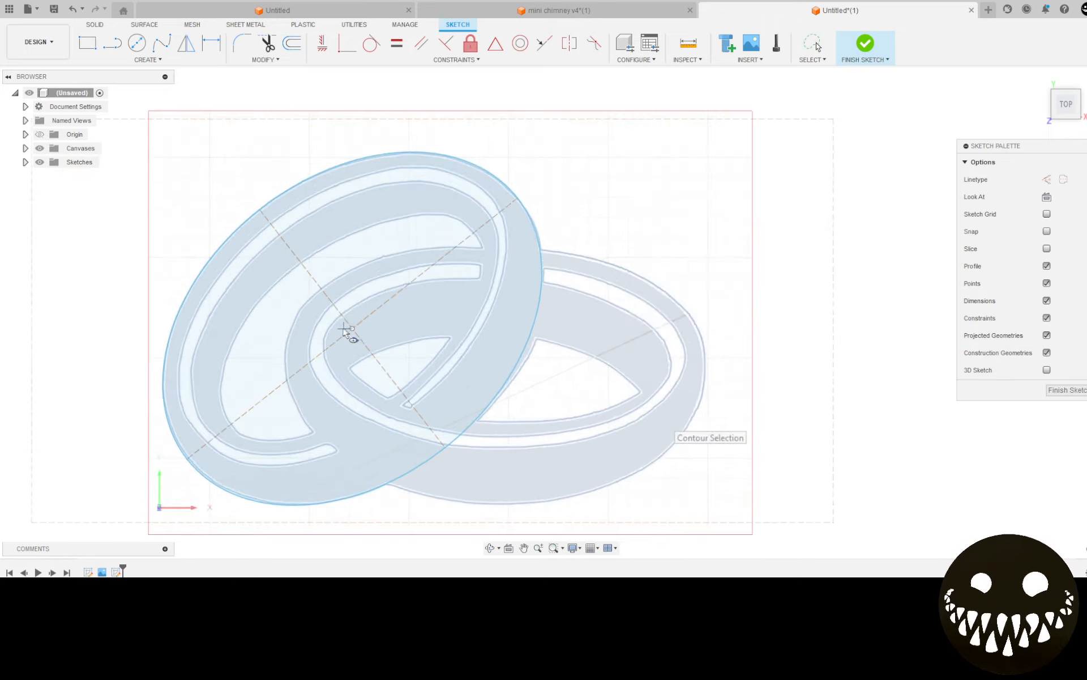
pyautogui.scroll(2, 344, 329)
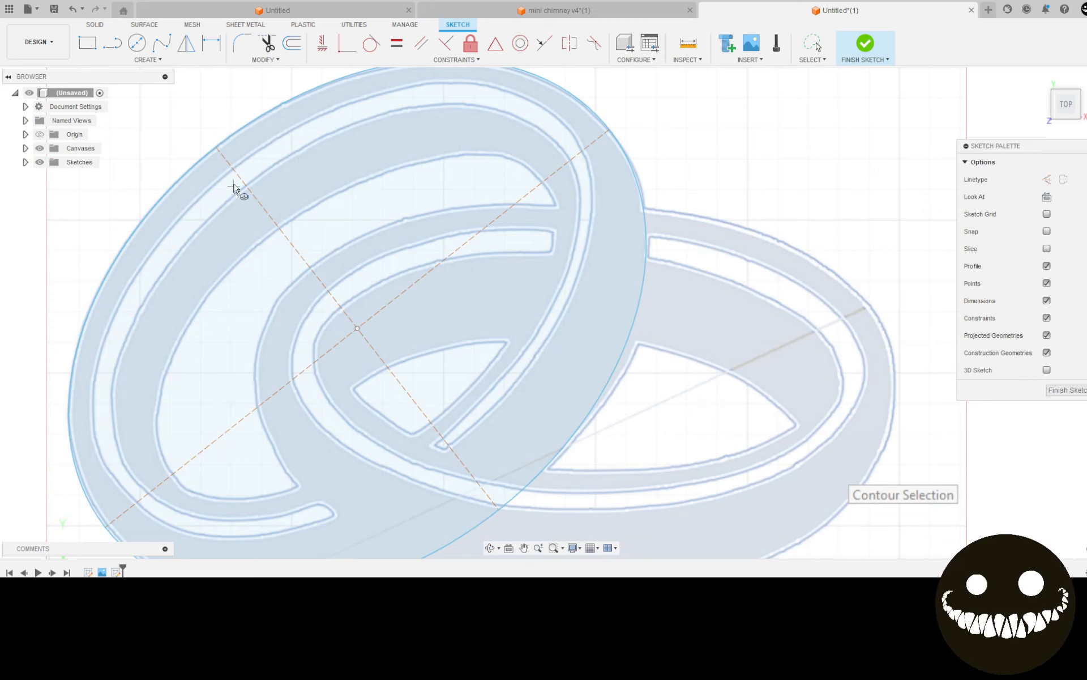
pyautogui.click(350, 320)
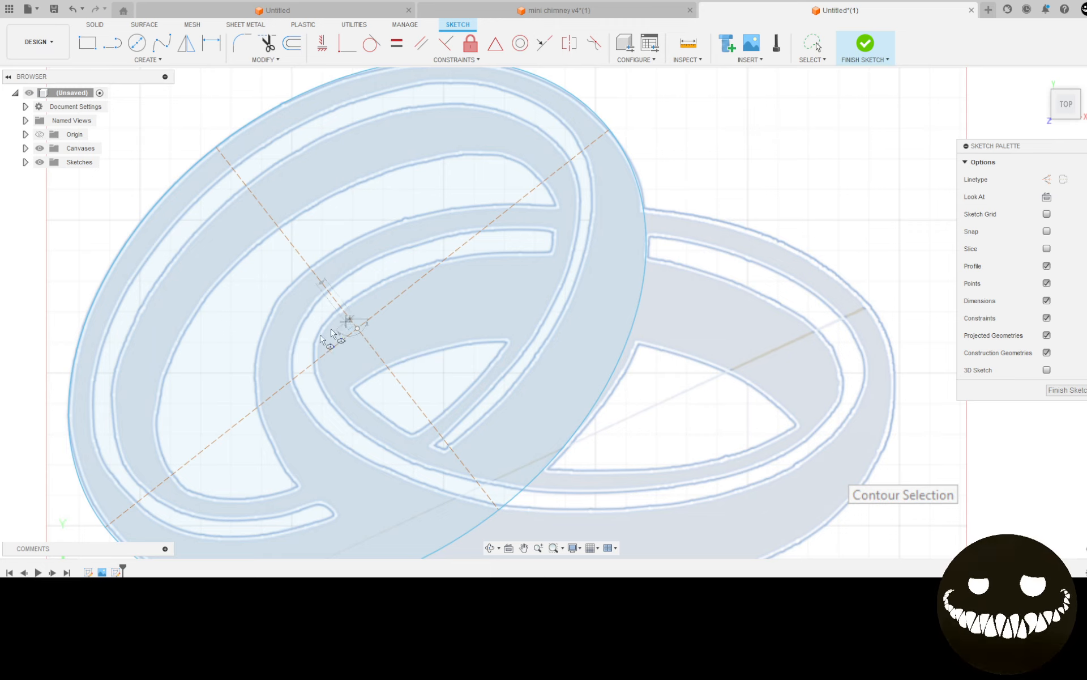
pyautogui.click(162, 465)
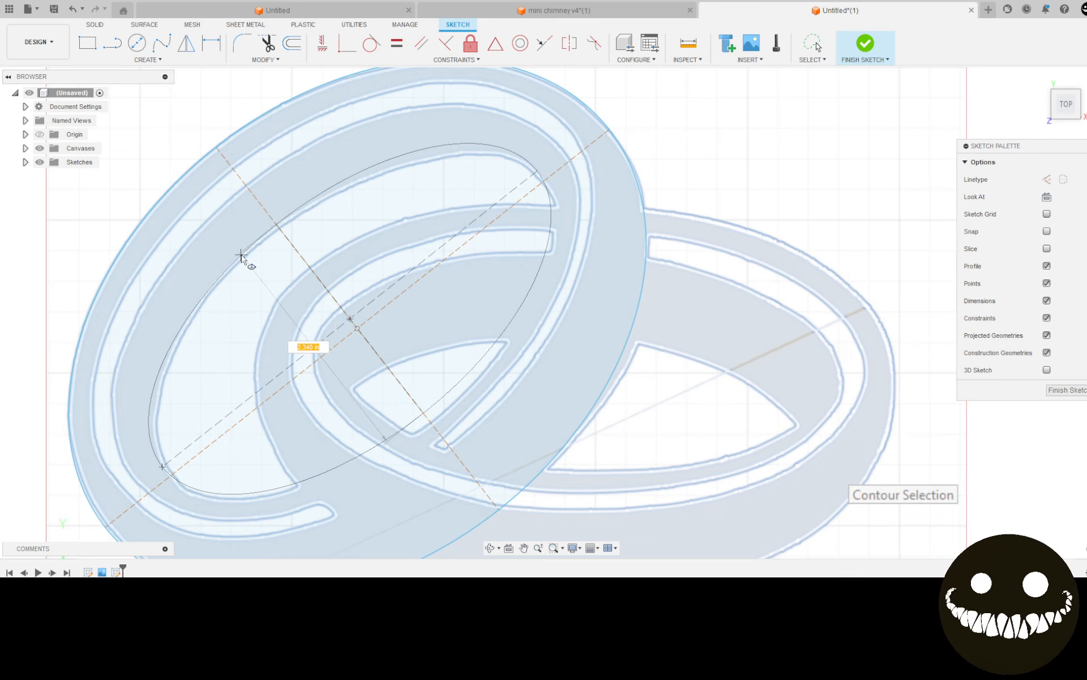
pyautogui.click(240, 255)
pyautogui.scroll(3, 315, 283)
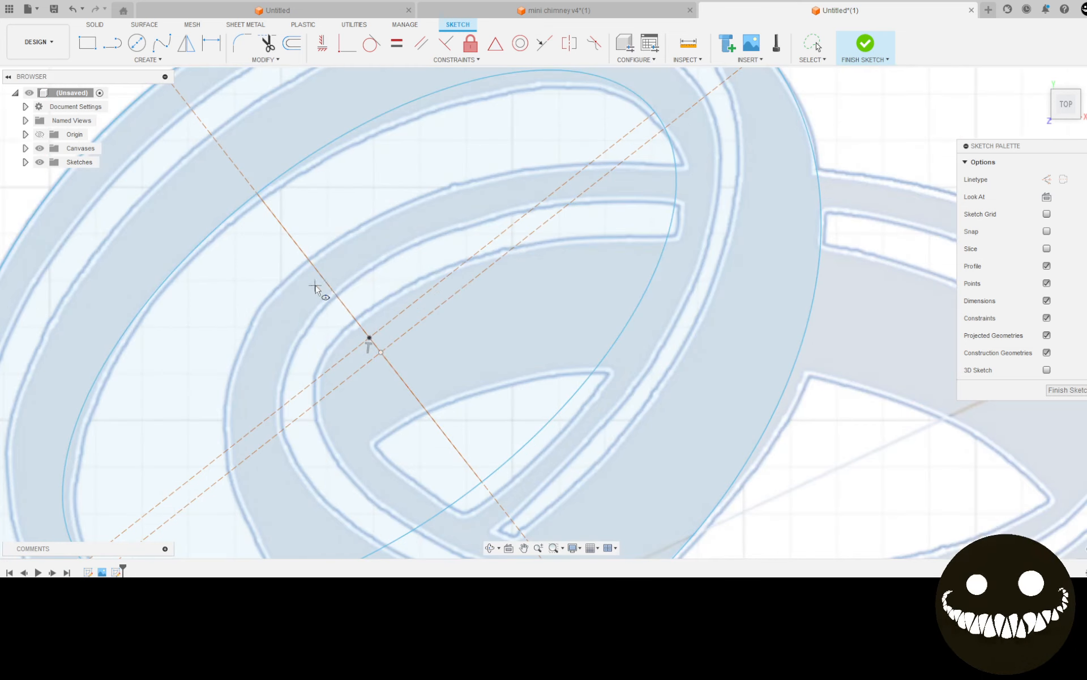
pyautogui.scroll(-4, 328, 290)
pyautogui.scroll(-1, 328, 291)
pyautogui.press('Escape')
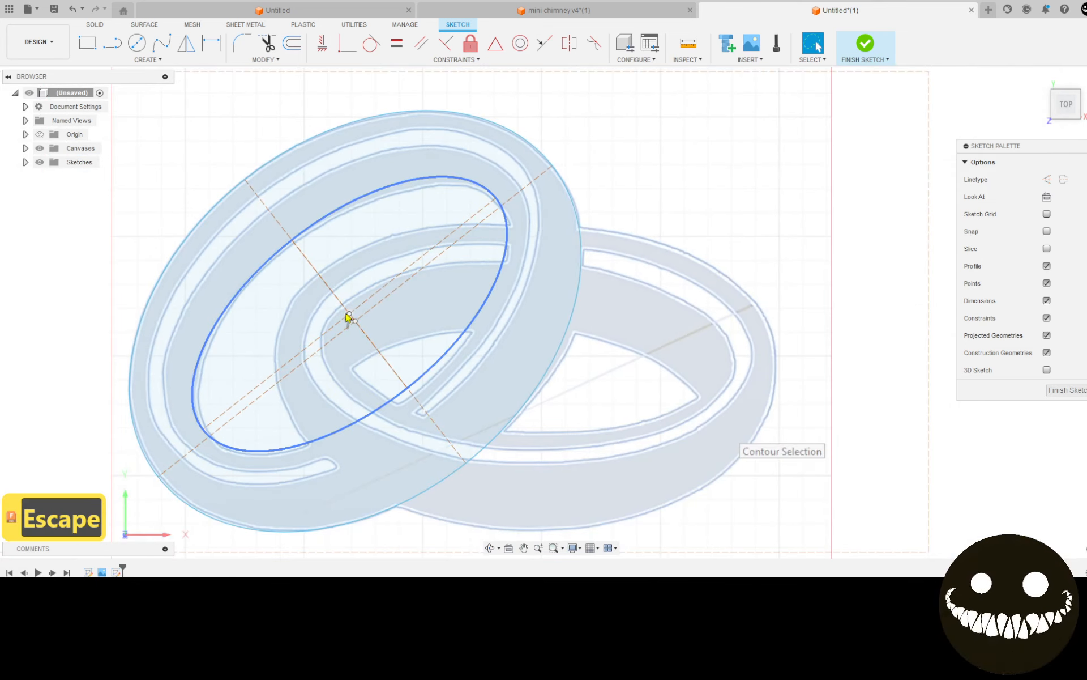
# Step: Shift the centre of the inner-opening ellipse slightly so its outline matches the left ring's opening on the canvas
pyautogui.click(349, 314)
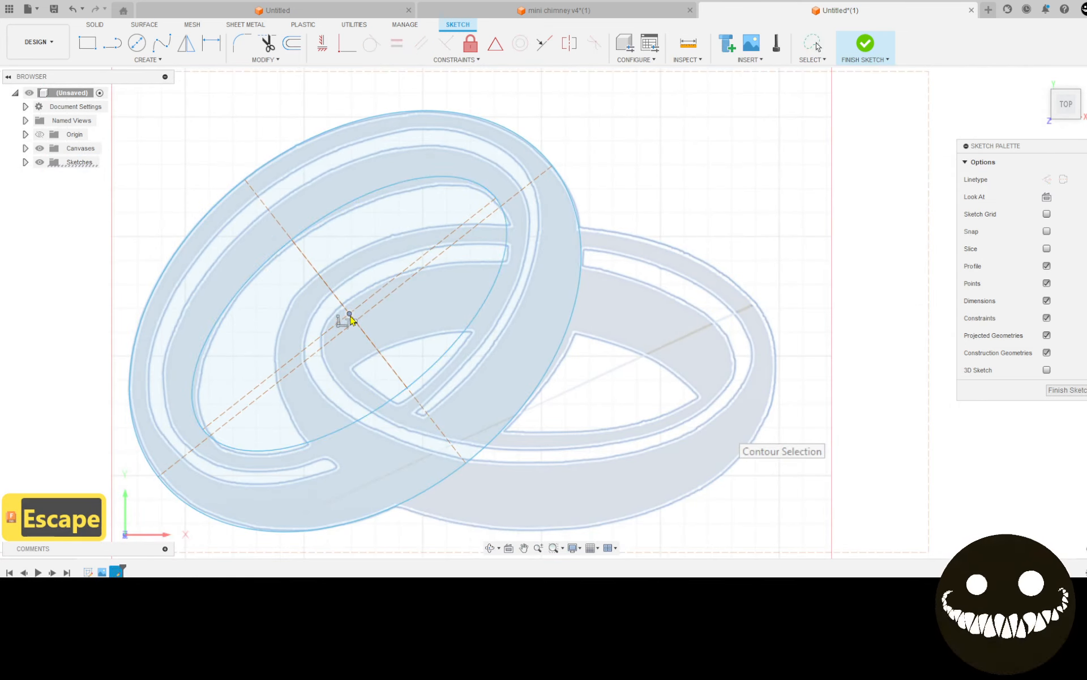
pyautogui.moveTo(351, 319); pyautogui.dragTo(352, 321)
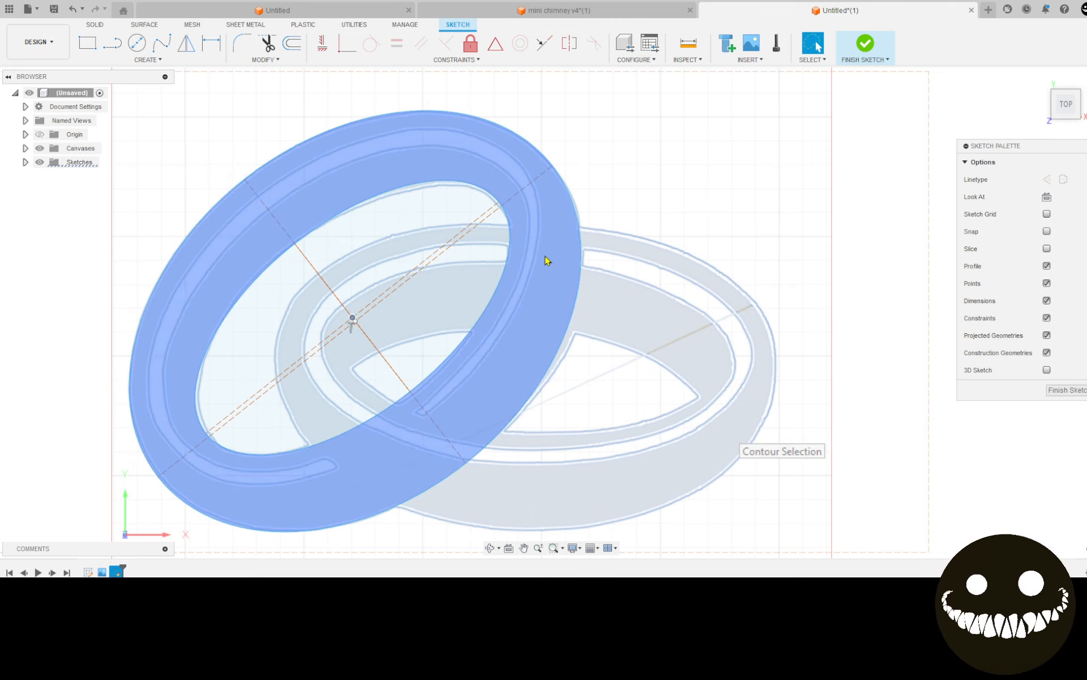
pyautogui.press('Return')
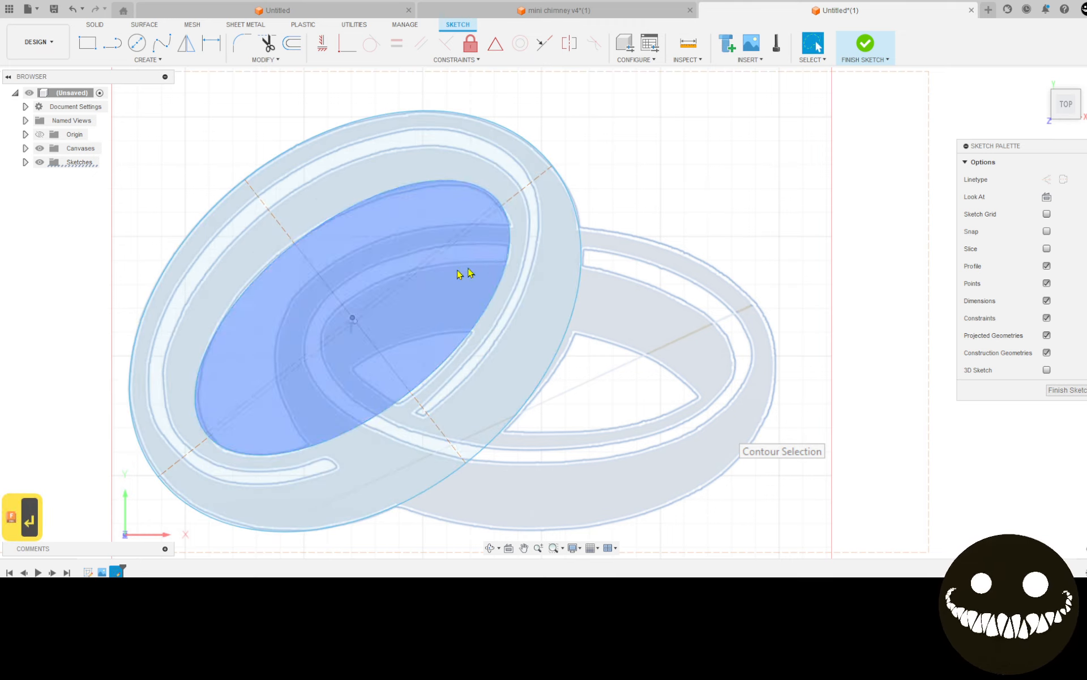
# Step: Try an ellipse along the inner edge of the left ring's groove, centred up-left of the existing ellipse centres, and undo it
pyautogui.rightClick(265, 139)
pyautogui.click(266, 105)
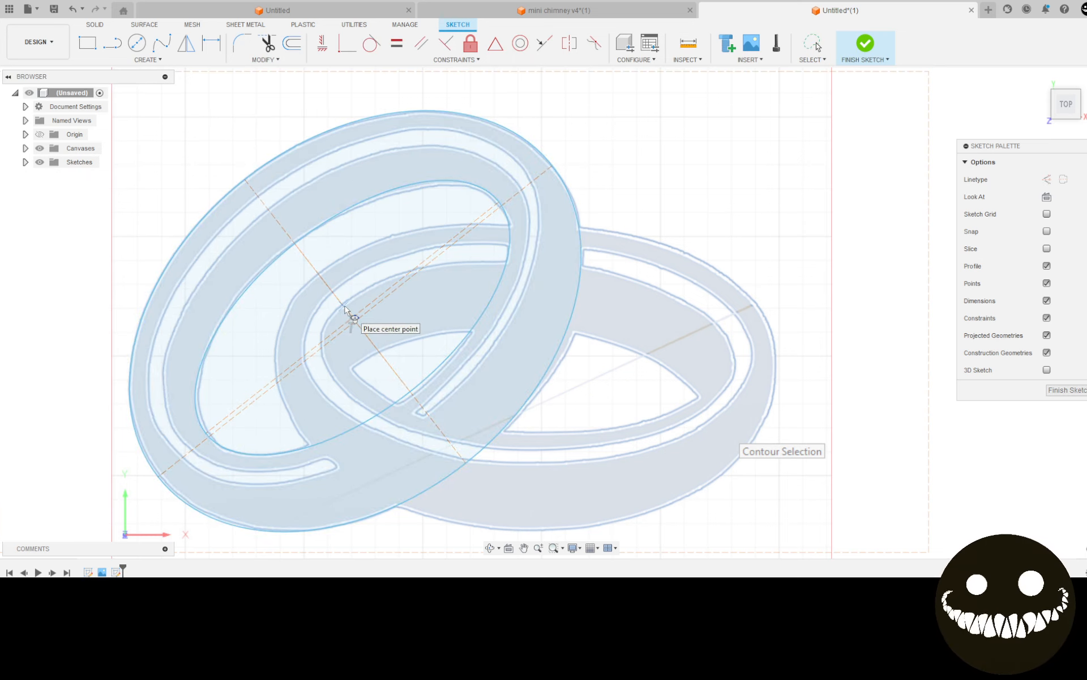
pyautogui.click(343, 306)
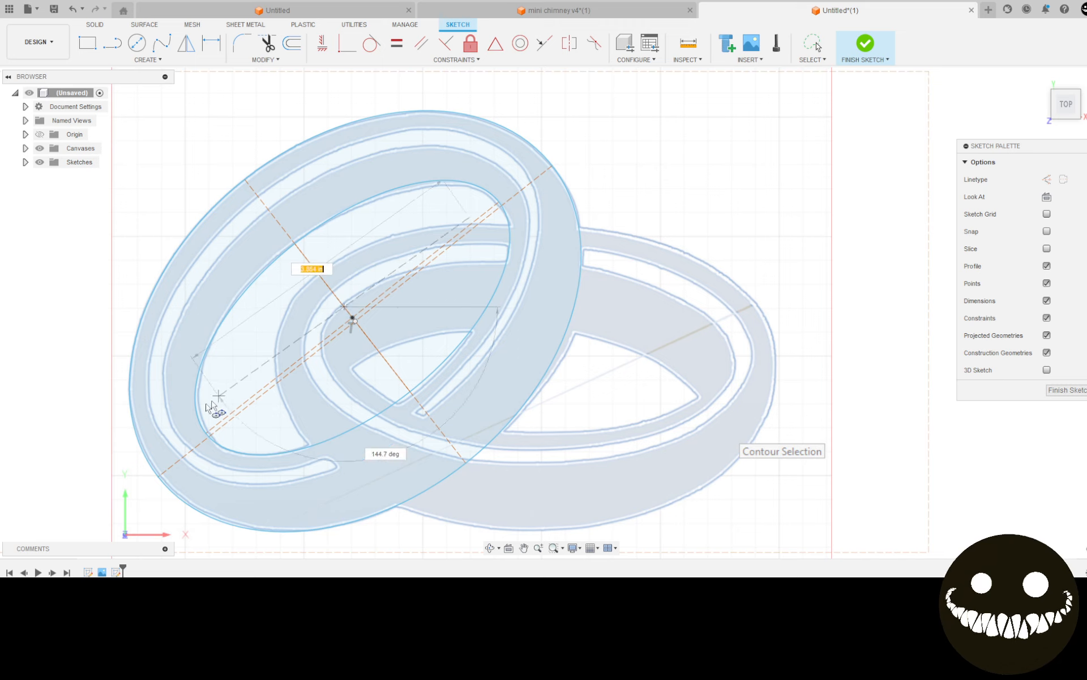
pyautogui.click(178, 432)
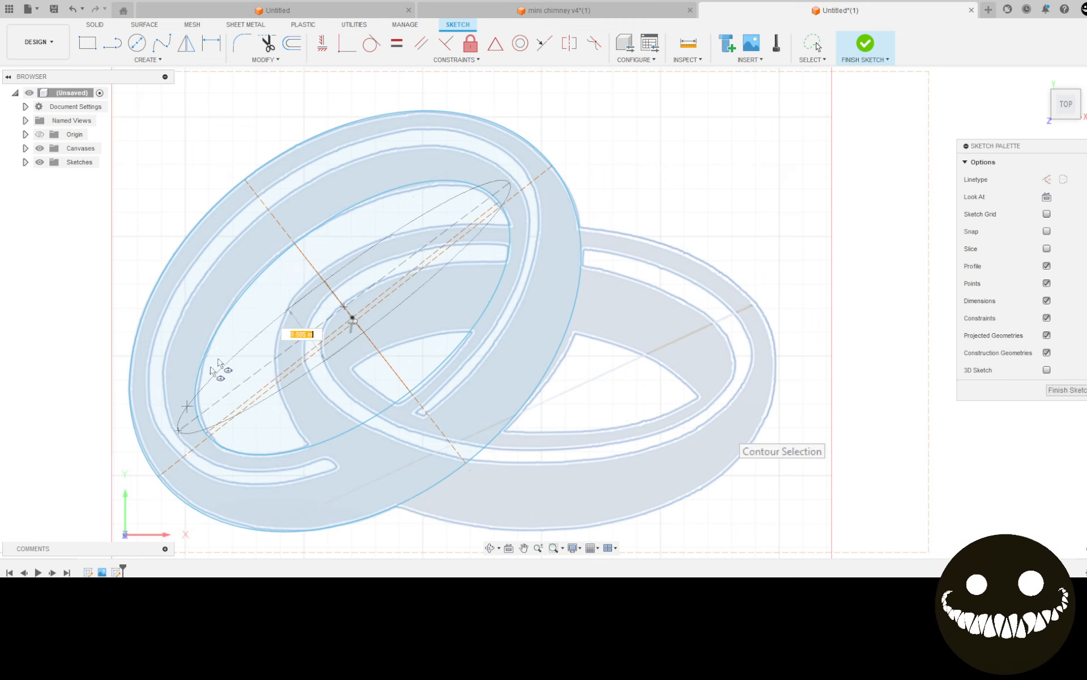
pyautogui.click(269, 218)
pyautogui.scroll(3, 339, 309)
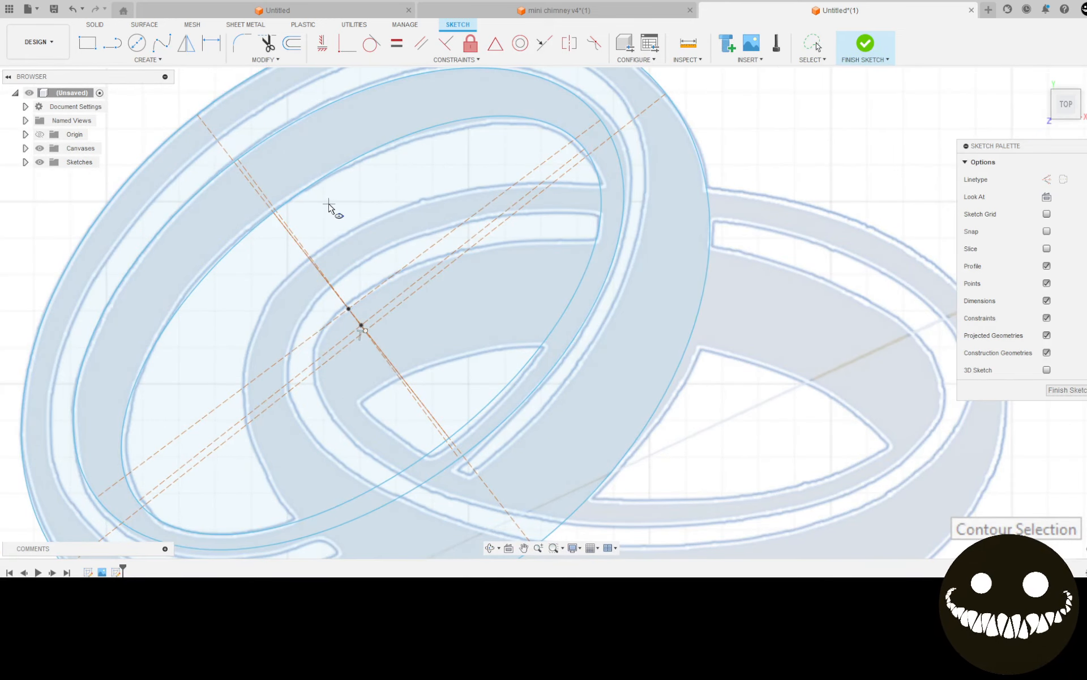
pyautogui.hotkey('ctrl', 'z')
pyautogui.hotkey('ctrl', 'z')
# Step: Try the groove's inner-edge ellipse with a major axis about 5.3 in long, start another for its outer edge, and undo both
pyautogui.rightClick(266, 290)
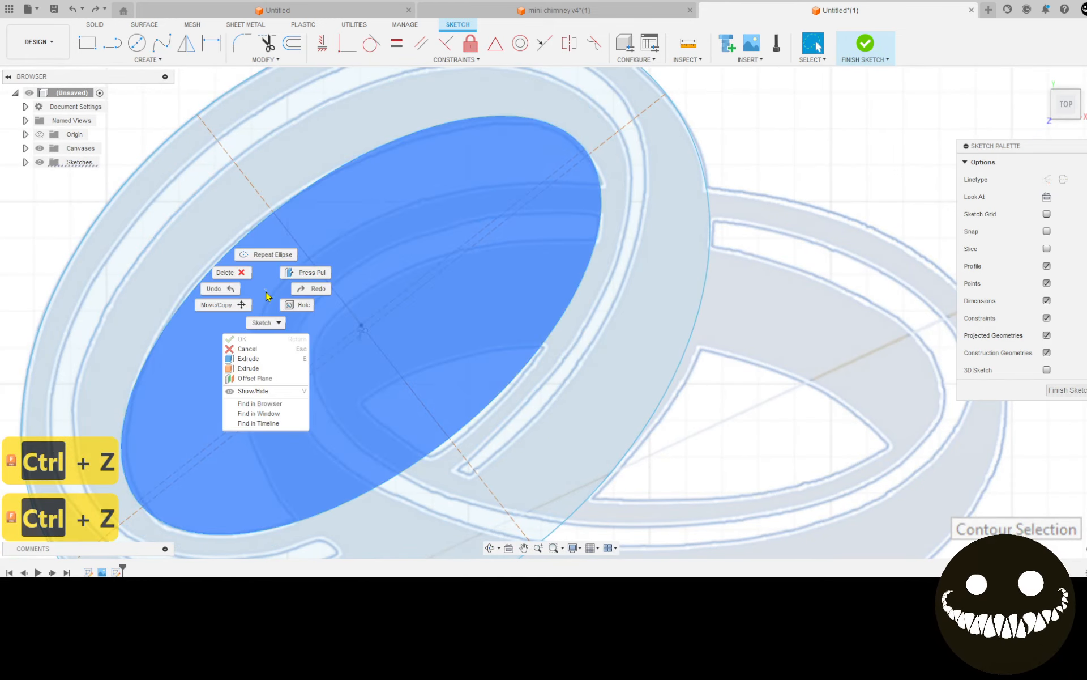
pyautogui.click(266, 254)
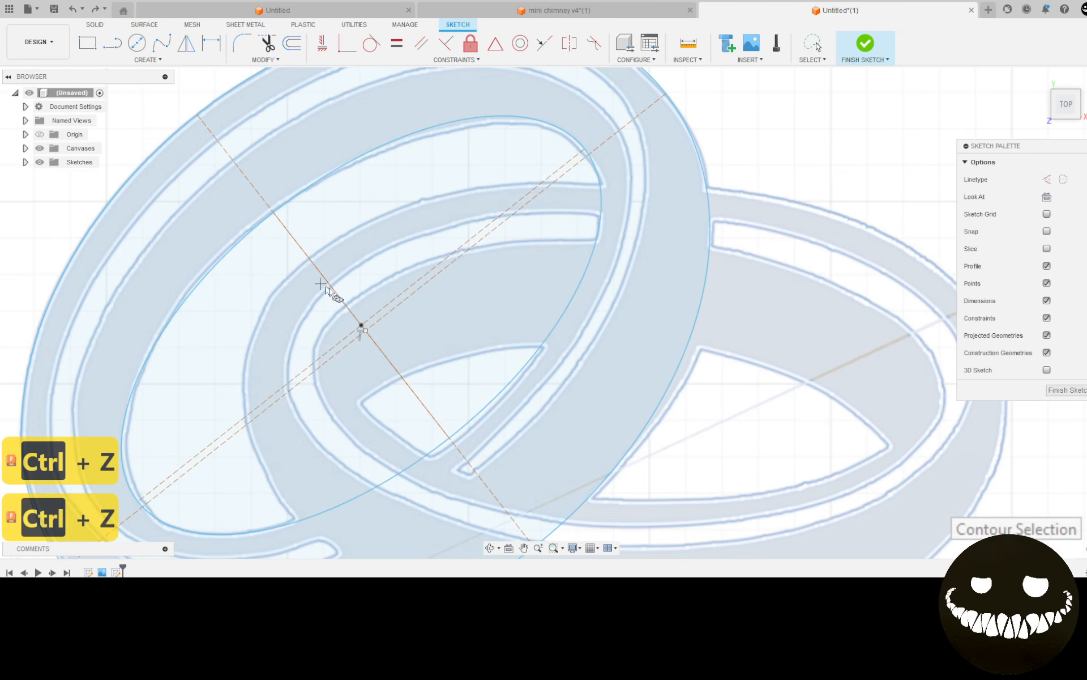
pyautogui.click(358, 318)
pyautogui.scroll(-3, 354, 325)
pyautogui.scroll(2, 215, 420)
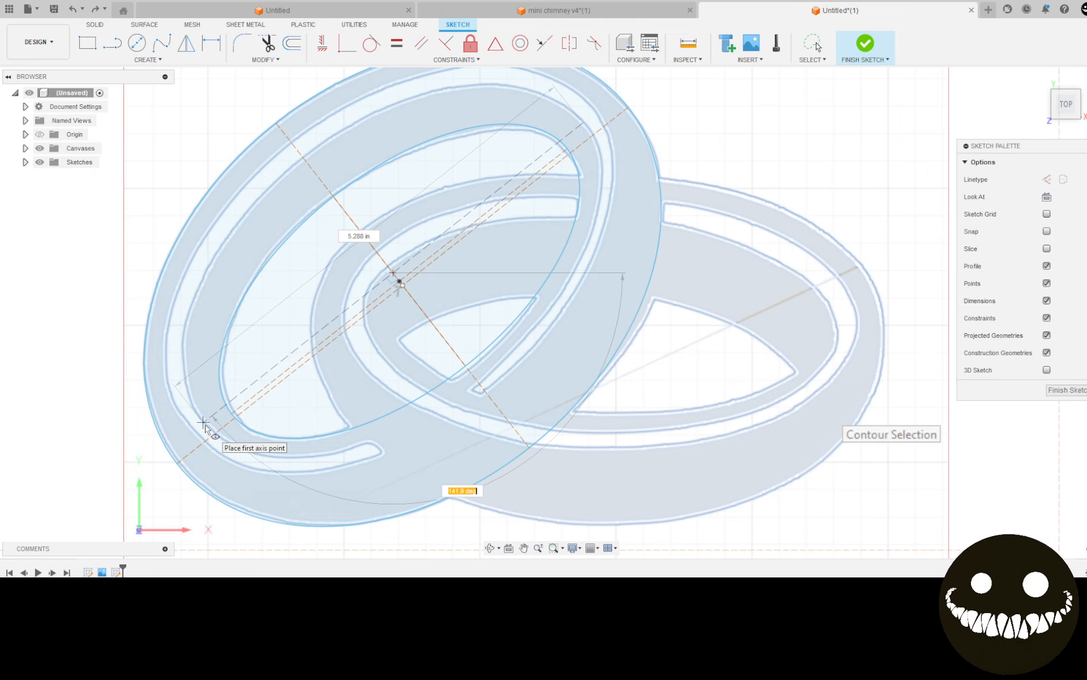
pyautogui.click(203, 423)
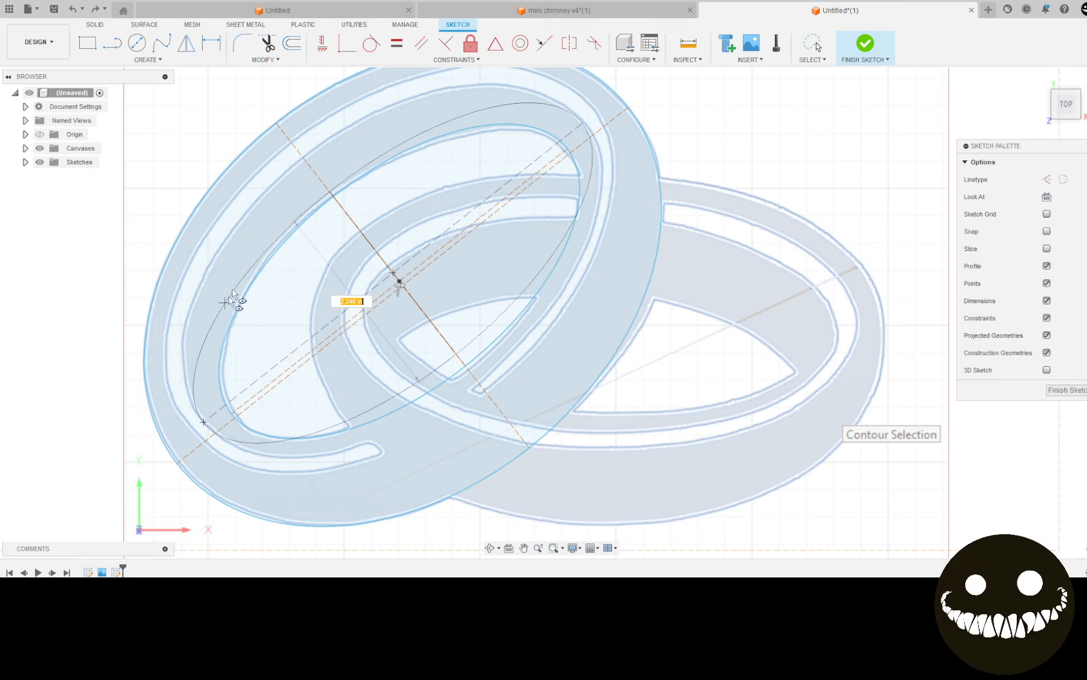
pyautogui.click(277, 182)
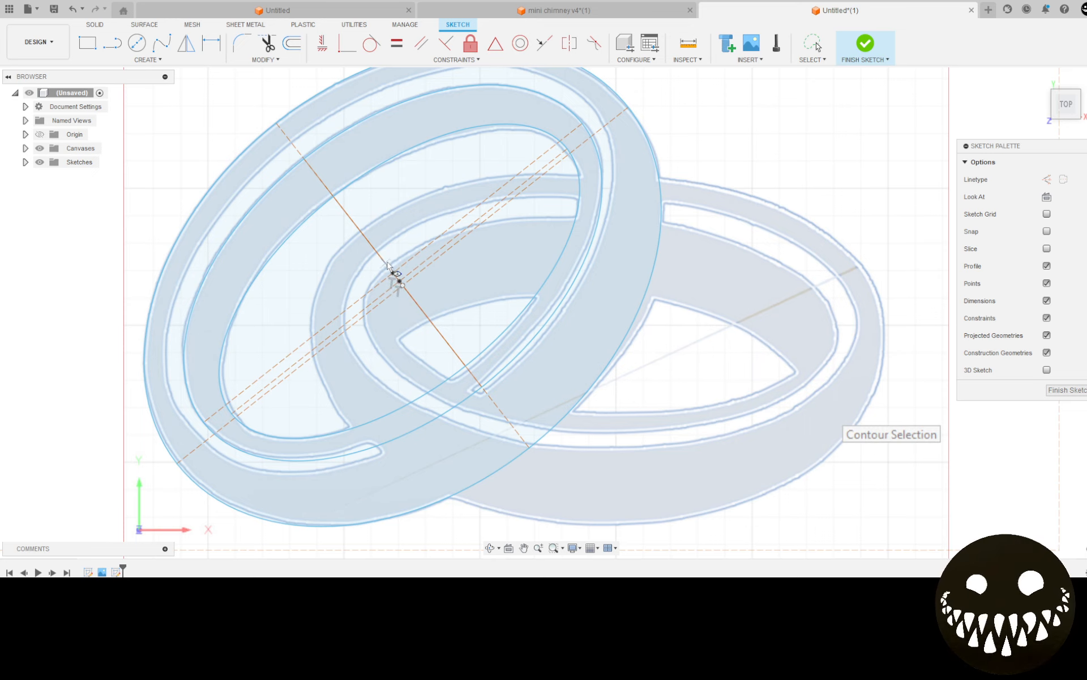
pyautogui.click(387, 265)
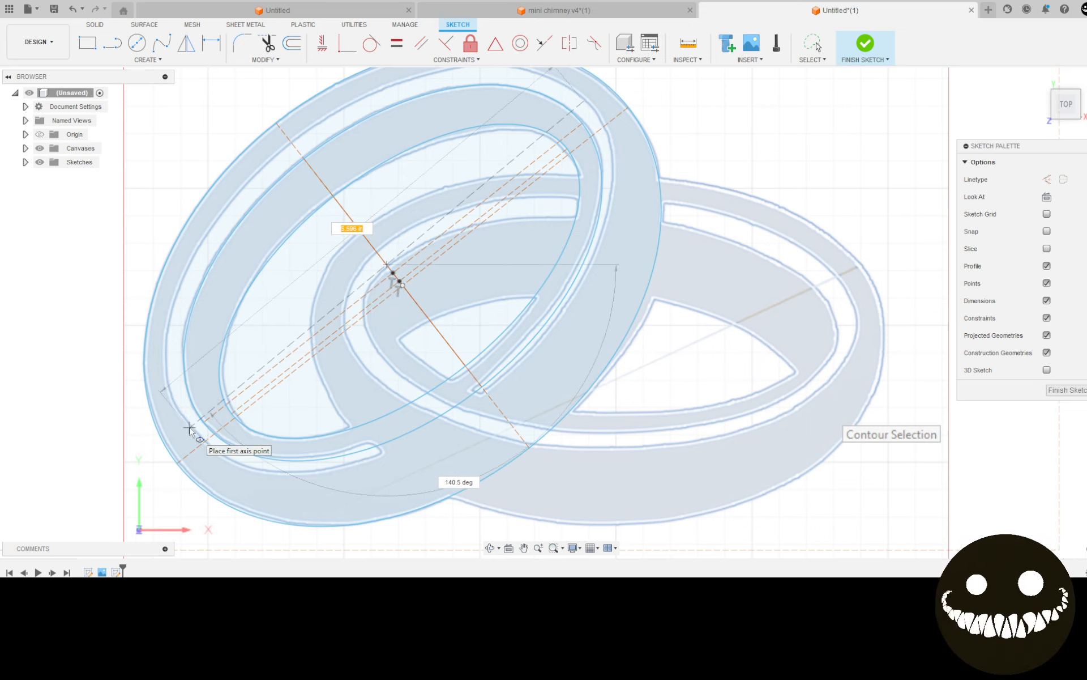
pyautogui.press('Escape')
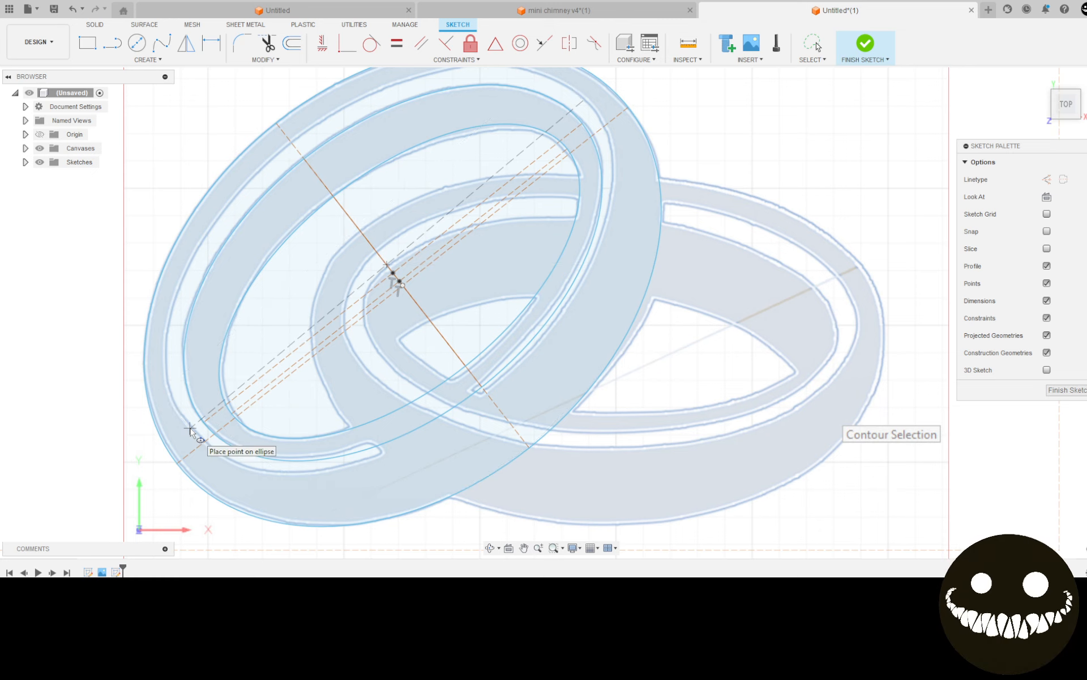
pyautogui.hotkey('ctrl', 'z')
pyautogui.hotkey('ctrl', 'z')
pyautogui.rightClick(324, 283)
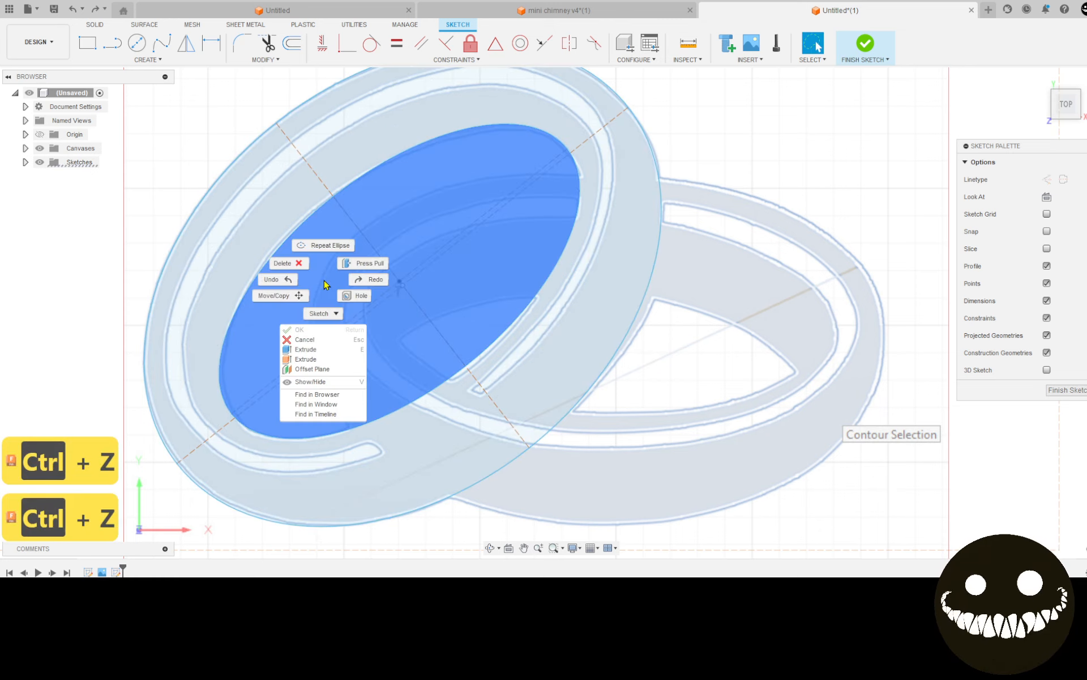
pyautogui.click(328, 246)
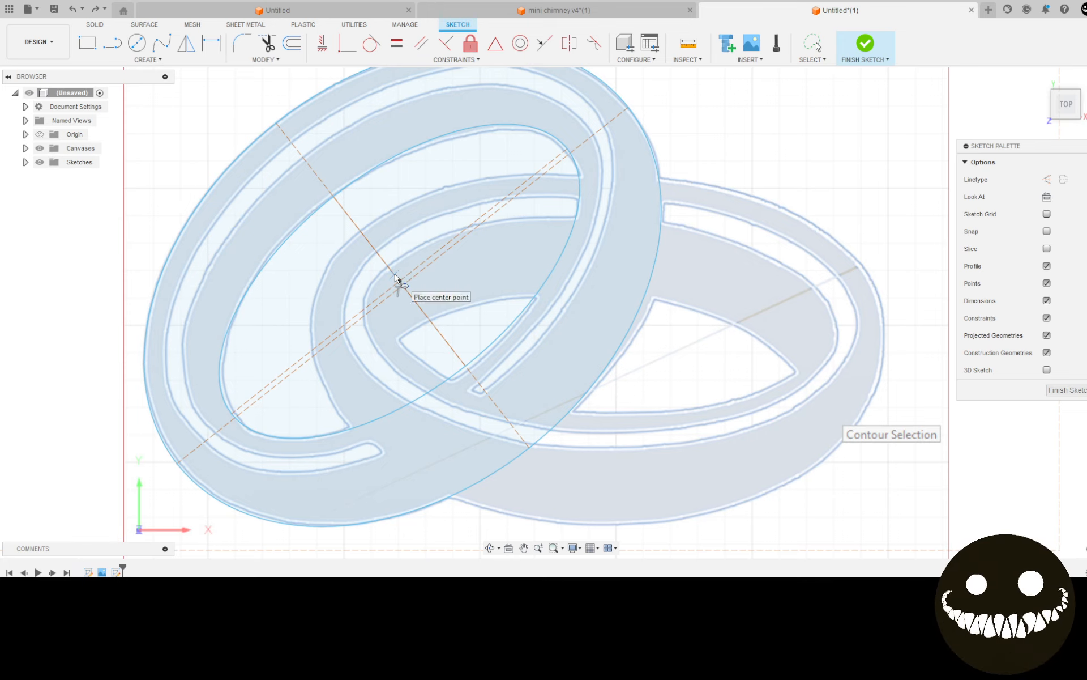
pyautogui.hotkey('ctrl', 'y')
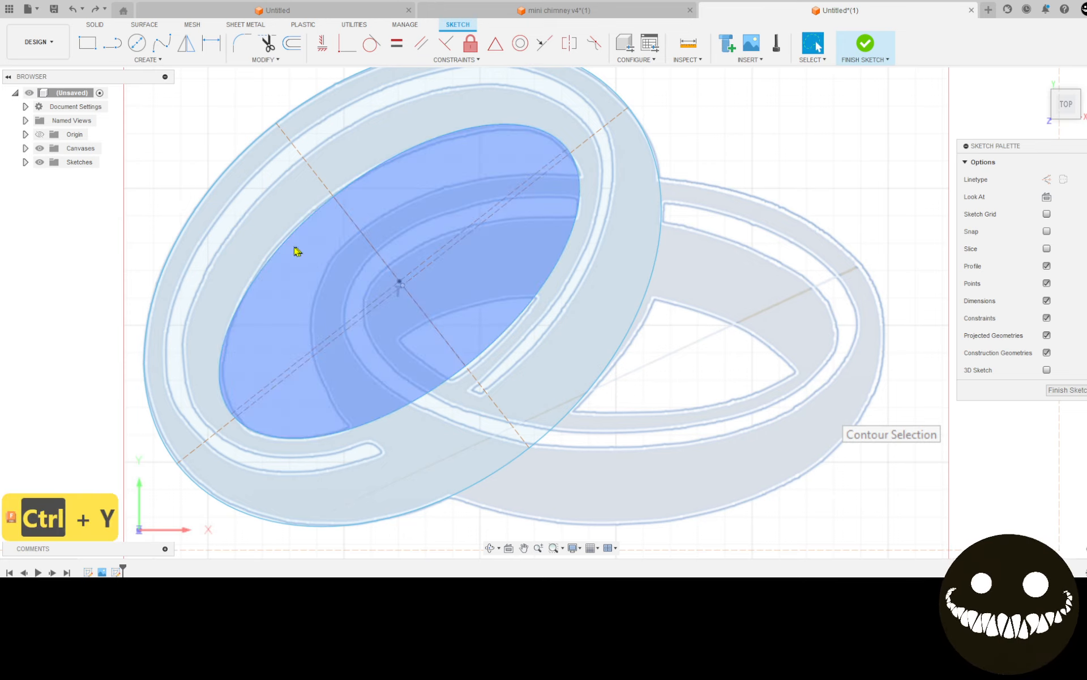
pyautogui.hotkey('ctrl', 't')
pyautogui.hotkey('ctrl', 't')
# Step: Draw a tilted ellipse along the inner edge of the left ring's groove, centred just up-left of the opening ellipse's centre
pyautogui.rightClick(142, 178)
pyautogui.click(148, 142)
pyautogui.click(397, 277)
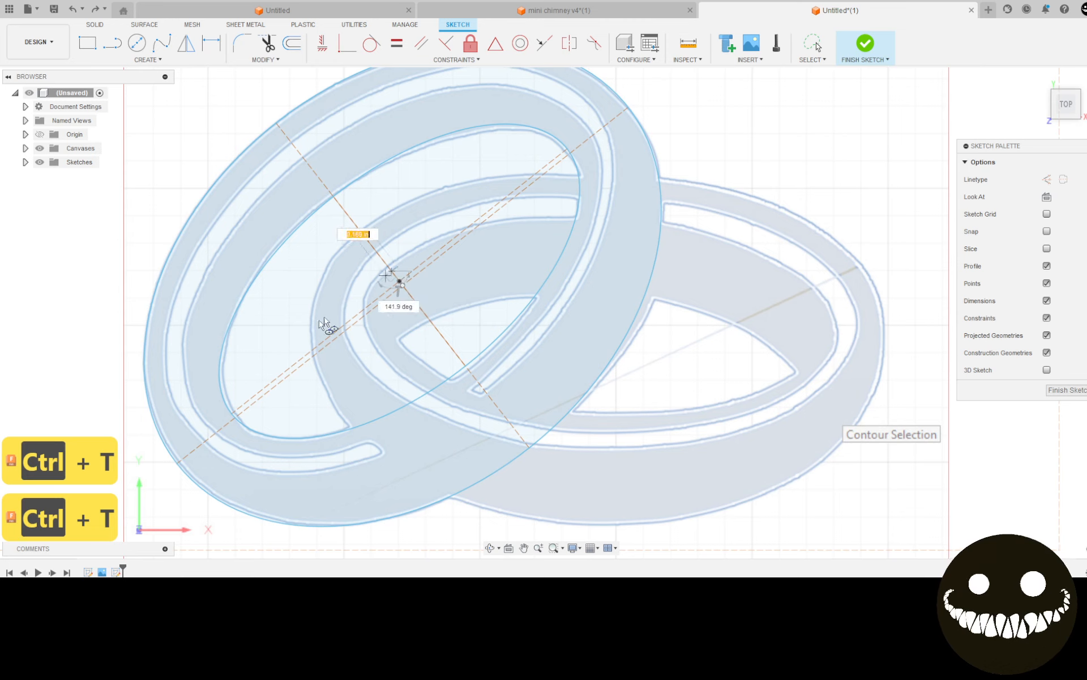
pyautogui.click(204, 418)
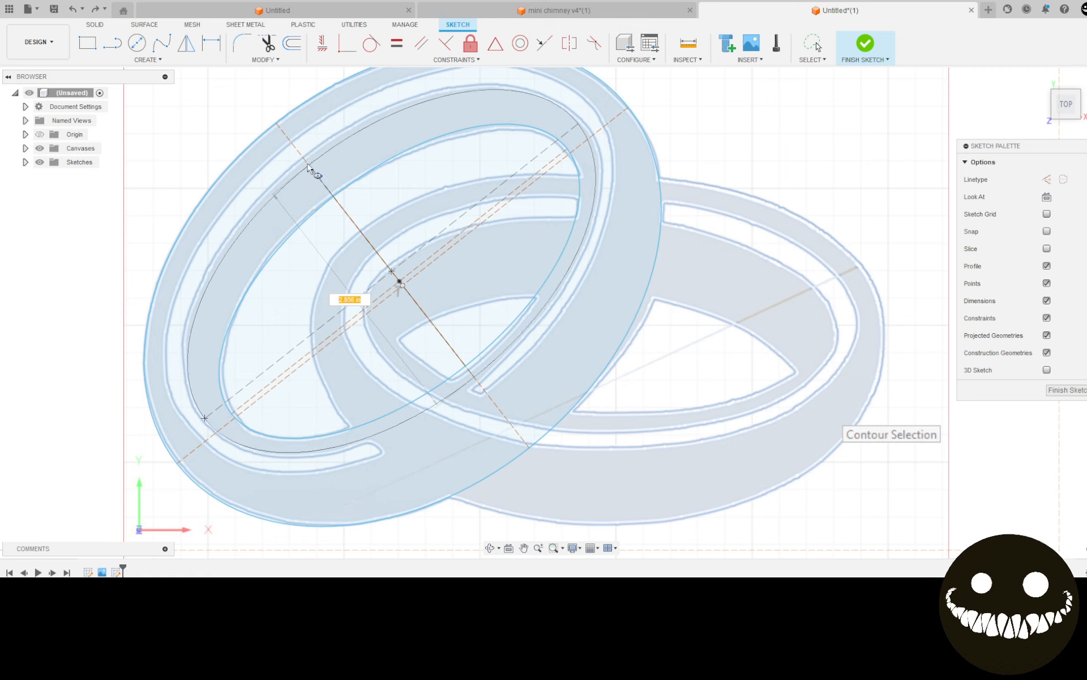
pyautogui.click(298, 164)
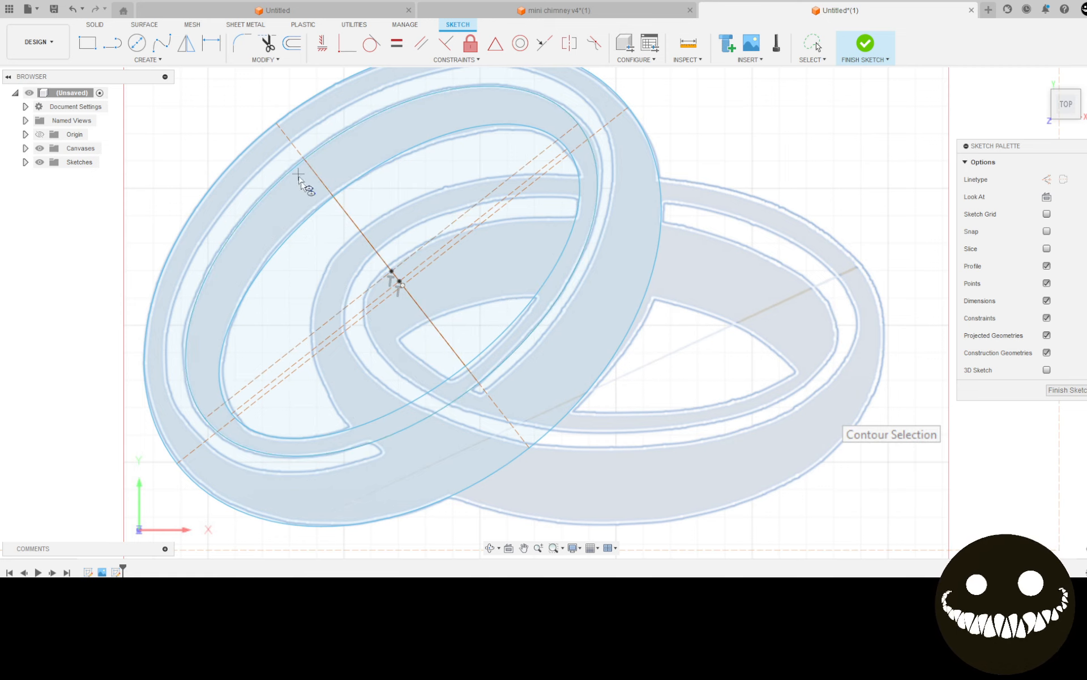
# Step: Draw an ellipse along the outer edge of the left ring's groove and adjust its centre and minor axis to the canvas contour
pyautogui.click(385, 263)
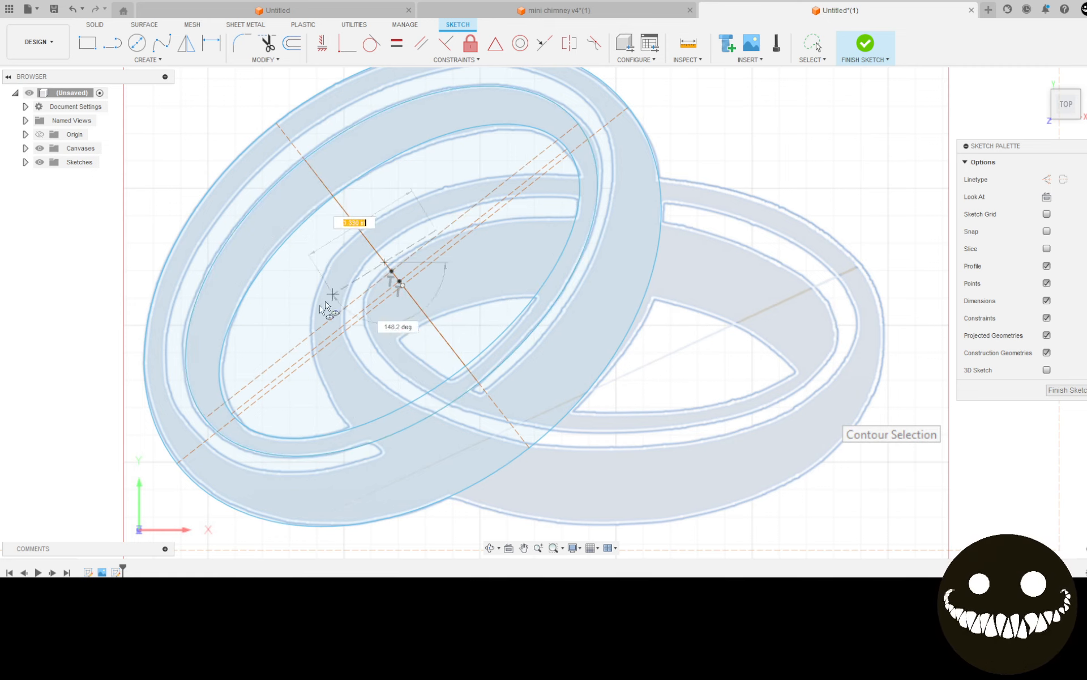
pyautogui.click(184, 420)
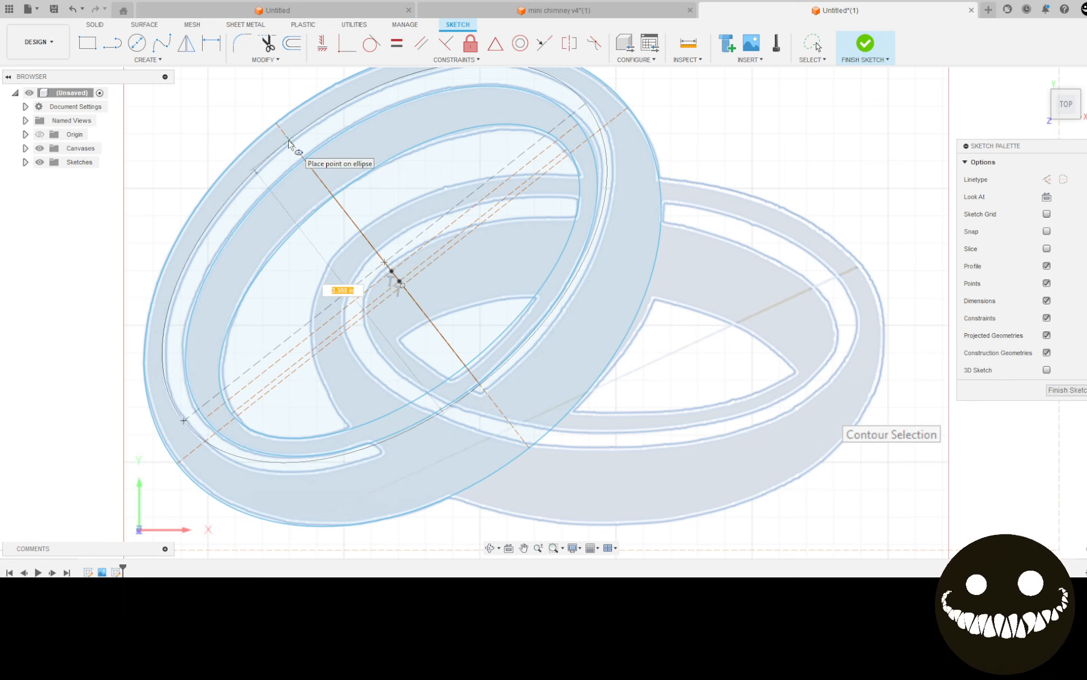
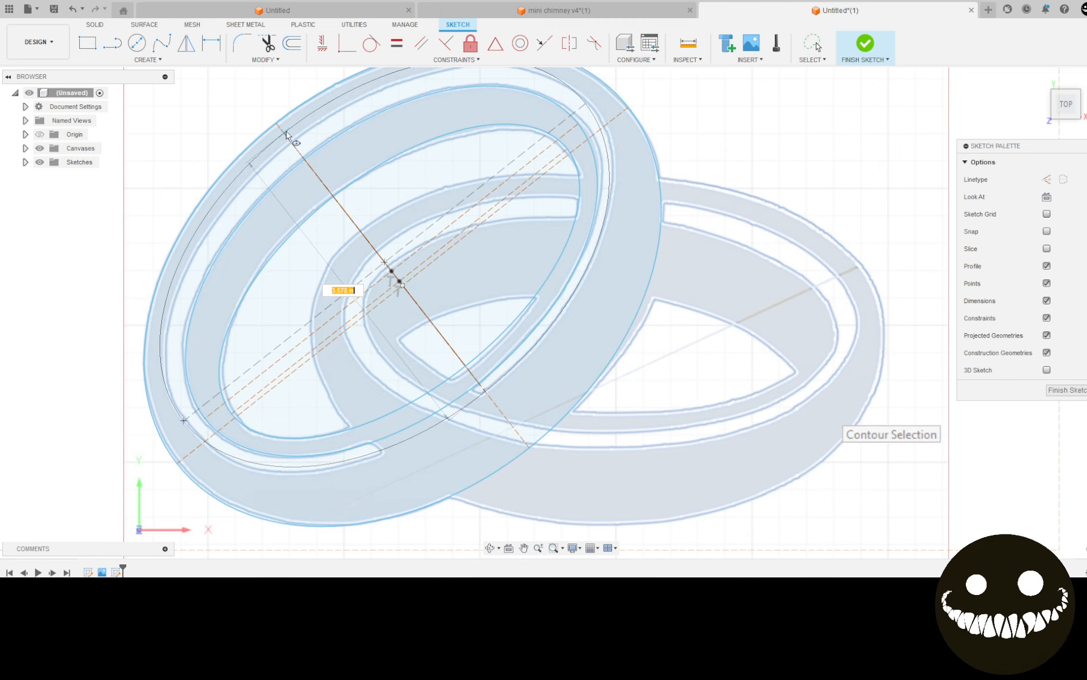
pyautogui.click(286, 134)
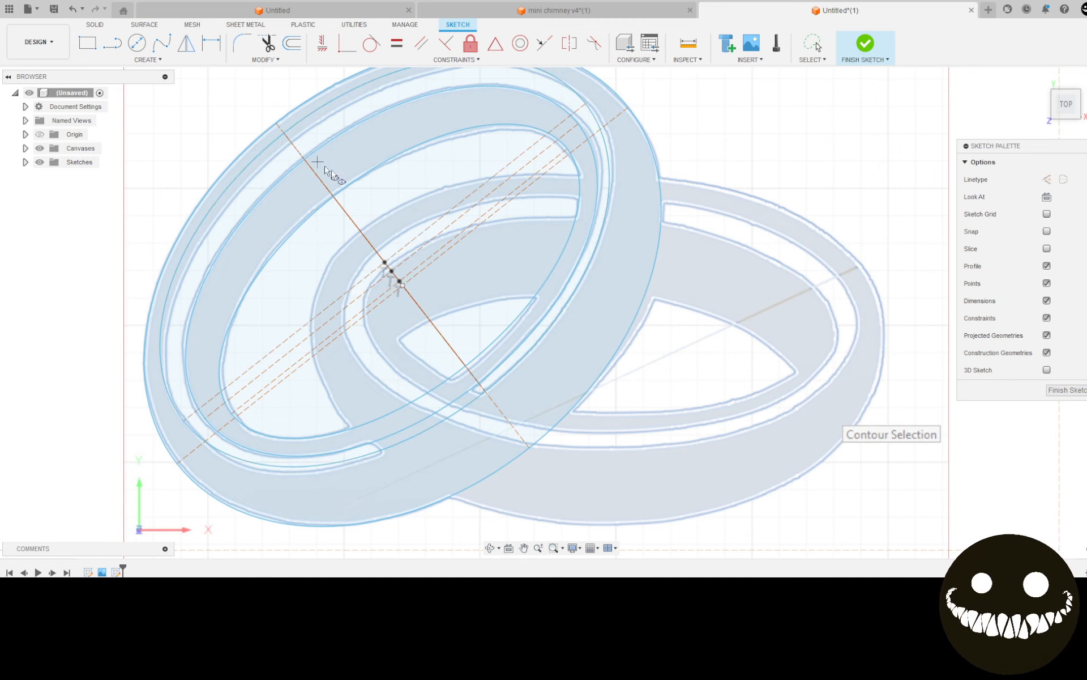
pyautogui.press('Escape')
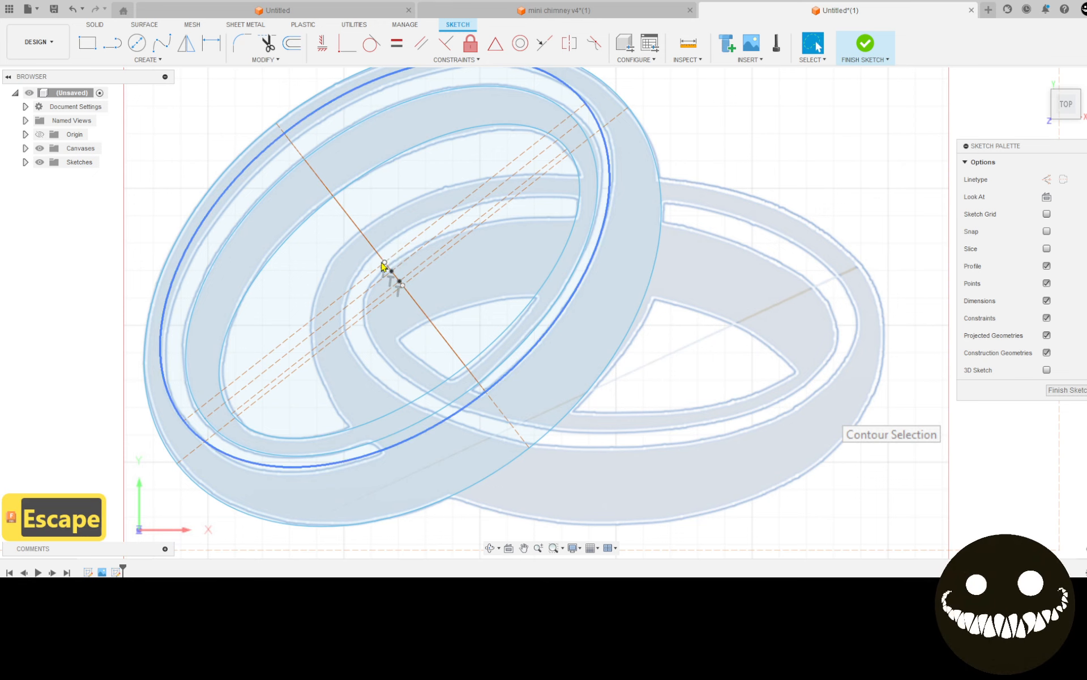
pyautogui.moveTo(384, 263)
pyautogui.mouseDown()
pyautogui.moveTo(396, 278)
pyautogui.moveTo(385, 270)
pyautogui.mouseUp()
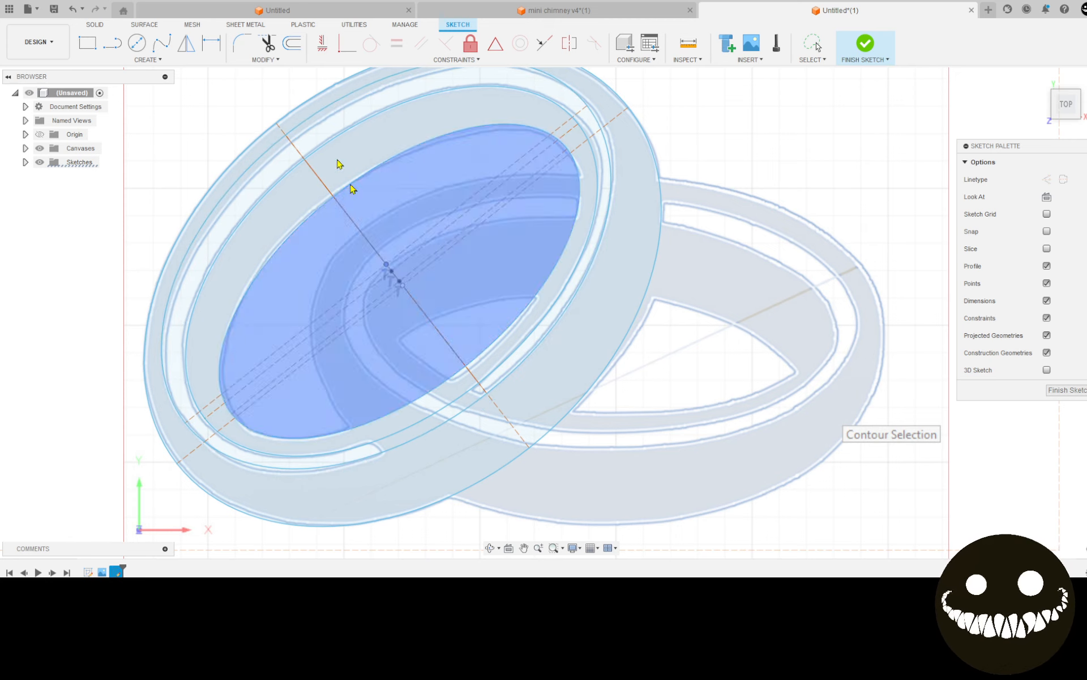
pyautogui.moveTo(289, 137); pyautogui.dragTo(292, 143)
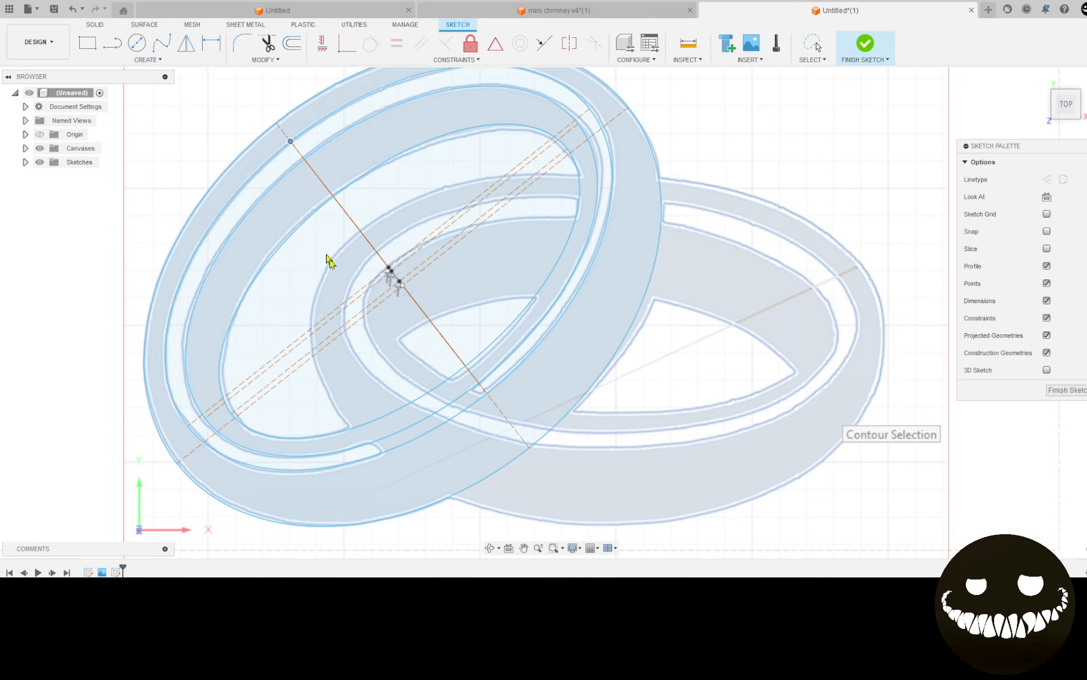
# Step: Switch the sketch selection mode to Window Selection
pyautogui.scroll(-2, 388, 277)
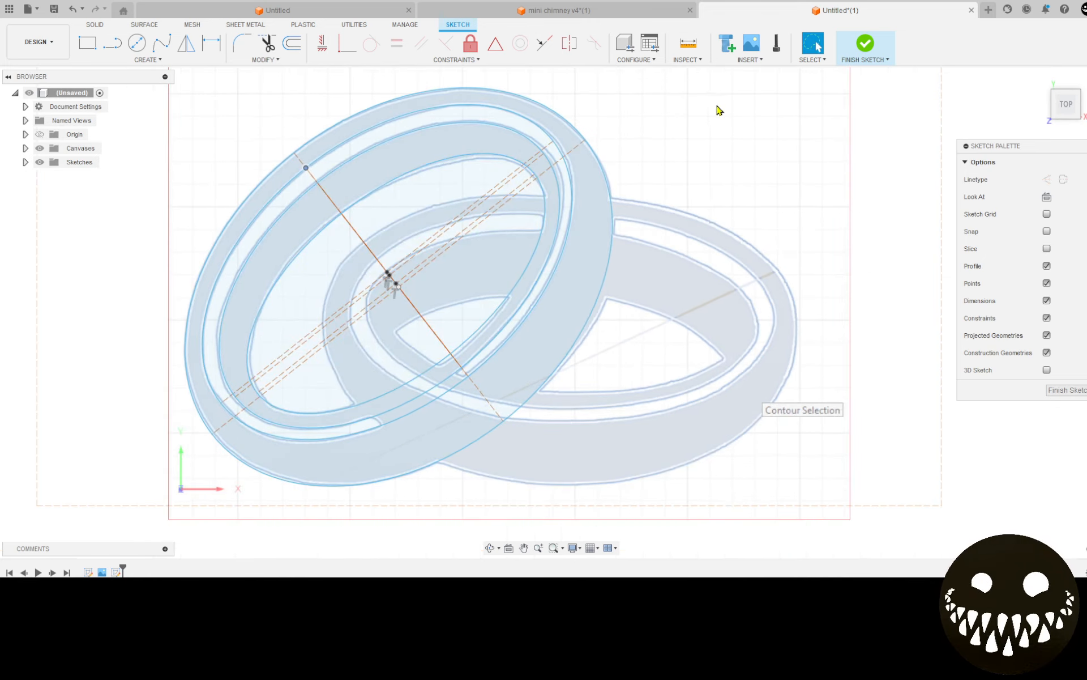
pyautogui.press('Return')
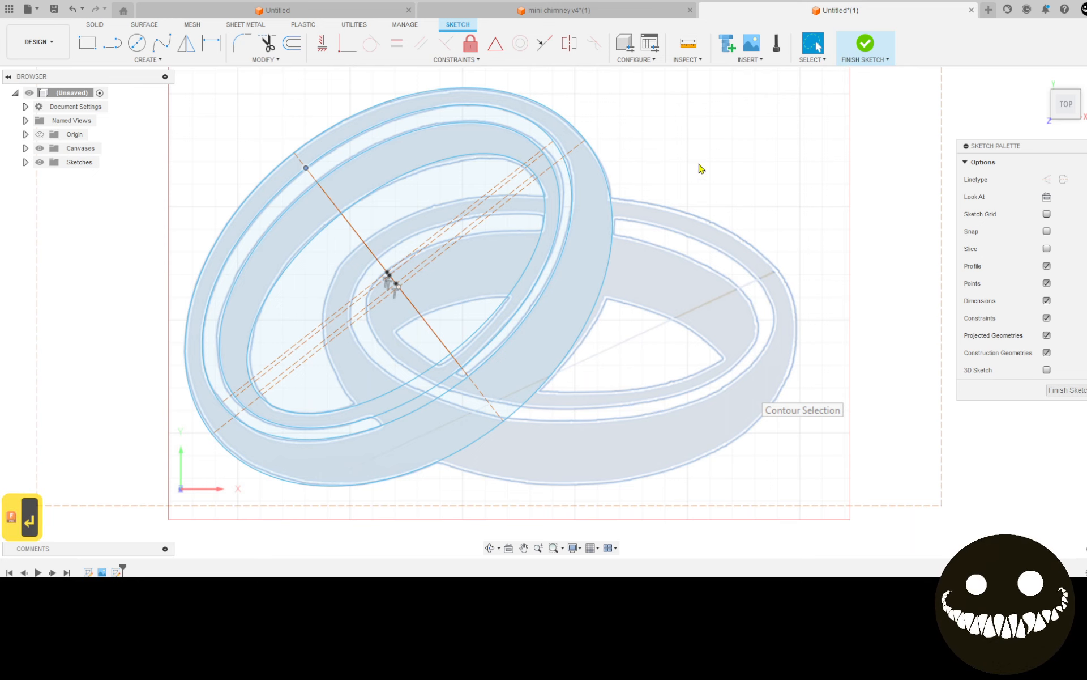
pyautogui.scroll(-2, 682, 193)
pyautogui.scroll(-2, 226, 118)
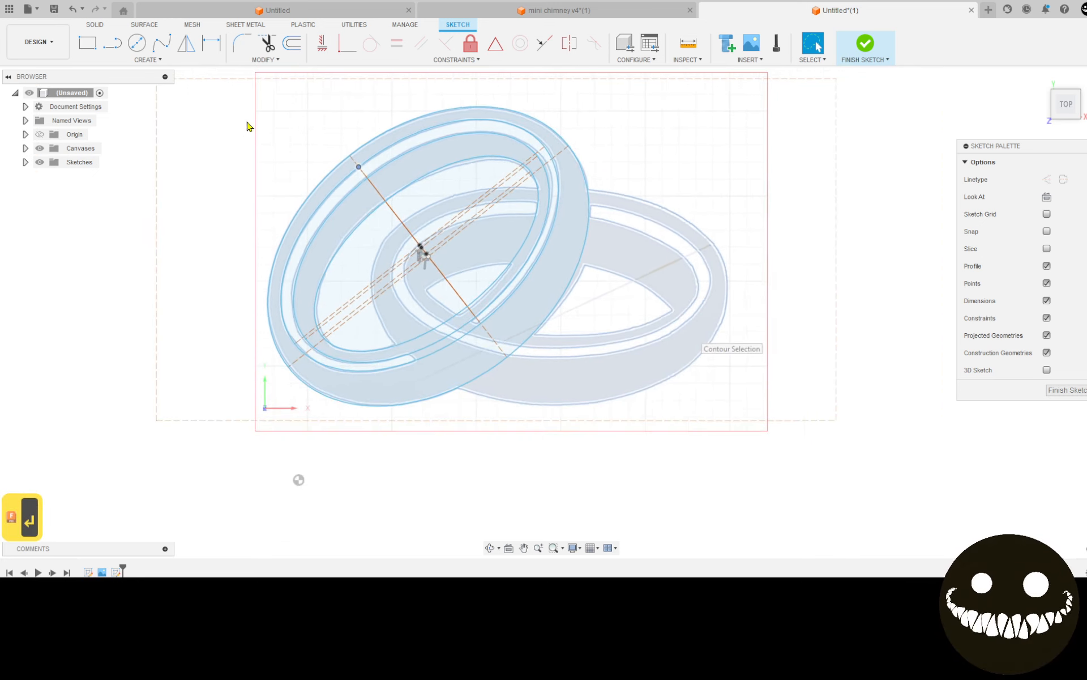
pyautogui.moveTo(367, 402); pyautogui.dragTo(648, 466)
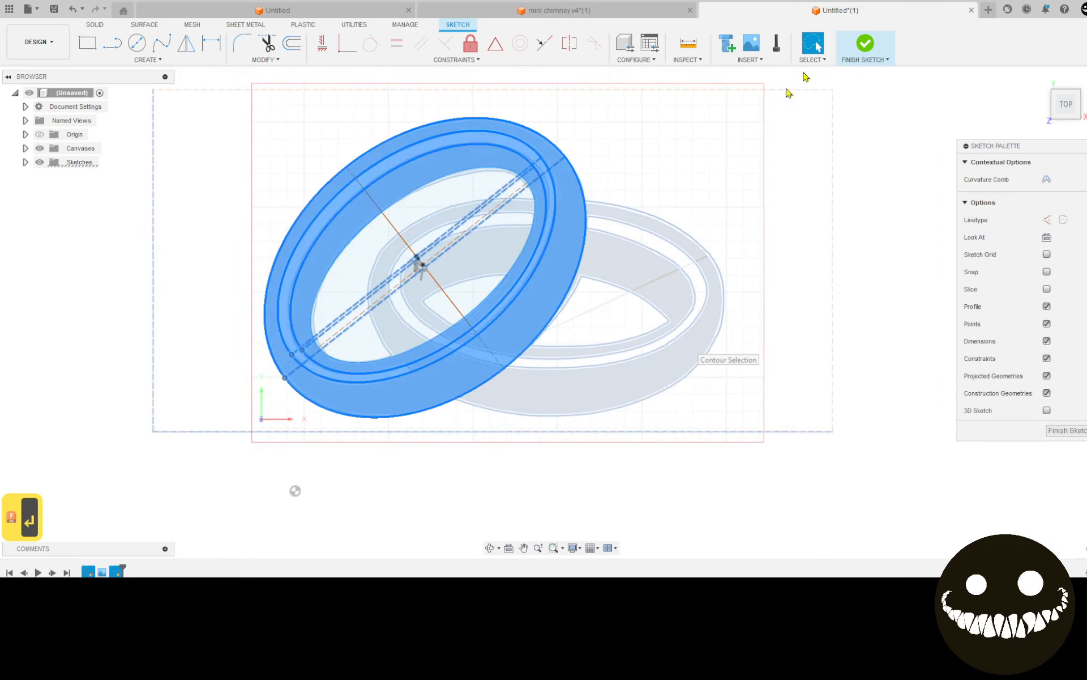
pyautogui.click(822, 62)
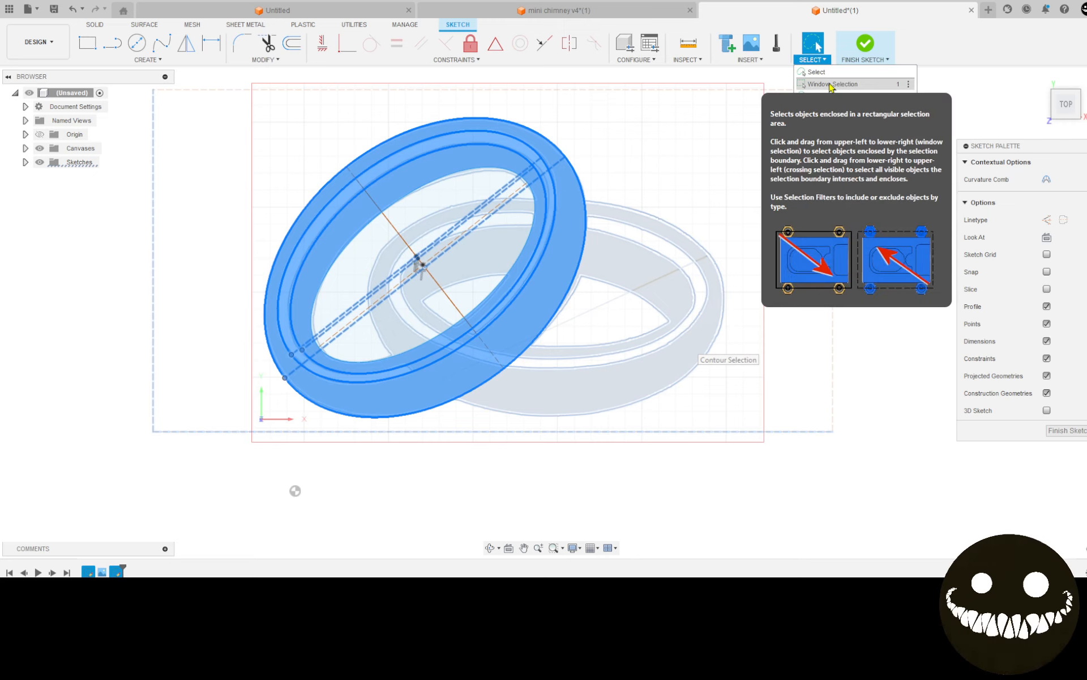
pyautogui.click(833, 84)
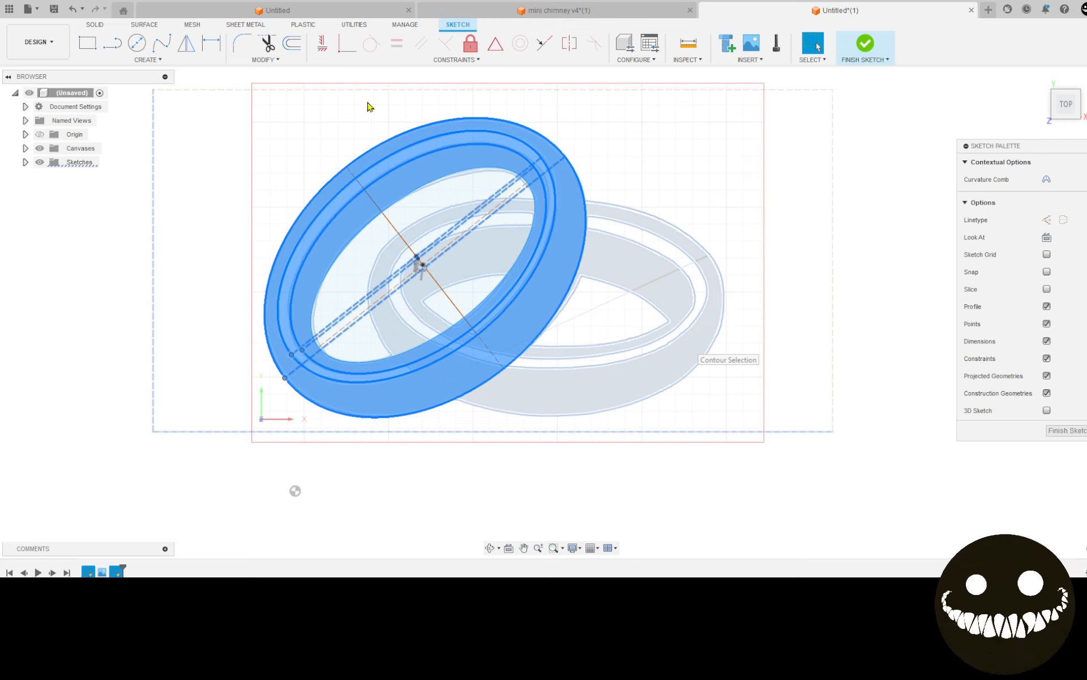
# Step: Try a copy of all the left ring's ellipses, rotated -45 degrees about Z and moved toward the right ring, and cancel it
pyautogui.press('Escape')
pyautogui.scroll(-1, 233, 101)
pyautogui.moveTo(225, 76)
pyautogui.mouseDown()
pyautogui.moveTo(243, 141)
pyautogui.moveTo(614, 529)
pyautogui.moveTo(541, 409)
pyautogui.mouseUp()
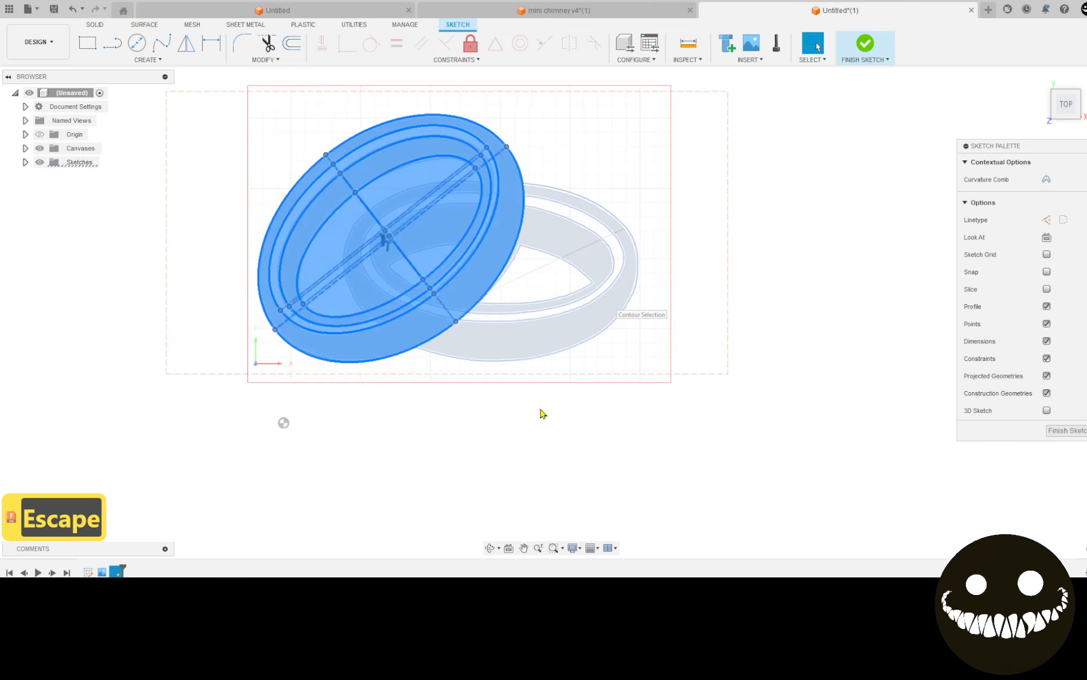
pyautogui.press('m')
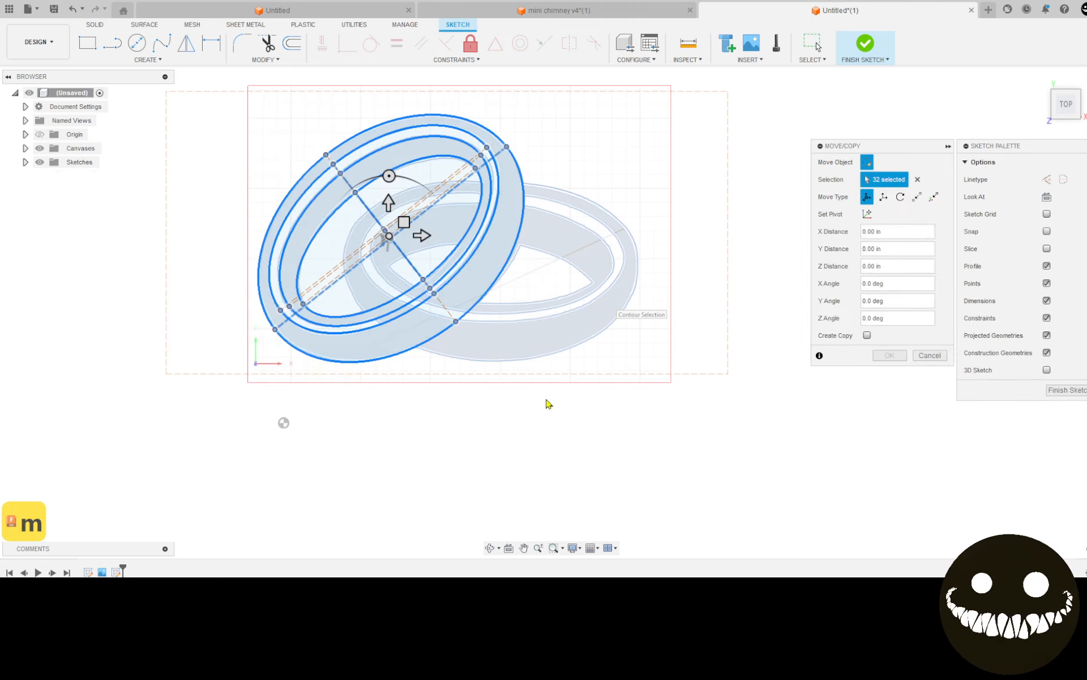
pyautogui.click(868, 336)
pyautogui.moveTo(381, 175); pyautogui.dragTo(432, 196)
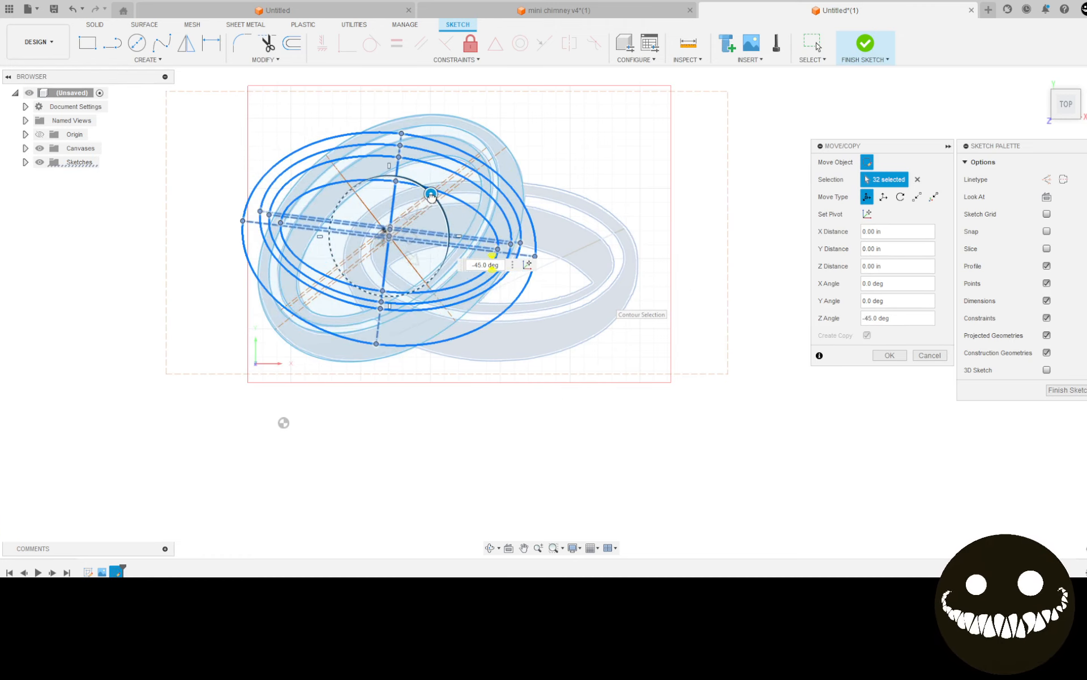
pyautogui.moveTo(408, 240); pyautogui.dragTo(533, 284)
pyautogui.click(929, 356)
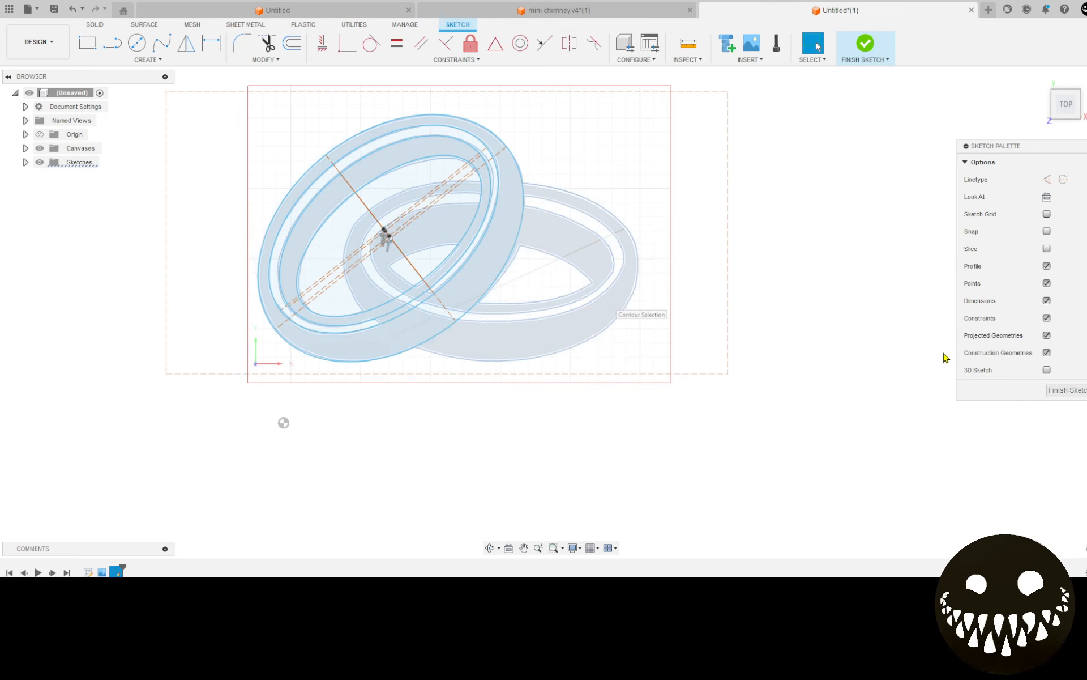
# Step: Draw a slightly tilted ellipse over the right ring's outer contour, with a major axis about 6.3 in long
pyautogui.click(149, 60)
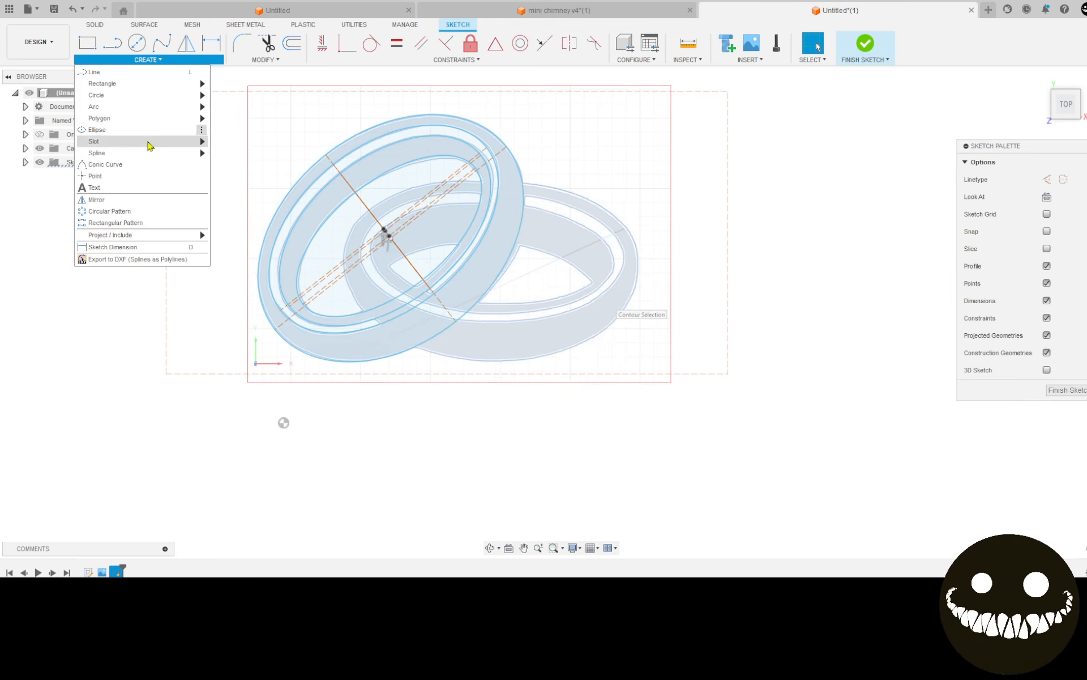
pyautogui.click(152, 135)
pyautogui.scroll(2, 567, 306)
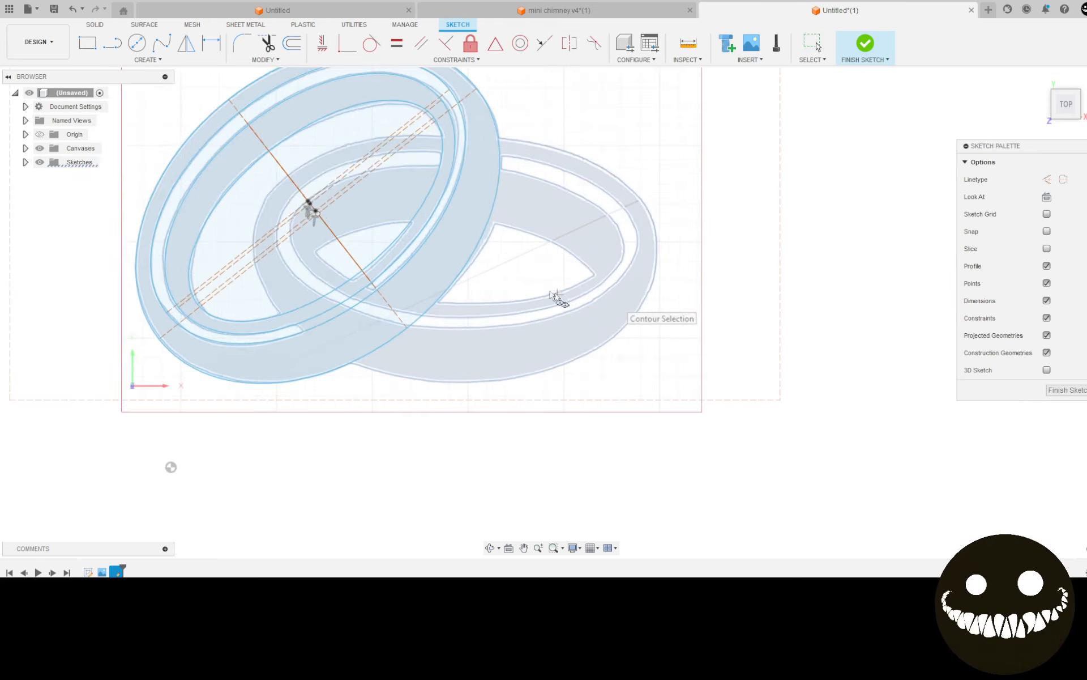
pyautogui.click(454, 244)
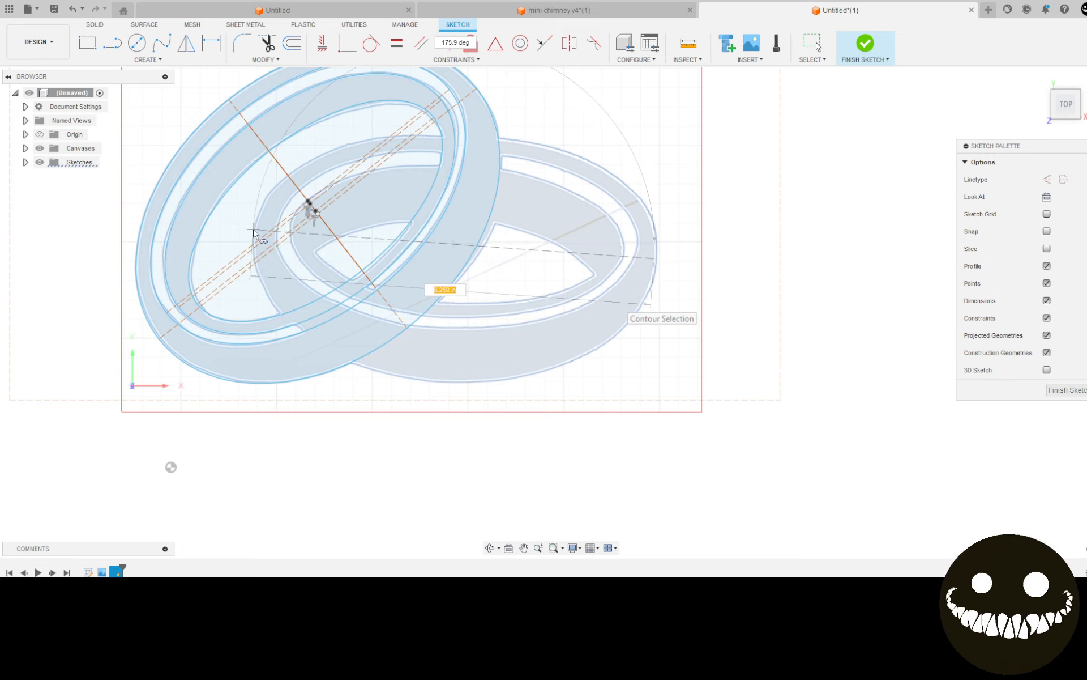
pyautogui.click(253, 230)
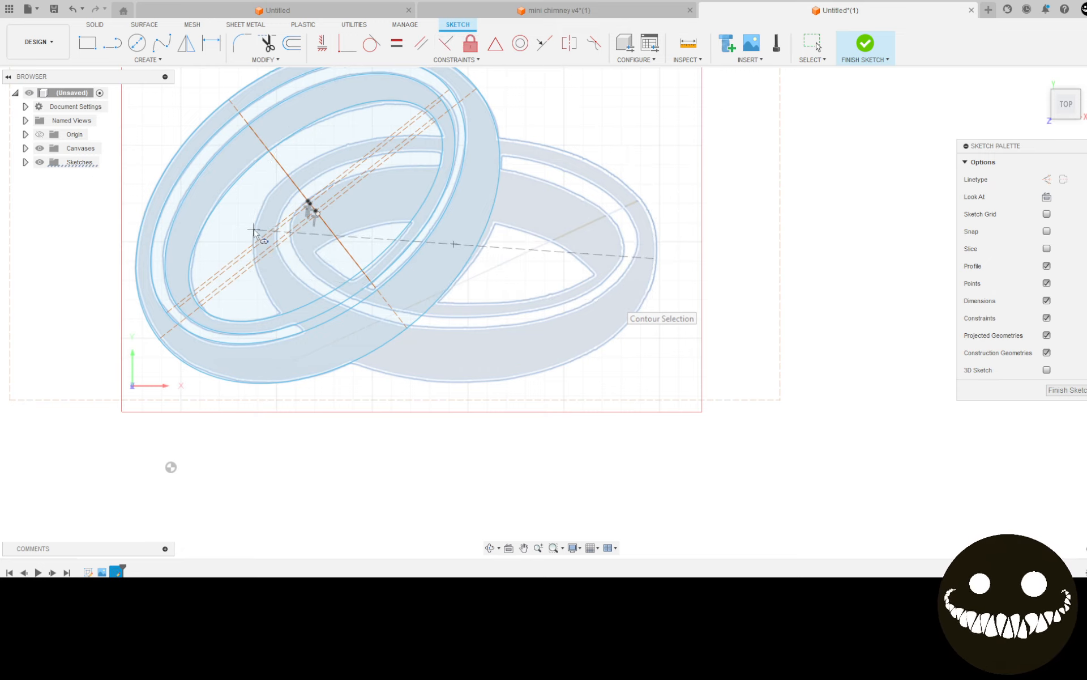
pyautogui.click(480, 129)
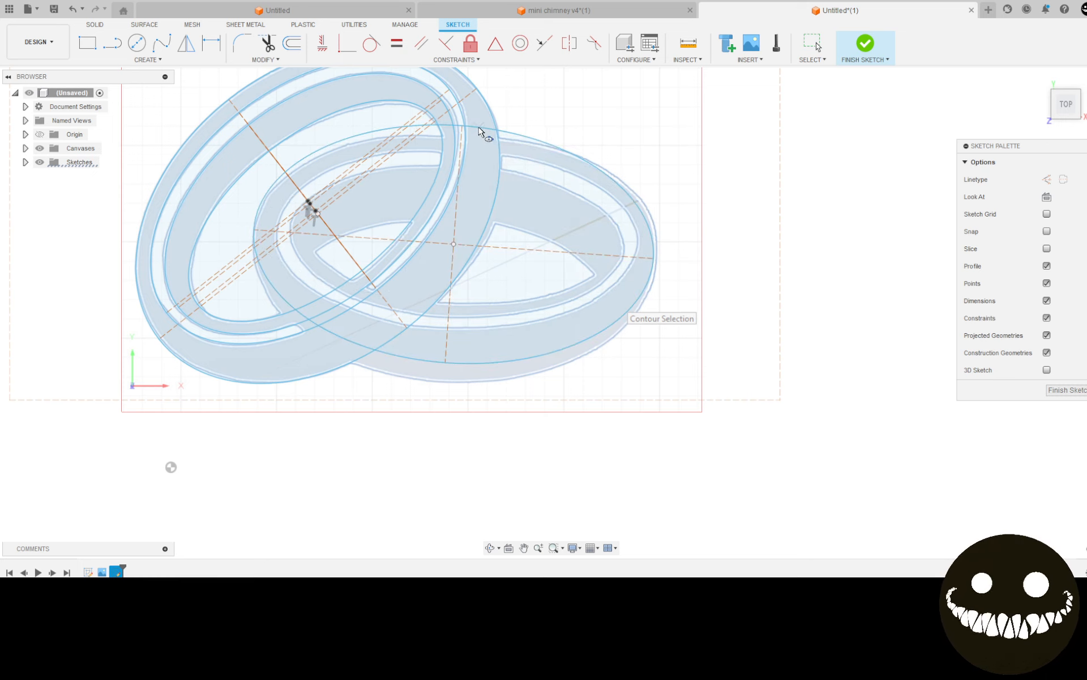
pyautogui.press('Escape')
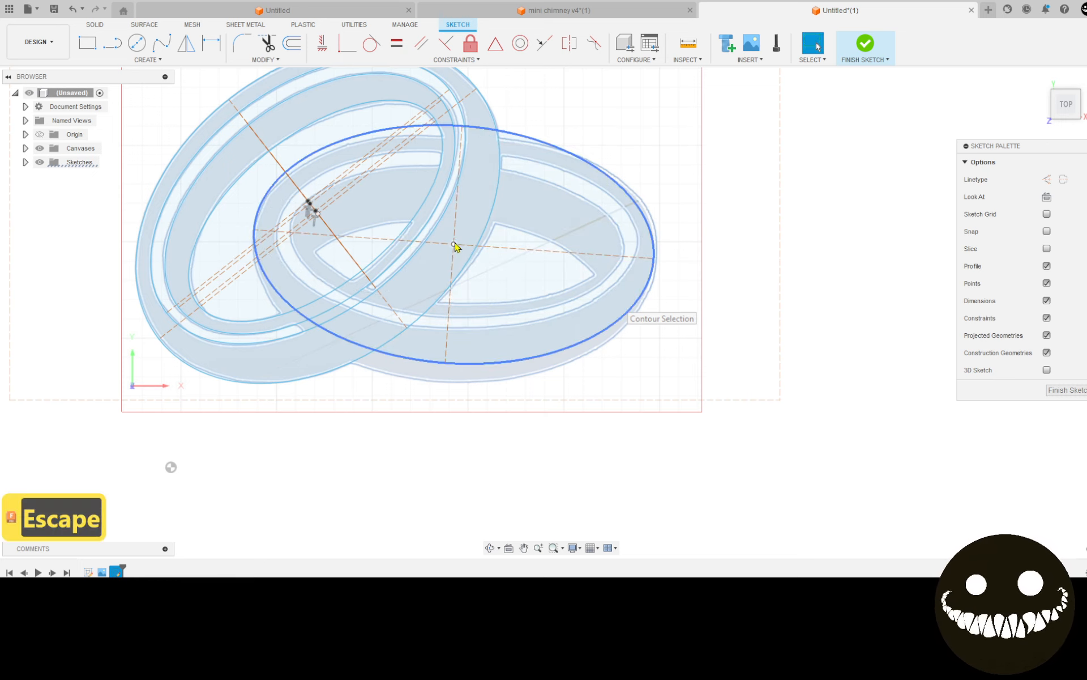
pyautogui.press('Escape')
# Step: Adjust the right ring's outer ellipse to the canvas contour by shifting its centre and resizing its major and minor axes
pyautogui.moveTo(454, 244); pyautogui.dragTo(452, 260)
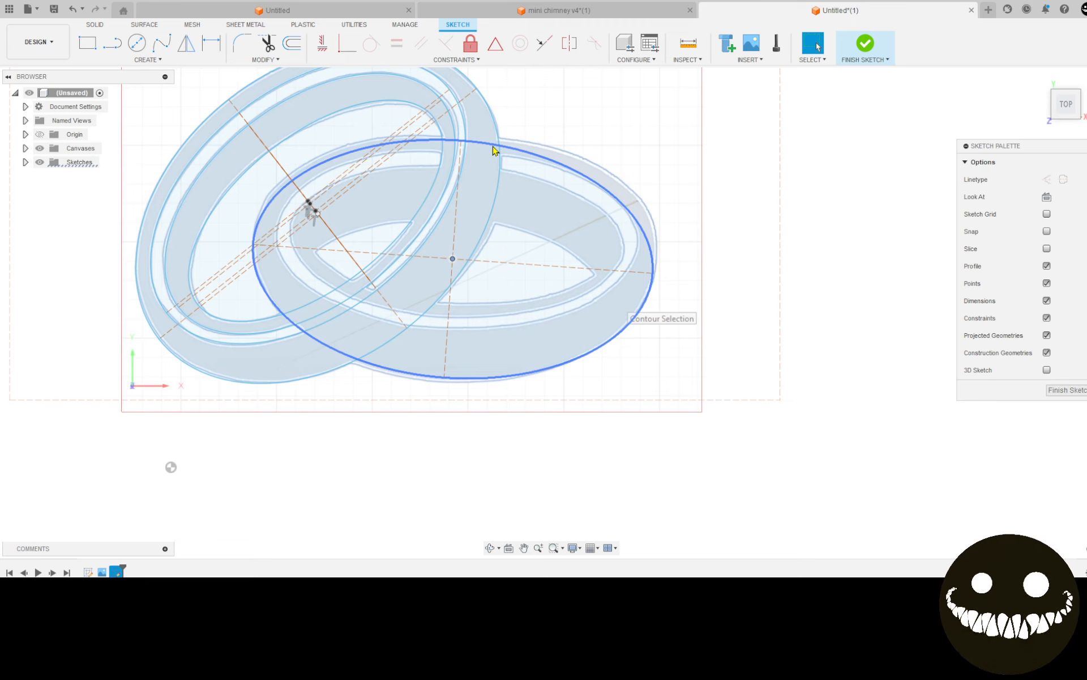
pyautogui.click(640, 220)
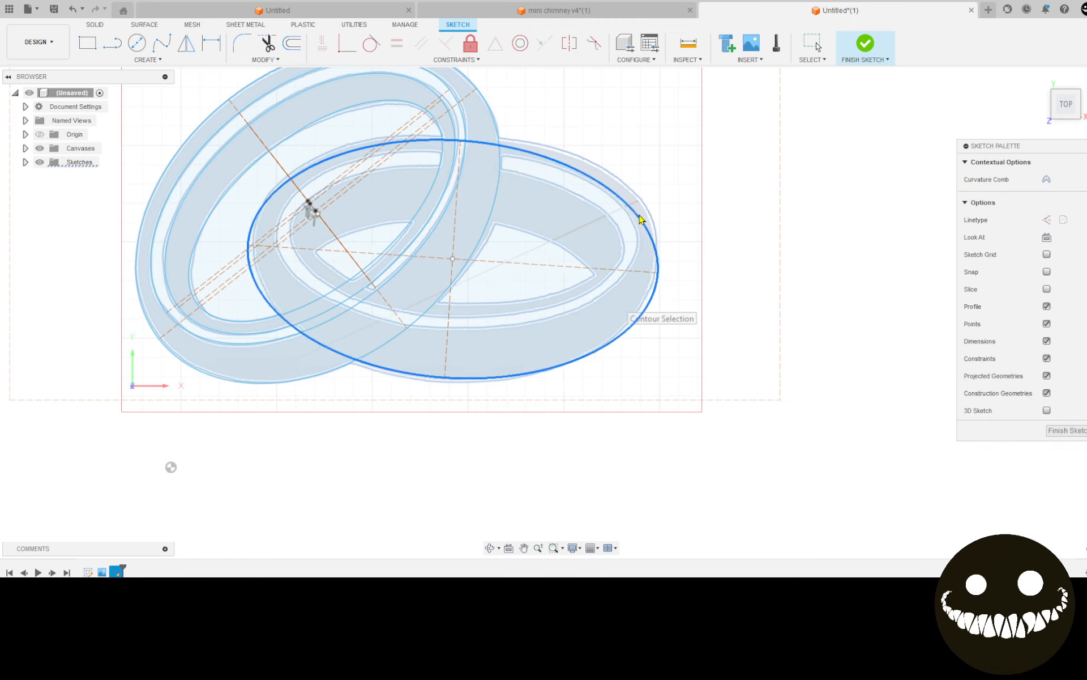
pyautogui.click(456, 261)
pyautogui.moveTo(463, 256); pyautogui.dragTo(460, 253)
pyautogui.moveTo(667, 271); pyautogui.dragTo(660, 267)
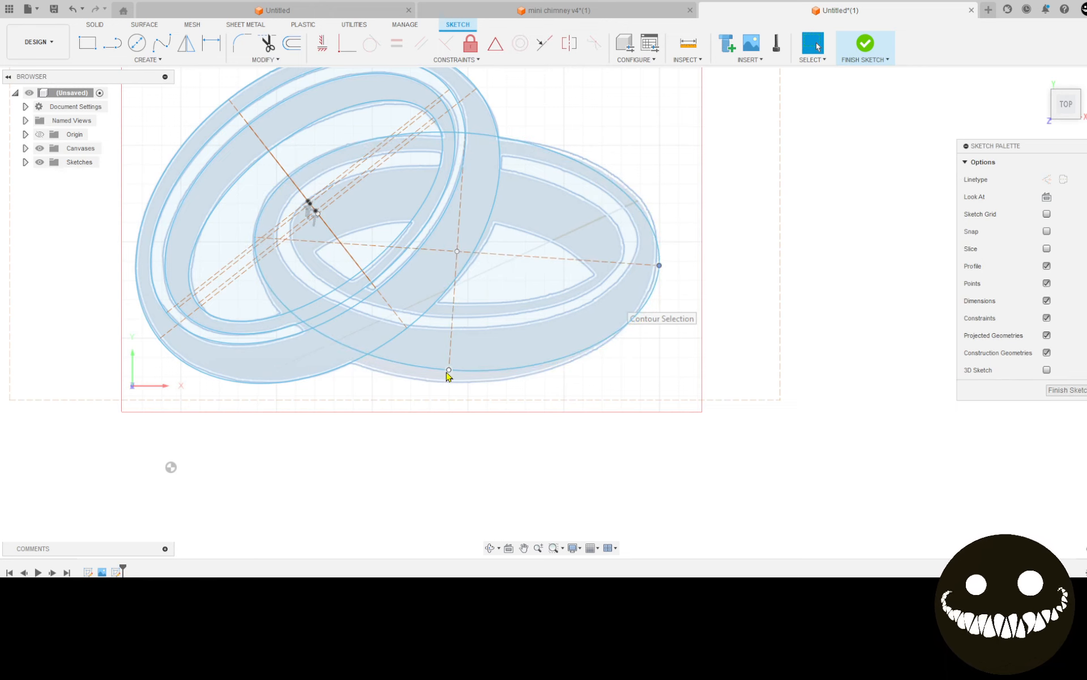
pyautogui.moveTo(449, 371); pyautogui.dragTo(443, 380)
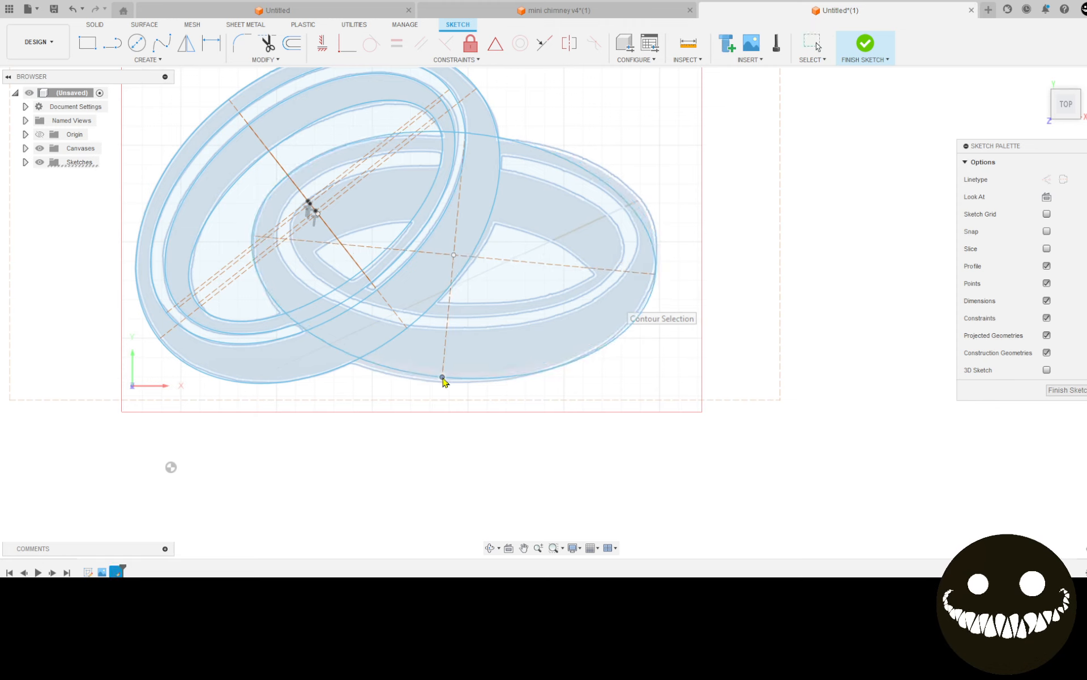
pyautogui.click(612, 185)
pyautogui.moveTo(611, 181); pyautogui.dragTo(610, 181)
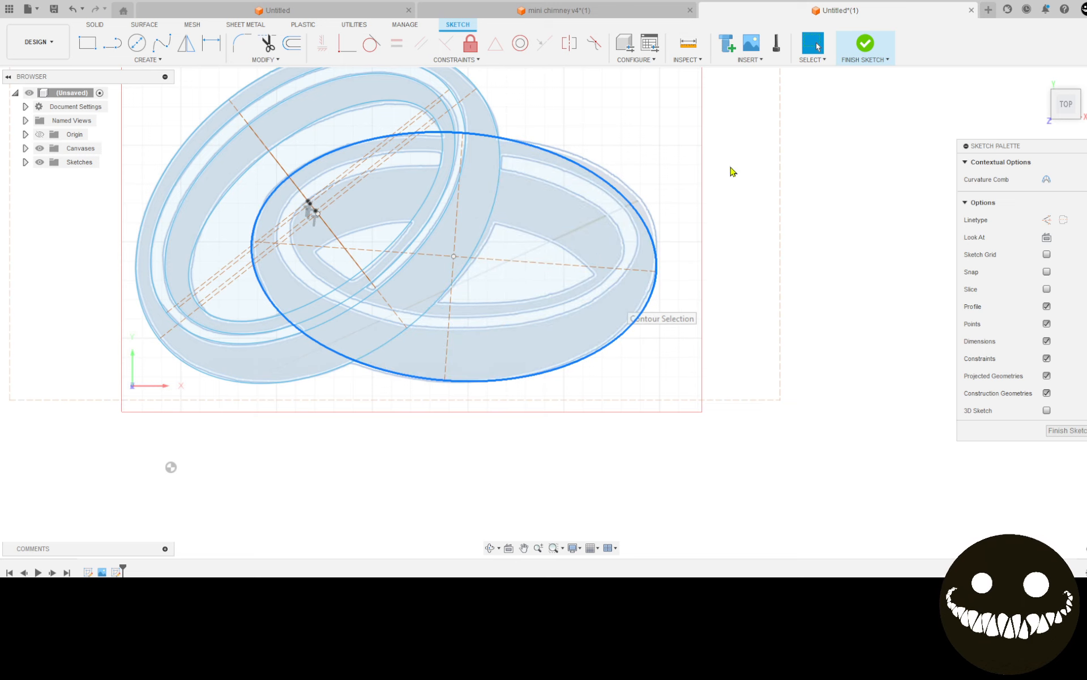
# Step: Try a tilted ellipse around the right ring's opening, with a major axis about 4.3 in long, and undo it
pyautogui.rightClick(869, 194)
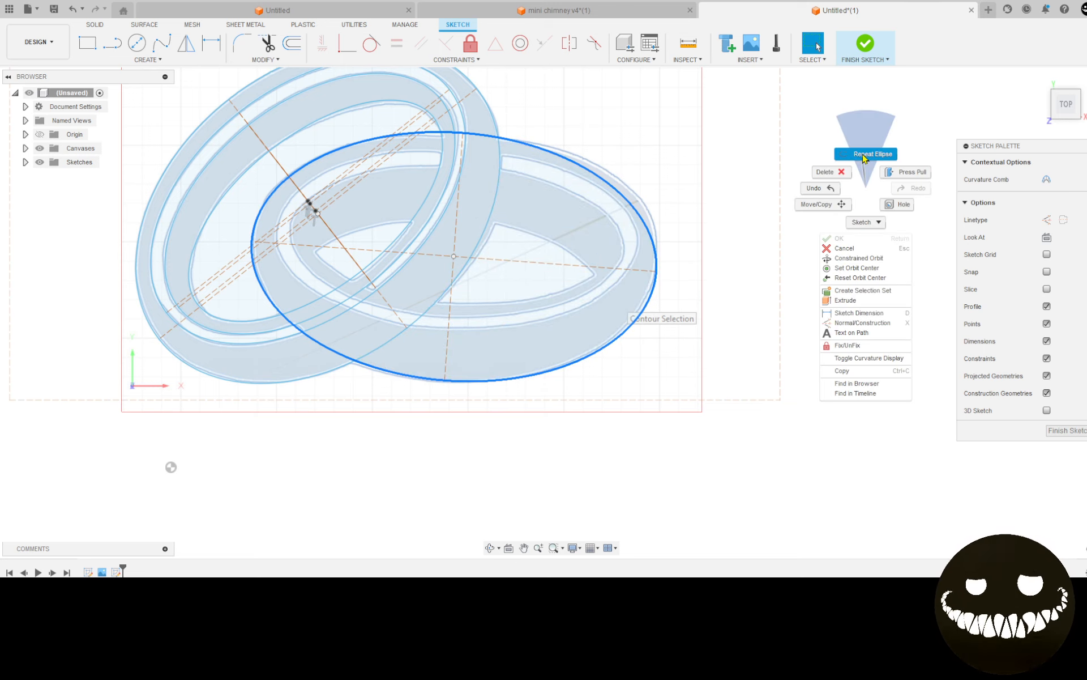
pyautogui.click(869, 152)
pyautogui.scroll(3, 433, 263)
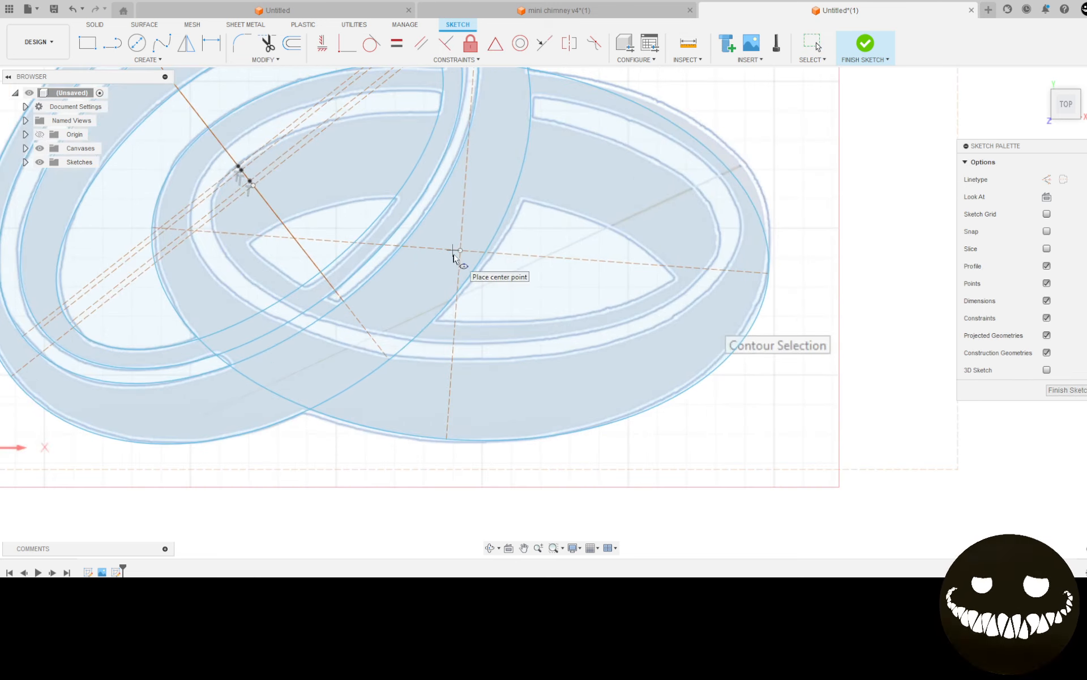
pyautogui.scroll(2, 462, 244)
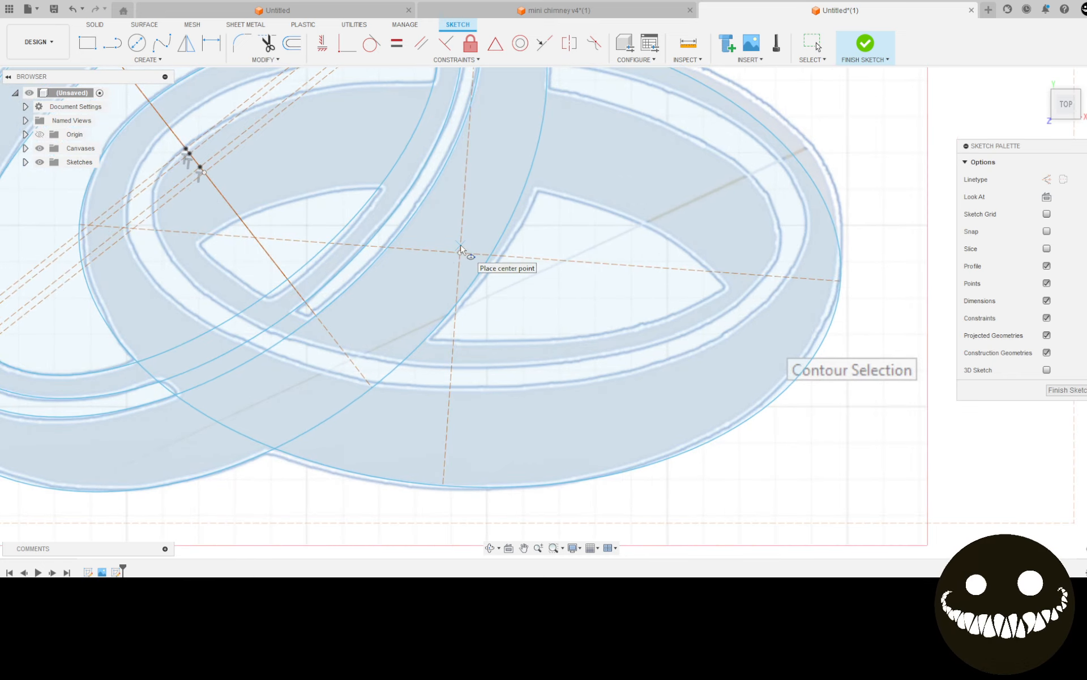
pyautogui.click(460, 252)
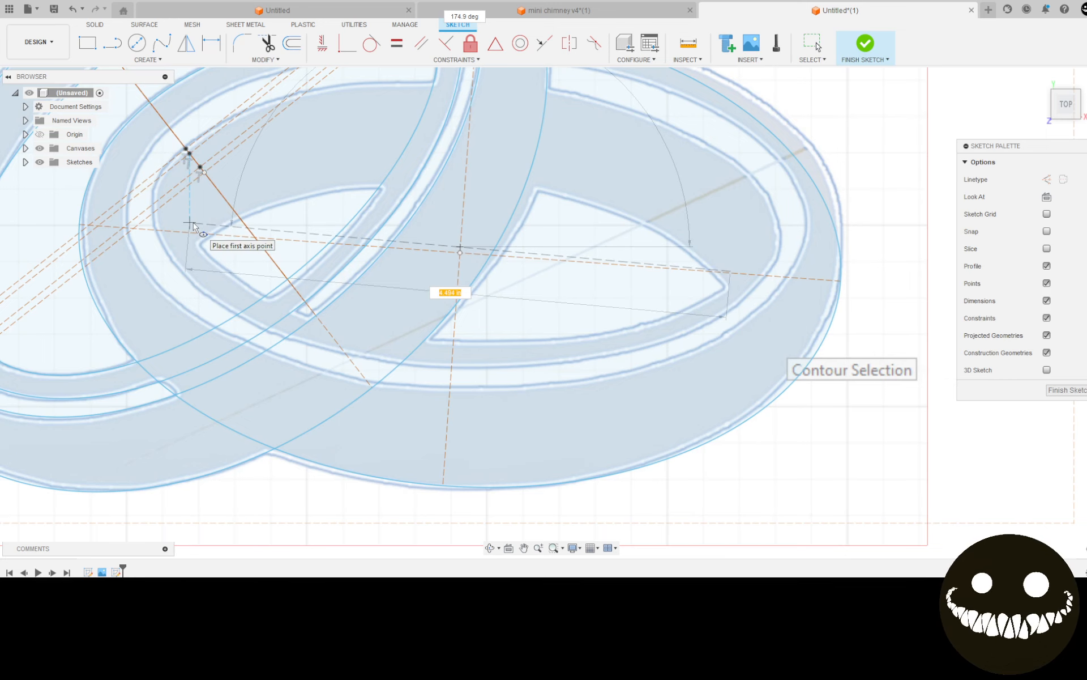
pyautogui.scroll(-4, 193, 226)
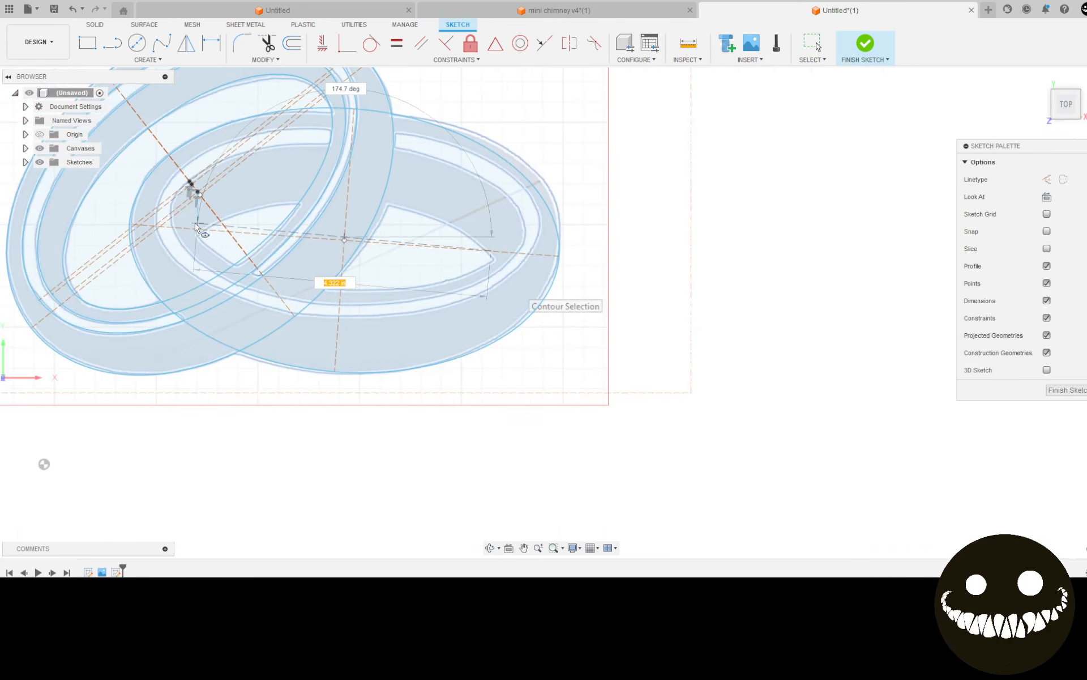
pyautogui.click(197, 226)
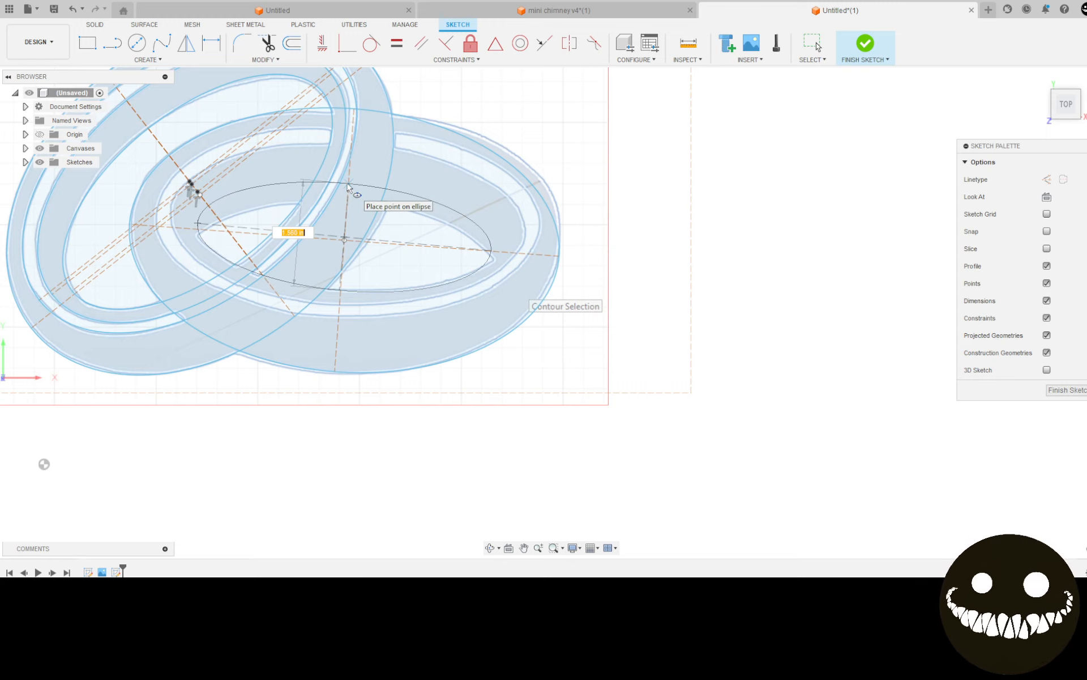
pyautogui.click(346, 290)
pyautogui.scroll(-2, 342, 292)
pyautogui.scroll(3, 340, 245)
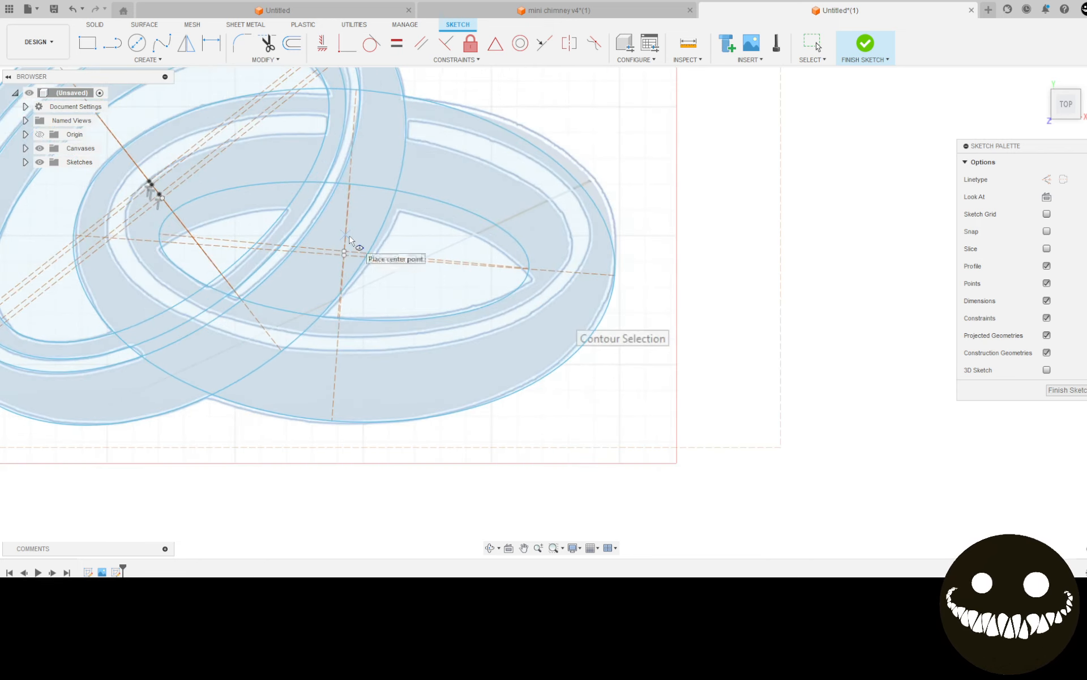
pyautogui.hotkey('ctrl', 'z')
pyautogui.hotkey('ctrl', 'z')
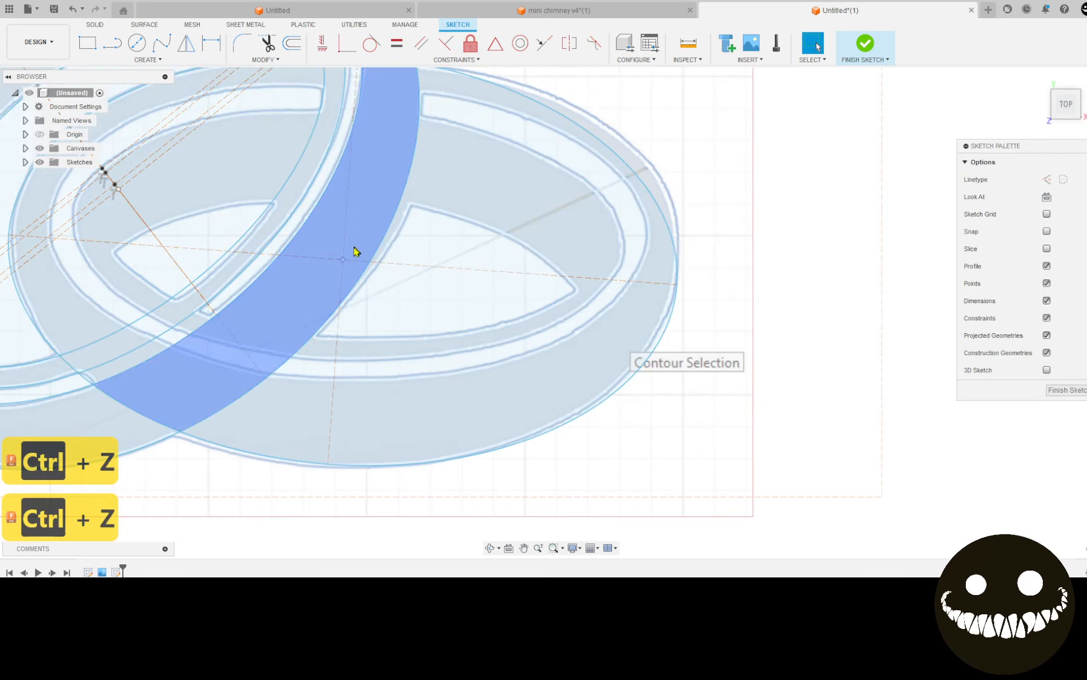
pyautogui.rightClick(830, 247)
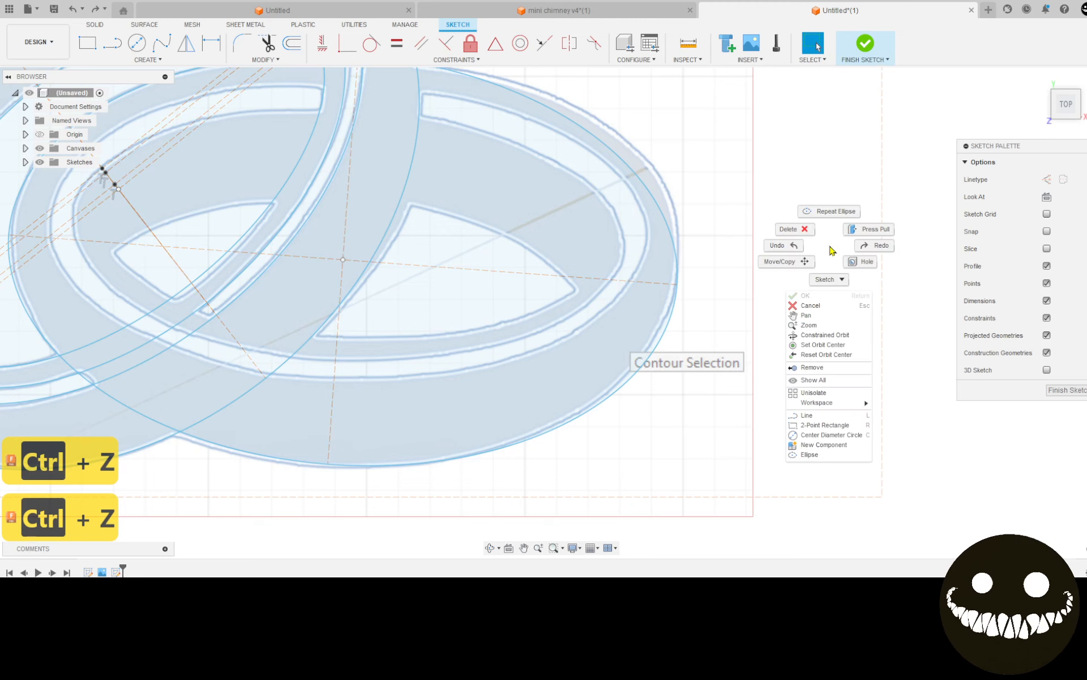
pyautogui.click(837, 212)
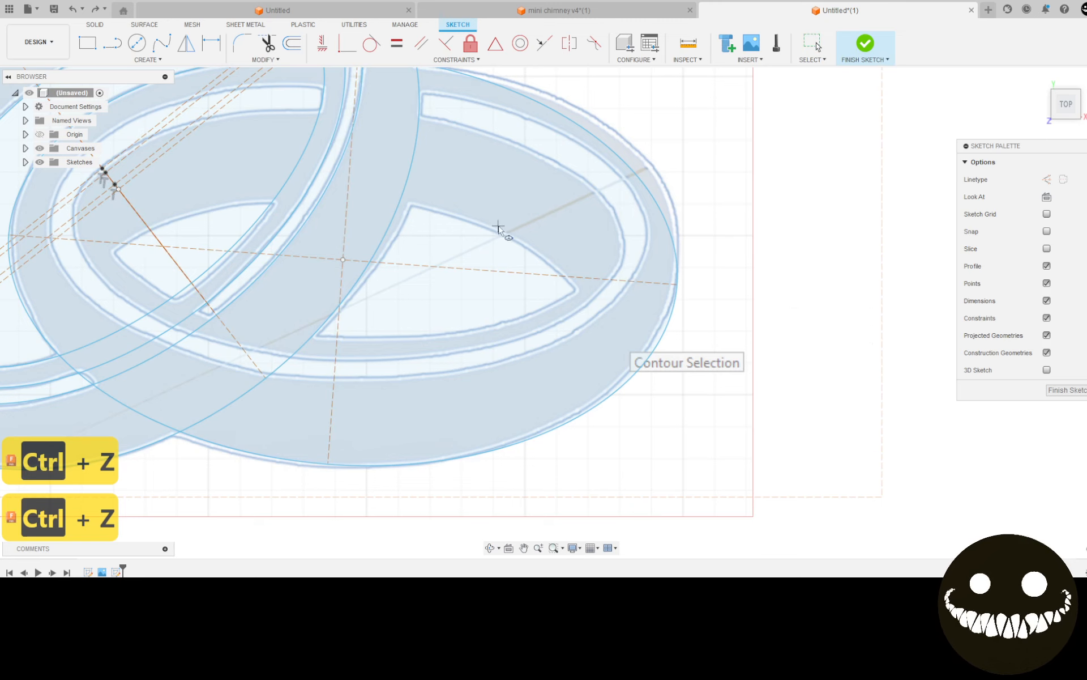
pyautogui.click(344, 257)
pyautogui.moveTo(230, 238); pyautogui.dragTo(410, 259, button='middle')
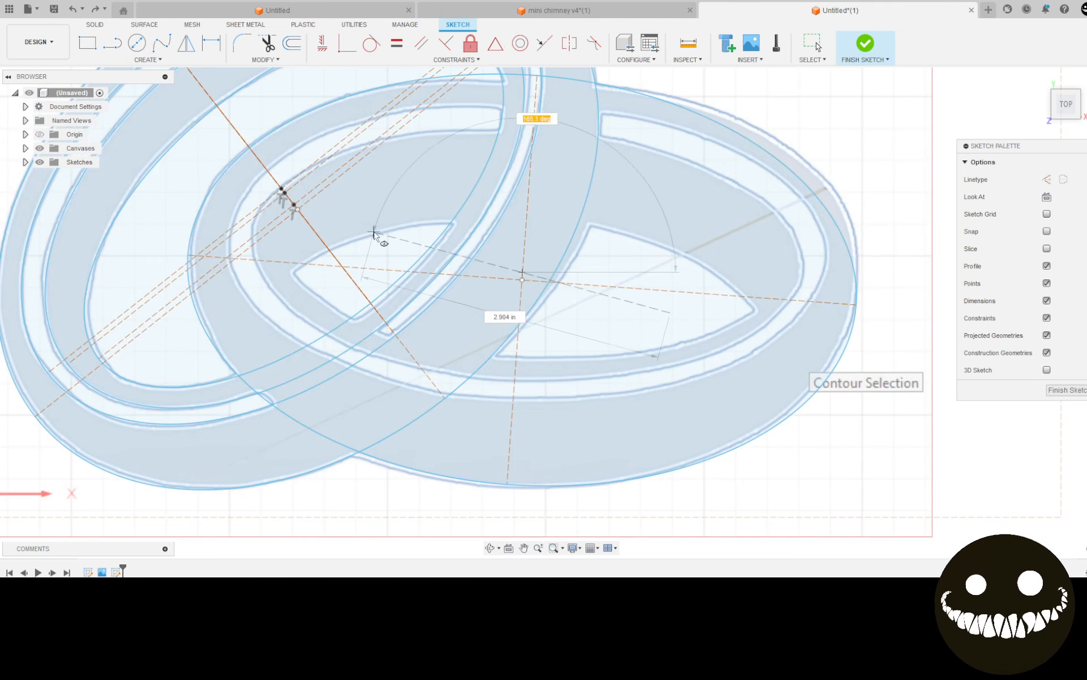
pyautogui.press('Escape')
# Step: Draw a slightly tilted ellipse along the inner edge of the right ring's groove, with a minor axis about 2.2 in long
pyautogui.rightClick(539, 234)
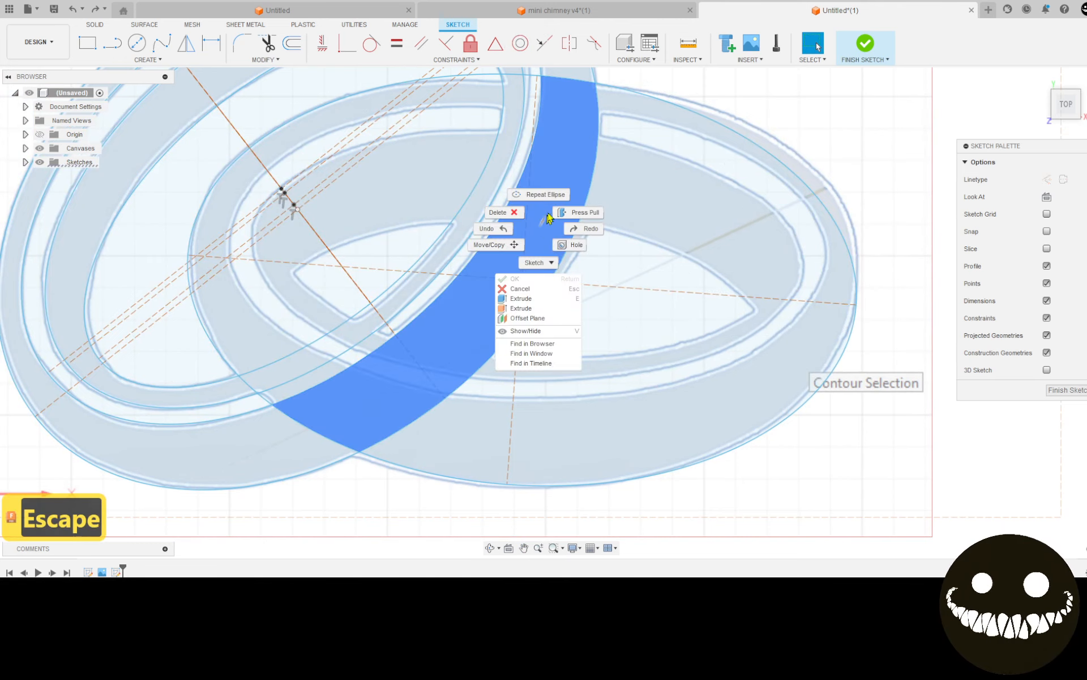
pyautogui.click(551, 199)
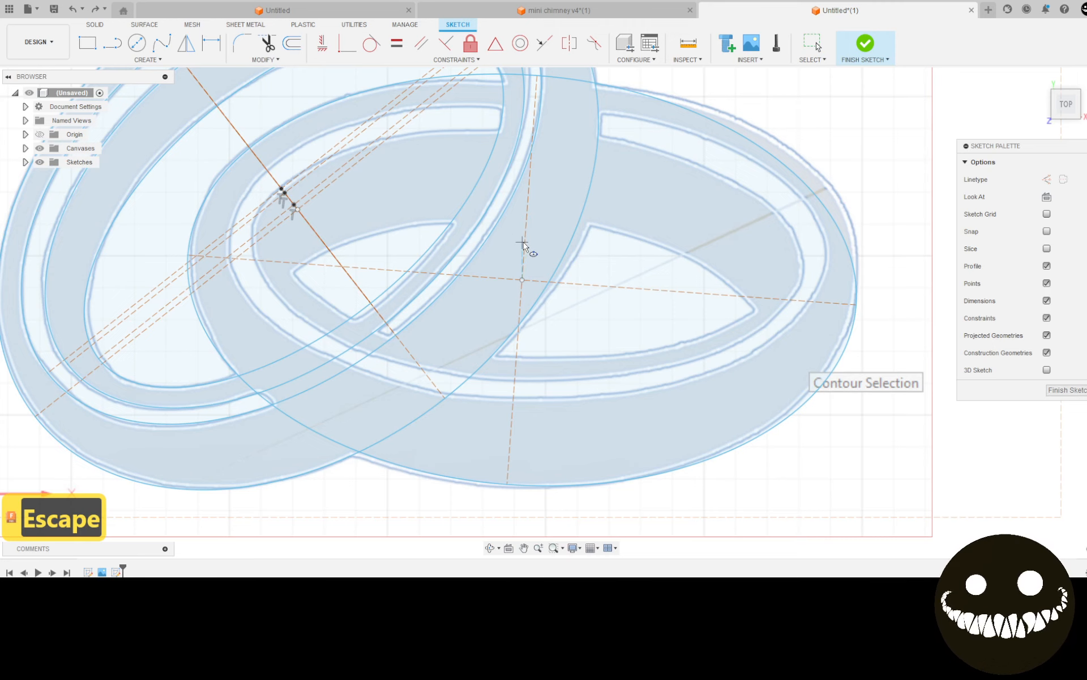
pyautogui.click(524, 243)
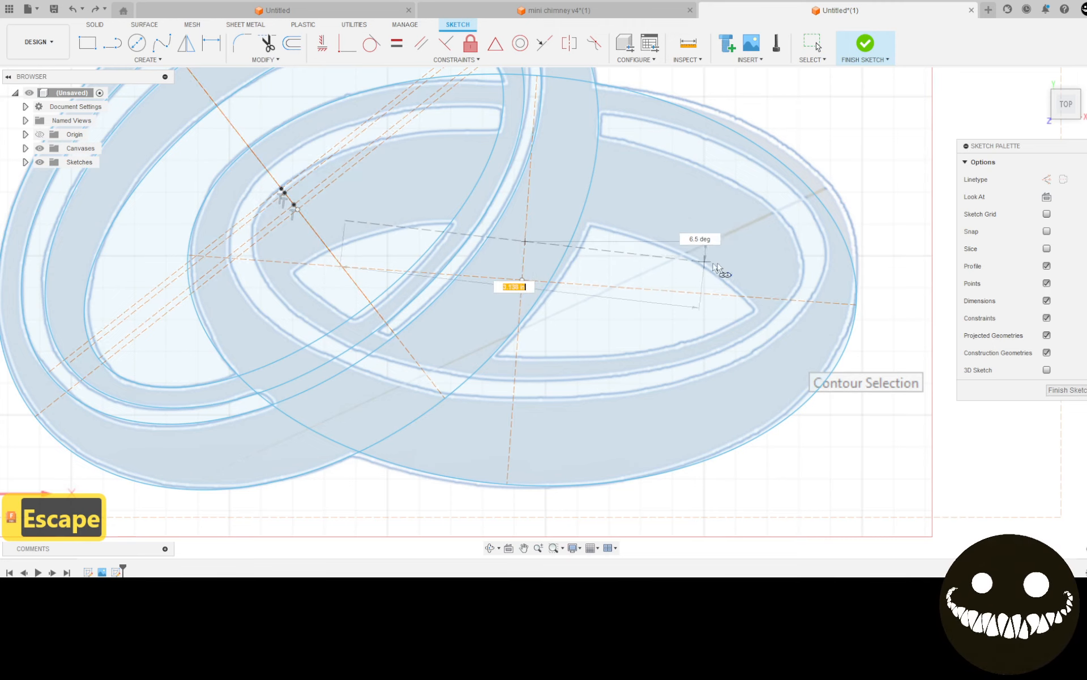
pyautogui.click(797, 262)
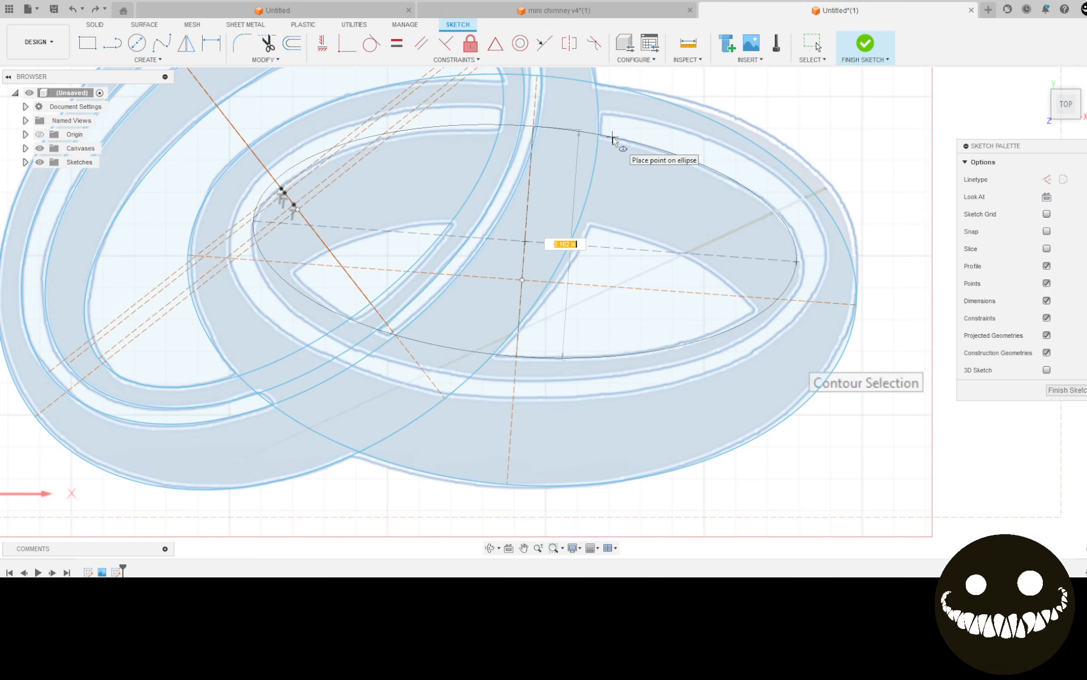
pyautogui.click(613, 139)
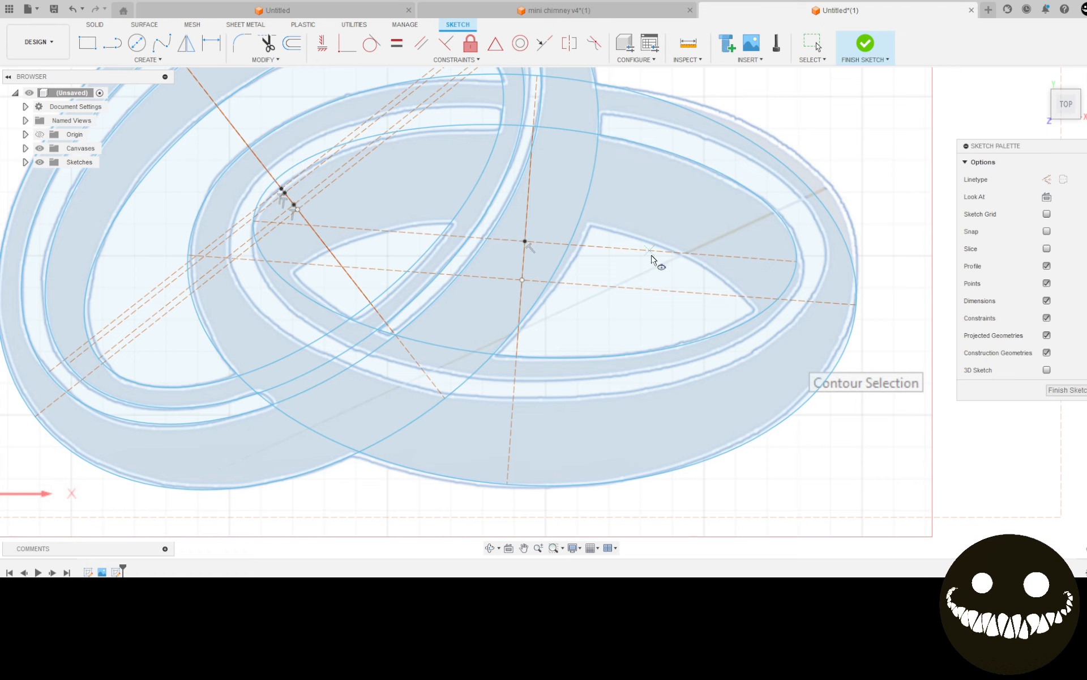
pyautogui.click(818, 47)
# Step: Create a copy of the new ellipse, moved down 0.90 in along its minor axis using a pivot aligned to that axis
pyautogui.click(670, 158)
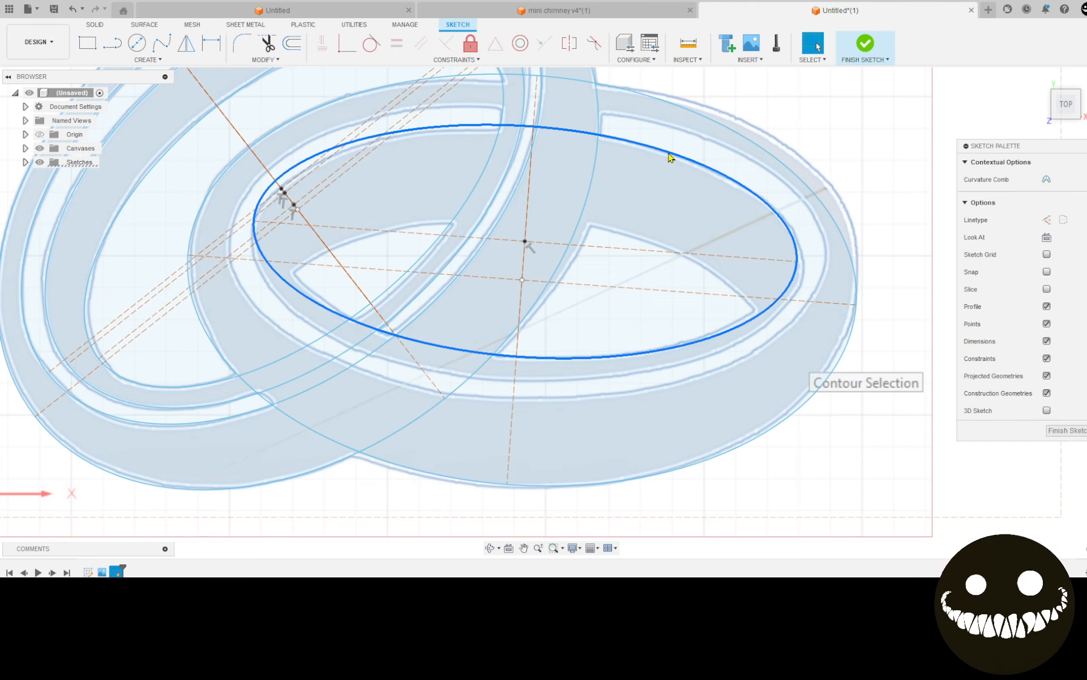
pyautogui.press('m')
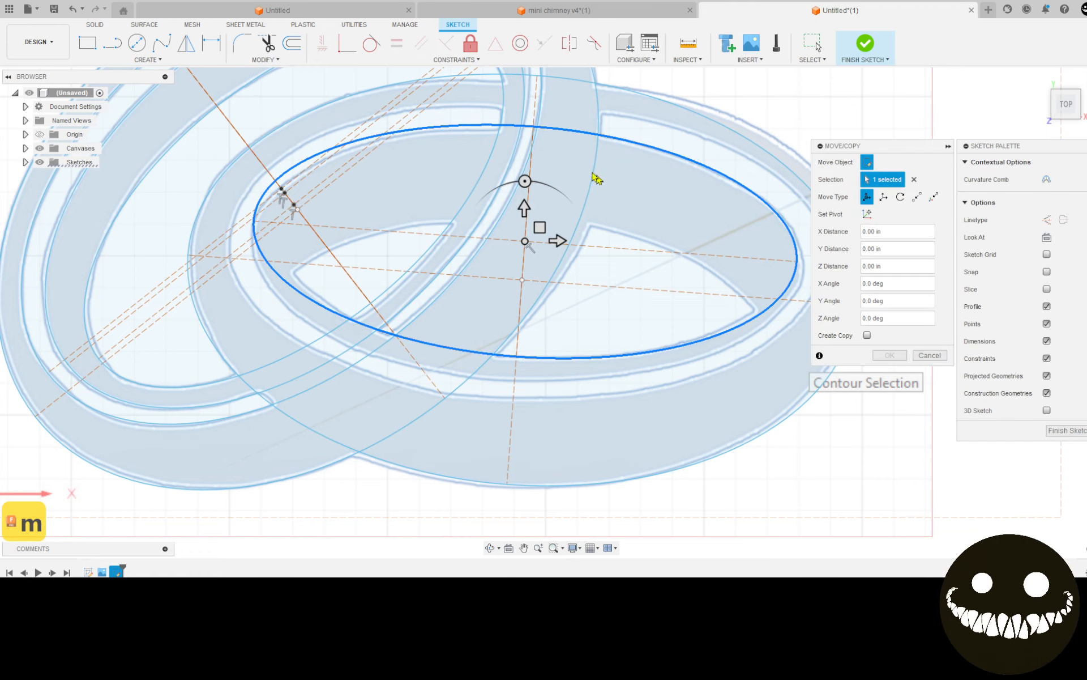
pyautogui.click(872, 219)
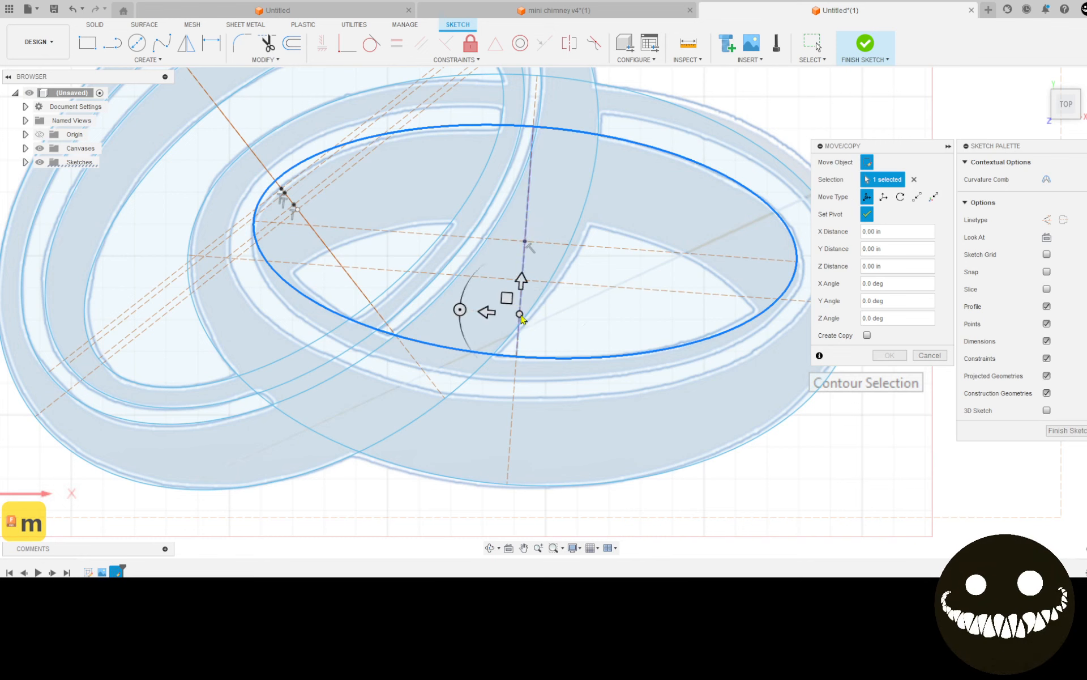
pyautogui.click(527, 207)
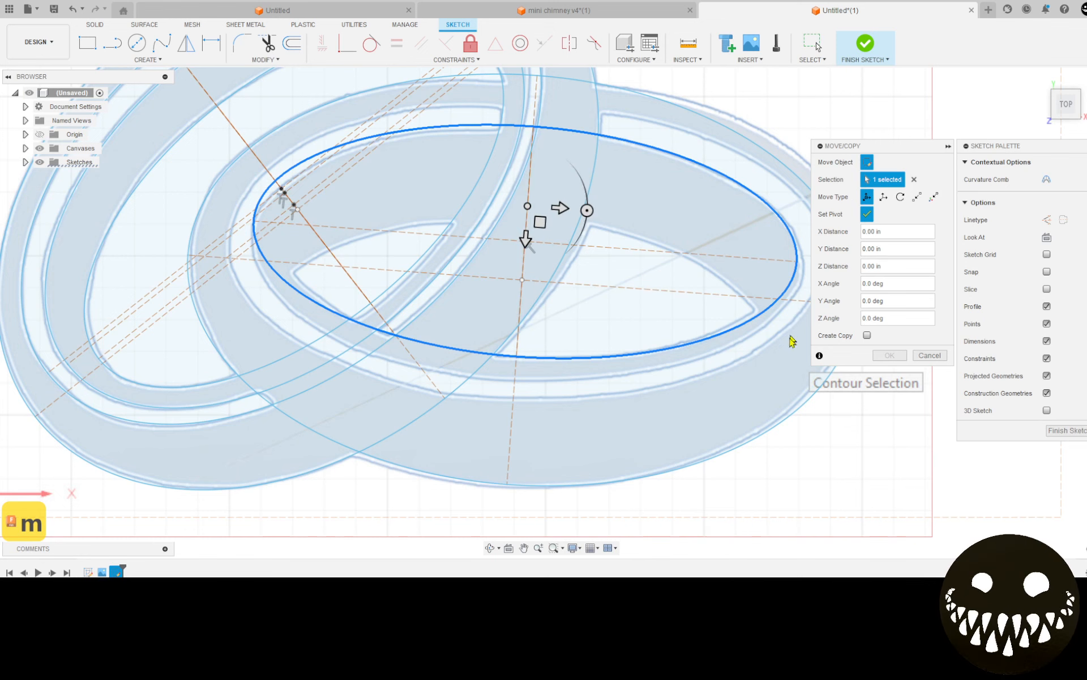
pyautogui.click(867, 214)
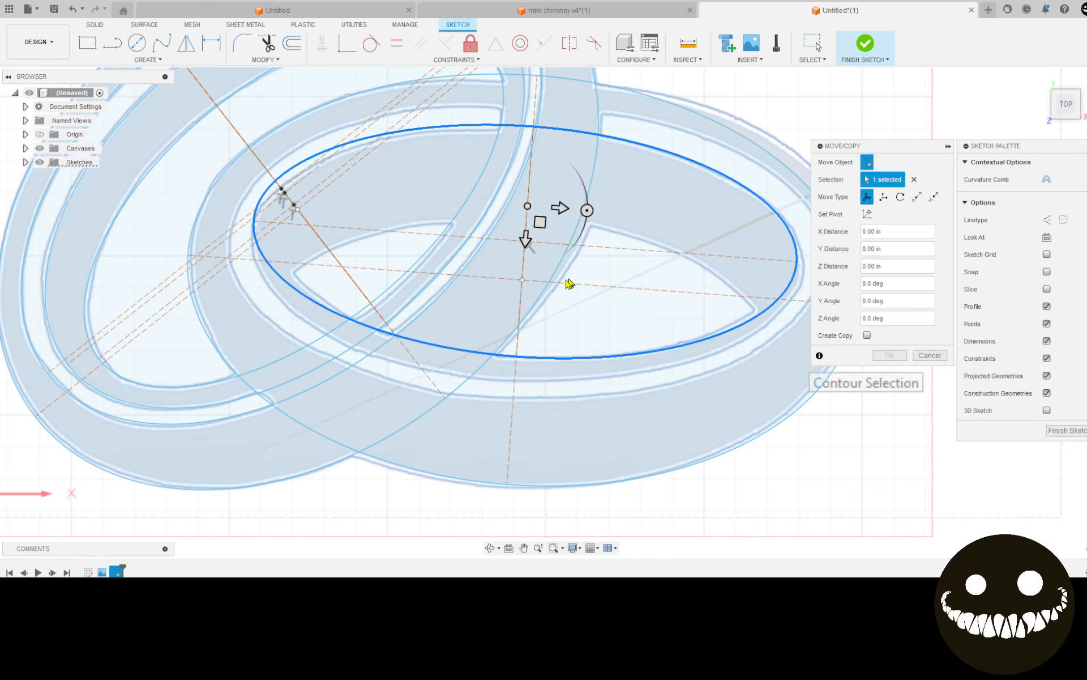
pyautogui.moveTo(527, 235)
pyautogui.mouseDown()
pyautogui.moveTo(525, 272)
pyautogui.moveTo(527, 240)
pyautogui.mouseUp()
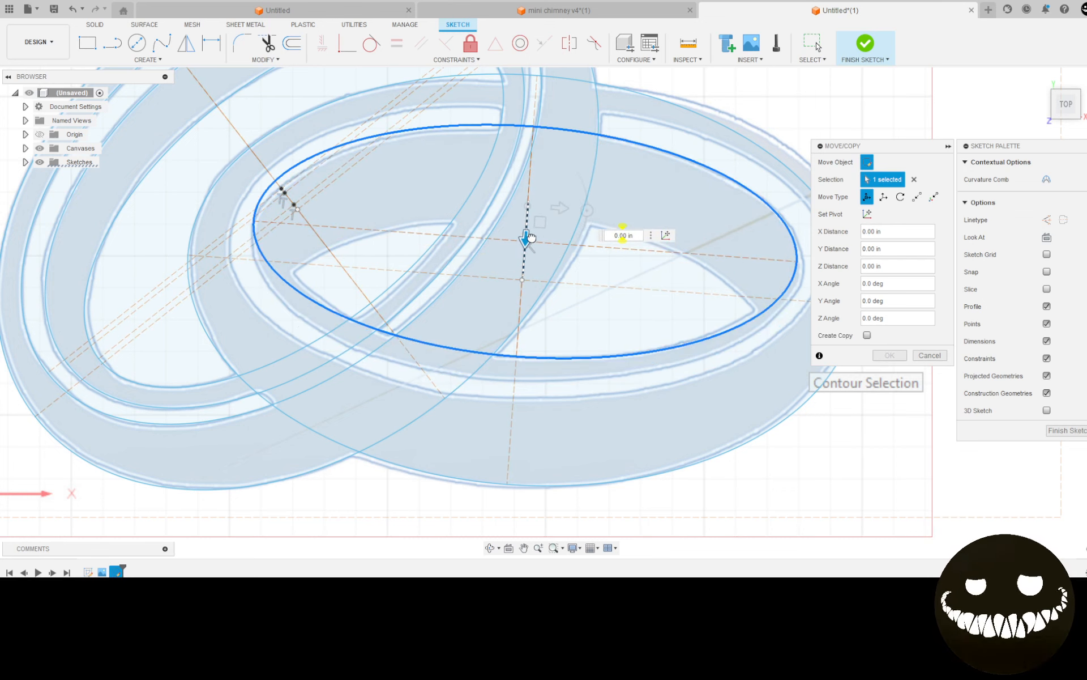
pyautogui.click(867, 336)
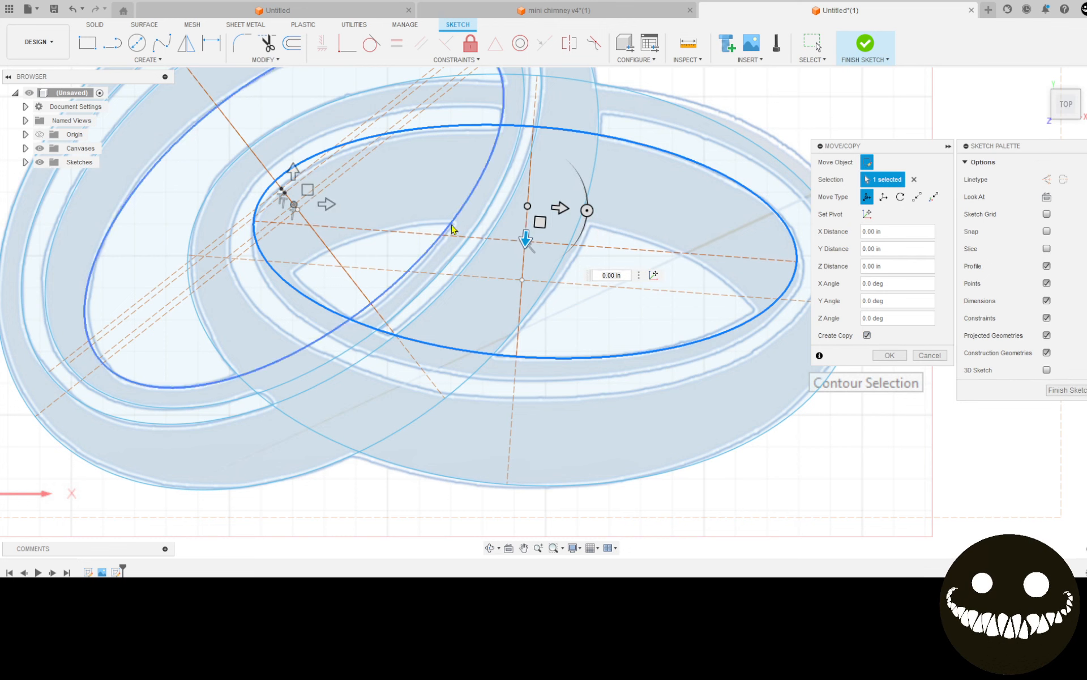
pyautogui.moveTo(526, 239); pyautogui.dragTo(521, 331)
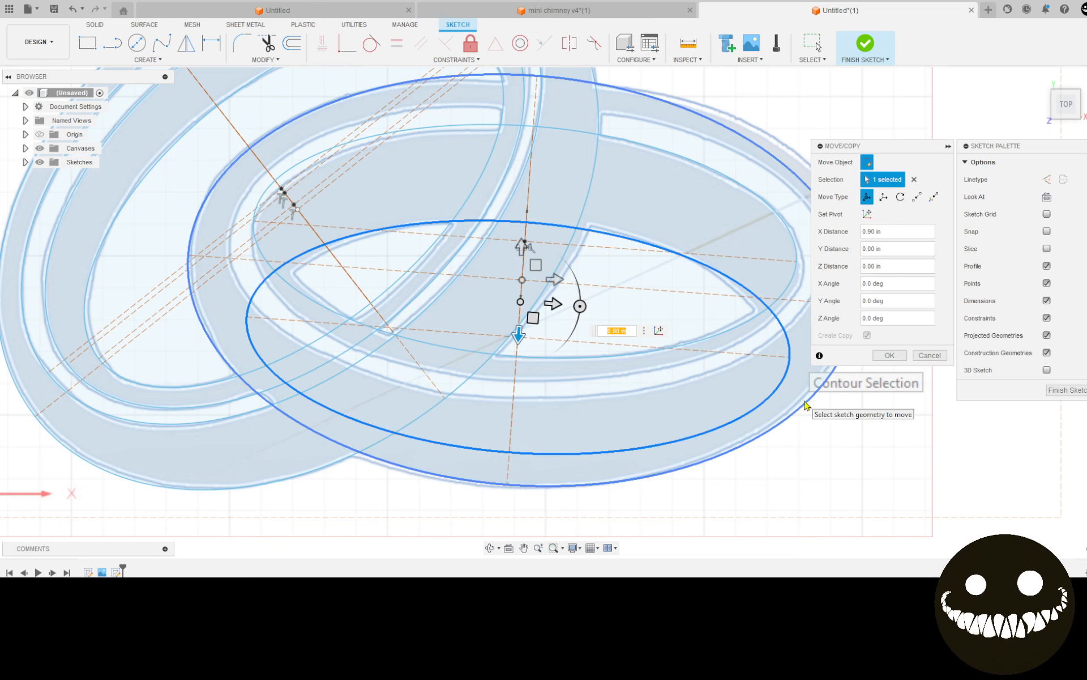
pyautogui.click(901, 359)
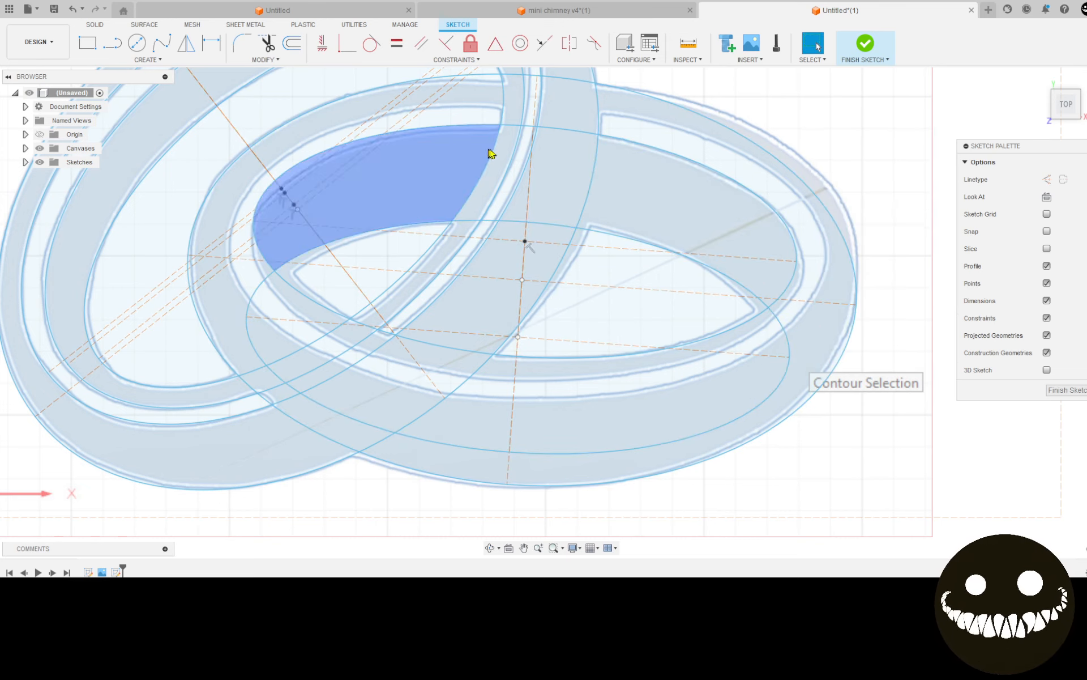
# Step: Draw a matching tilted ellipse around the outer edge of the right ring's groove, centred on the ring's minor axis
pyautogui.rightClick(893, 100)
pyautogui.click(189, 60)
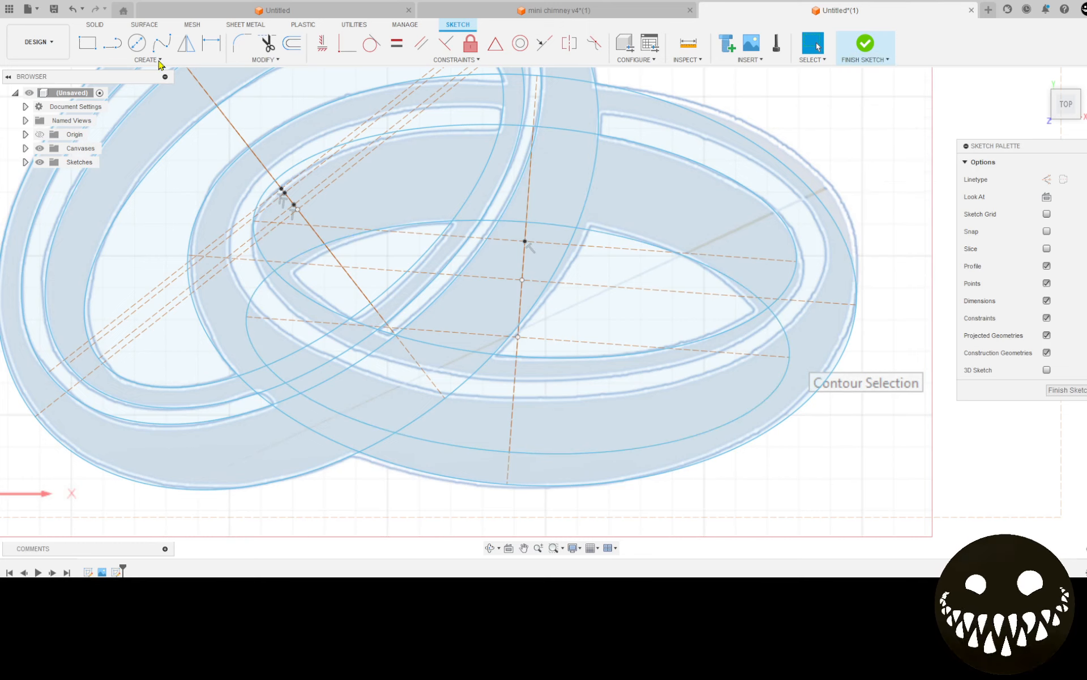
pyautogui.click(158, 60)
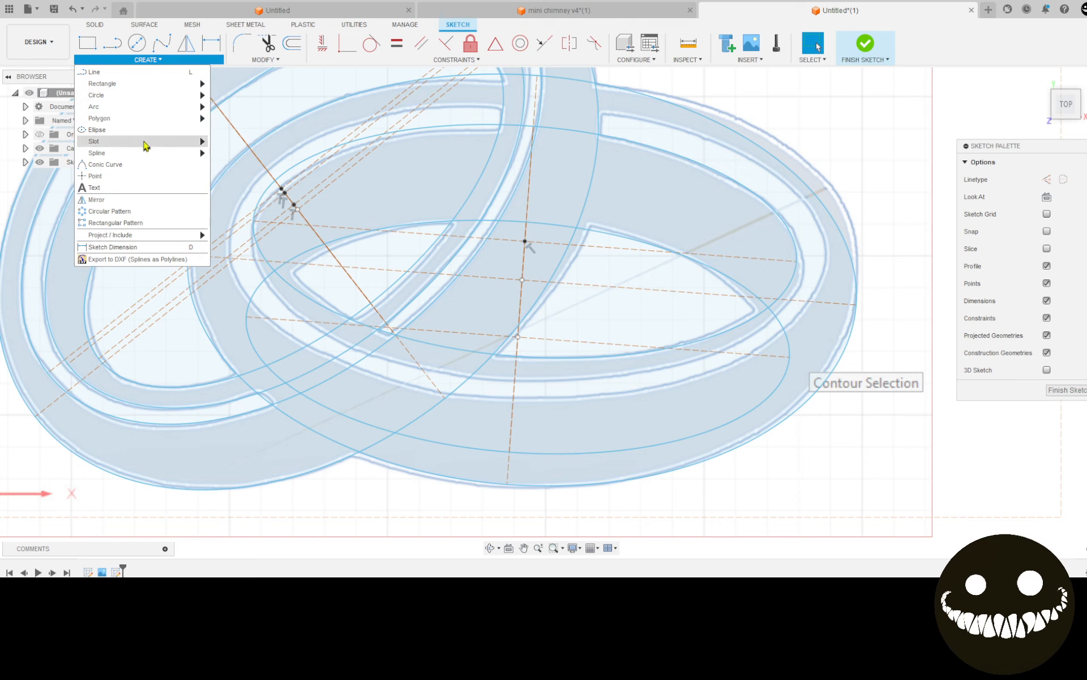
pyautogui.click(145, 130)
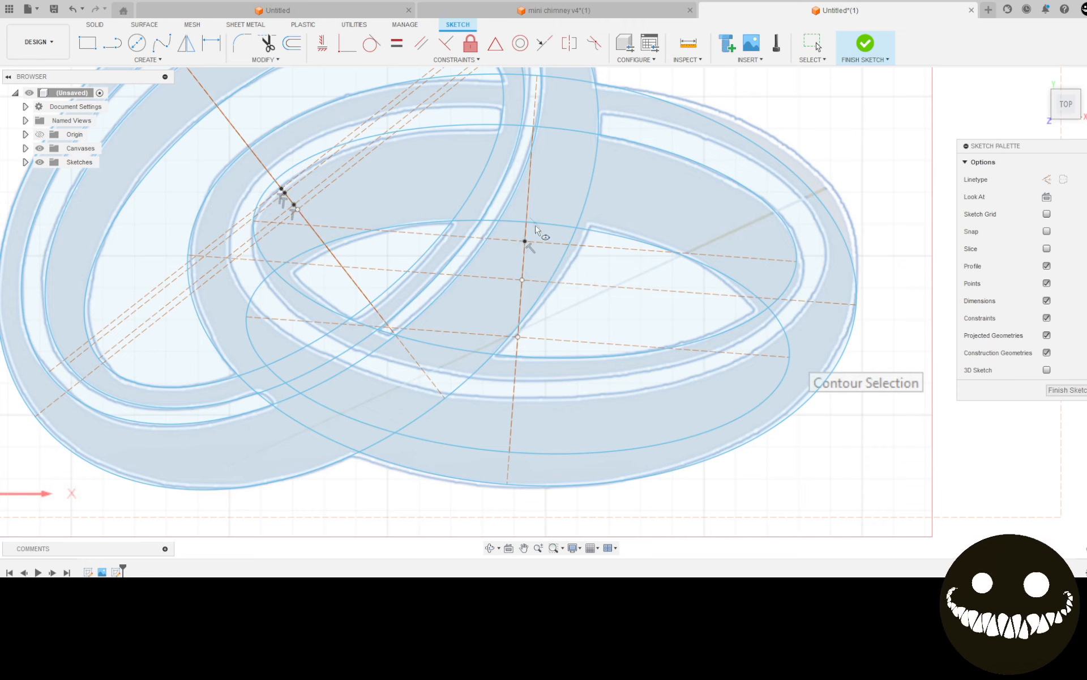
pyautogui.click(525, 242)
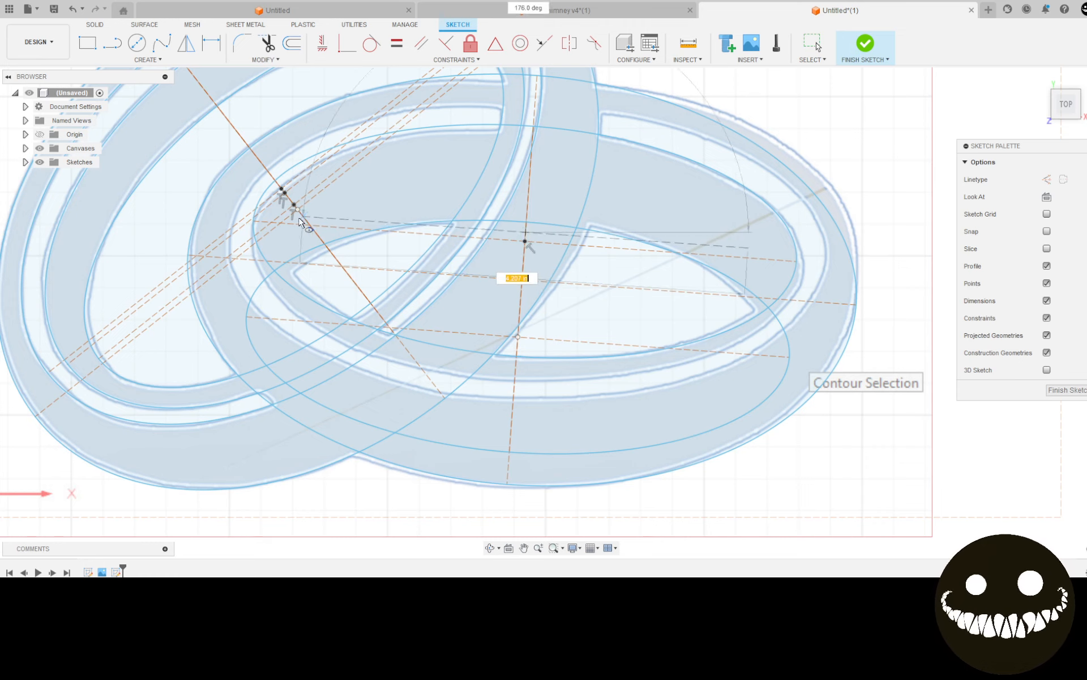
pyautogui.click(233, 210)
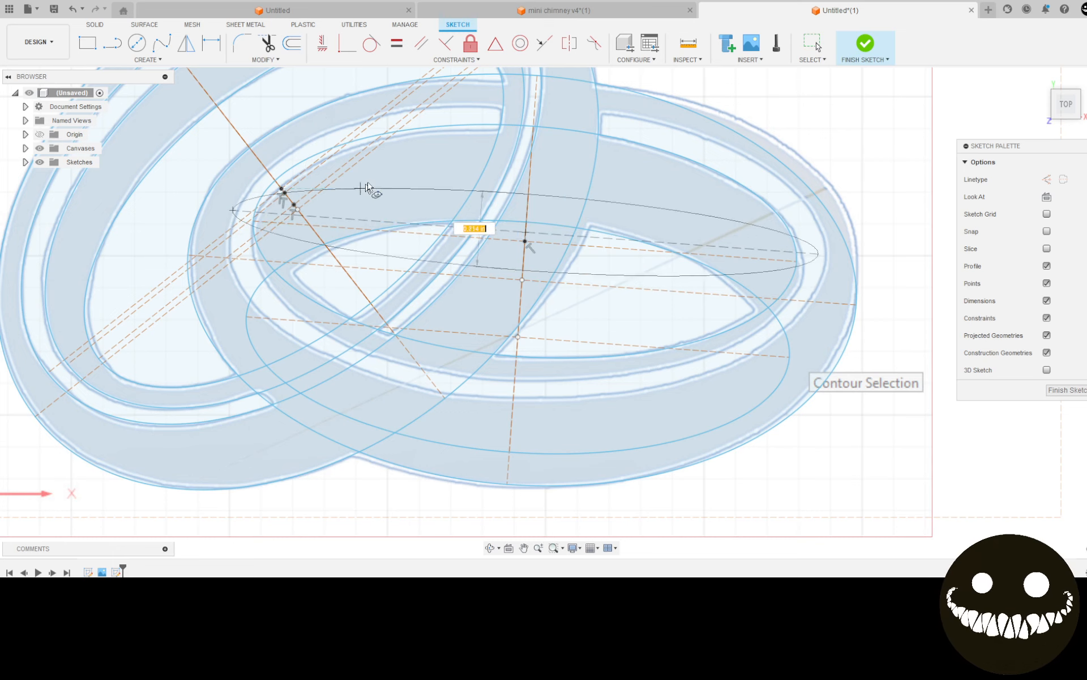
pyautogui.click(530, 102)
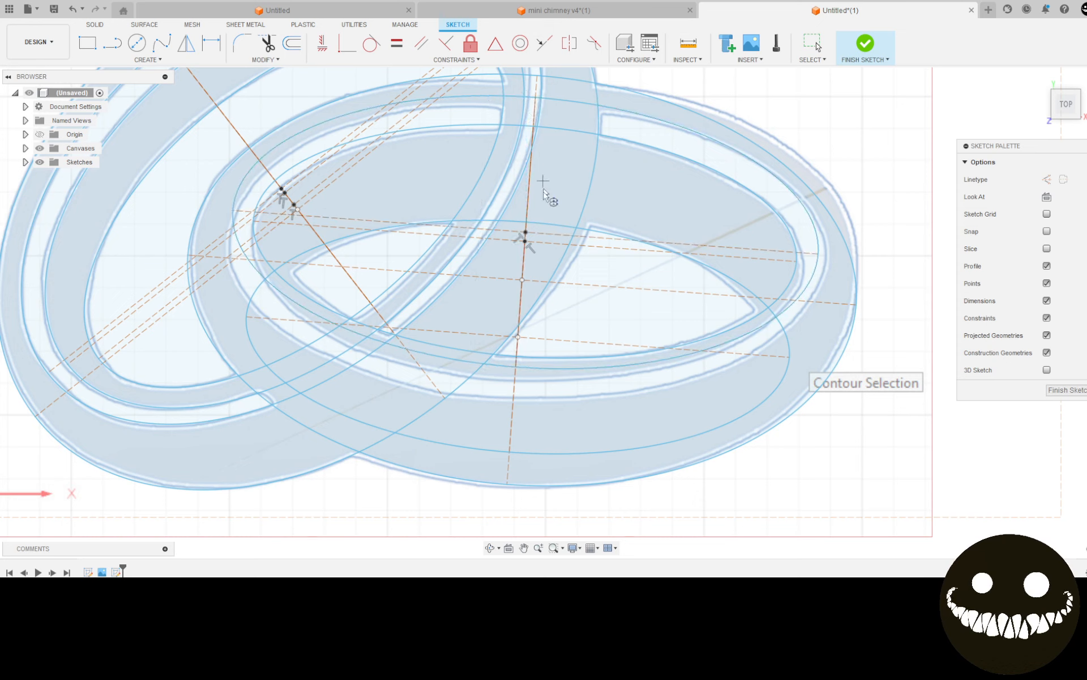
pyautogui.press('Escape')
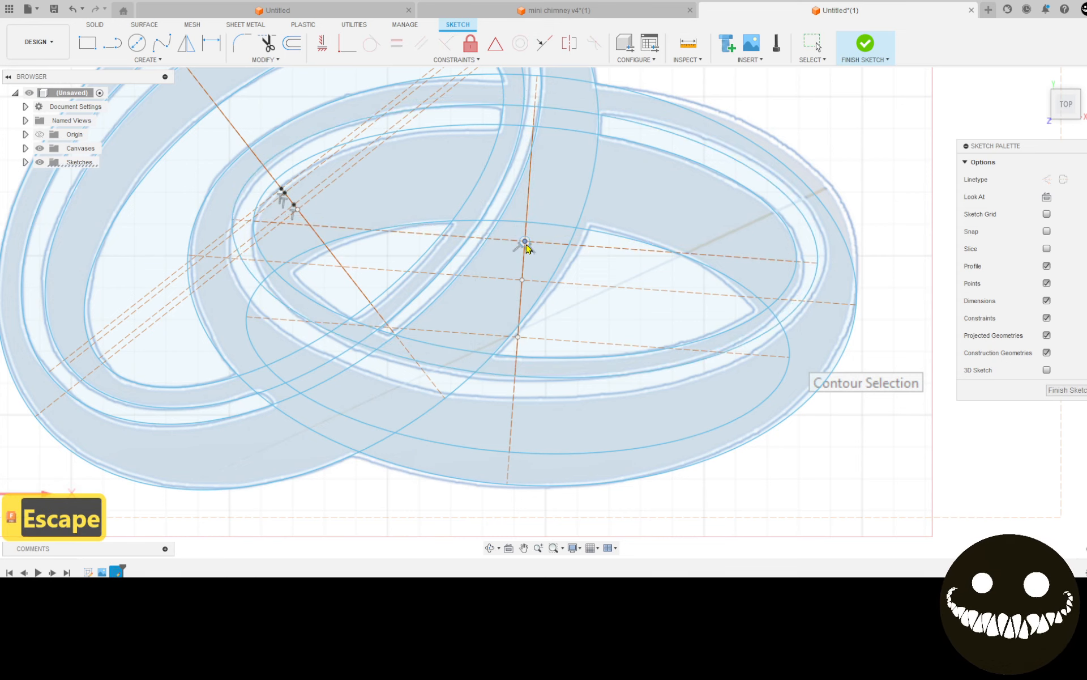
# Step: Shift the shared centre of the right ring's groove ellipses and enlarge the outer one's minor axis to fit the groove contour
pyautogui.moveTo(528, 244); pyautogui.dragTo(527, 261)
pyautogui.moveTo(529, 260); pyautogui.dragTo(525, 244)
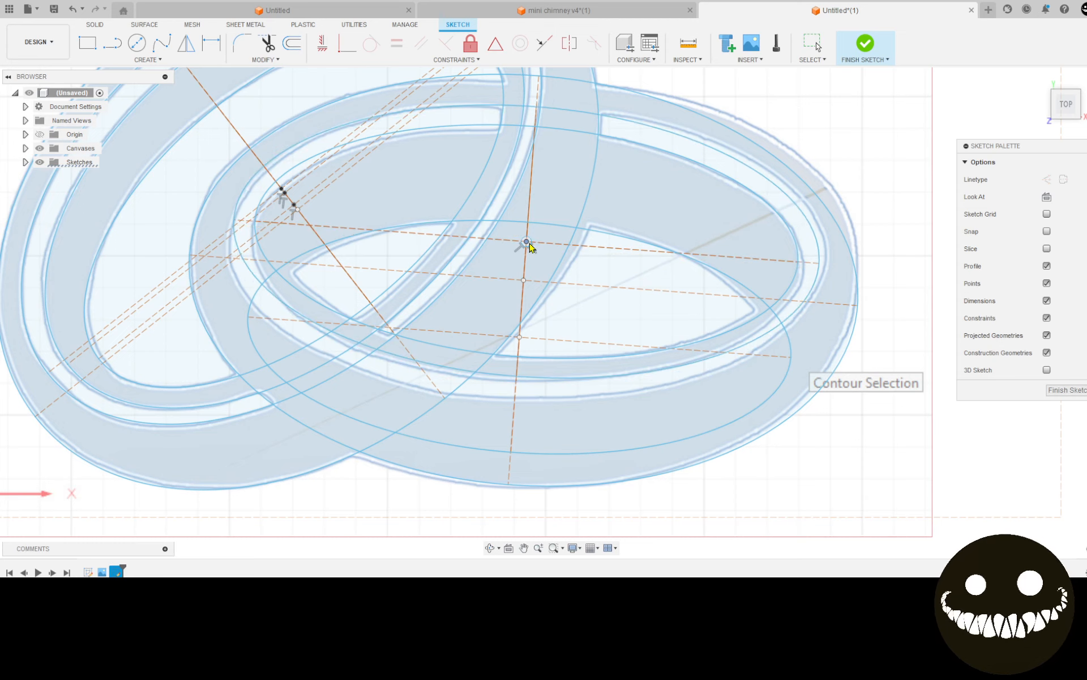
pyautogui.click(516, 359)
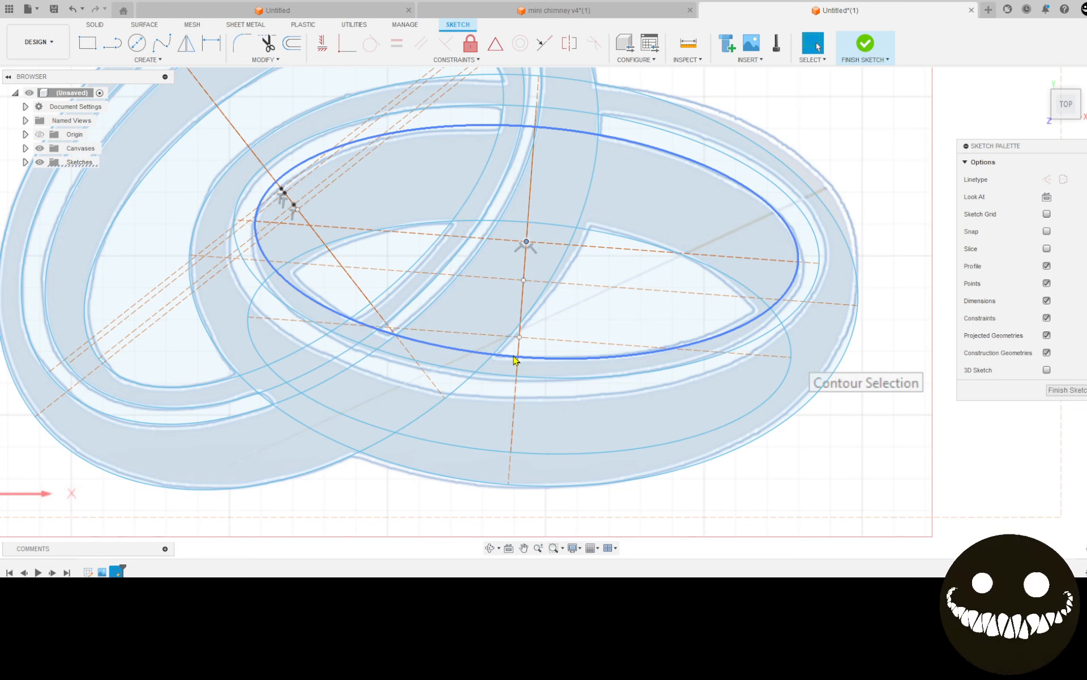
pyautogui.moveTo(515, 360); pyautogui.dragTo(510, 391)
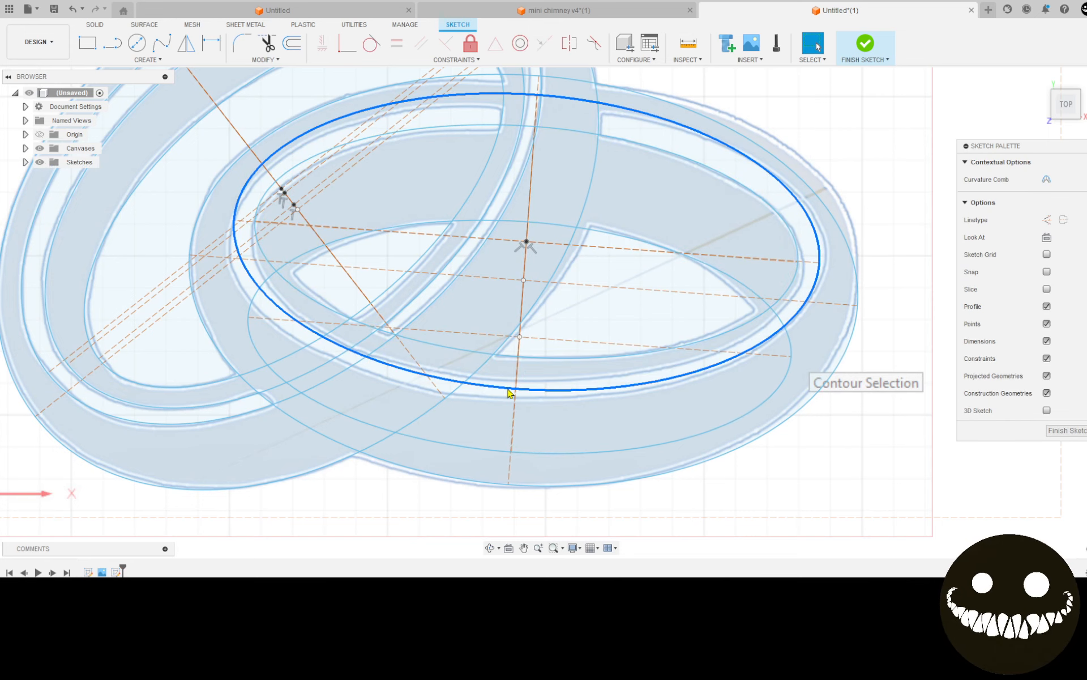
pyautogui.moveTo(527, 244)
pyautogui.mouseDown()
pyautogui.moveTo(526, 262)
pyautogui.moveTo(530, 250)
pyautogui.mouseUp()
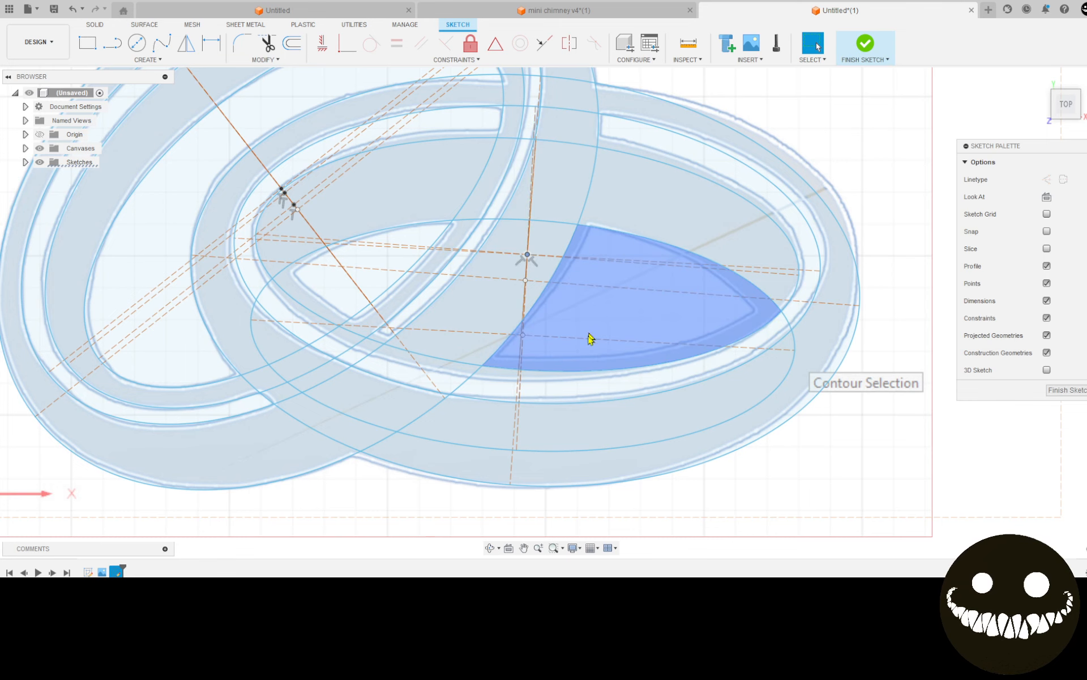
# Step: Apply a Parallel constraint to the minor axes of the right ring's ellipses
pyautogui.scroll(-1, 589, 338)
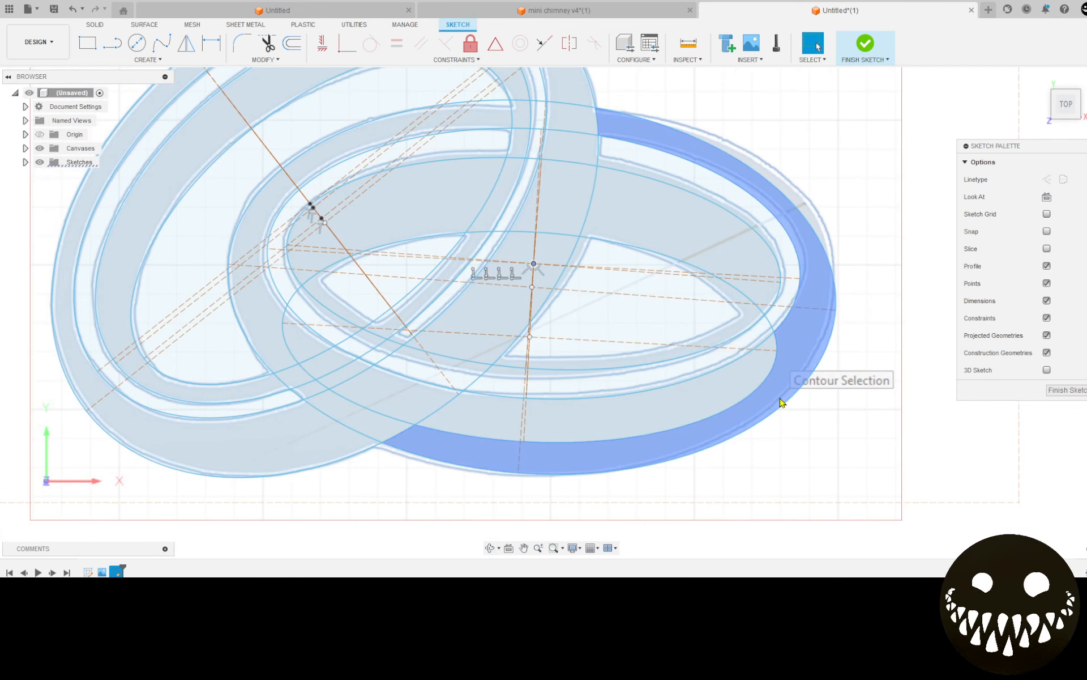
pyautogui.click(539, 372)
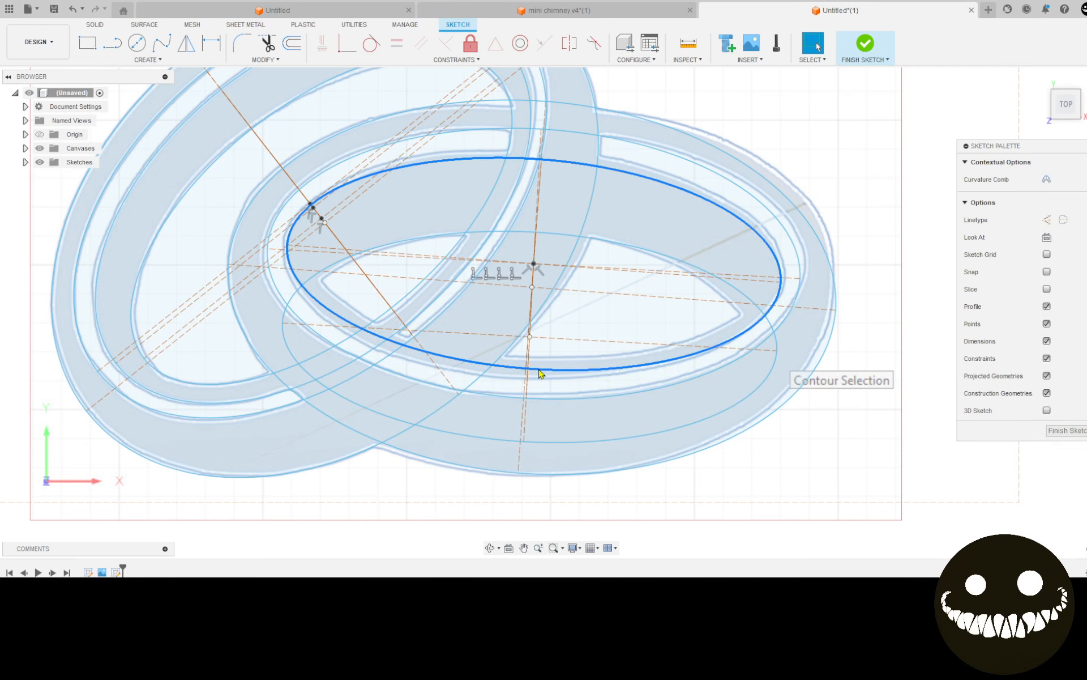
pyautogui.press('c')
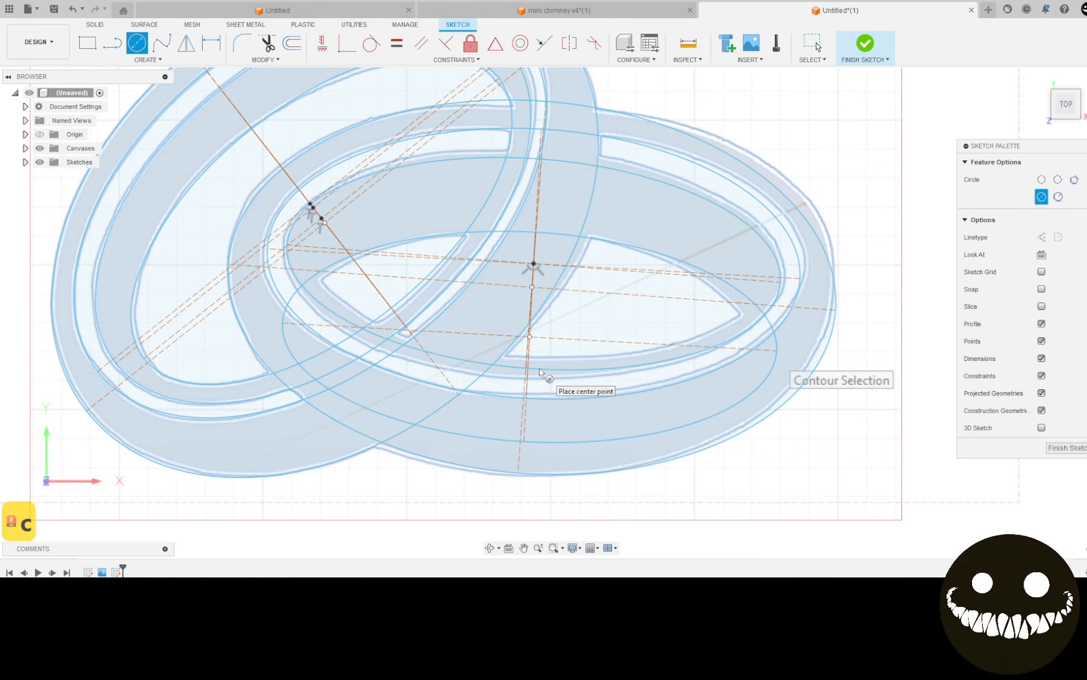
pyautogui.click(813, 43)
pyautogui.click(321, 51)
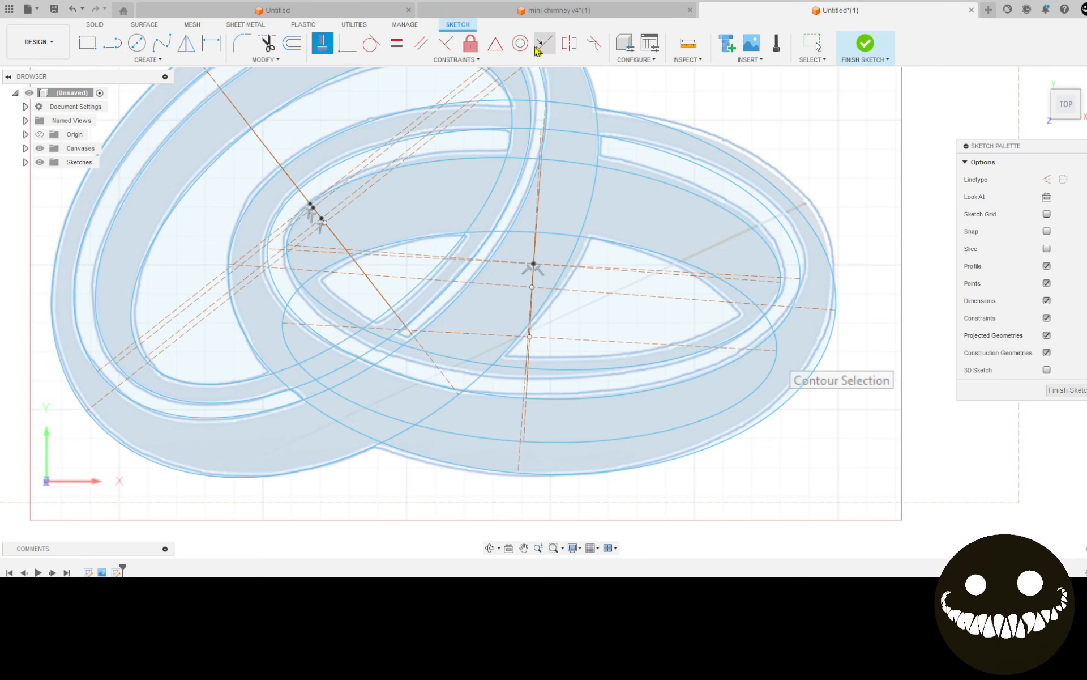
pyautogui.click(421, 43)
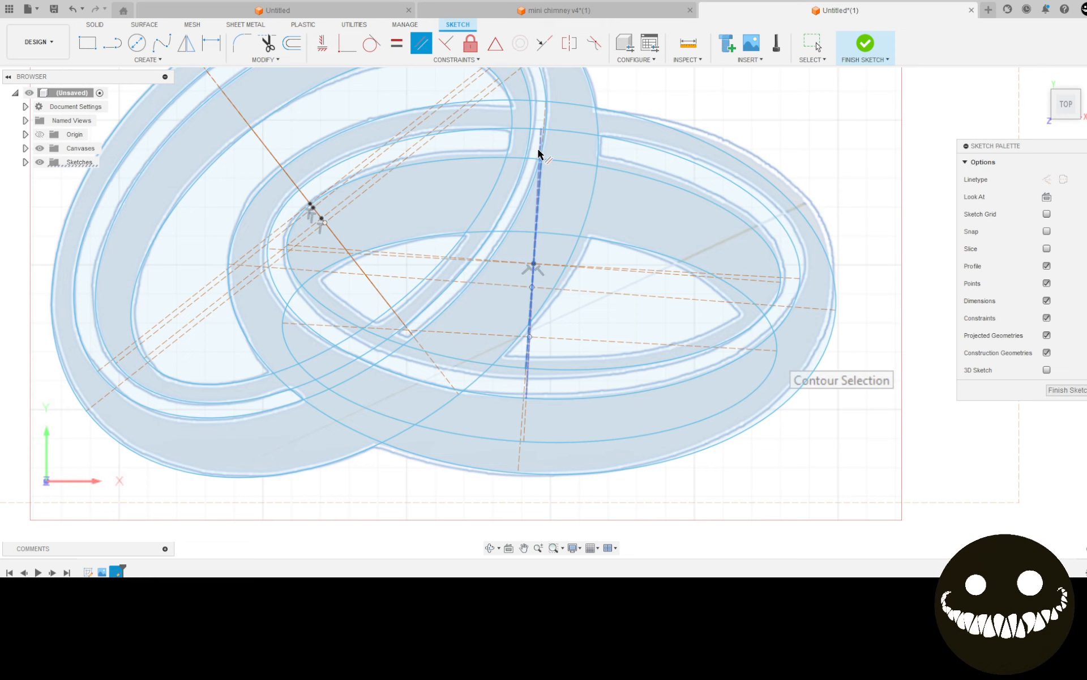
pyautogui.click(540, 149)
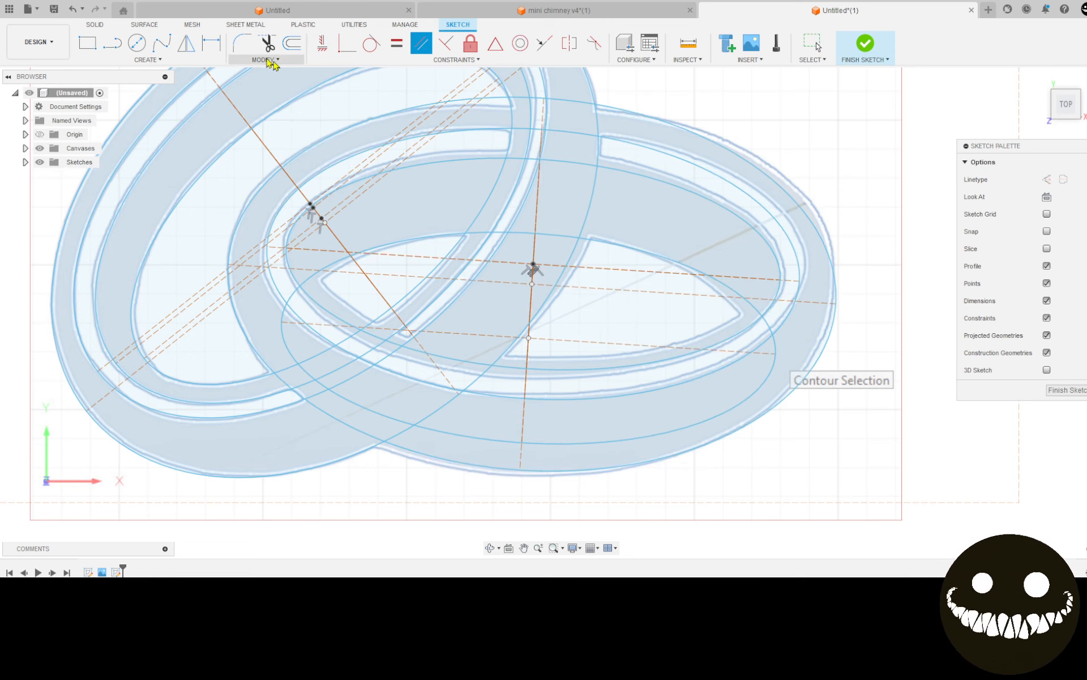
pyautogui.click(149, 60)
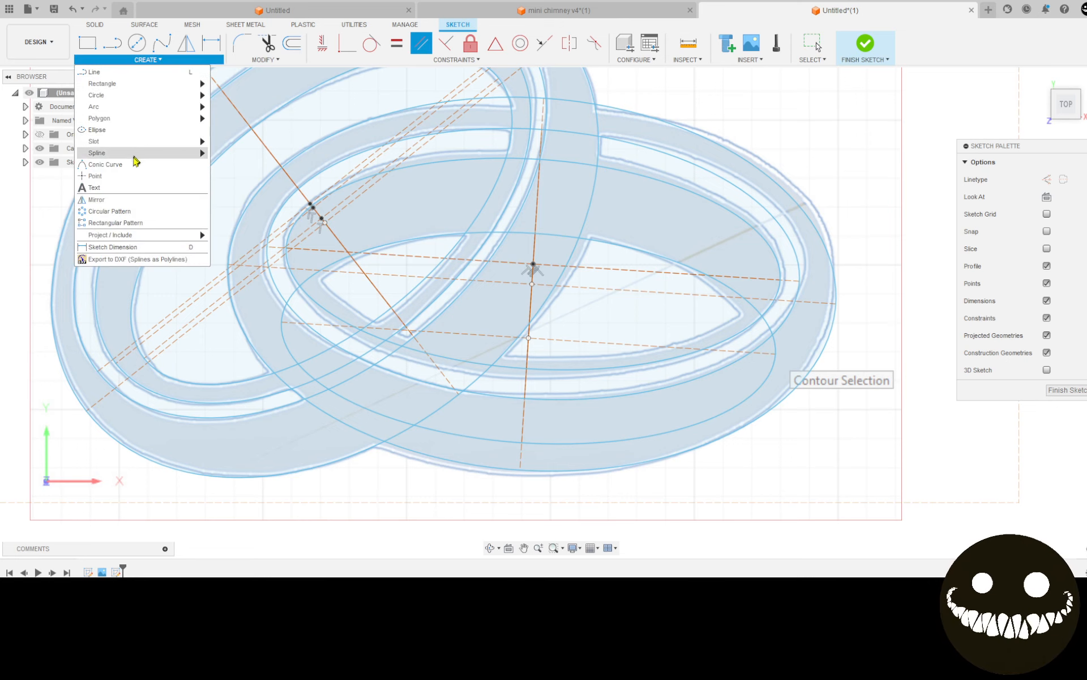
pyautogui.click(145, 130)
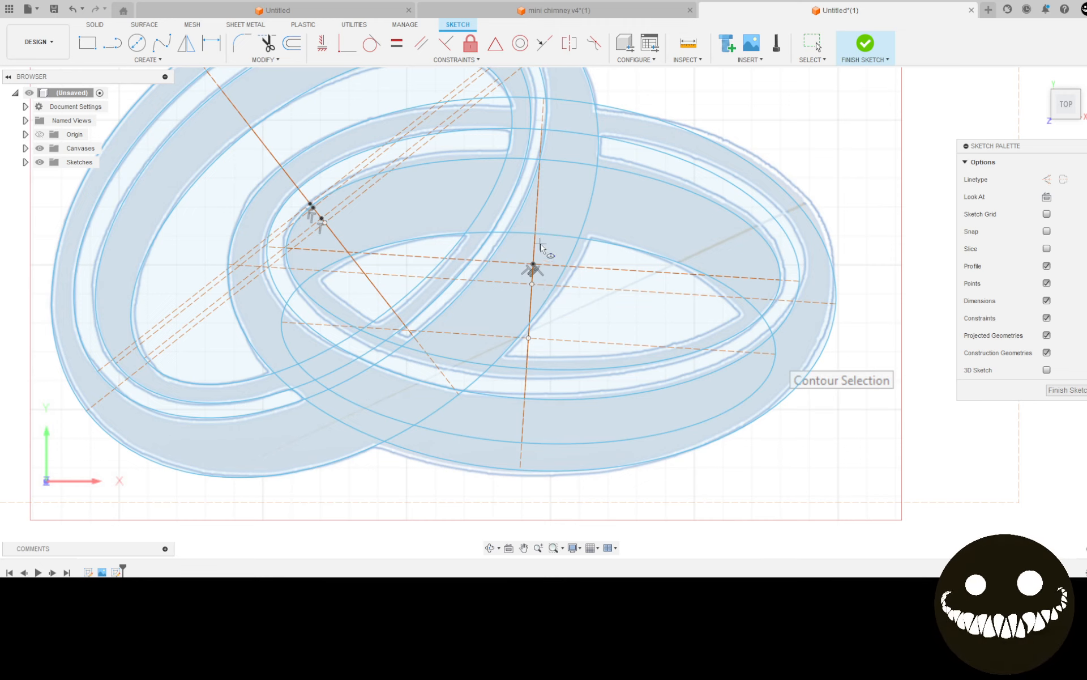
pyautogui.press('Escape')
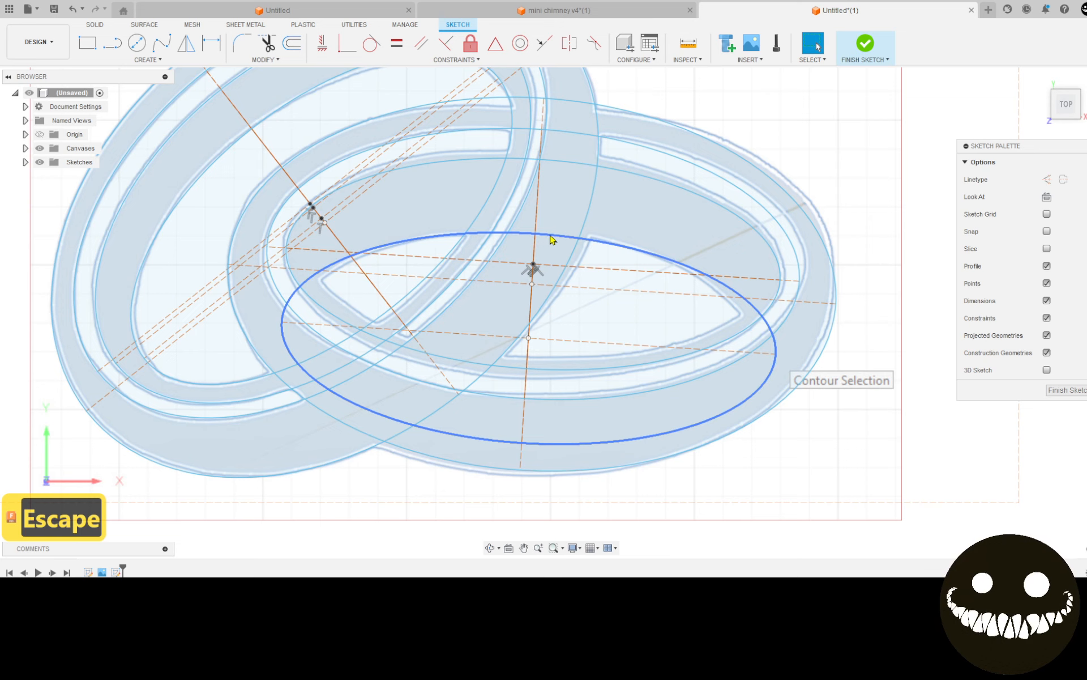
# Step: Create a copy of the right ring's lower ellipse, moved up 0.90 in along its minor axis from a pivot set at the ring's centre
pyautogui.click(552, 239)
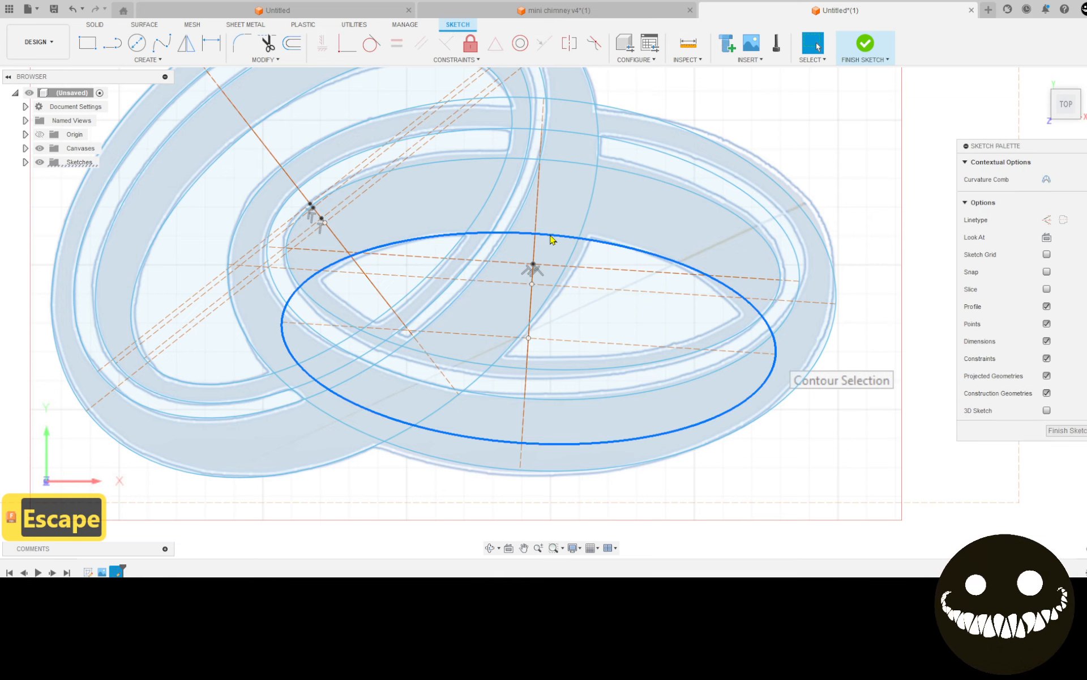
pyautogui.press('m')
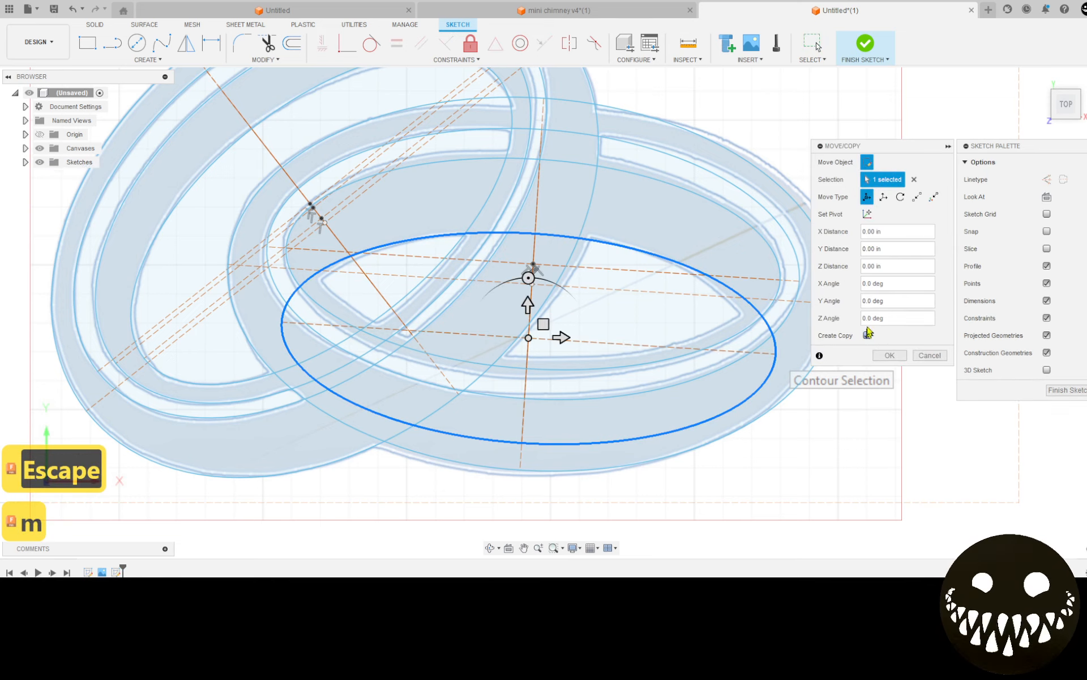
pyautogui.click(867, 335)
pyautogui.click(867, 214)
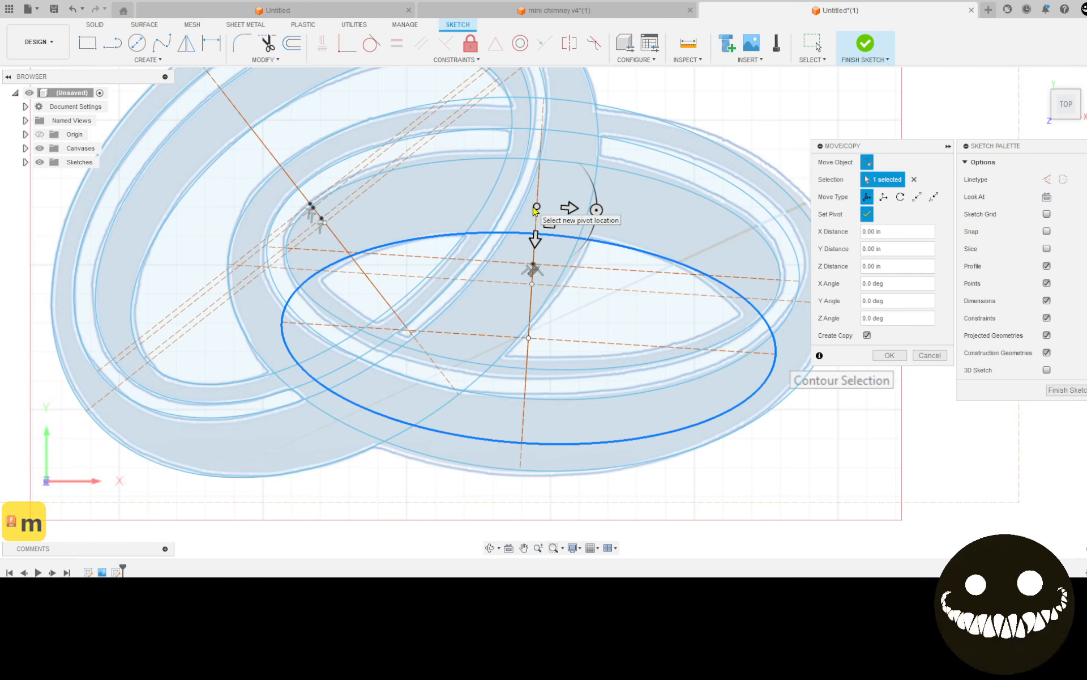
pyautogui.click(533, 265)
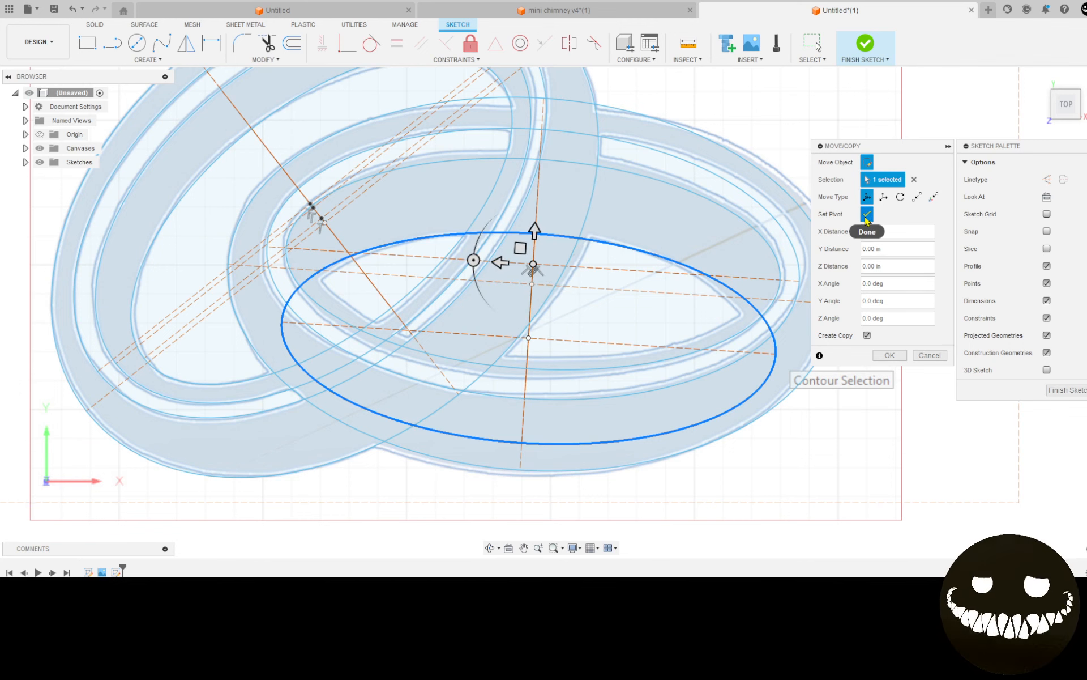
pyautogui.click(866, 217)
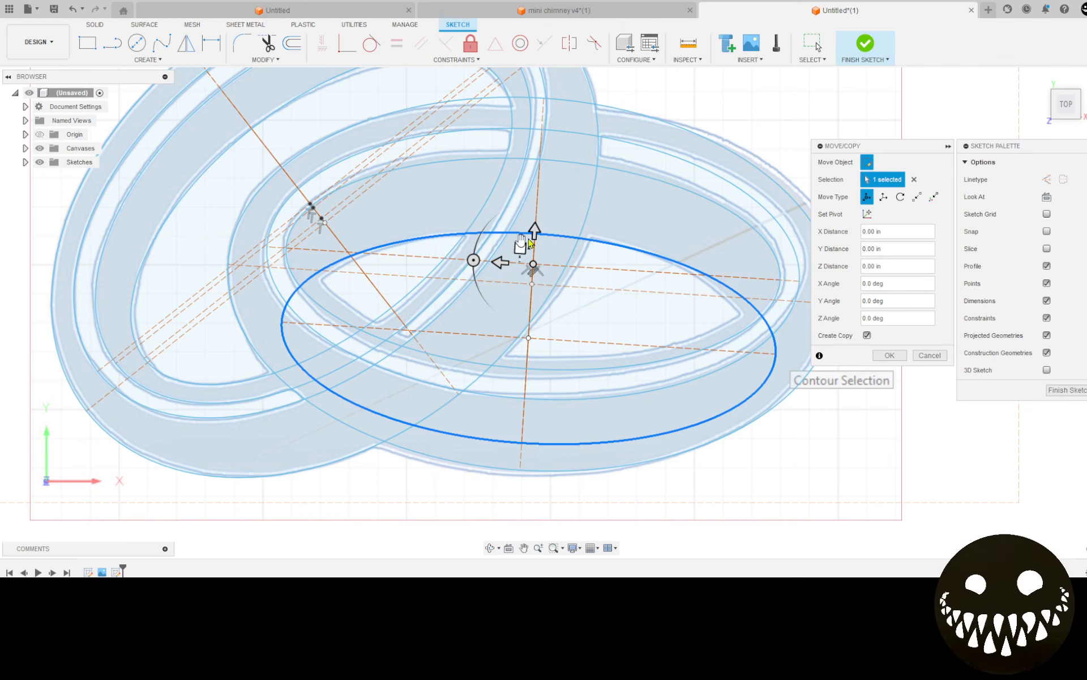
pyautogui.click(538, 228)
pyautogui.moveTo(538, 227); pyautogui.dragTo(540, 146)
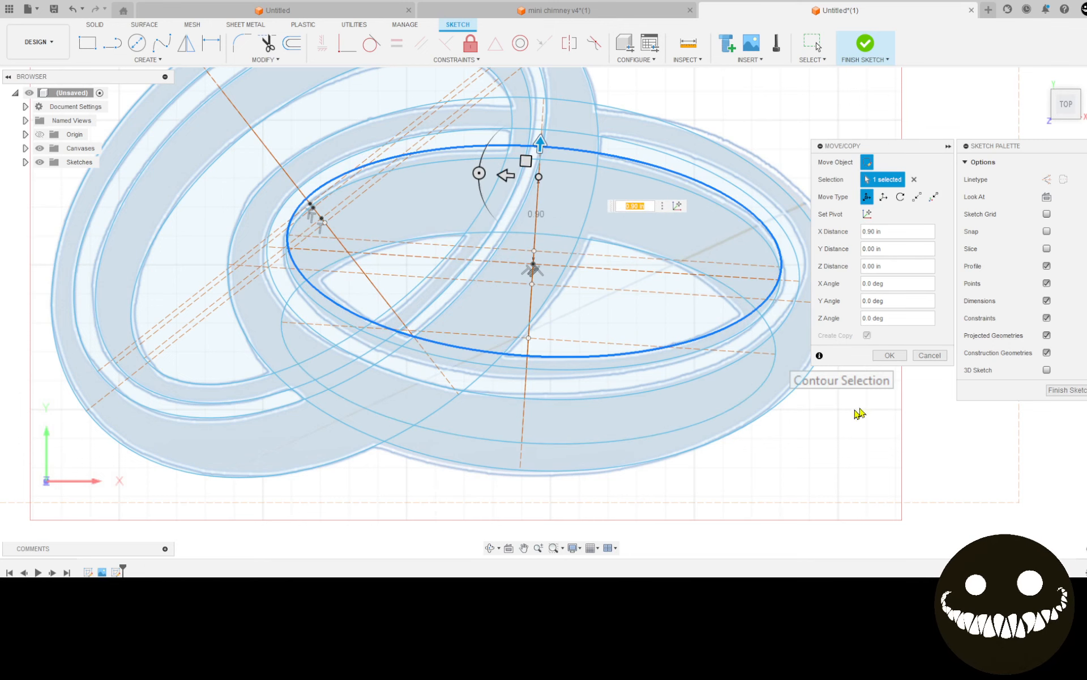
pyautogui.click(890, 355)
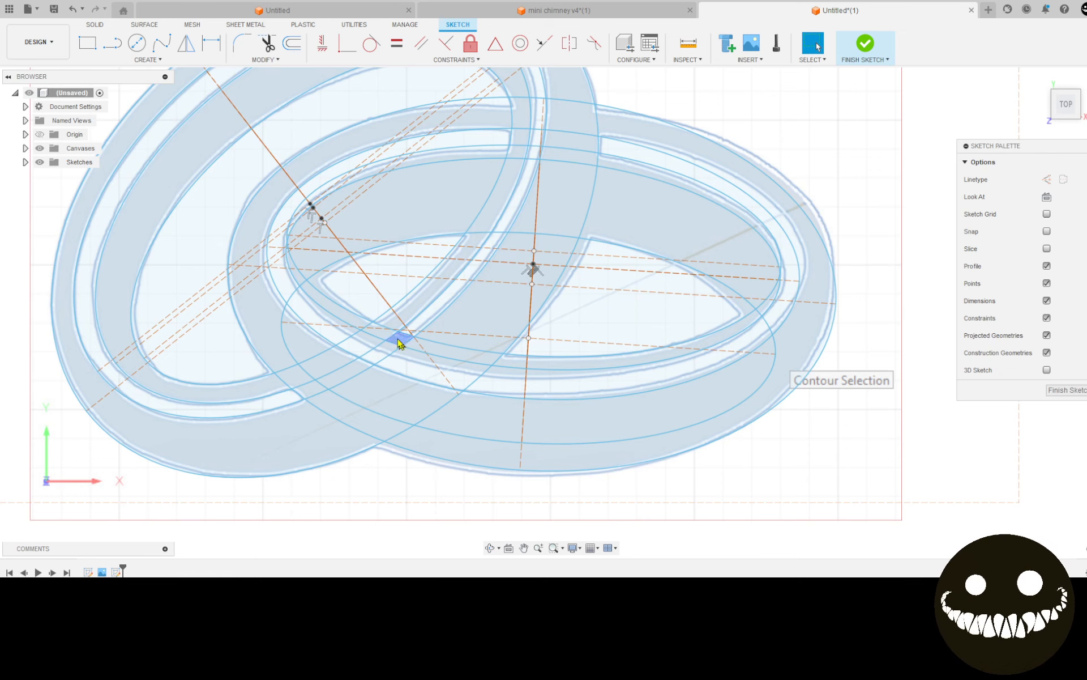
# Step: Extrude all band profiles of both rings 0.075 in as a new body, leaving out the grooves and openings
pyautogui.scroll(-3, 264, 334)
pyautogui.moveTo(315, 399); pyautogui.dragTo(525, 481, button='middle')
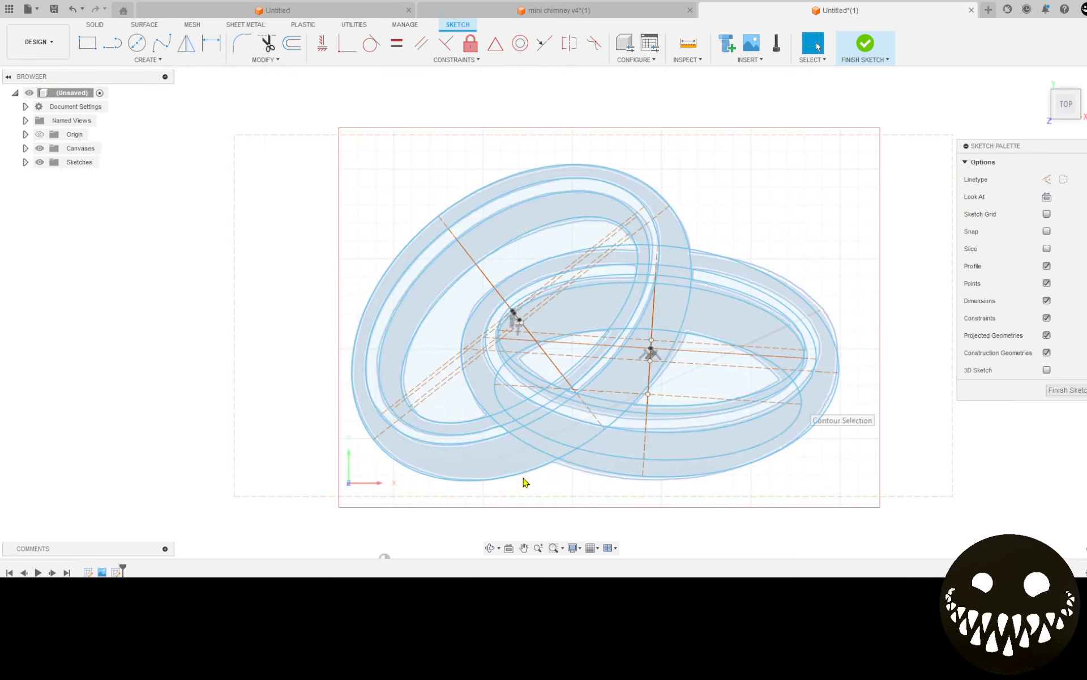
pyautogui.press('e')
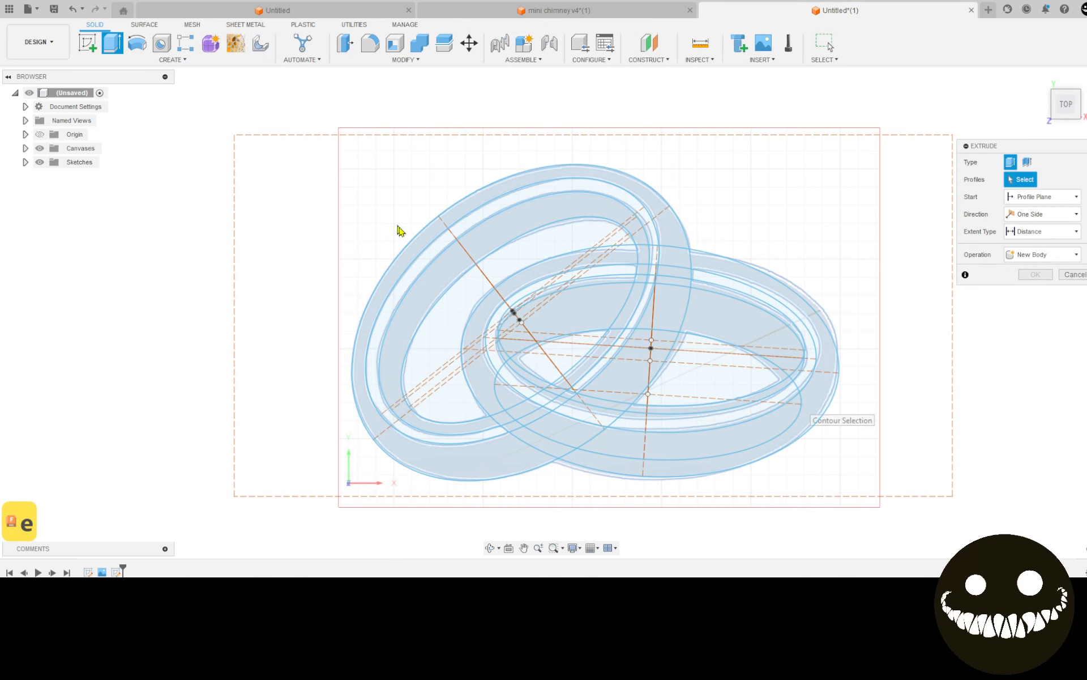
pyautogui.click(421, 248)
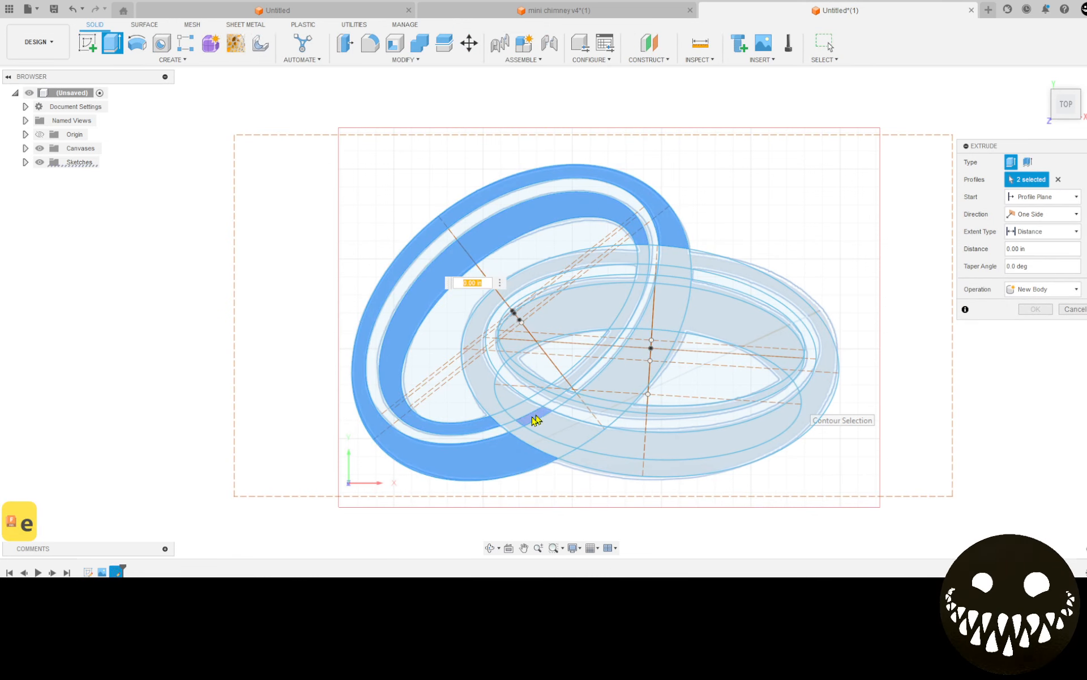
pyautogui.click(485, 391)
pyautogui.click(483, 388)
pyautogui.click(647, 255)
pyautogui.click(721, 267)
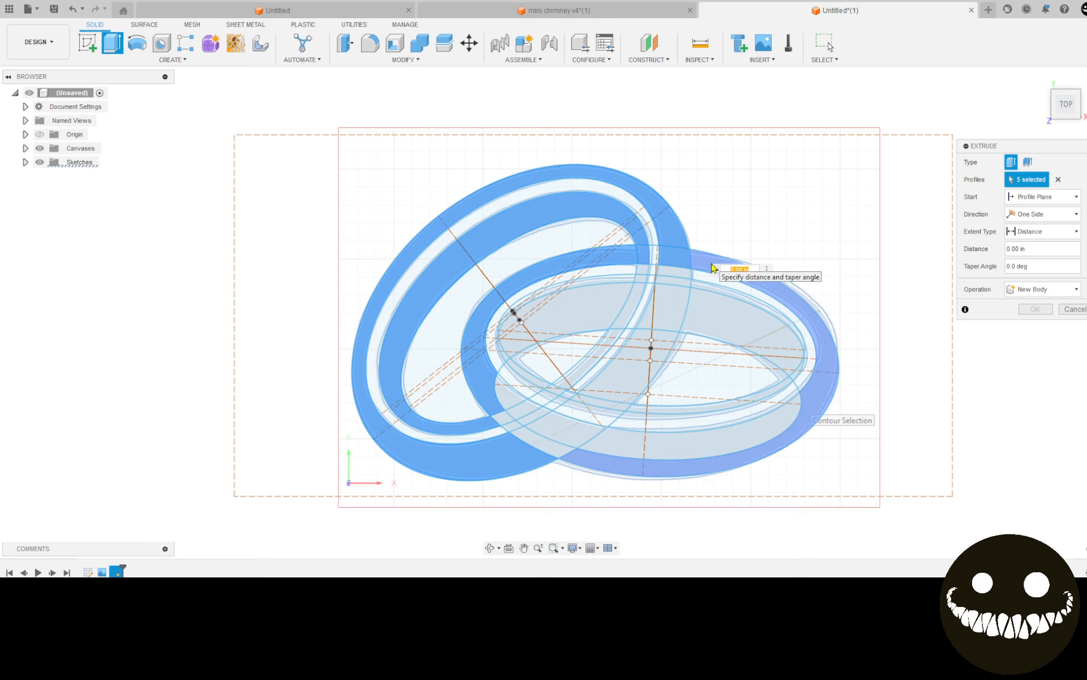
pyautogui.click(725, 270)
pyautogui.click(762, 345)
pyautogui.click(682, 309)
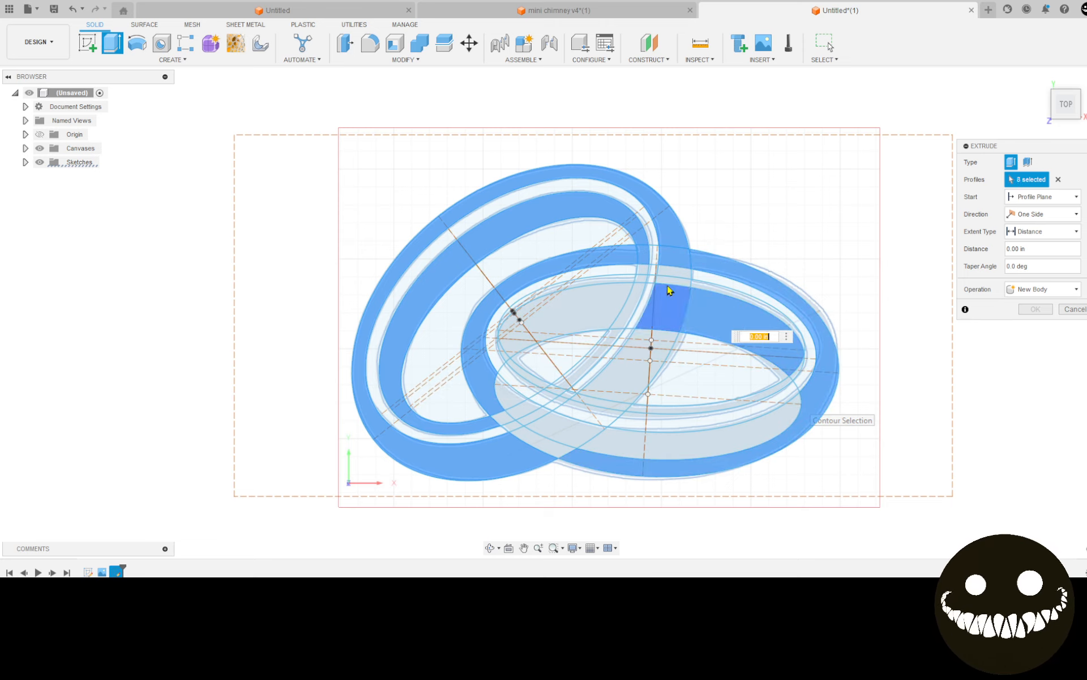
pyautogui.click(660, 278)
pyautogui.click(656, 276)
pyautogui.click(640, 285)
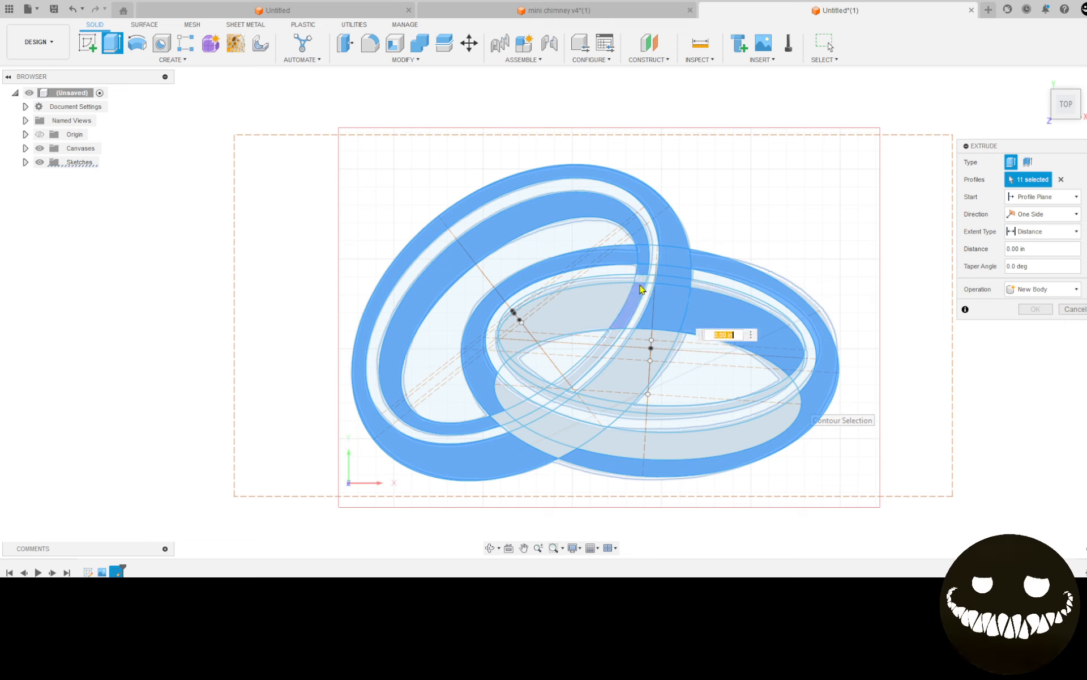
pyautogui.click(641, 283)
pyautogui.click(617, 296)
pyautogui.click(618, 295)
pyautogui.click(613, 279)
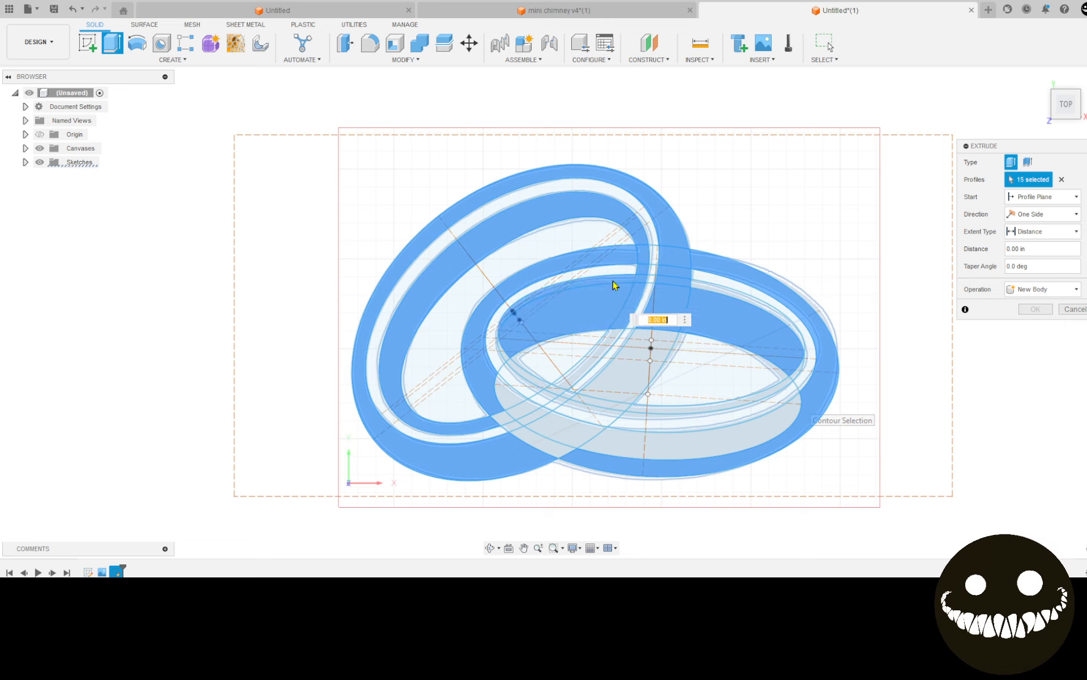
pyautogui.click(546, 380)
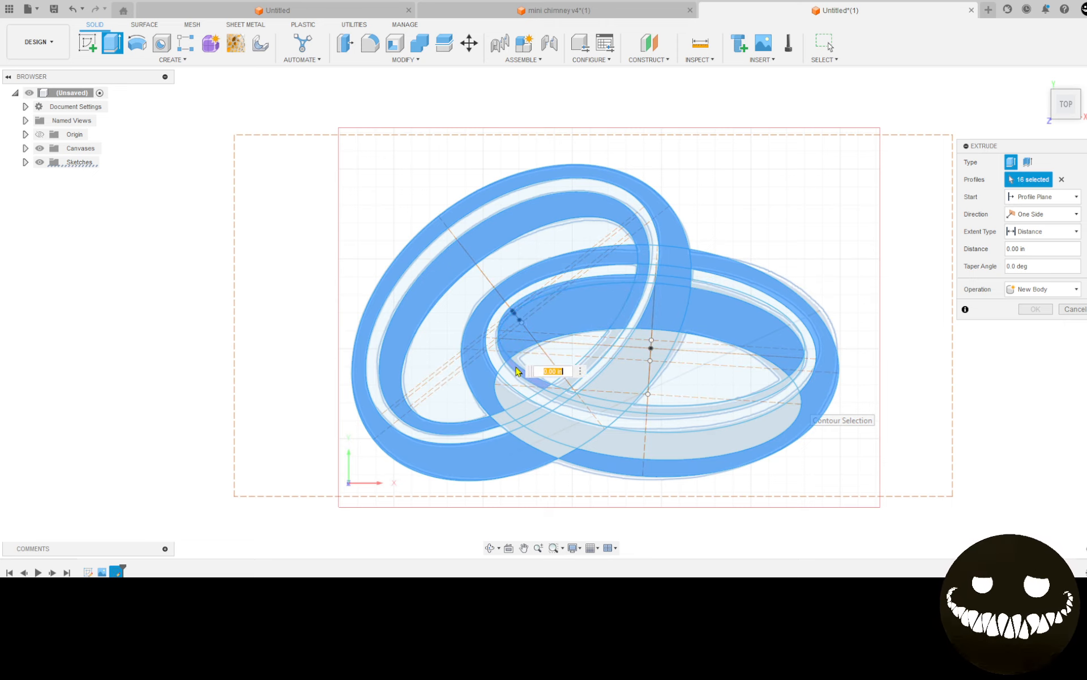
pyautogui.click(607, 421)
pyautogui.click(561, 394)
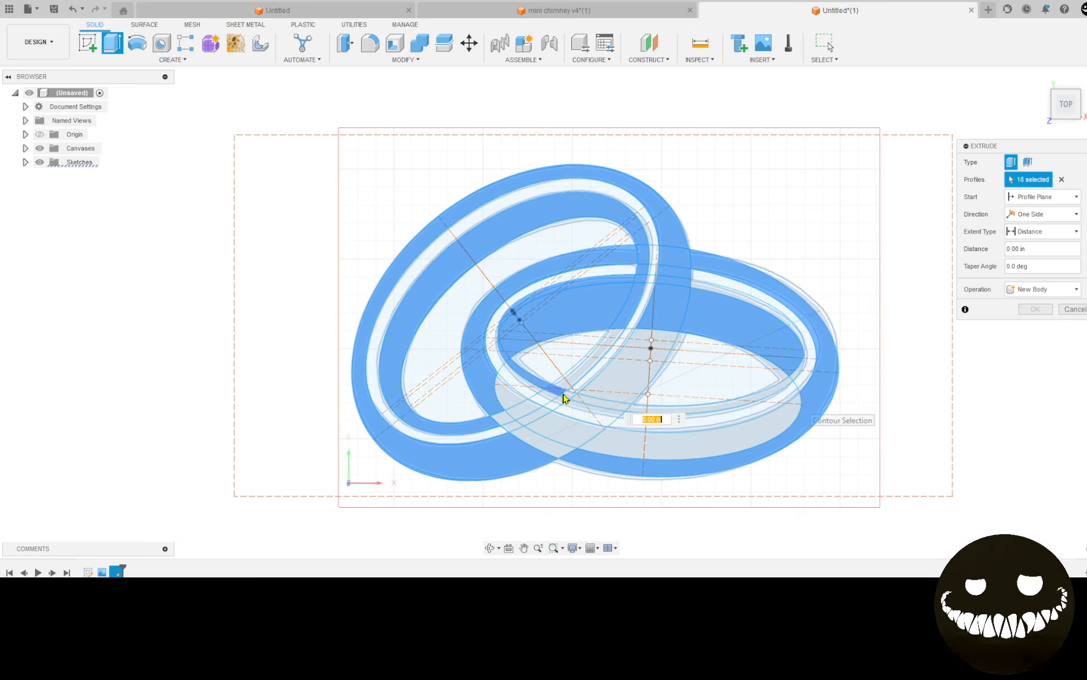
pyautogui.click(571, 388)
pyautogui.click(571, 387)
pyautogui.click(626, 380)
pyautogui.click(588, 398)
pyautogui.click(532, 413)
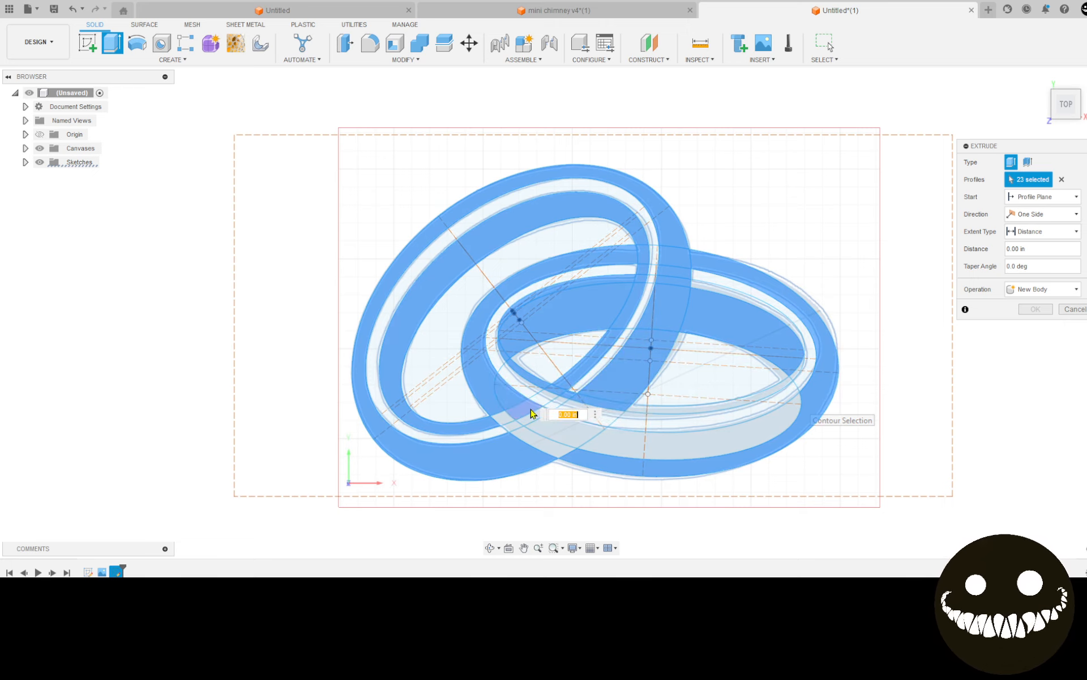
pyautogui.click(507, 419)
pyautogui.click(511, 428)
pyautogui.click(531, 418)
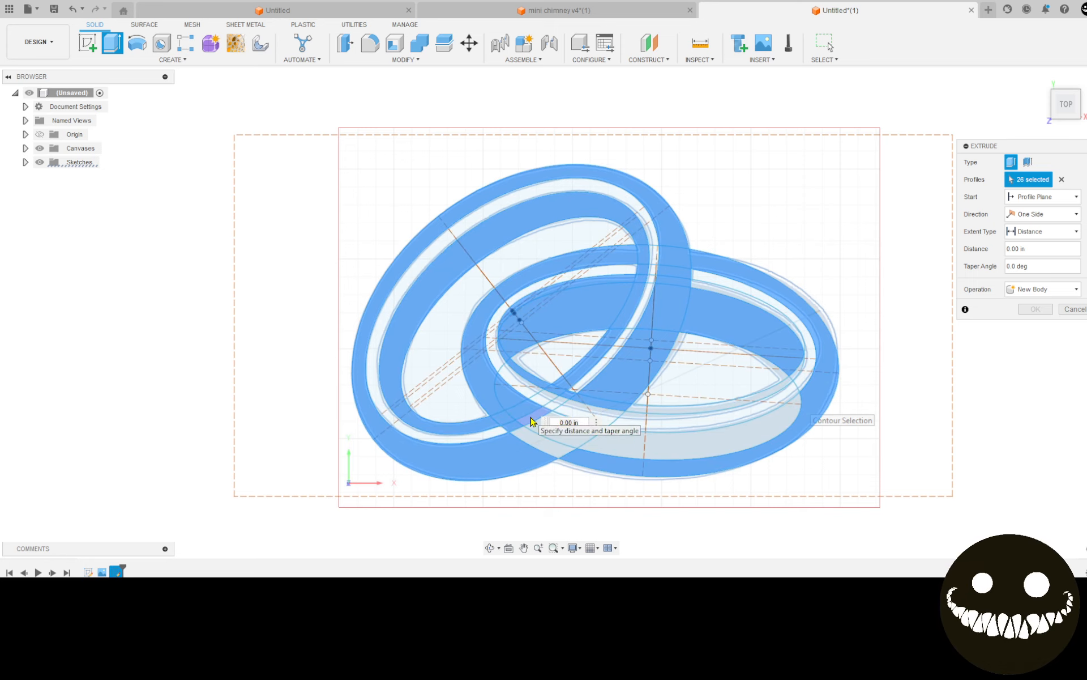
pyautogui.click(536, 442)
pyautogui.click(576, 437)
pyautogui.click(636, 453)
pyautogui.click(755, 432)
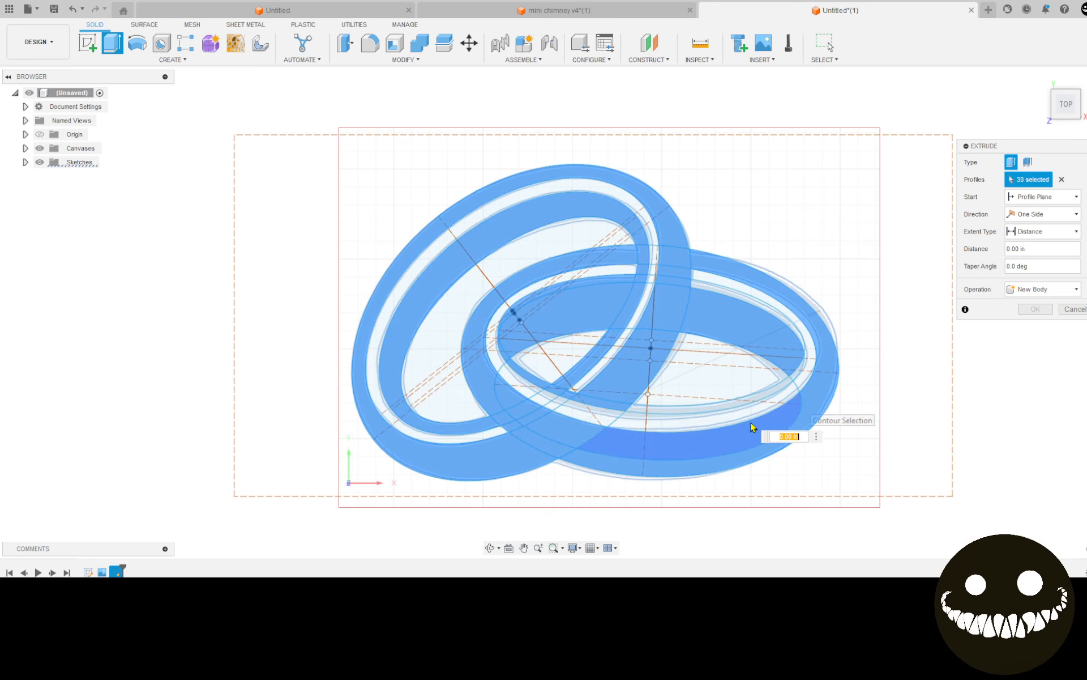
pyautogui.click(742, 419)
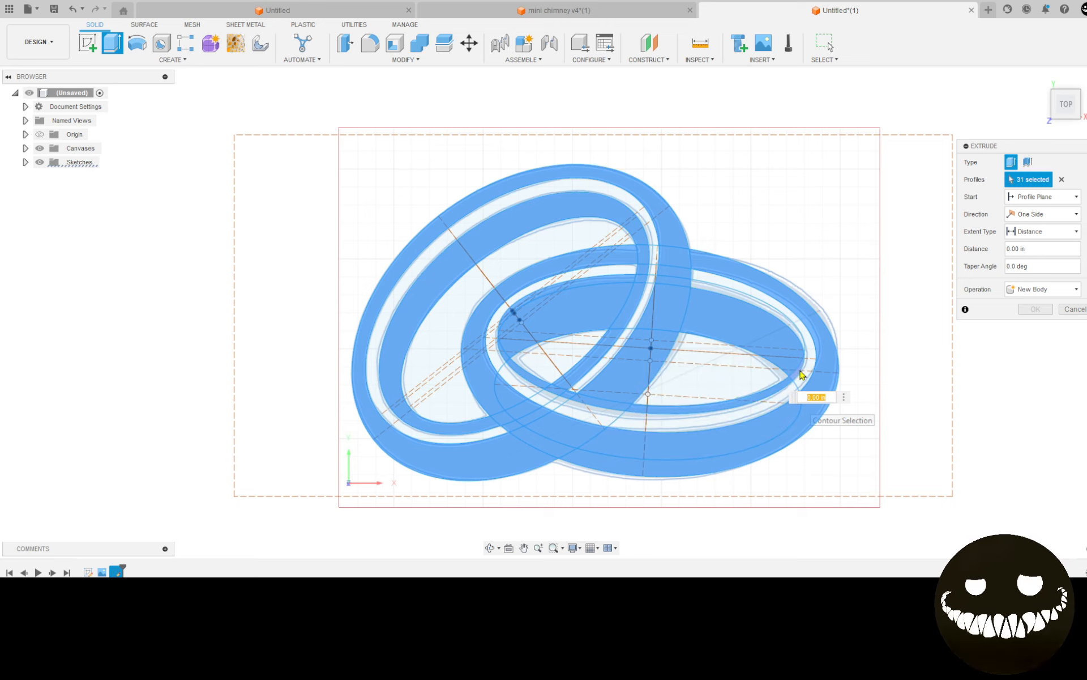
pyautogui.click(768, 398)
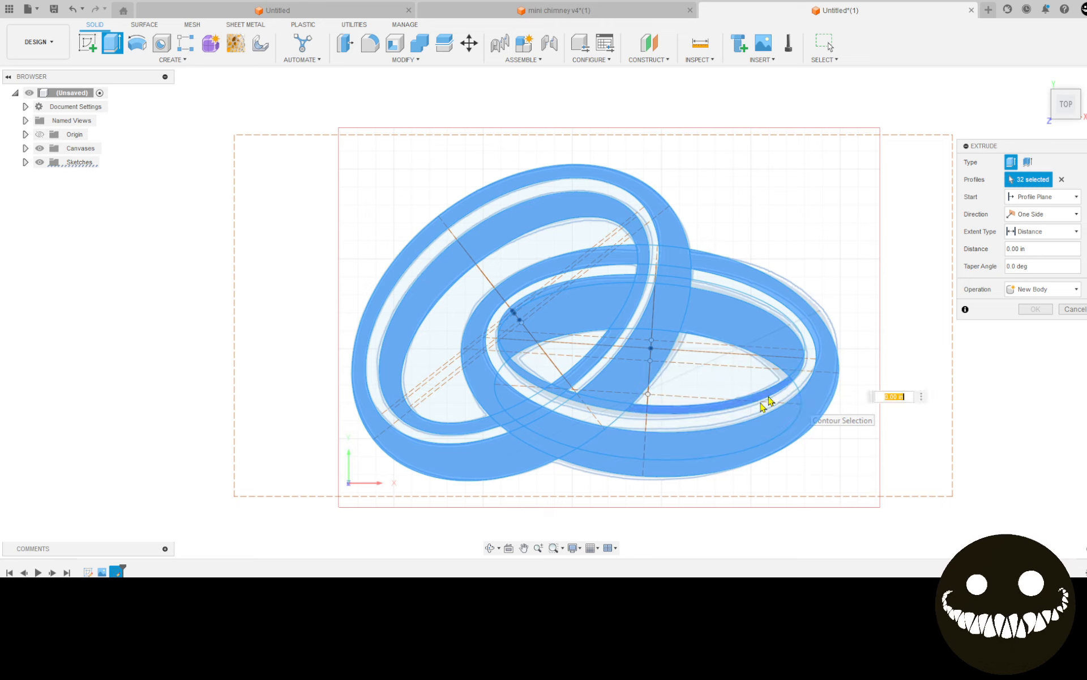
pyautogui.click(721, 291)
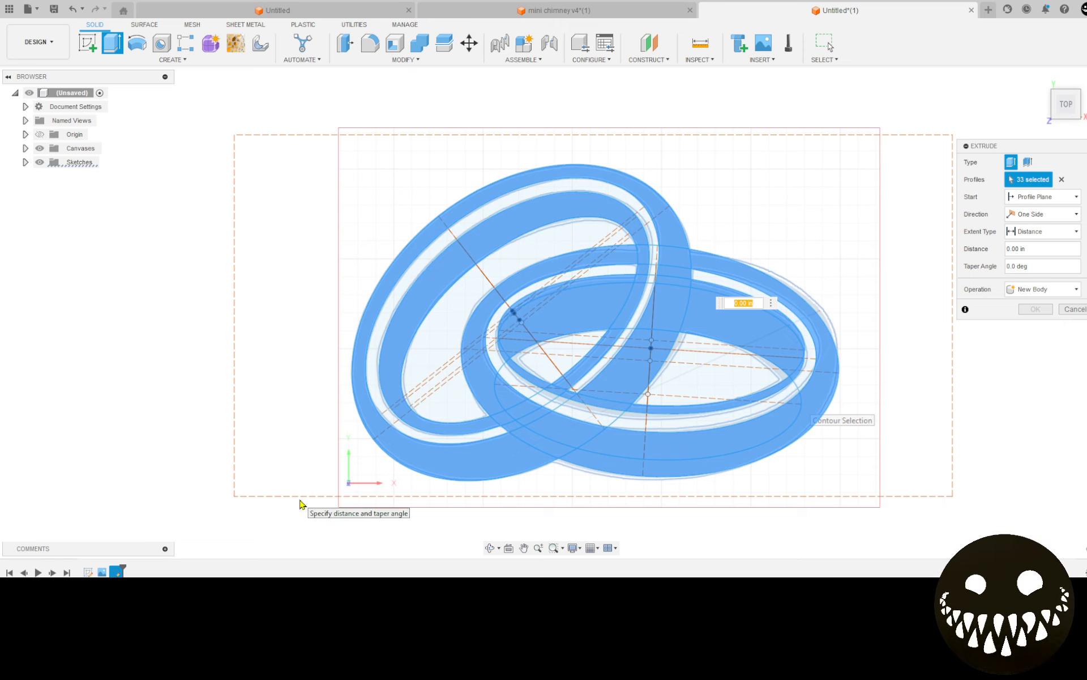
pyautogui.write('.075')
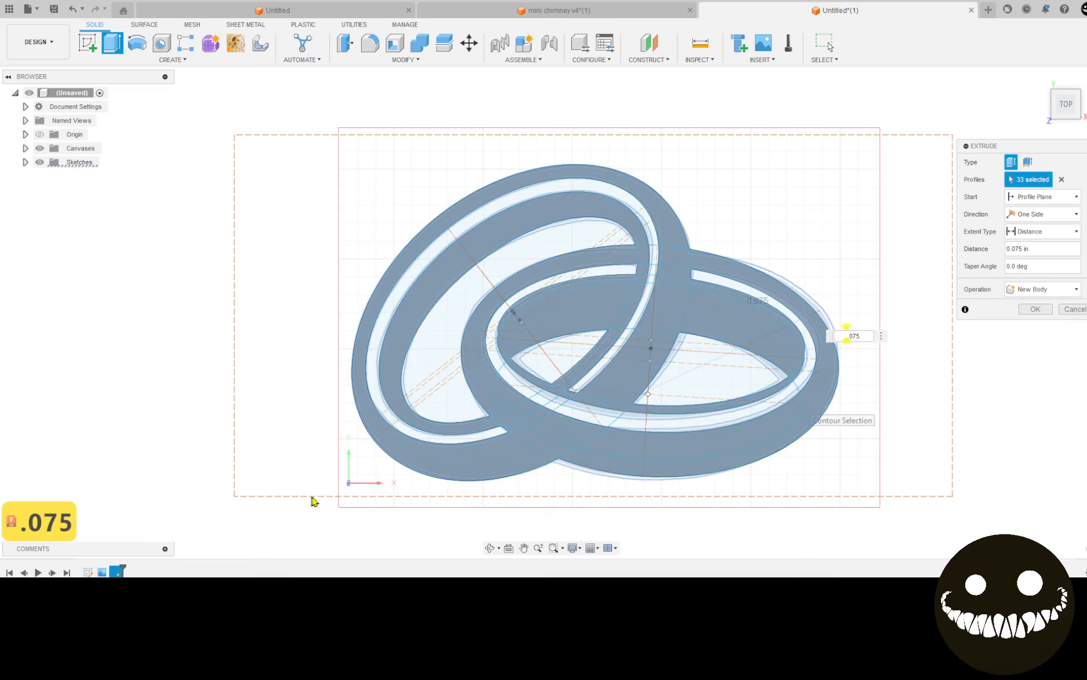
pyautogui.click(1039, 311)
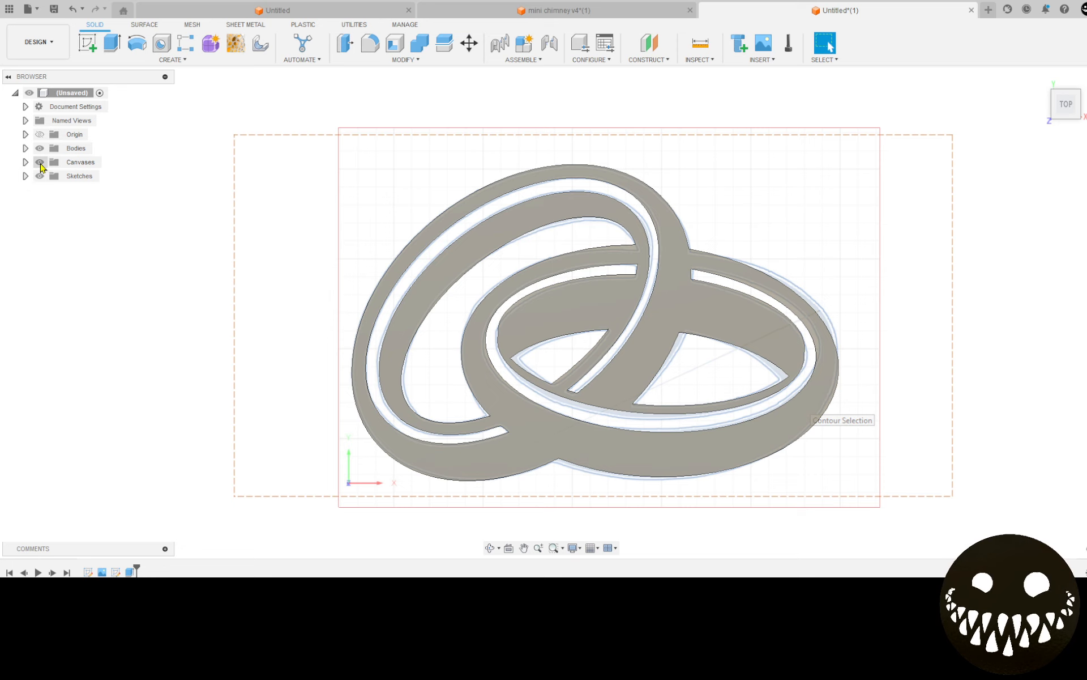
# Step: Hide the sketches and canvases, toggling the canvas image to compare the extruded rings with the original contour
pyautogui.click(40, 163)
pyautogui.click(39, 176)
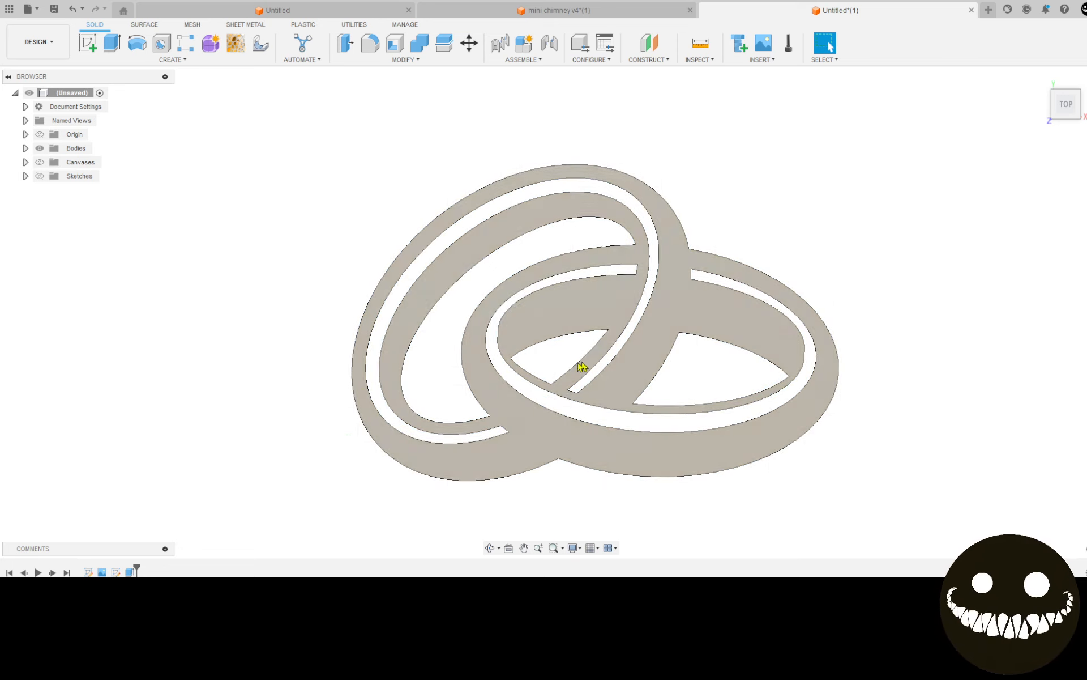
pyautogui.click(46, 162)
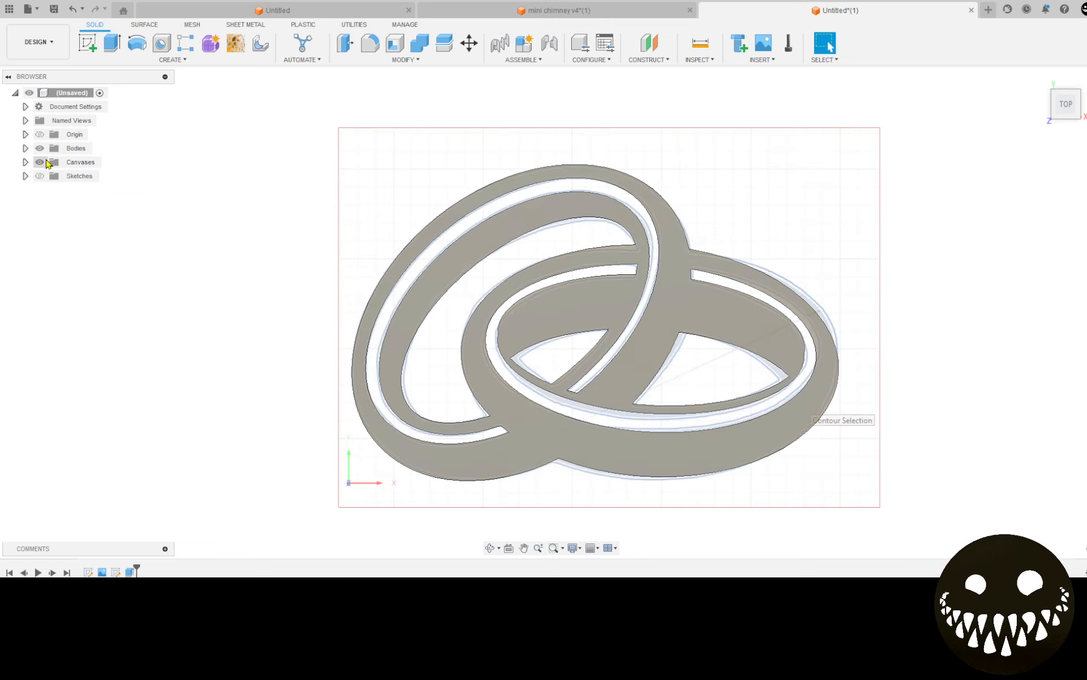
pyautogui.click(39, 162)
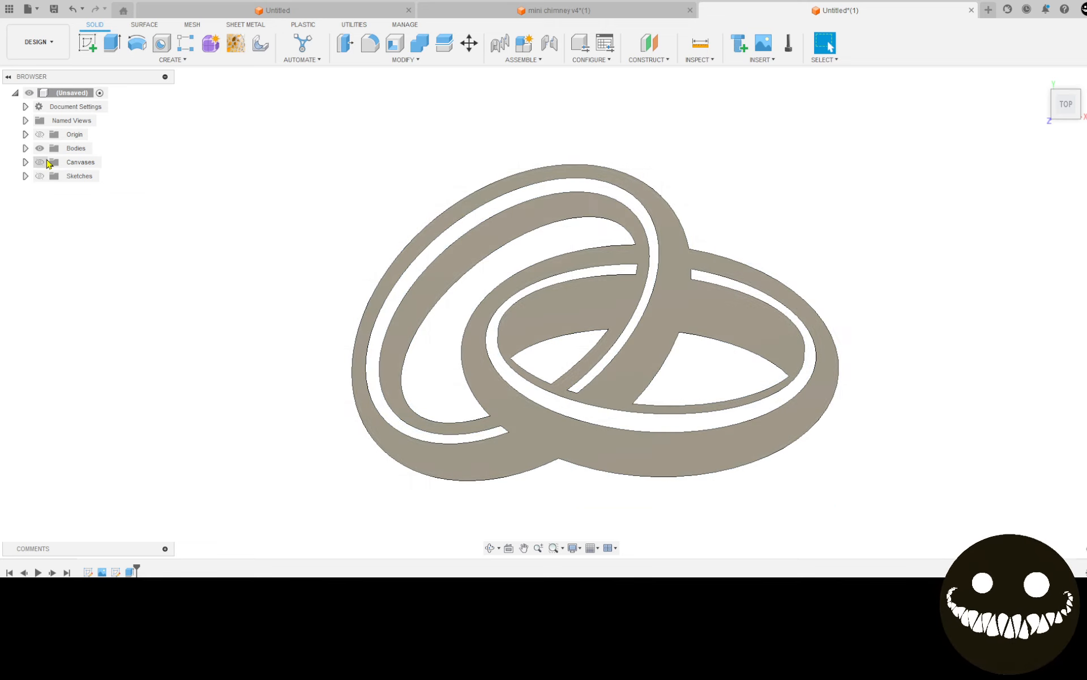
pyautogui.click(46, 162)
pyautogui.click(45, 162)
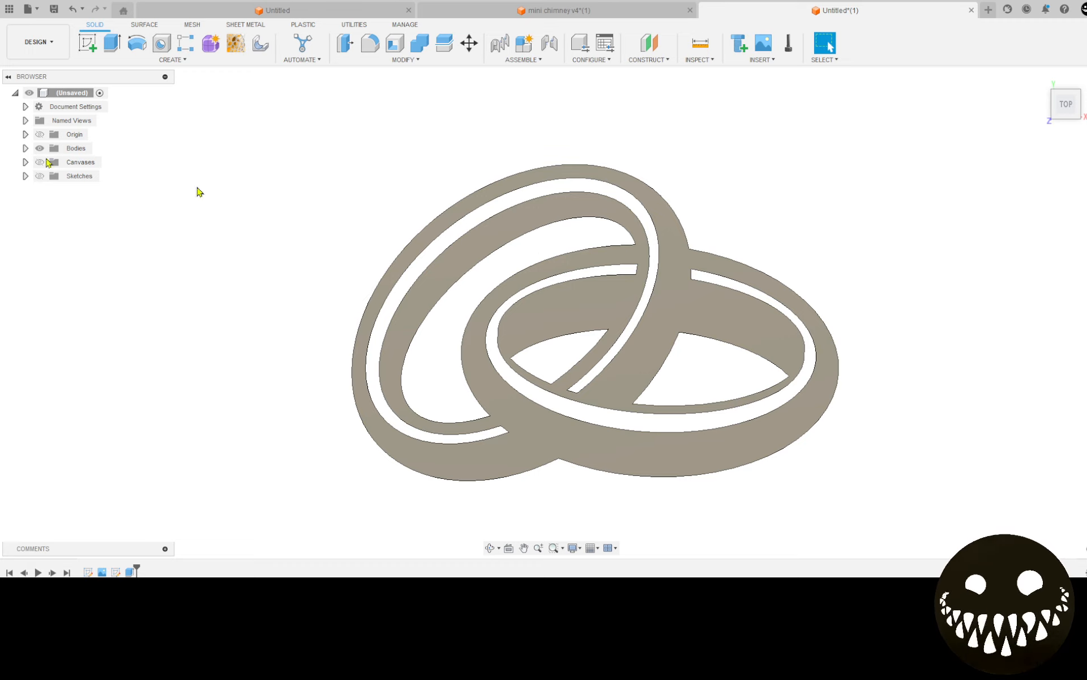
# Step: Show Sketch2, slightly shrink the minor axis of the right ring's outer ellipse, and hide all sketches again
pyautogui.click(39, 176)
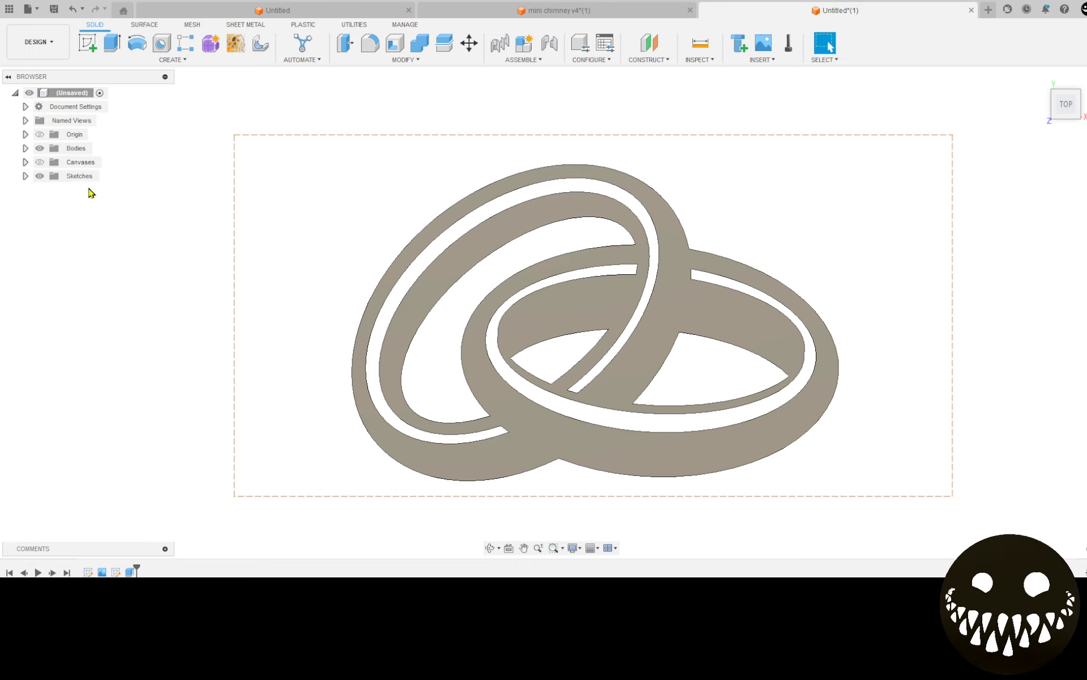
pyautogui.click(25, 176)
pyautogui.click(50, 204)
pyautogui.click(715, 256)
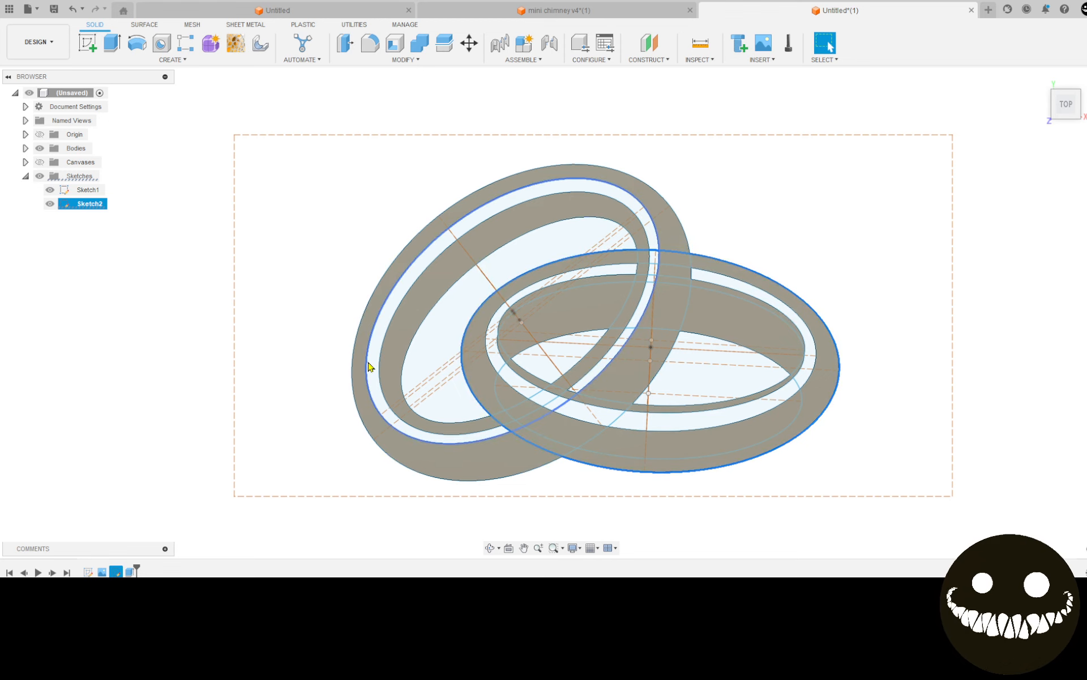
pyautogui.click(169, 279)
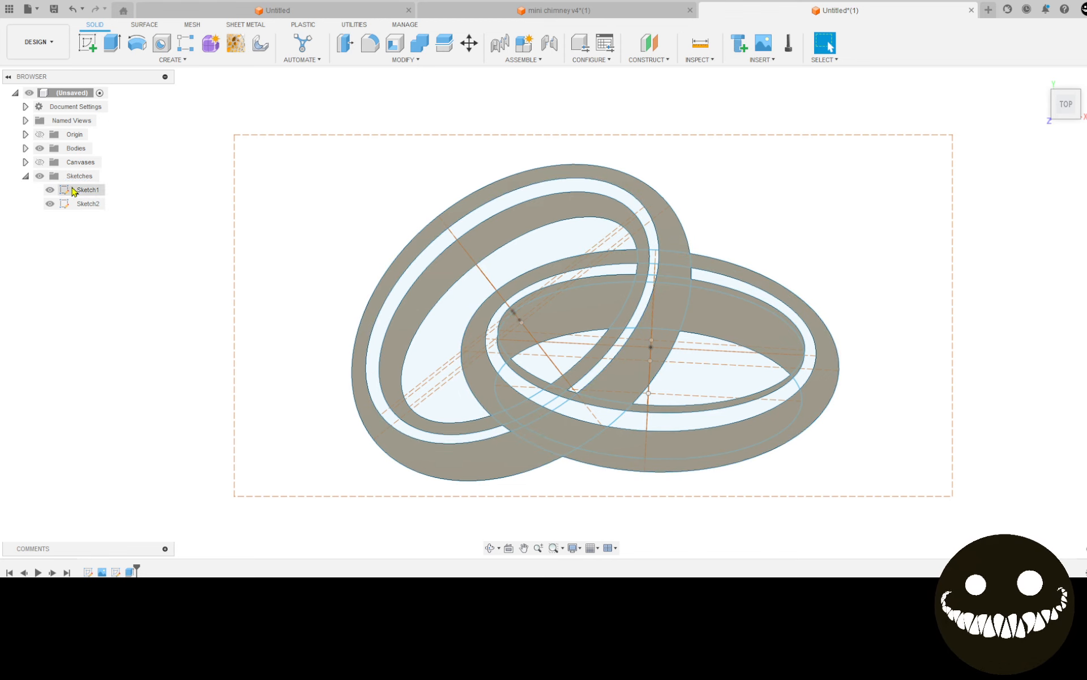
pyautogui.click(40, 176)
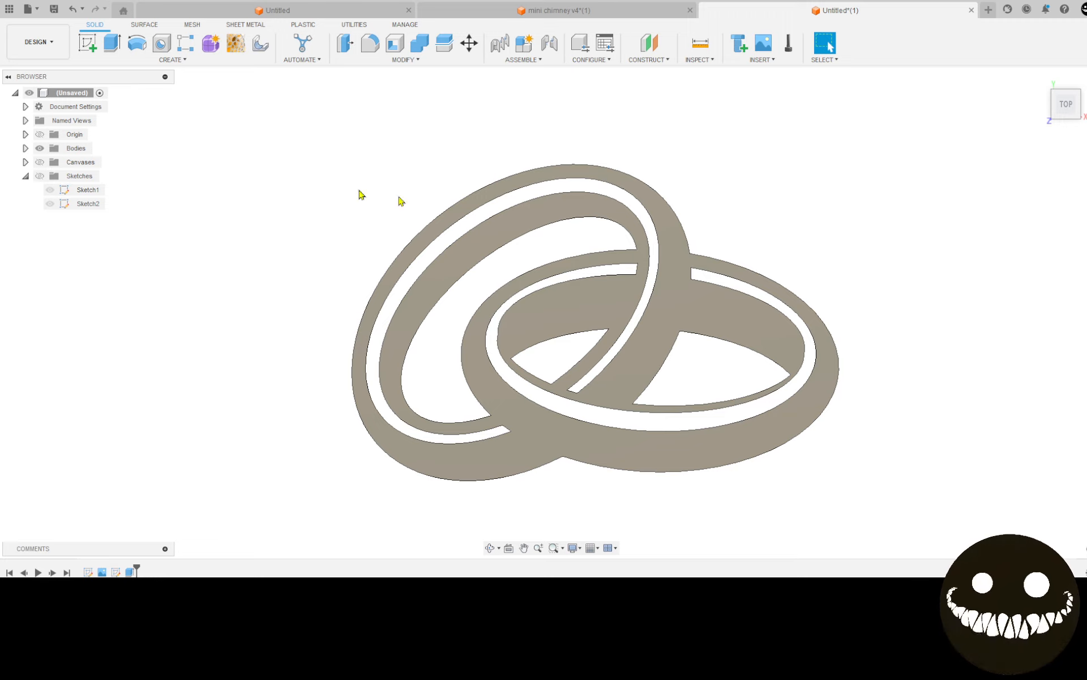
# Step: Create a new sketch on the XY origin plane, project the whole rings body into it, and finish the sketch
pyautogui.click(80, 45)
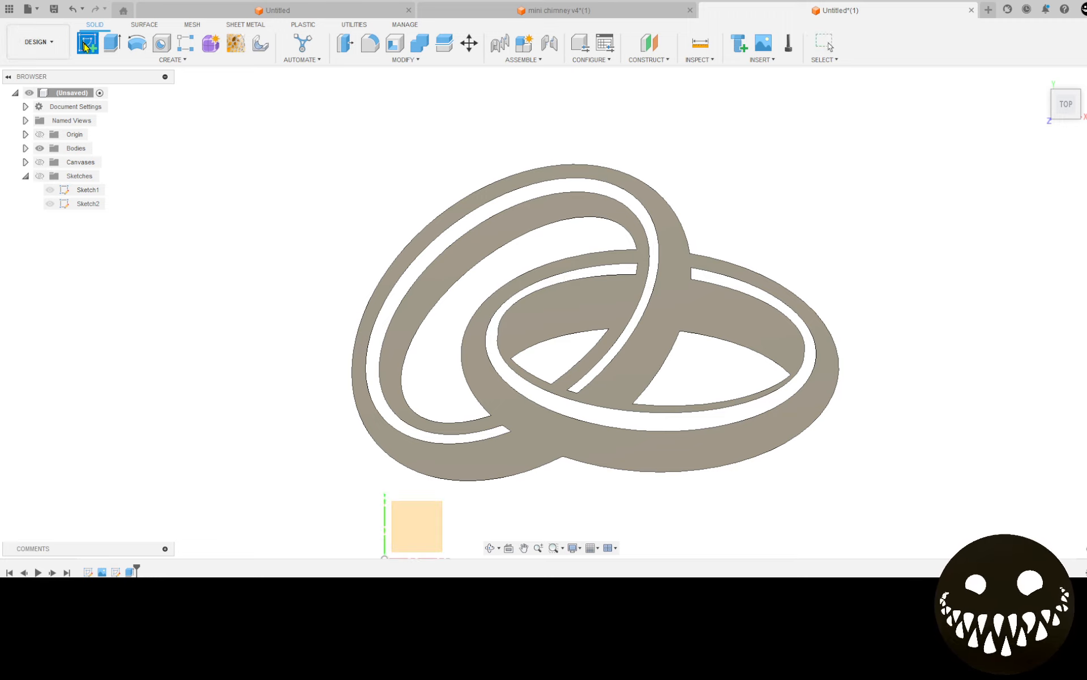
pyautogui.click(439, 538)
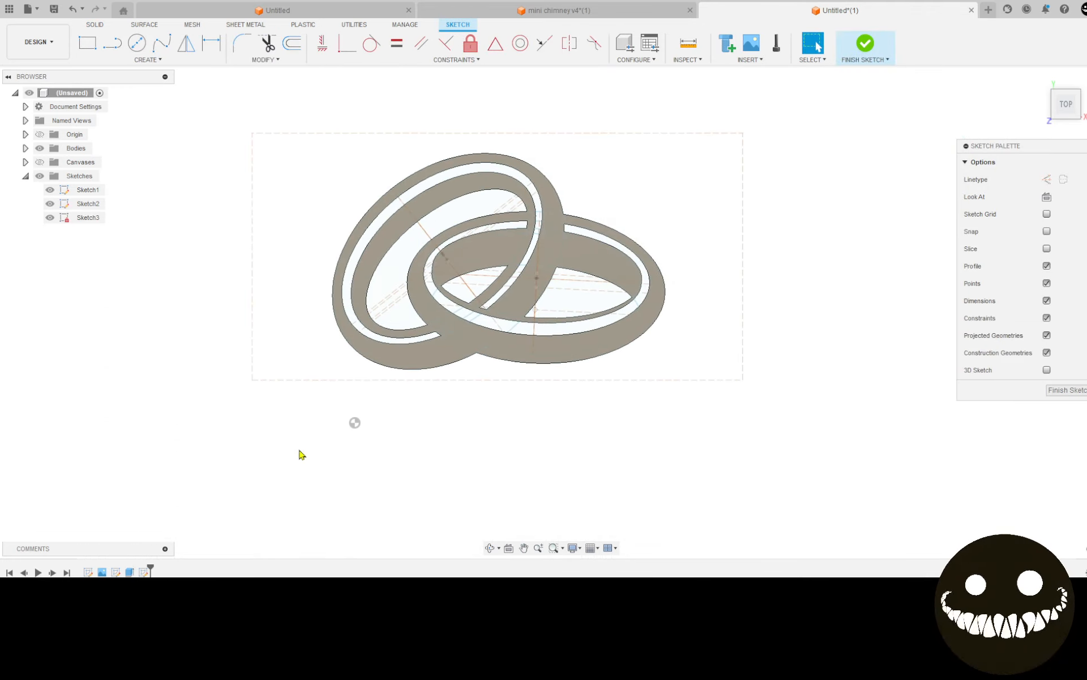
pyautogui.press('p')
pyautogui.click(436, 360)
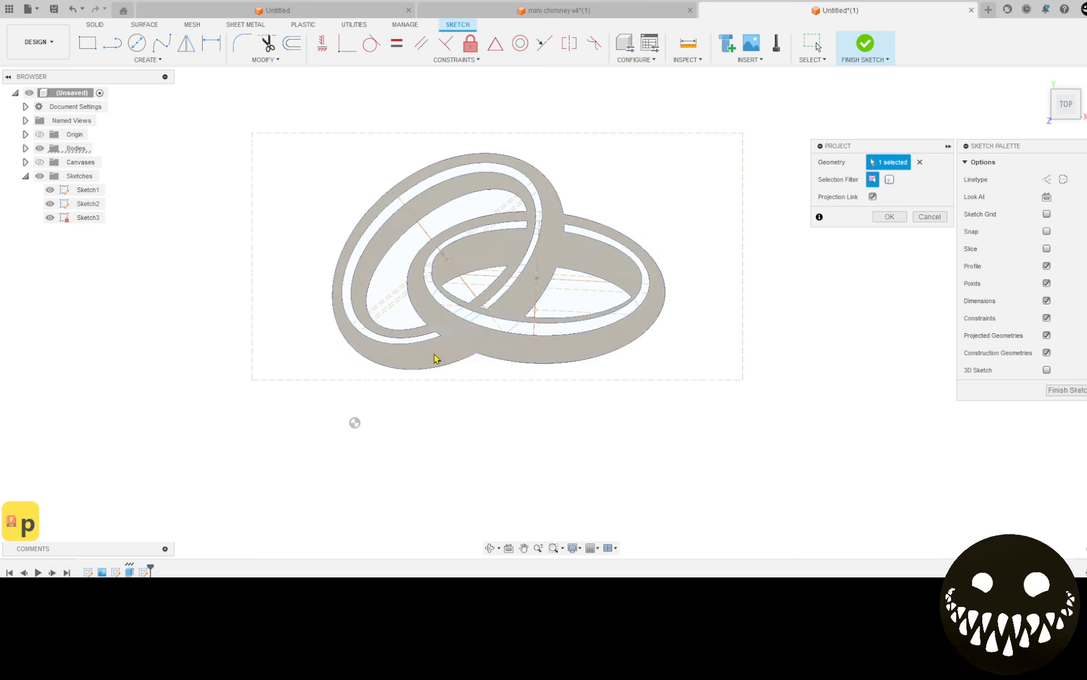
pyautogui.click(890, 217)
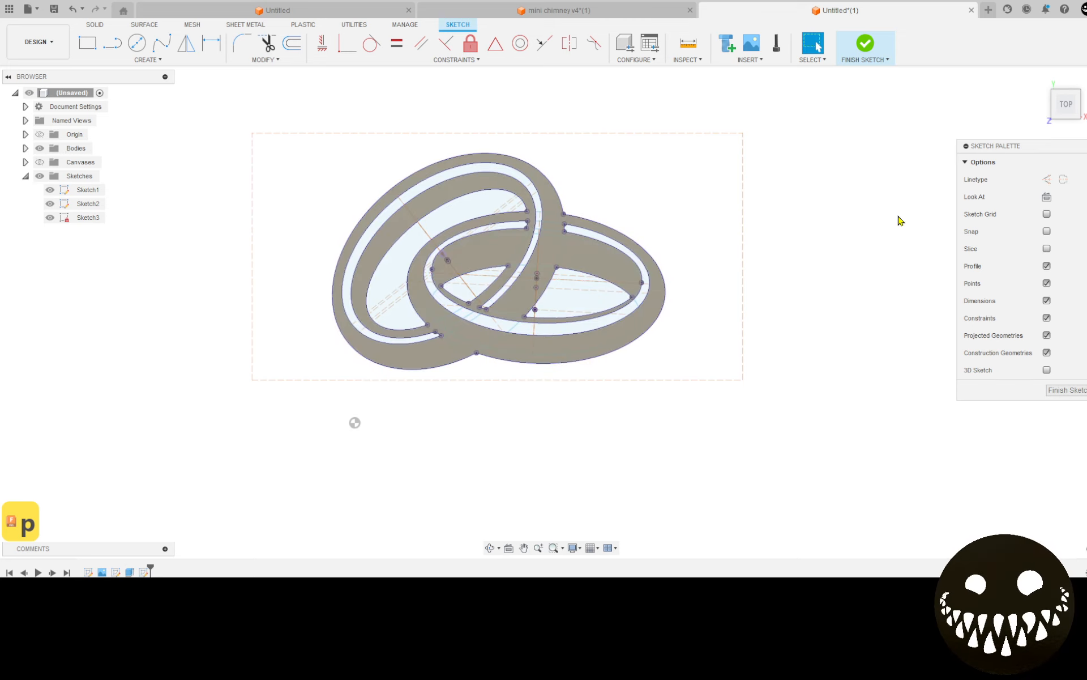
pyautogui.click(859, 38)
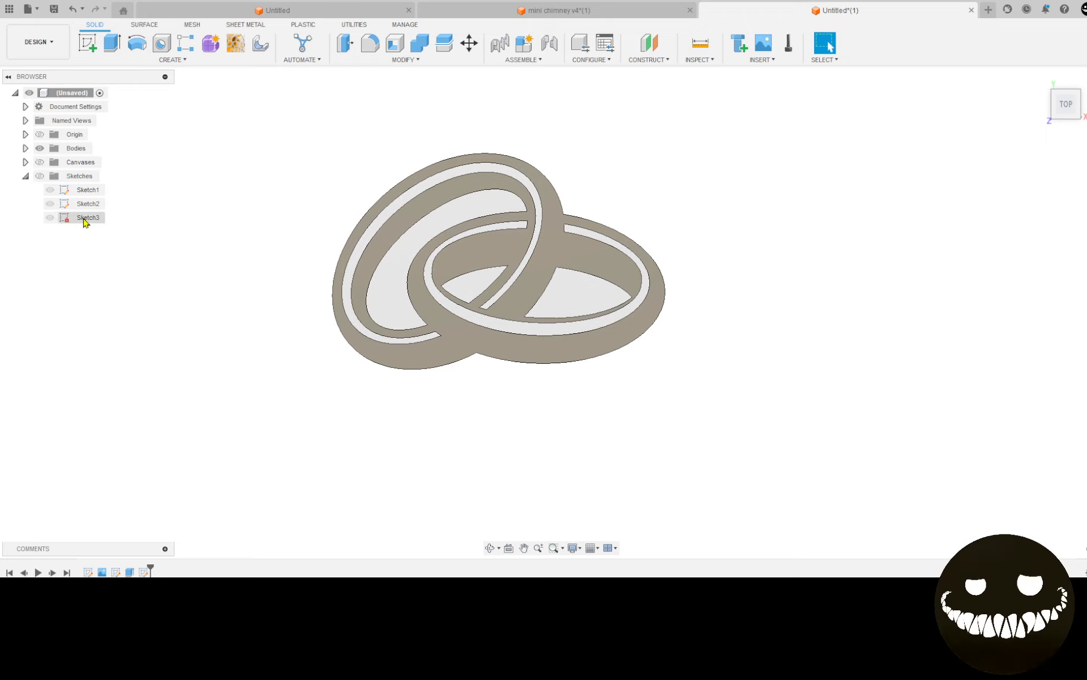
# Step: Save Sketch3 as a DXF file named "rings from forum" in the computer's Downloads folder
pyautogui.rightClick(85, 221)
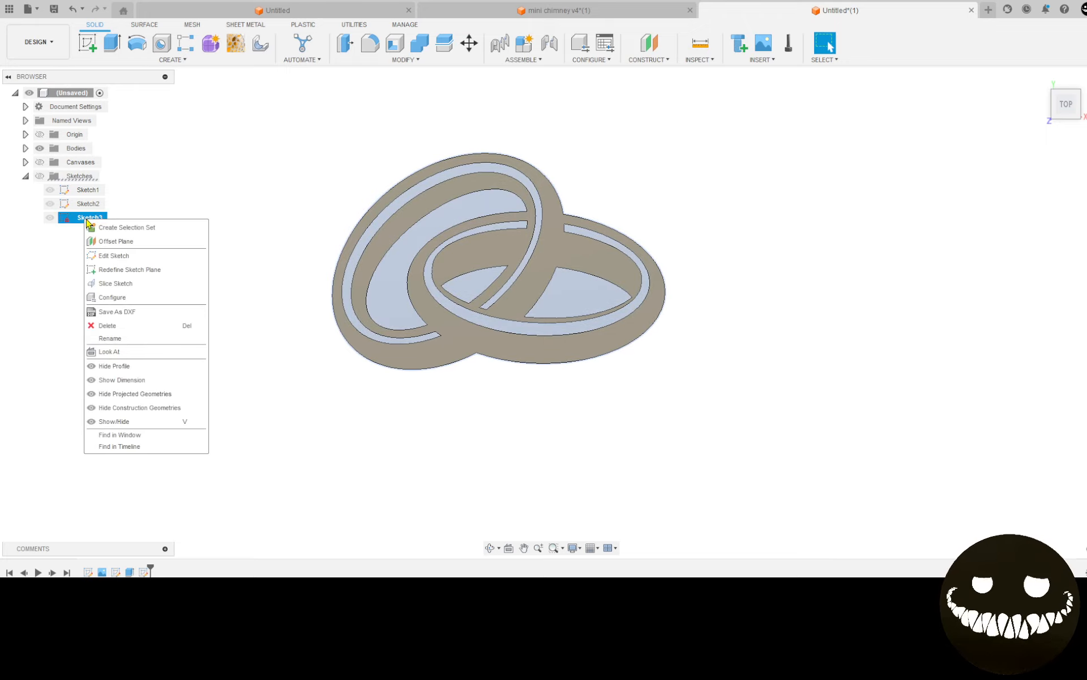
pyautogui.click(150, 312)
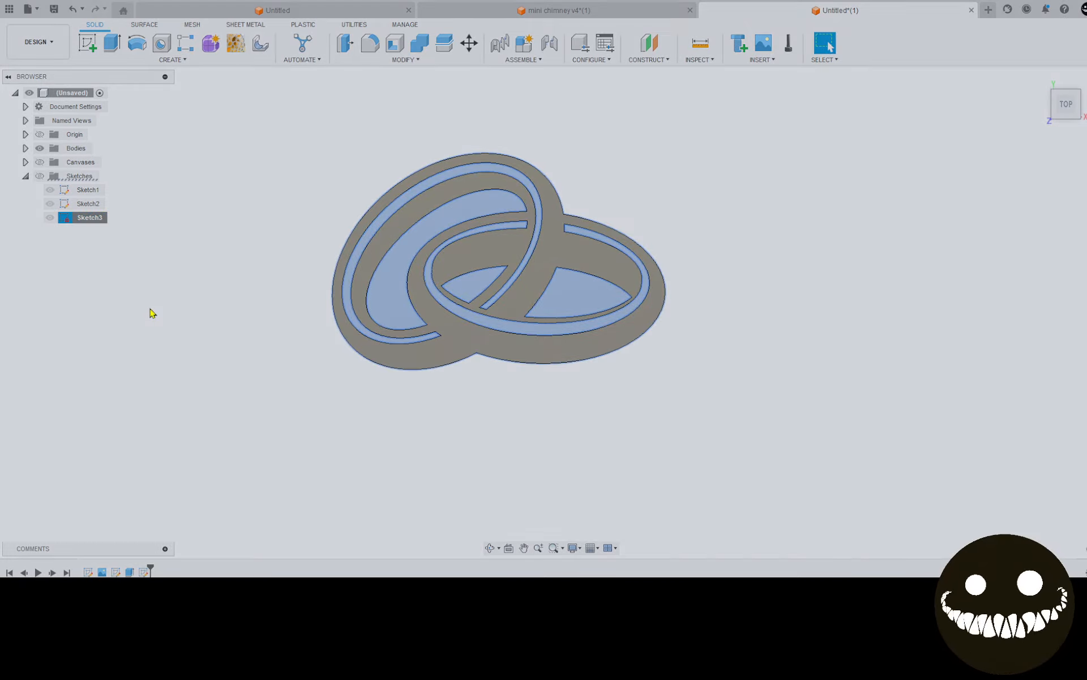
pyautogui.write('r')
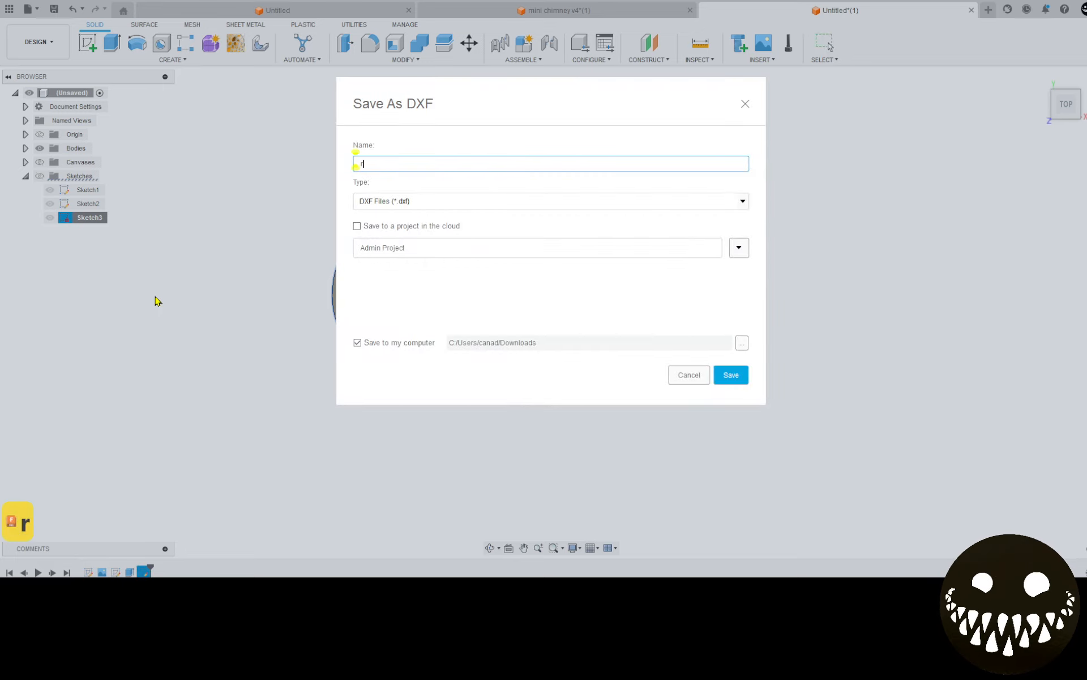
pyautogui.write('ings fro')
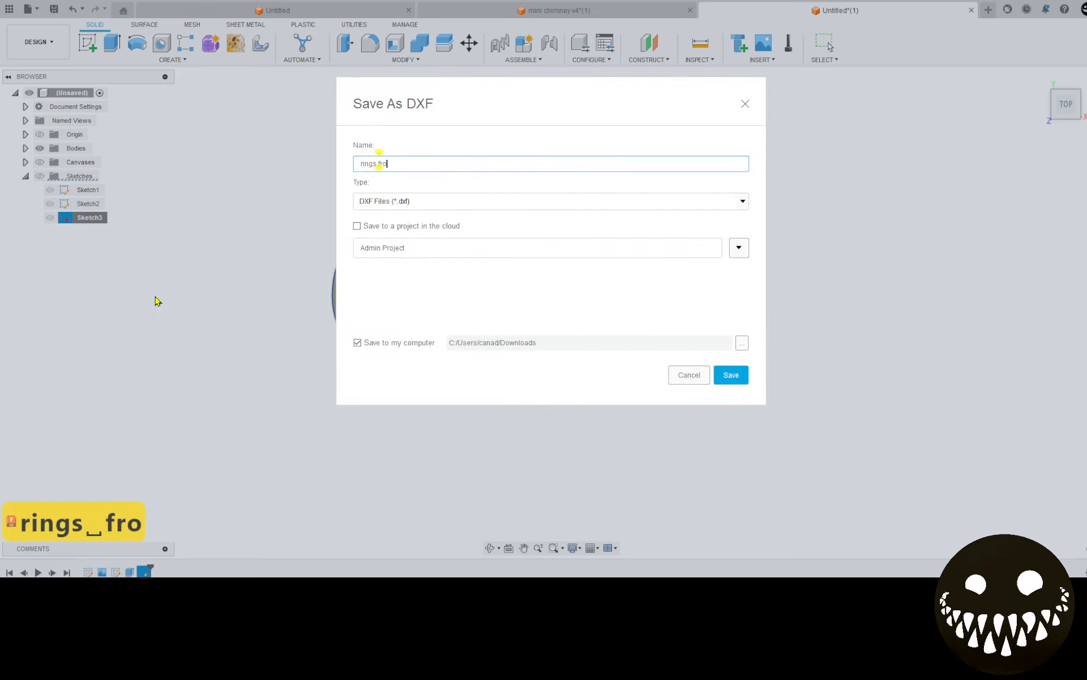
pyautogui.write('m ')
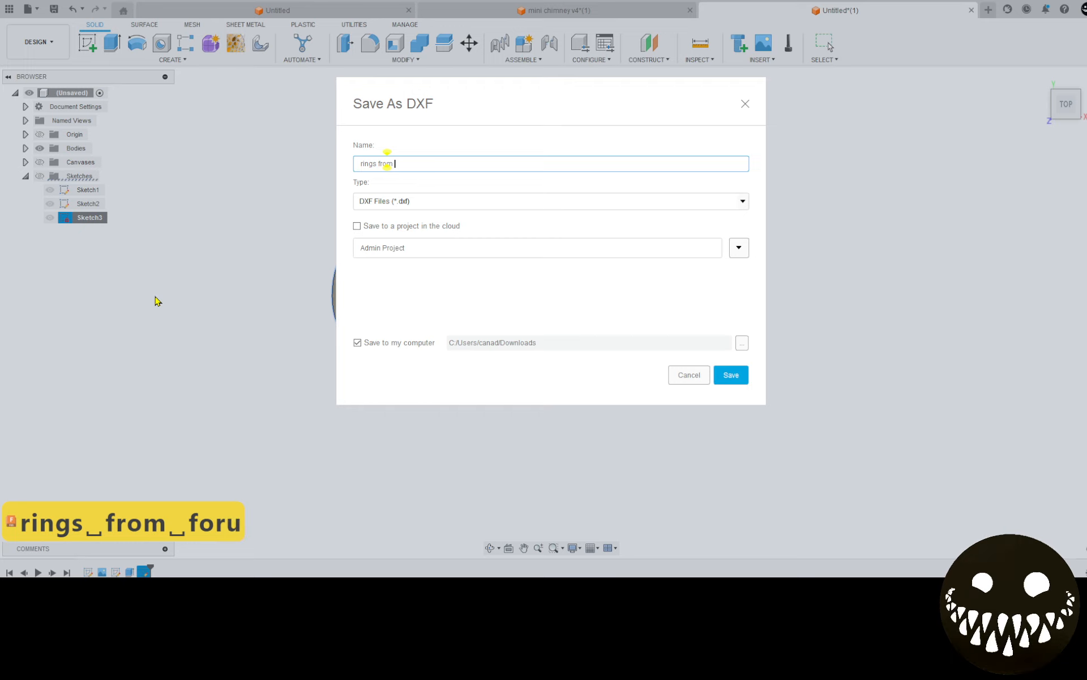
pyautogui.write('form')
pyautogui.press('Return')
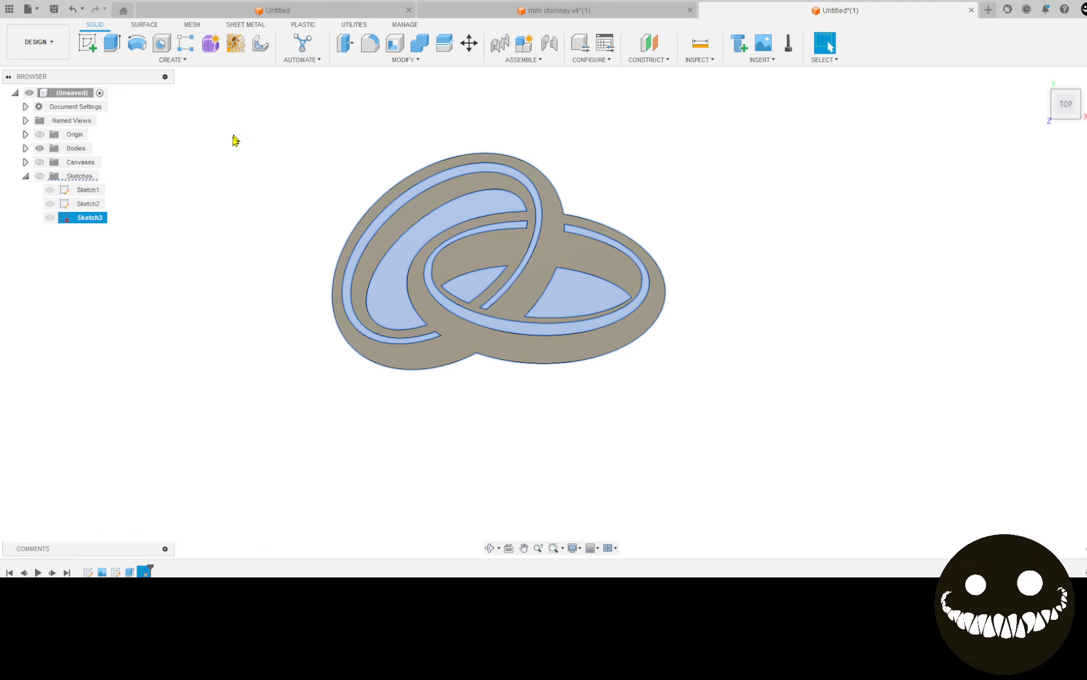
# Step: Export the design as a Fusion archive (.f3d) named "rings forum example tin" to the Downloads folder
pyautogui.click(54, 10)
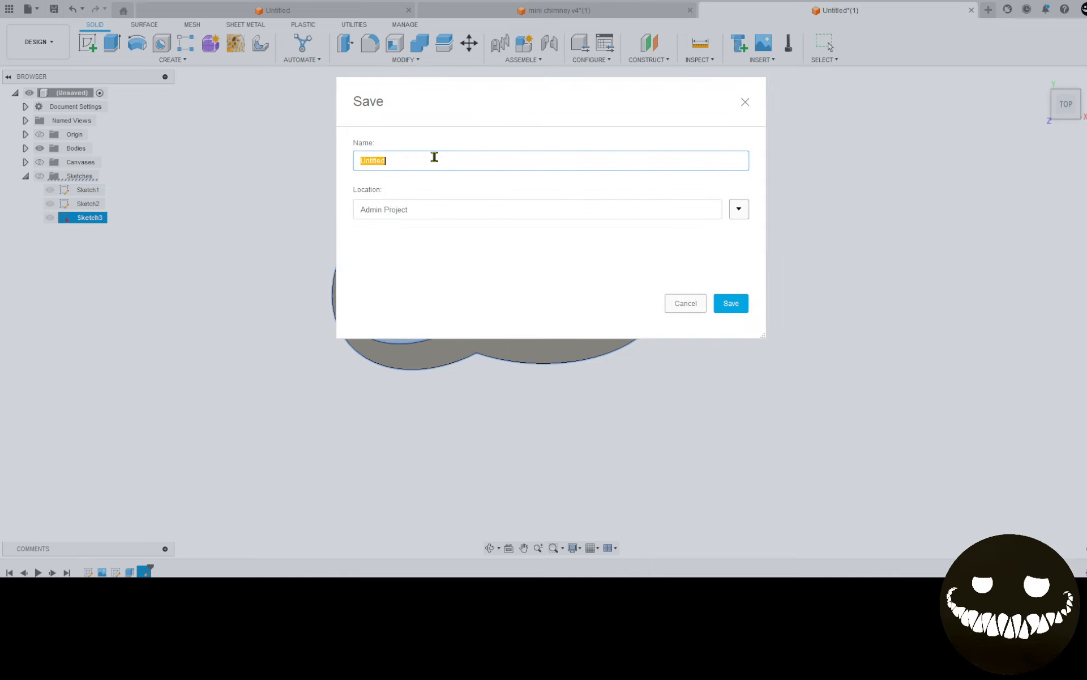
pyautogui.click(687, 305)
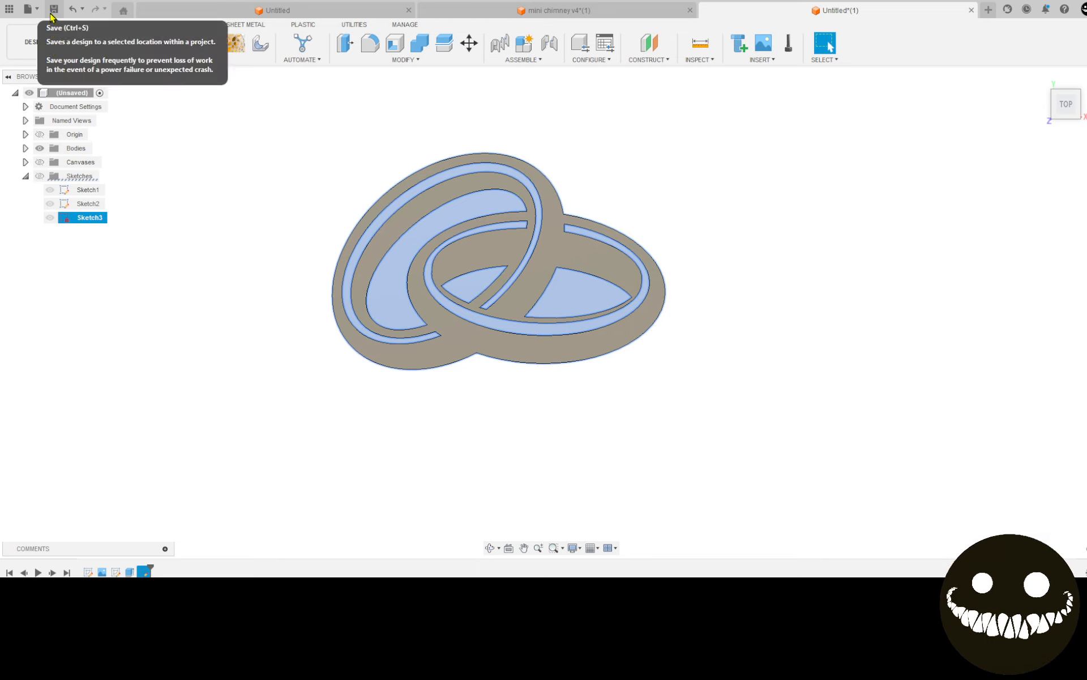
pyautogui.click(28, 9)
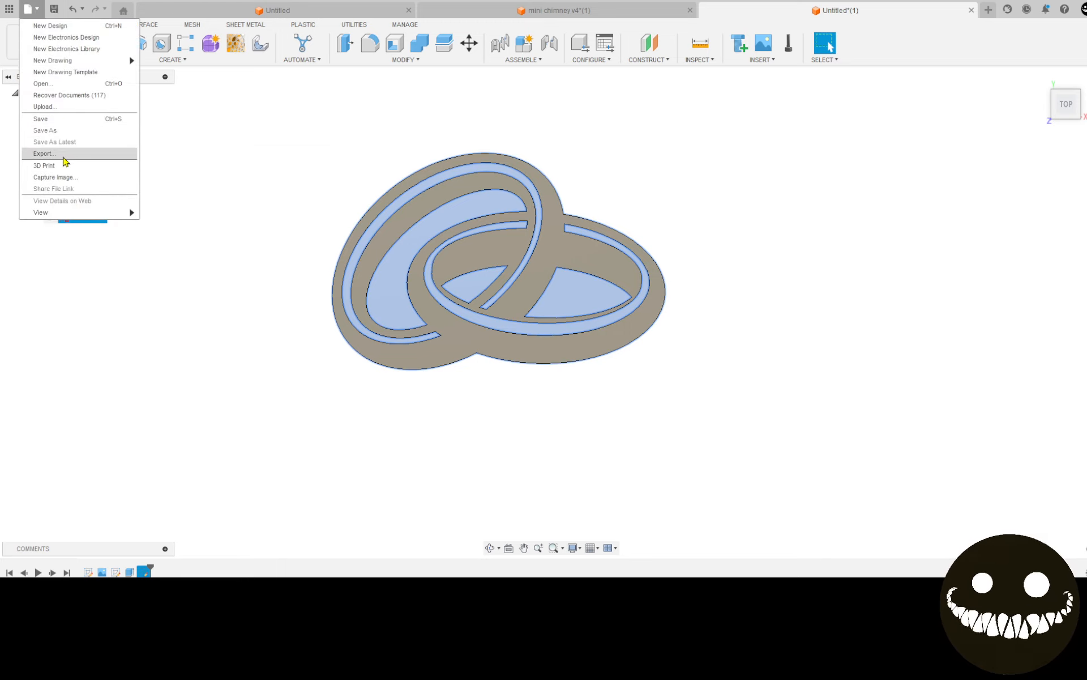
pyautogui.click(44, 153)
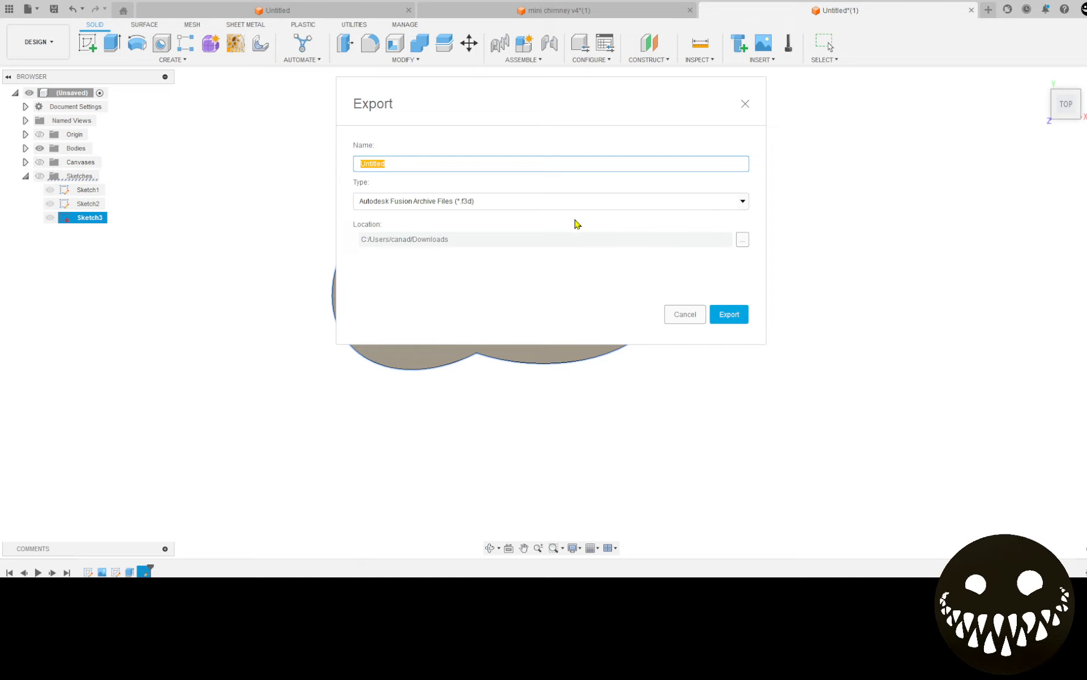
pyautogui.write('ring')
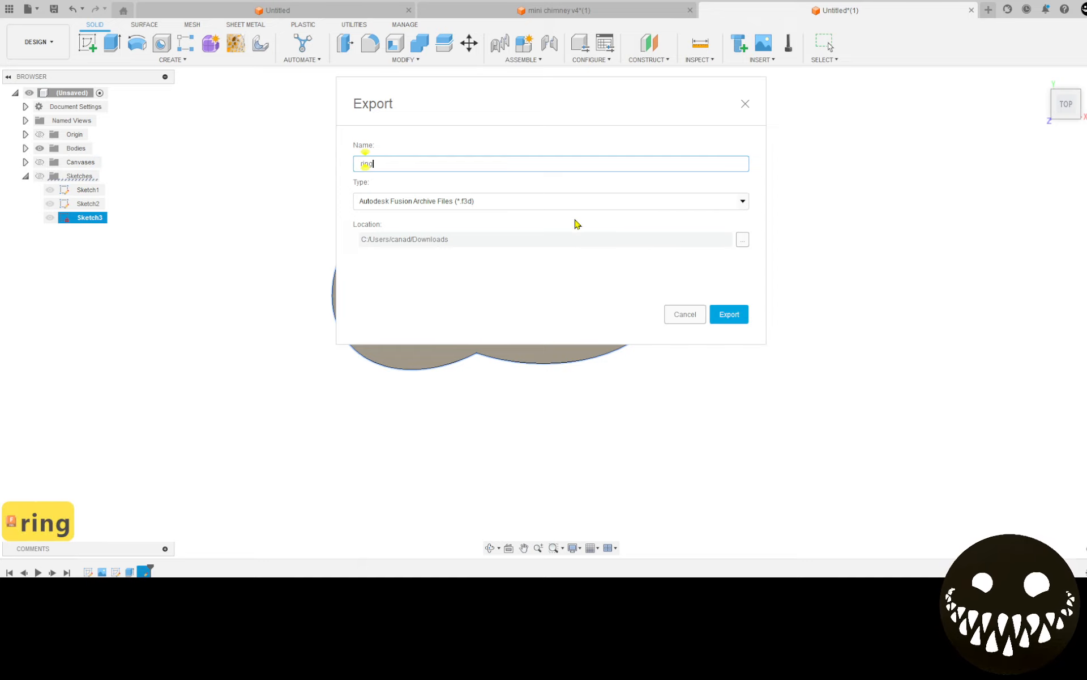
pyautogui.write('s for')
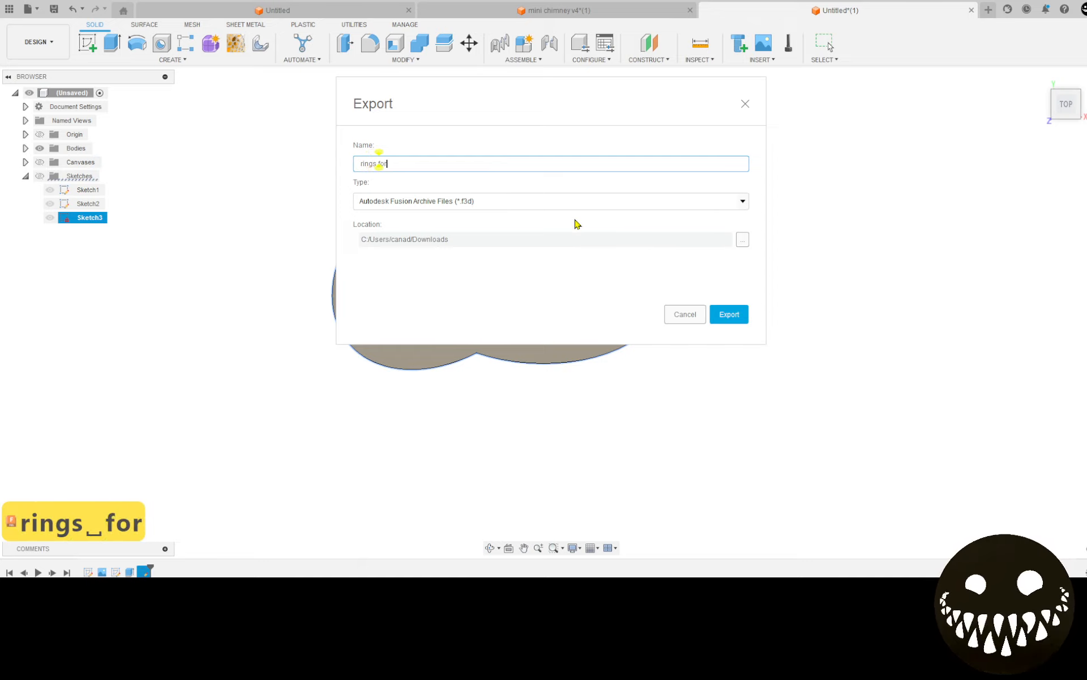
pyautogui.write('um example ti')
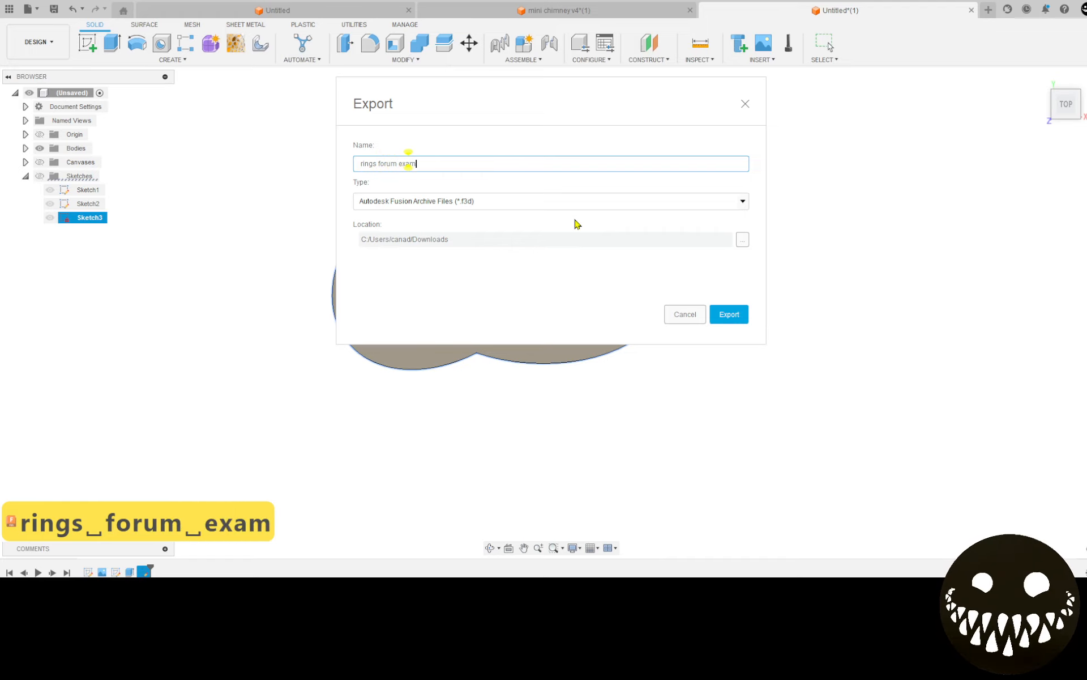
pyautogui.write('n')
pyautogui.press('Return')
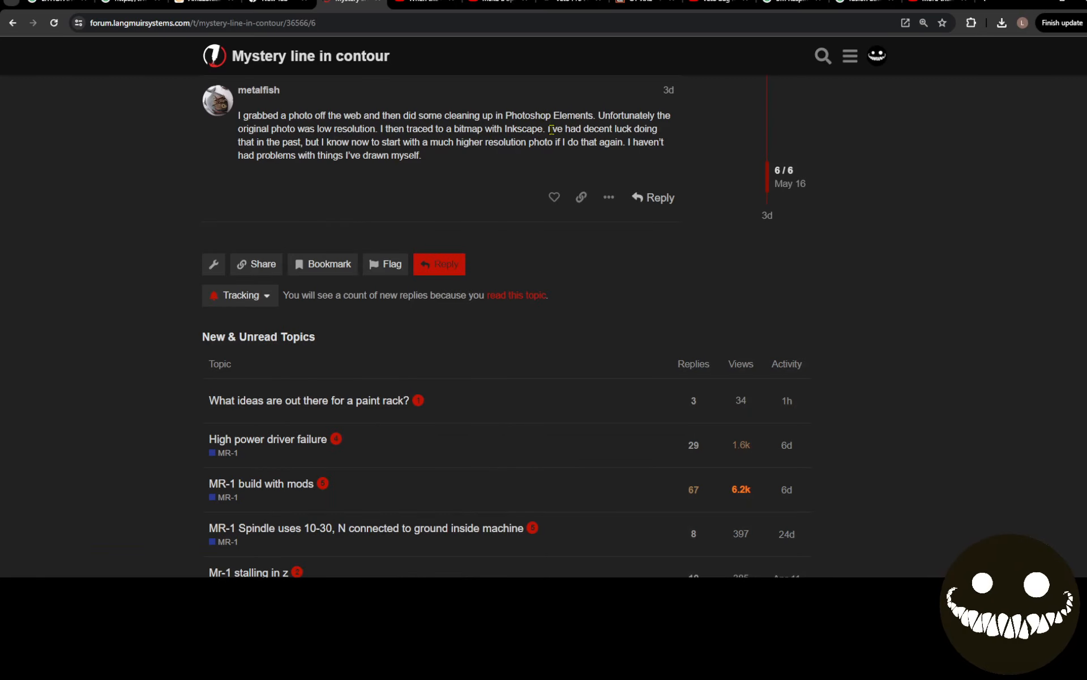
# Step: Switch to the browser's "Mystery line in contour" thread and post a reply with rings forum example tin.f3d and rings from forum.dxf attached
pyautogui.scroll(4, 541, 177)
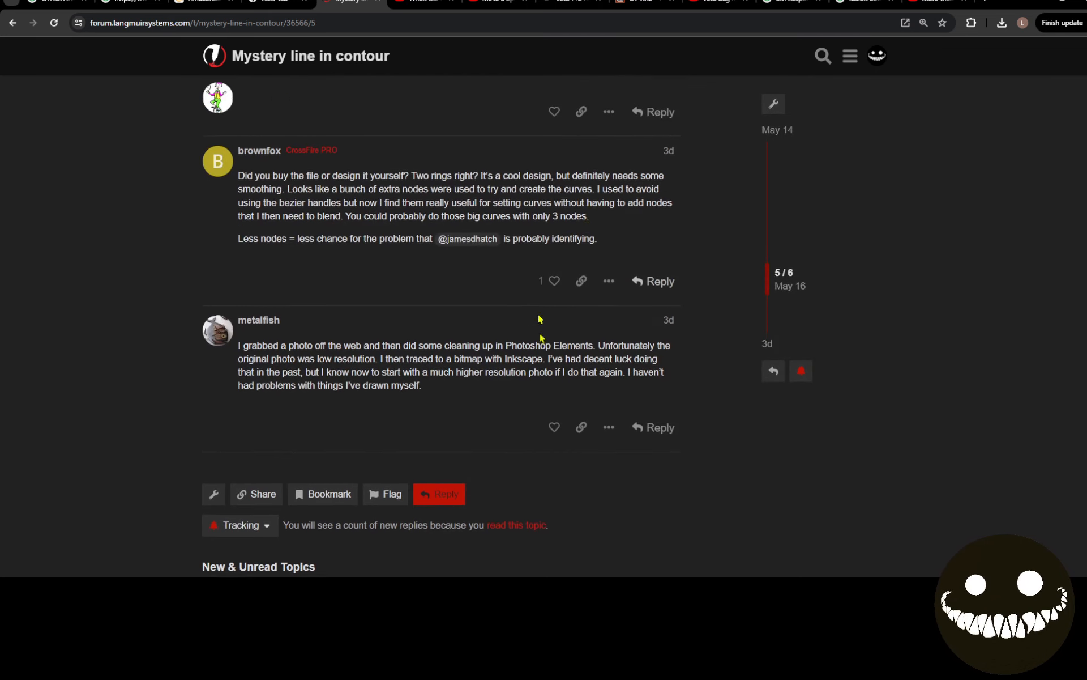
pyautogui.click(451, 492)
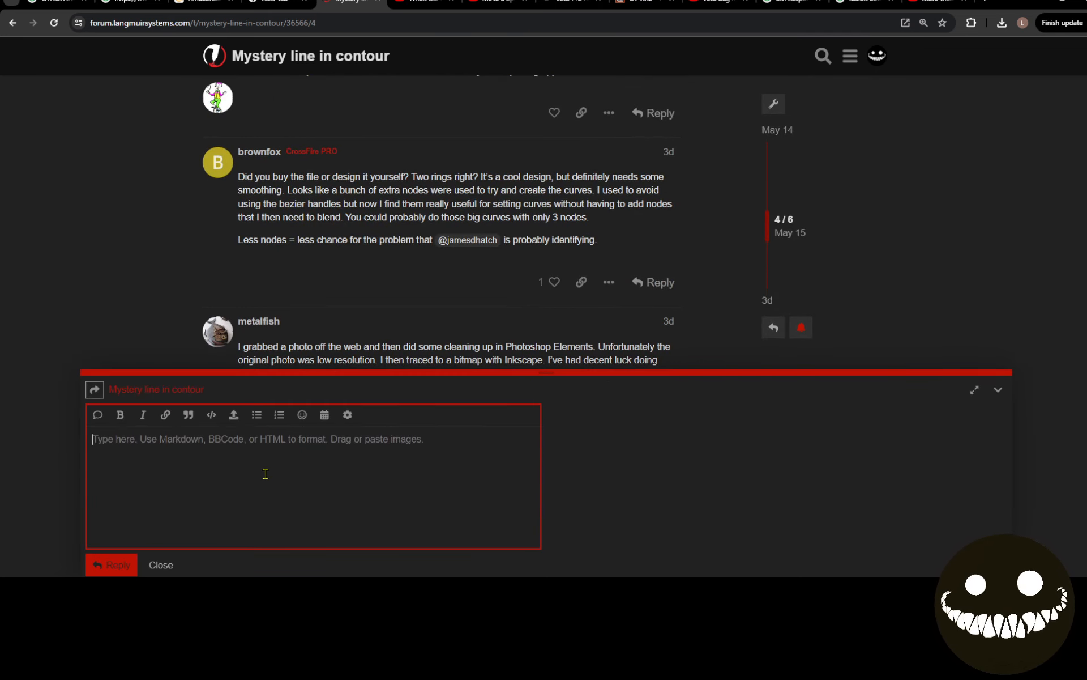
pyautogui.click(265, 474)
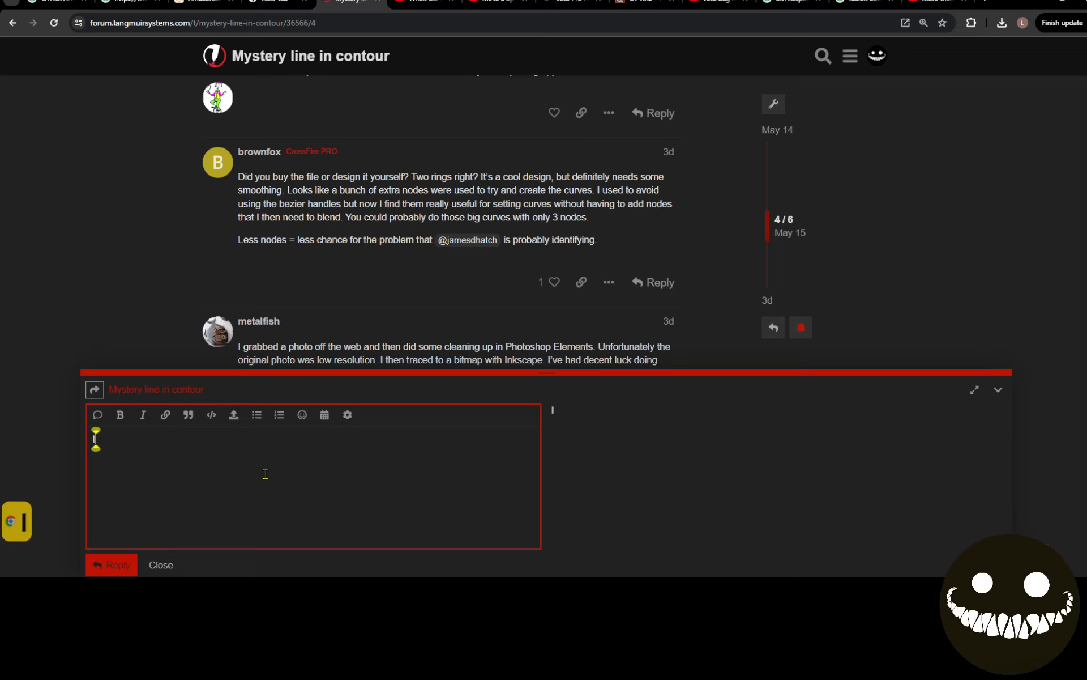
pyautogui.press('BackSpace')
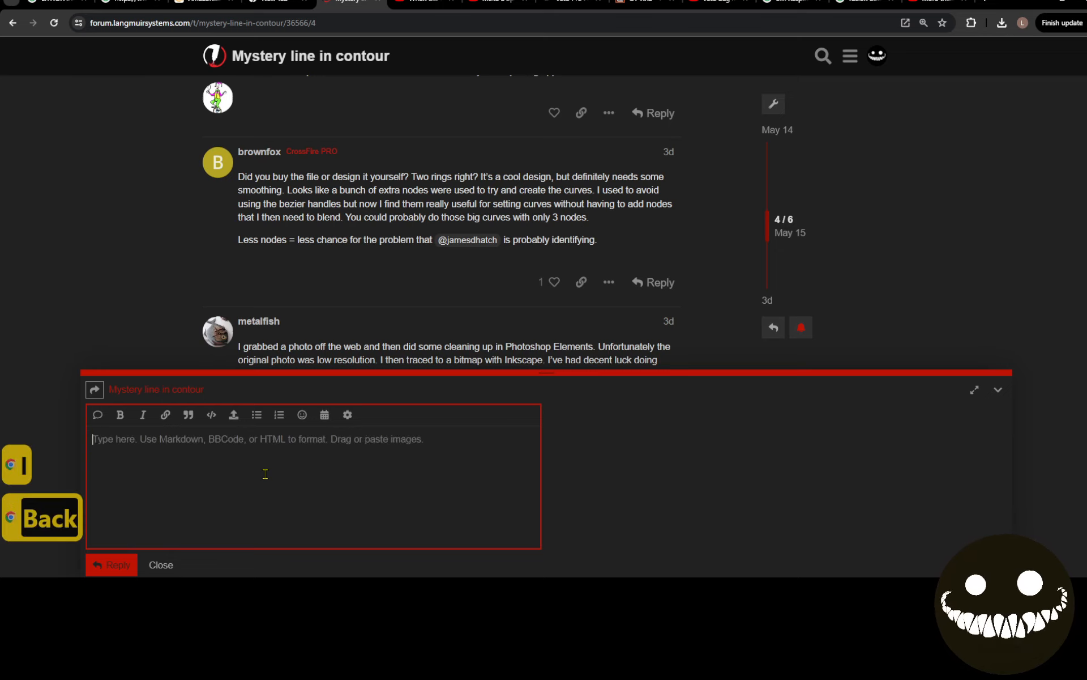
pyautogui.click(234, 416)
pyautogui.click(260, 145)
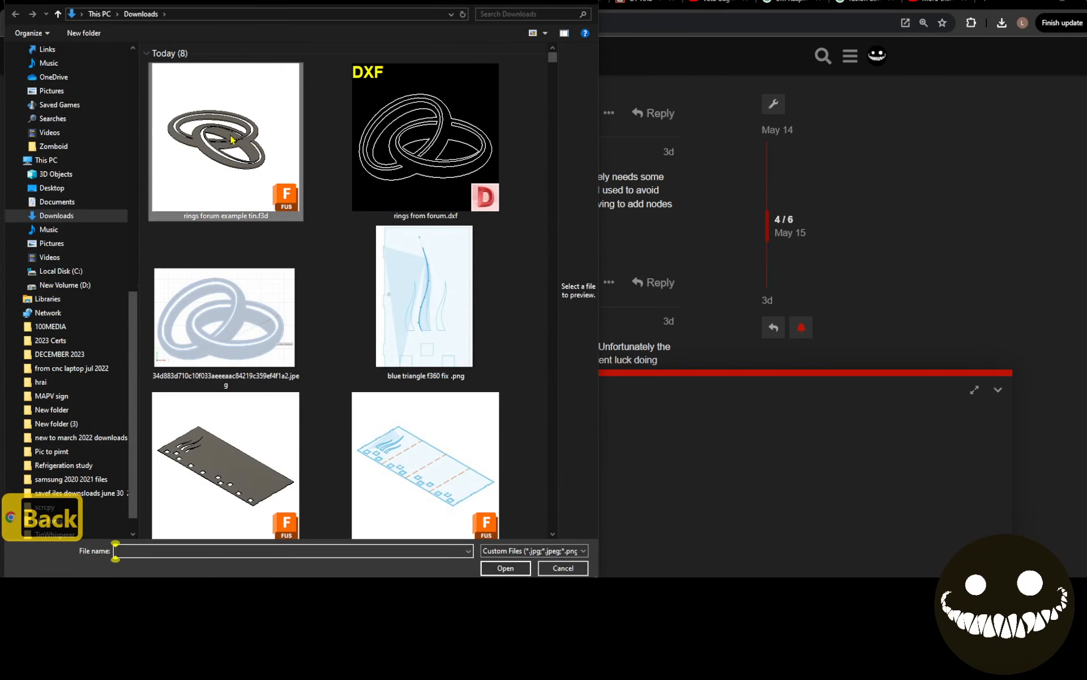
pyautogui.keyDown('ctrl'); pyautogui.click(383, 122); pyautogui.keyUp('ctrl')
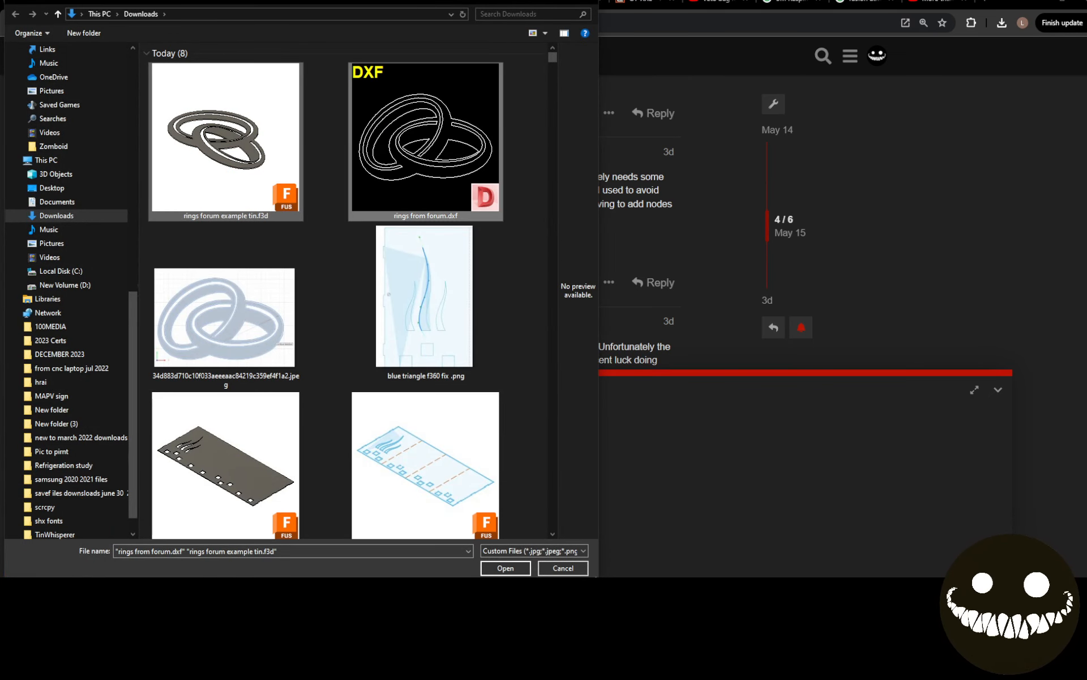
pyautogui.click(505, 568)
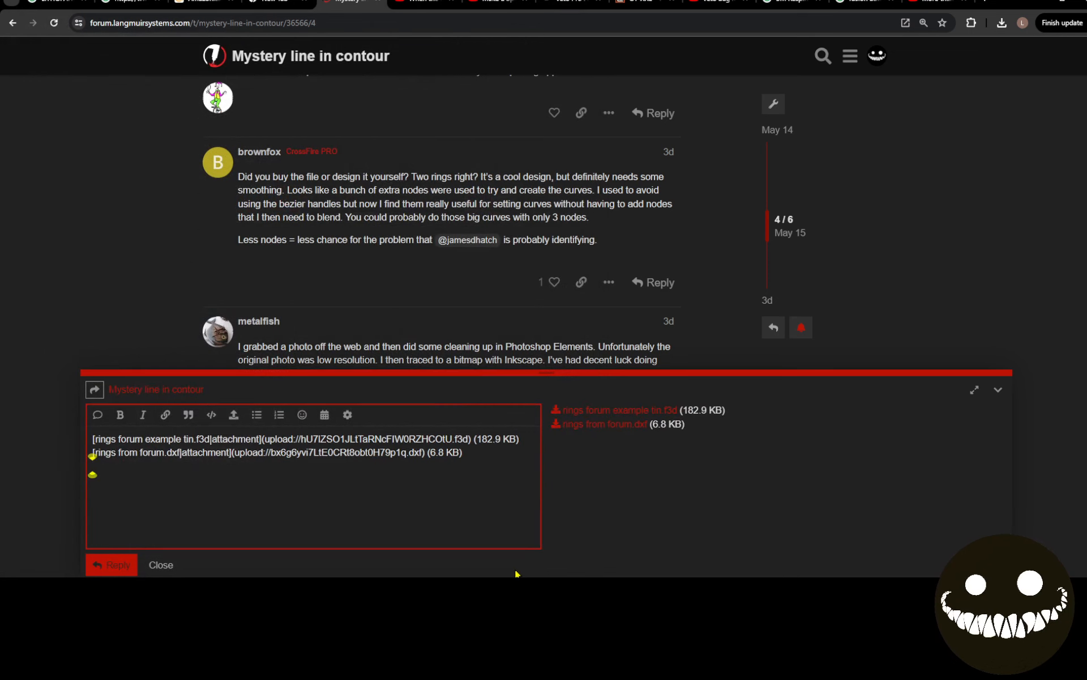
pyautogui.click(105, 565)
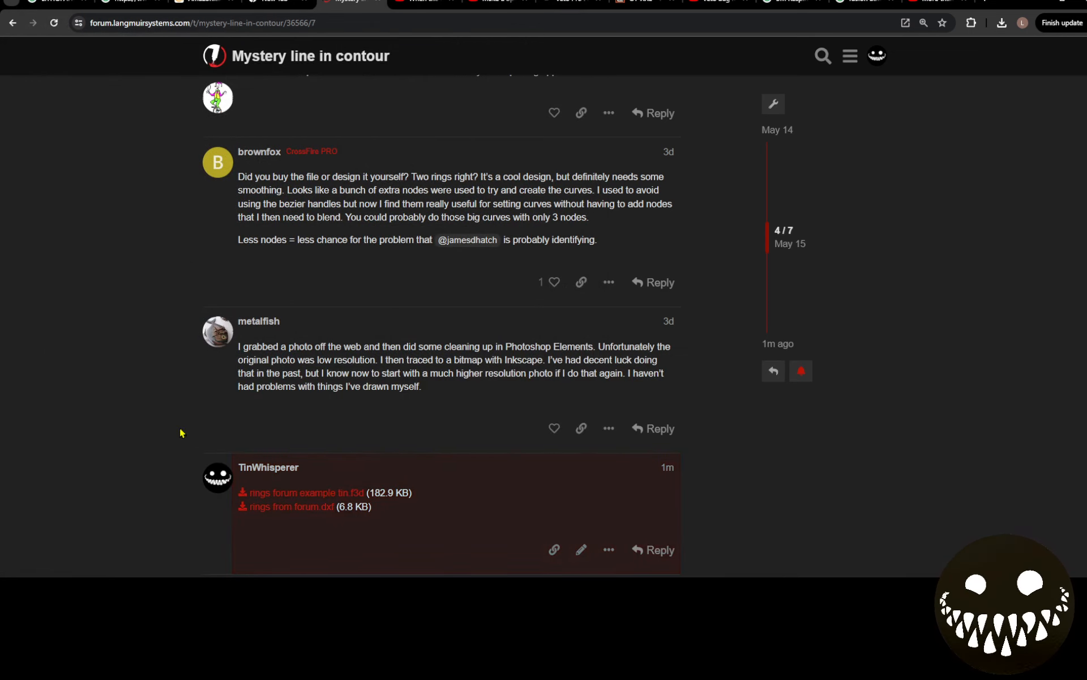